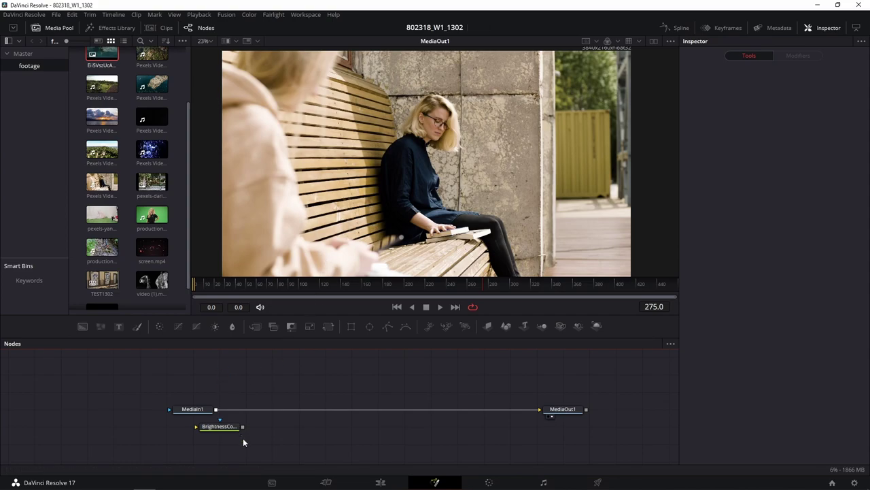
# Load MediaIn1's bench clip in the Inspector, zoom into the footage, then refit the viewer
pyautogui.click(202, 411)
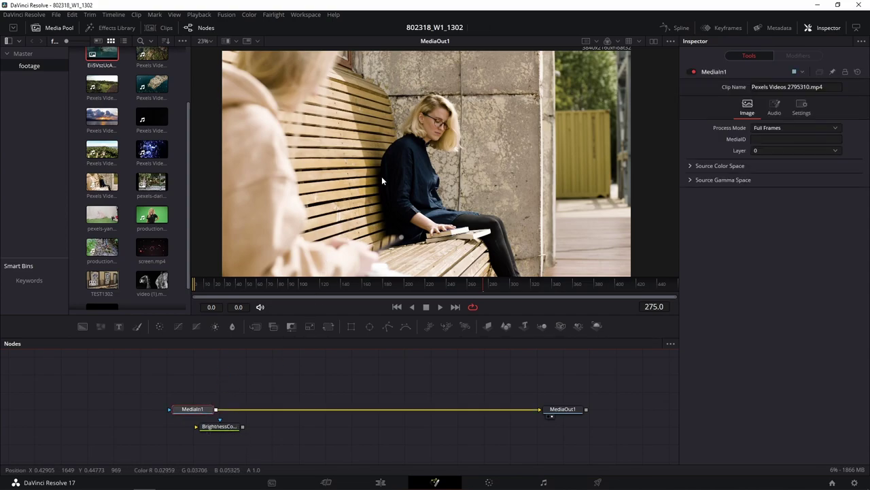
pyautogui.scroll(3, 444, 203)
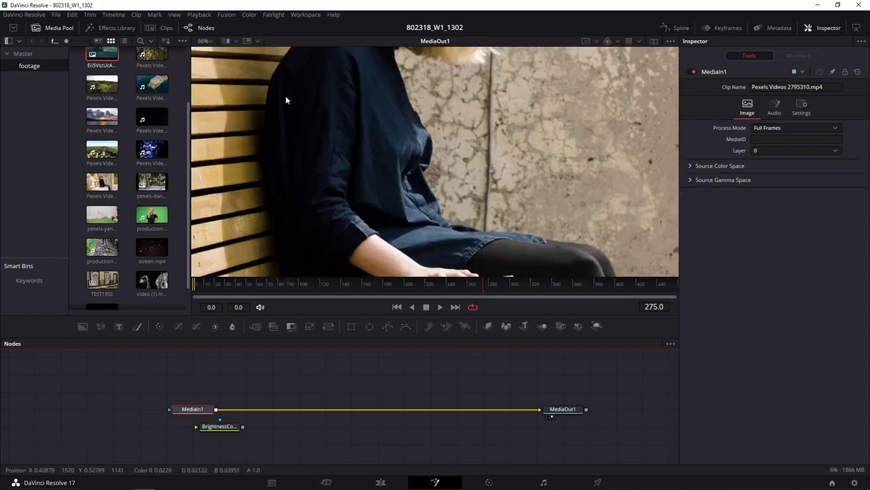
pyautogui.scroll(-2, 457, 160)
pyautogui.hotkey('ctrl', 'f')
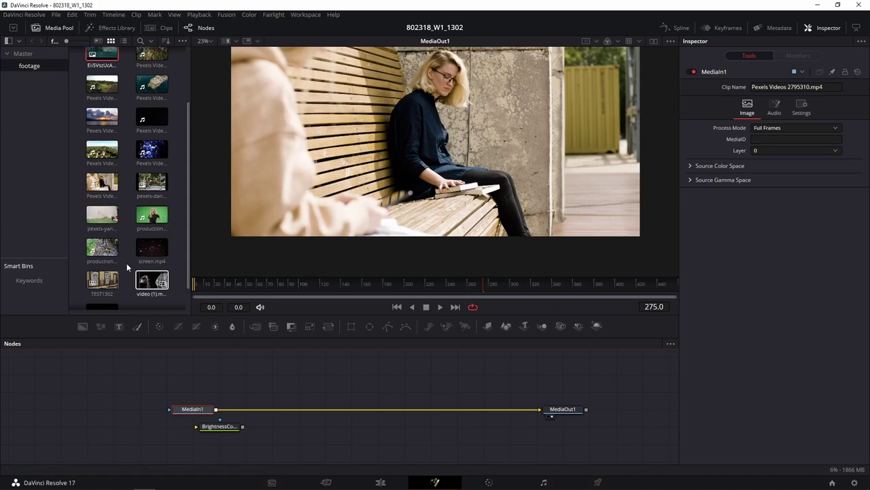
pyautogui.scroll(3, 115, 253)
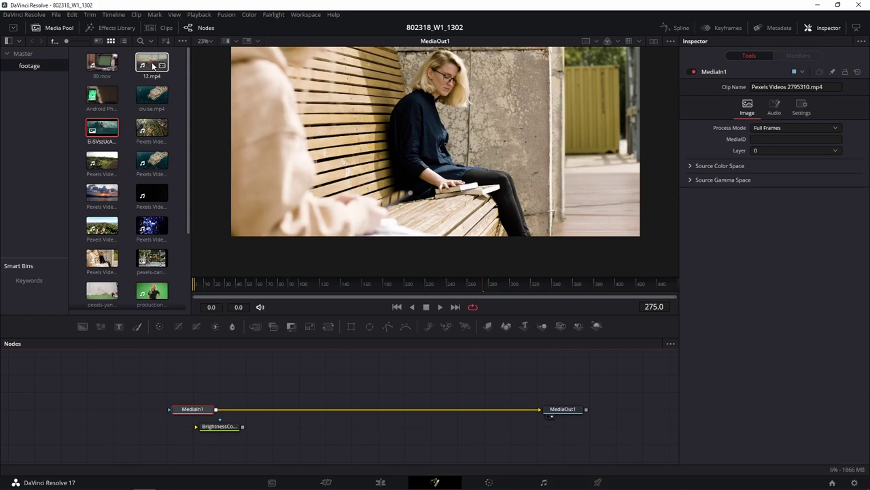
# Add 12.mp4 as MediaIn2 and view it zoomed in on the van and woman
pyautogui.moveTo(153, 65); pyautogui.dragTo(248, 379)
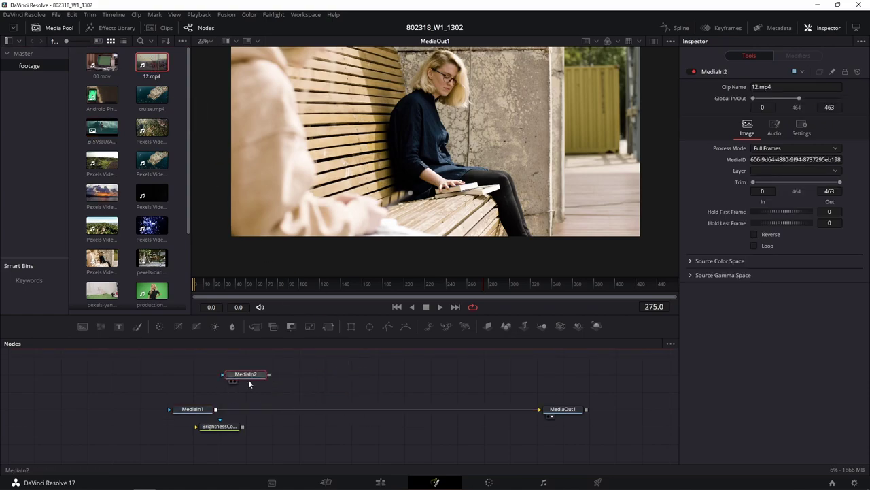
pyautogui.press('1')
pyautogui.scroll(2, 445, 177)
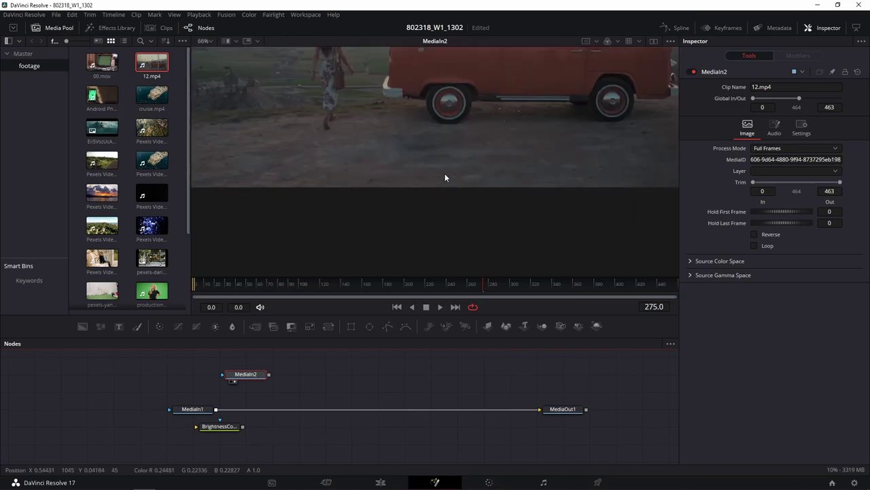
pyautogui.scroll(-3, 442, 177)
pyautogui.scroll(1, 442, 173)
pyautogui.moveTo(442, 174); pyautogui.dragTo(437, 228)
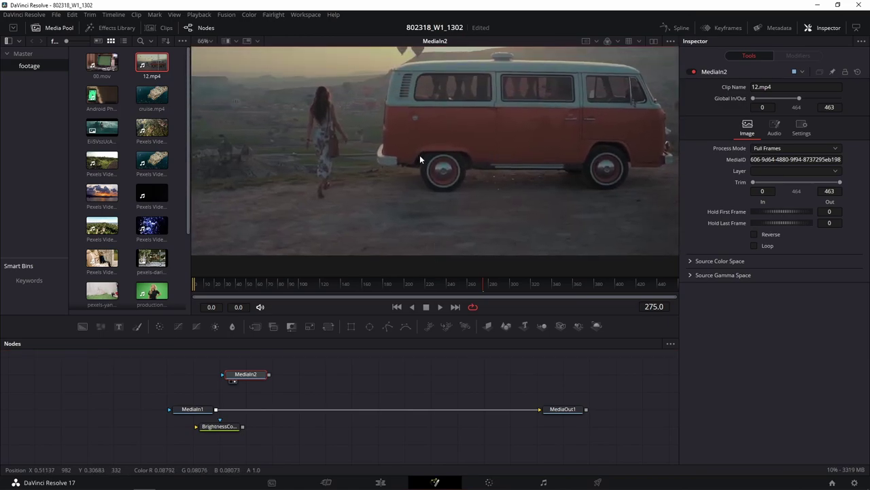
pyautogui.scroll(-2, 423, 153)
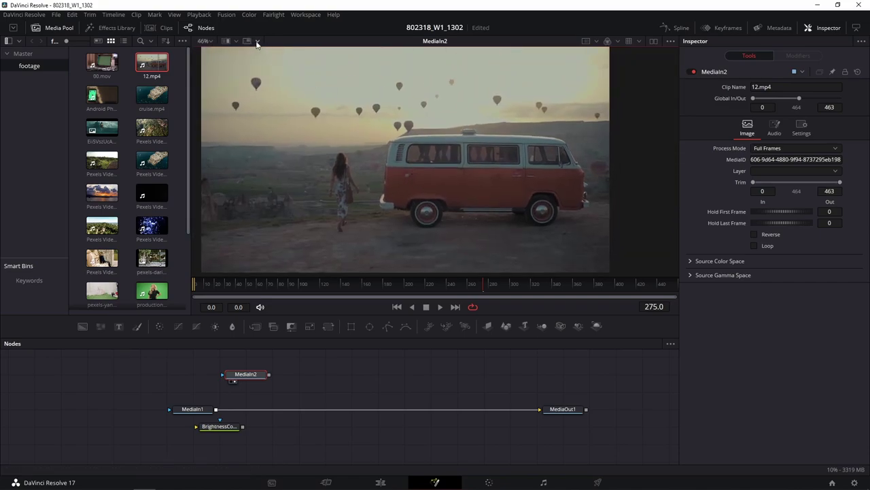
# Switch the viewer overlay from Histogram to the Color Inspector R, G, B, A readout
pyautogui.click(257, 42)
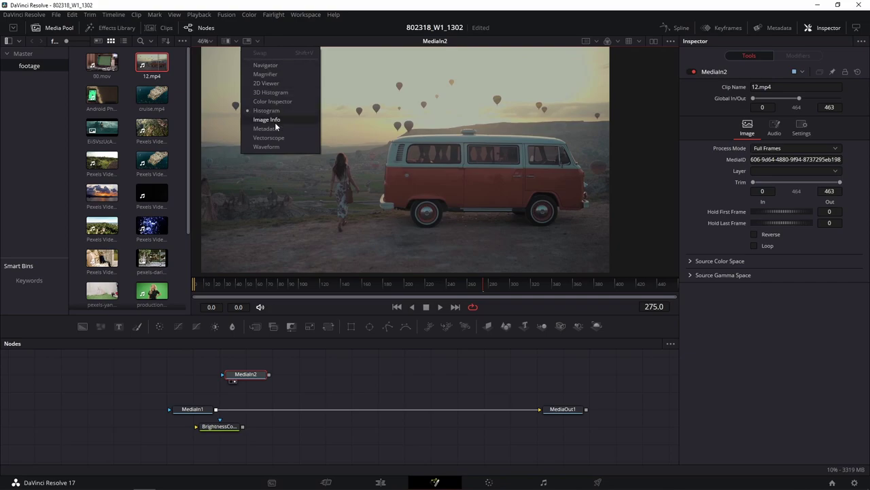
pyautogui.click(247, 42)
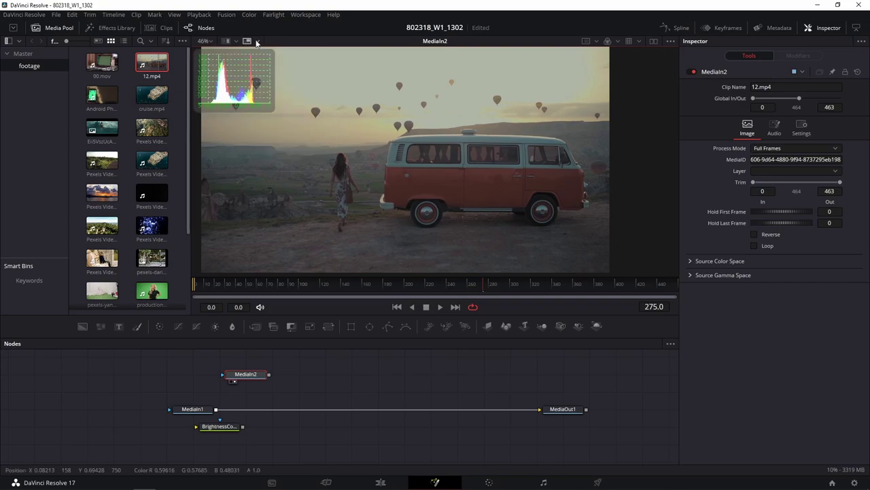
pyautogui.click(257, 41)
pyautogui.click(279, 102)
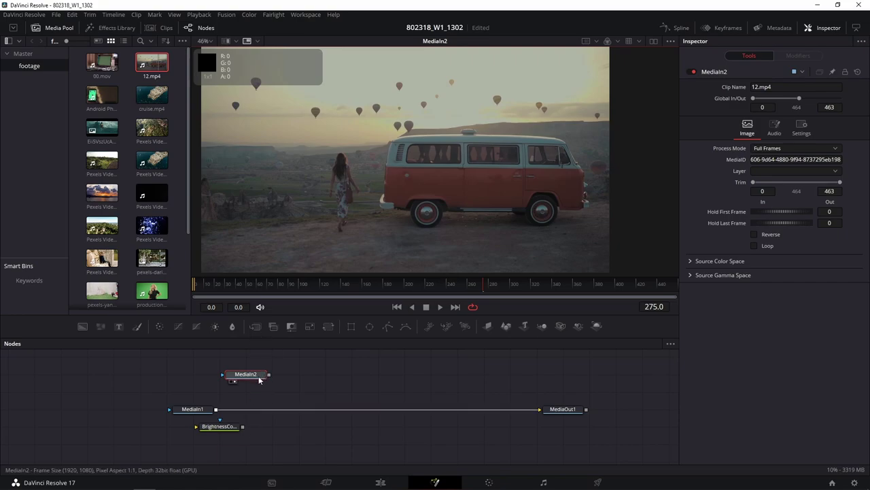
# Wire MediaIn2 through BrightnessContrast1 into MediaOut1 and show MediaOut1 in the viewer
pyautogui.moveTo(222, 428)
pyautogui.mouseDown()
pyautogui.moveTo(326, 367)
pyautogui.moveTo(327, 385)
pyautogui.mouseUp()
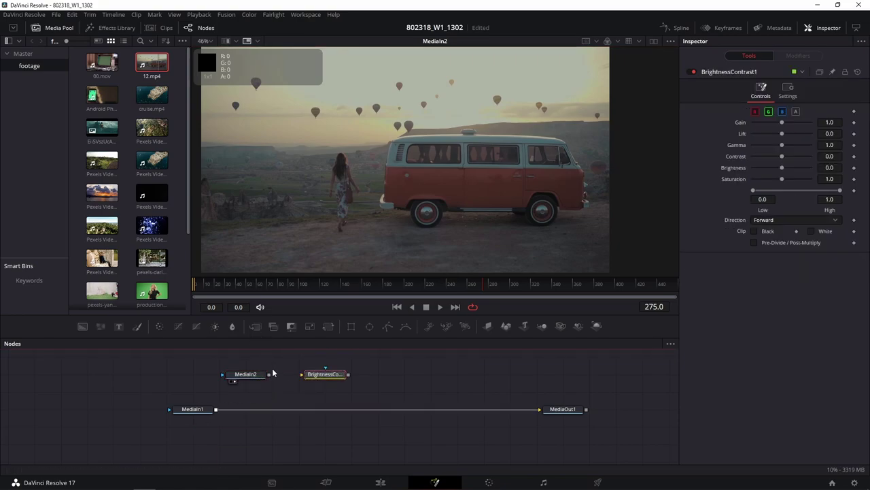
pyautogui.moveTo(269, 374); pyautogui.dragTo(541, 409)
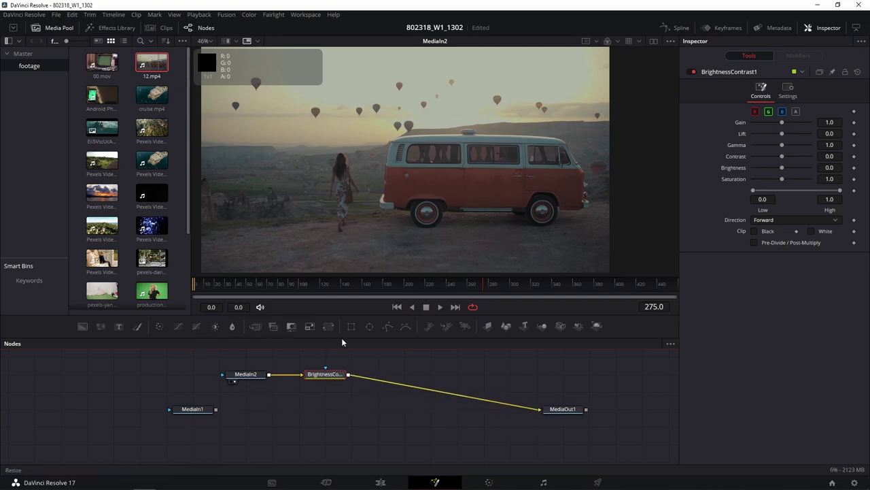
pyautogui.moveTo(258, 376); pyautogui.dragTo(284, 411)
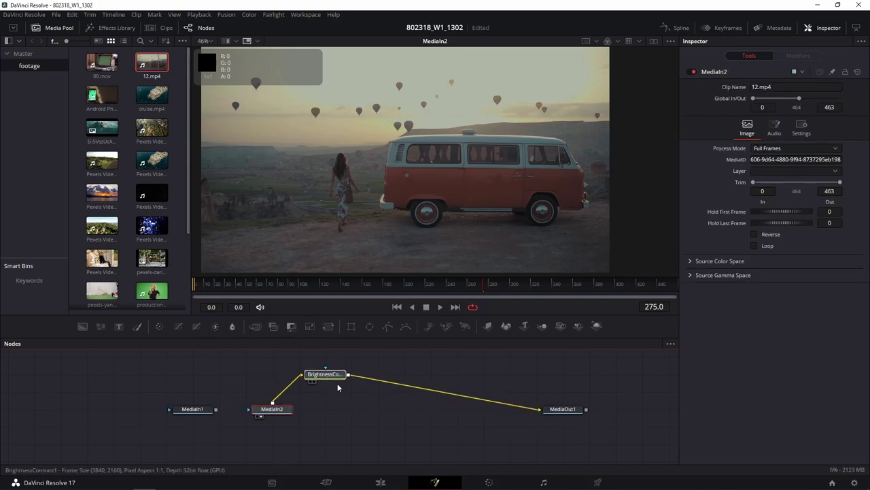
pyautogui.moveTo(333, 376); pyautogui.dragTo(359, 411)
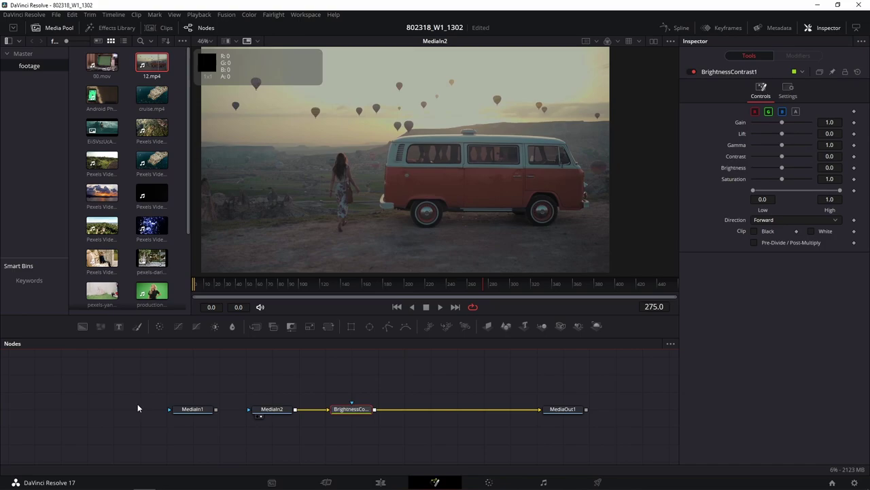
pyautogui.click(275, 408)
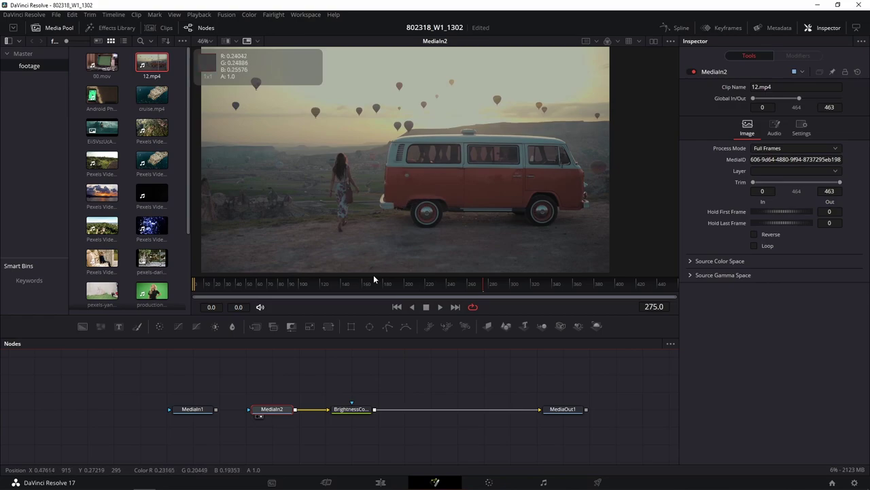
pyautogui.click(359, 410)
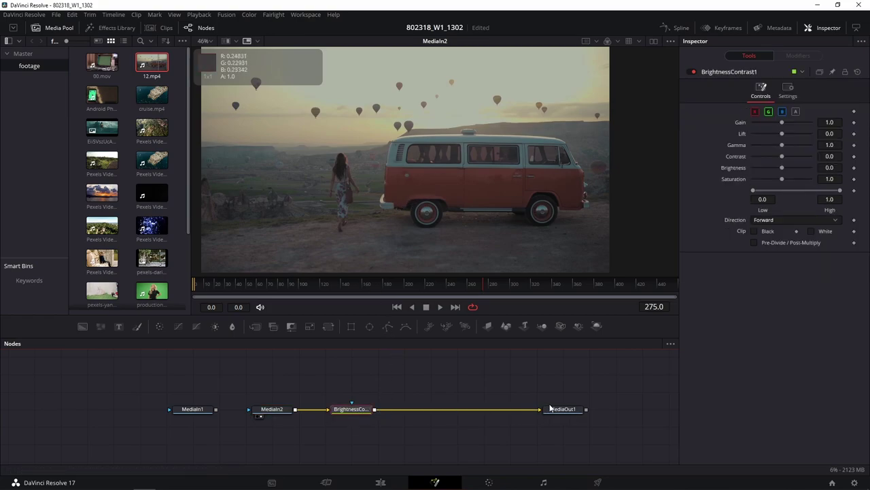
pyautogui.moveTo(557, 409); pyautogui.dragTo(530, 200)
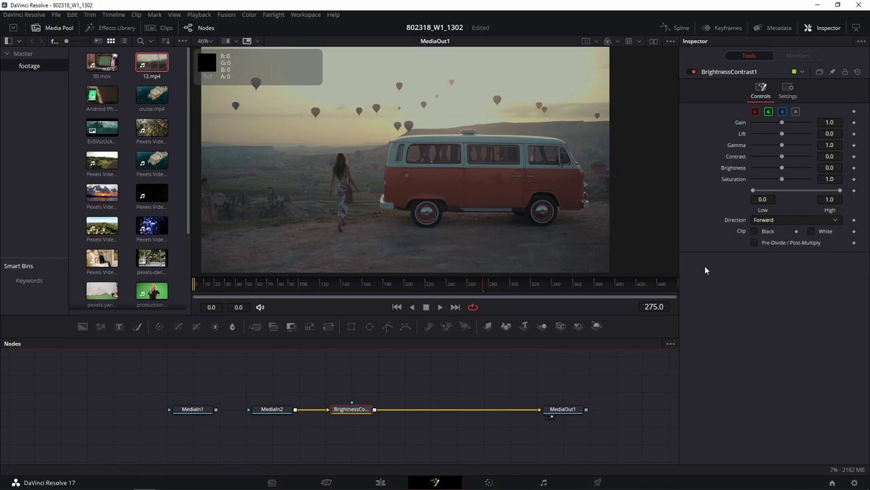
# Set BrightnessContrast1's Lift to -0.074 after comparing with Clip Black, leaving Clip Black unchecked
pyautogui.click(754, 232)
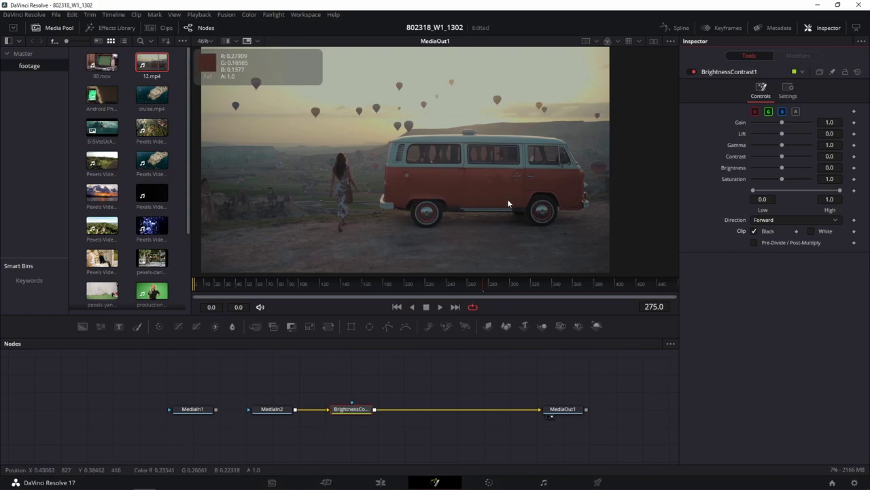
pyautogui.click(754, 232)
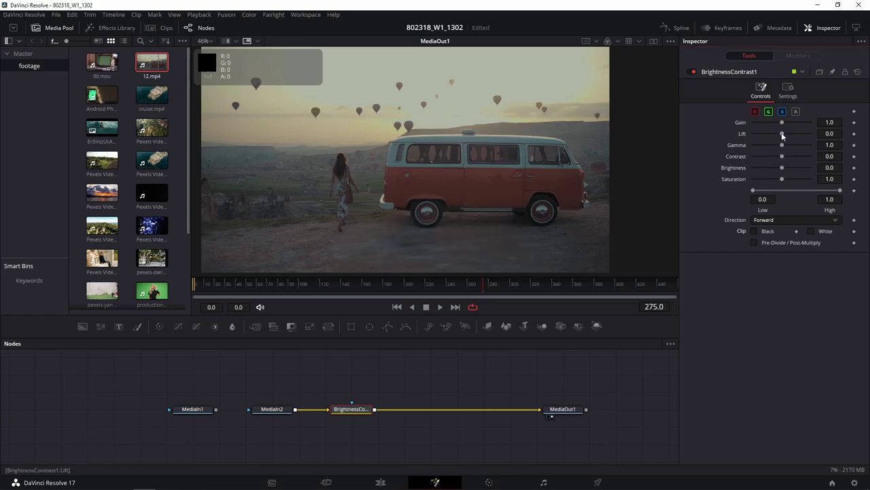
pyautogui.moveTo(781, 133); pyautogui.dragTo(780, 134)
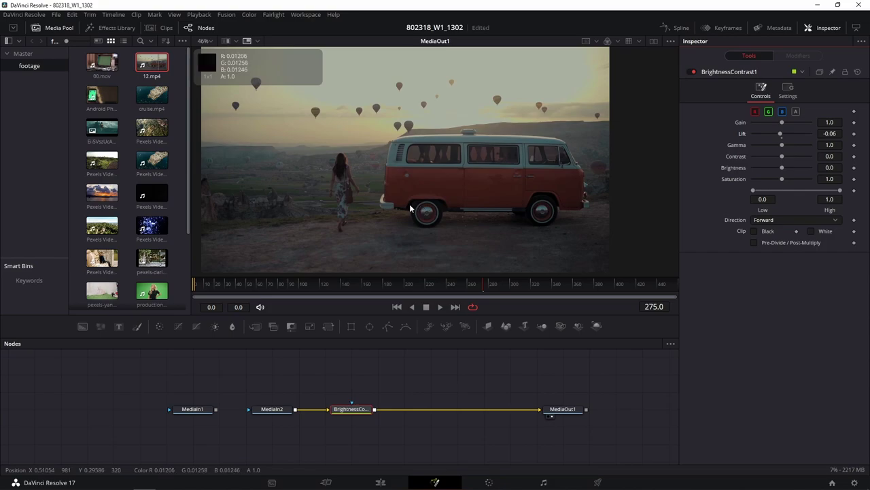
pyautogui.moveTo(779, 133); pyautogui.dragTo(776, 134)
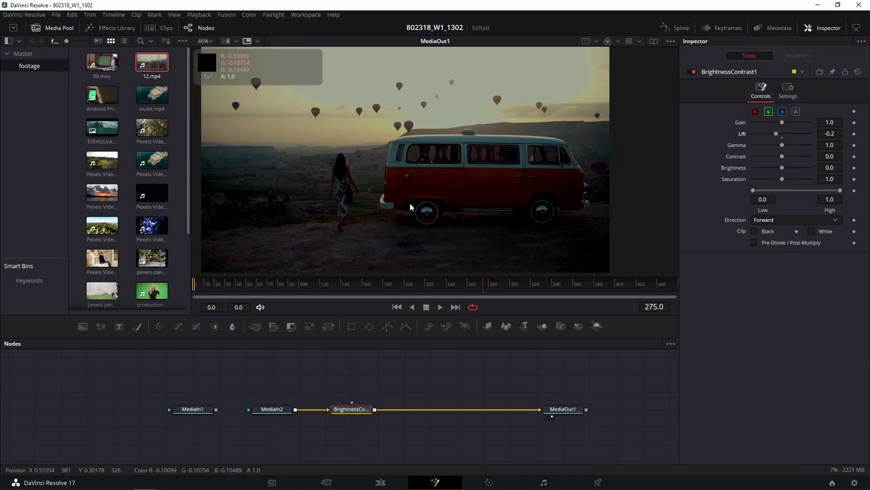
pyautogui.click(754, 231)
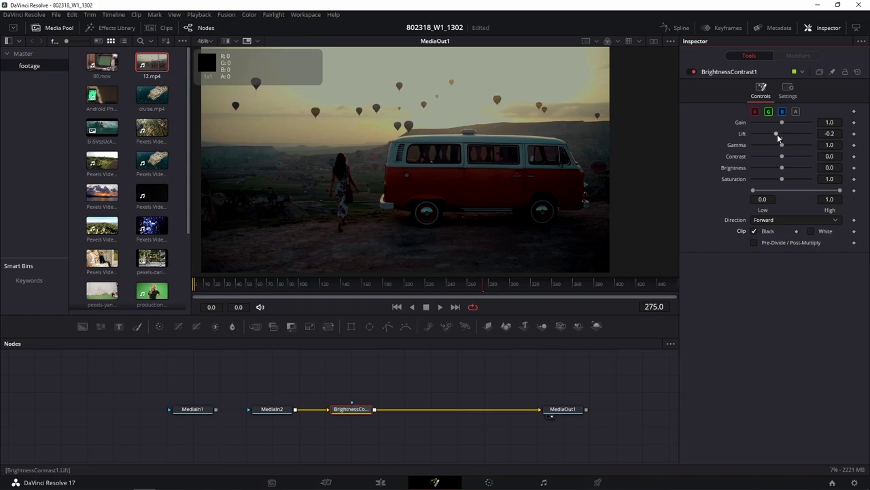
pyautogui.moveTo(777, 134); pyautogui.dragTo(779, 134)
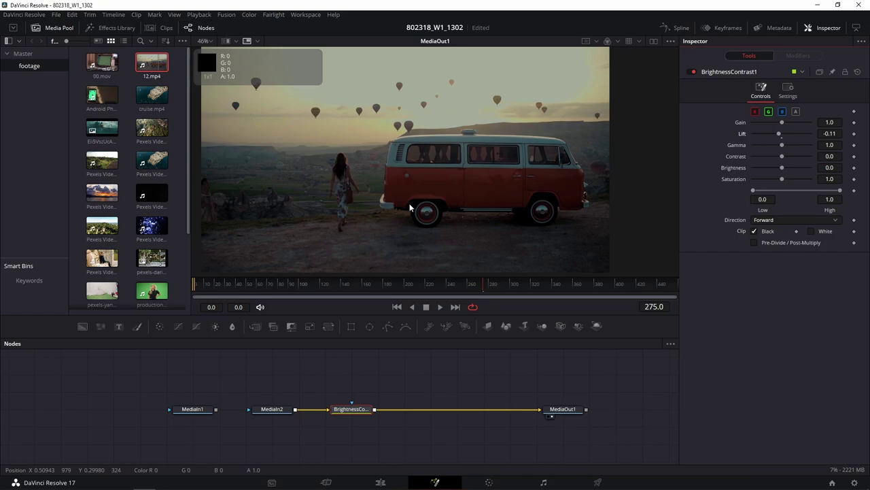
pyautogui.click(754, 230)
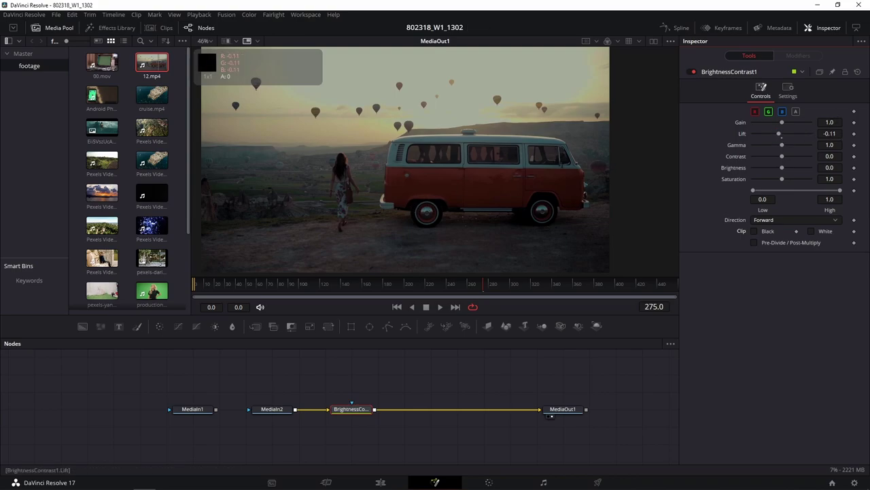
pyautogui.moveTo(779, 134); pyautogui.dragTo(781, 133)
pyautogui.moveTo(780, 133); pyautogui.dragTo(782, 133)
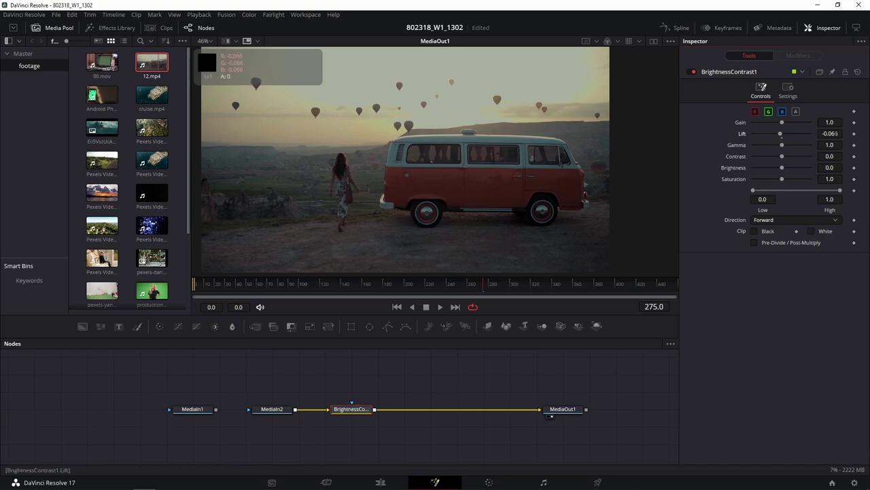
pyautogui.moveTo(780, 133); pyautogui.dragTo(779, 133)
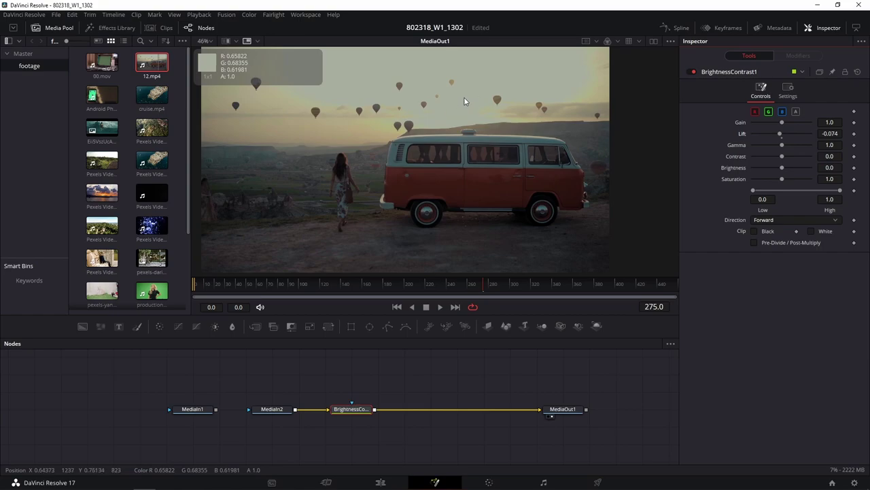
# Raise Gain to 1.489 and enable both Clip Black and Clip White
pyautogui.moveTo(782, 122); pyautogui.dragTo(786, 123)
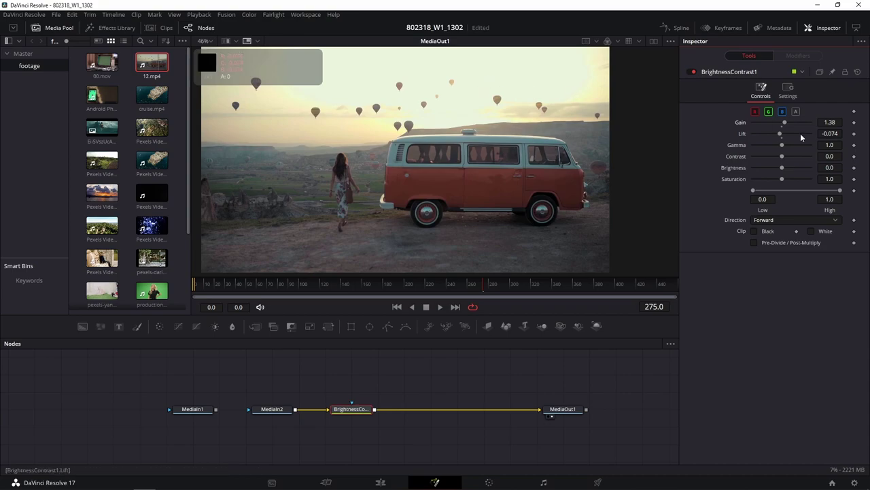
pyautogui.moveTo(783, 123); pyautogui.dragTo(787, 124)
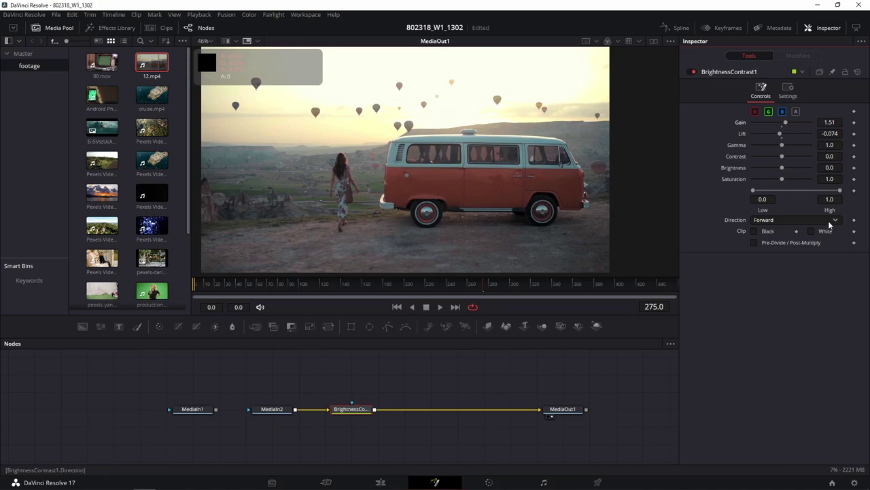
pyautogui.click(754, 232)
pyautogui.click(812, 231)
pyautogui.write('1.505')
pyautogui.press('Return')
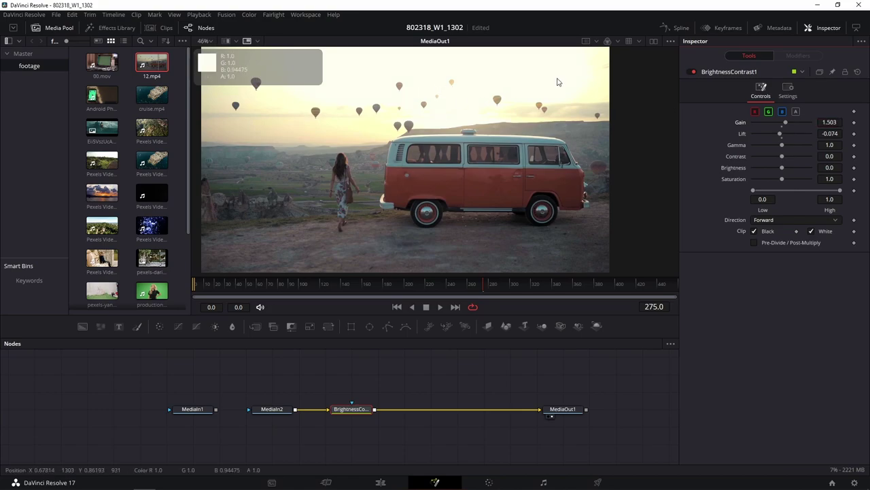
pyautogui.write('1.496')
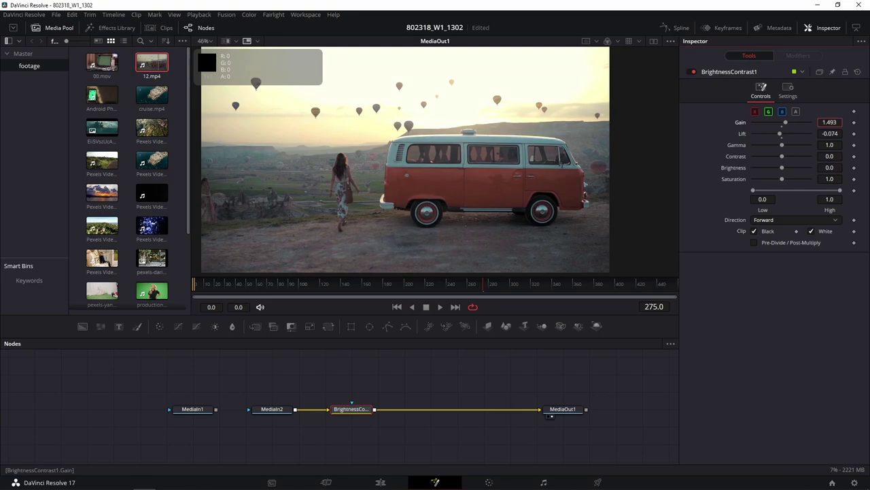
pyautogui.write('1.489')
pyautogui.press('Return')
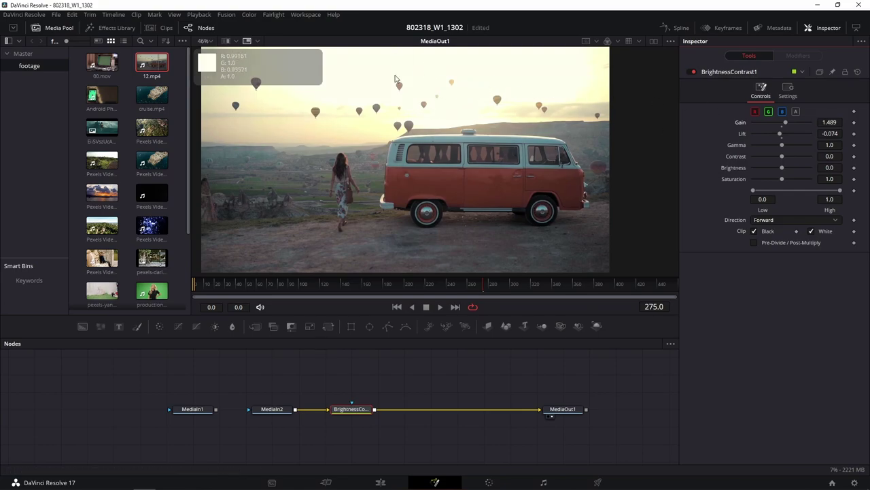
# Select BrightnessContrast1 and toggle its bypass with Ctrl+P to compare
pyautogui.click(352, 415)
pyautogui.hotkey('ctrl', 'p')
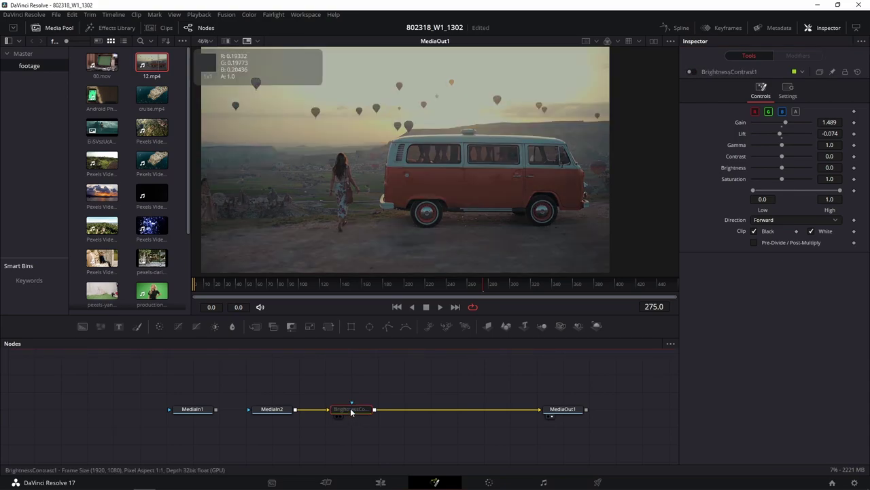
pyautogui.hotkey('ctrl', 'p')
pyautogui.hotkey('ctrl', 'p')
pyautogui.hotkey('ctrl', 'p')
pyautogui.hotkey('ctrl', 'p')
pyautogui.hotkey('ctrl', 'p')
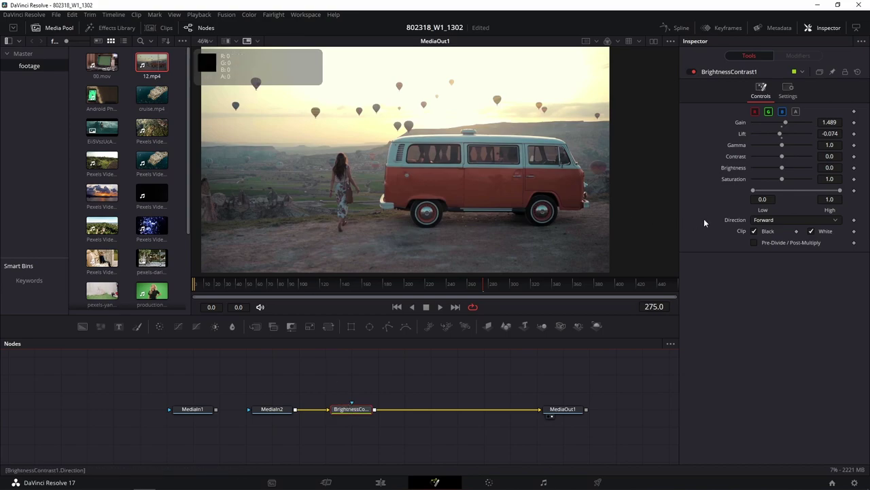
# Raise Saturation to 1.356, then bypass the node to see the original image
pyautogui.moveTo(830, 178); pyautogui.dragTo(834, 179)
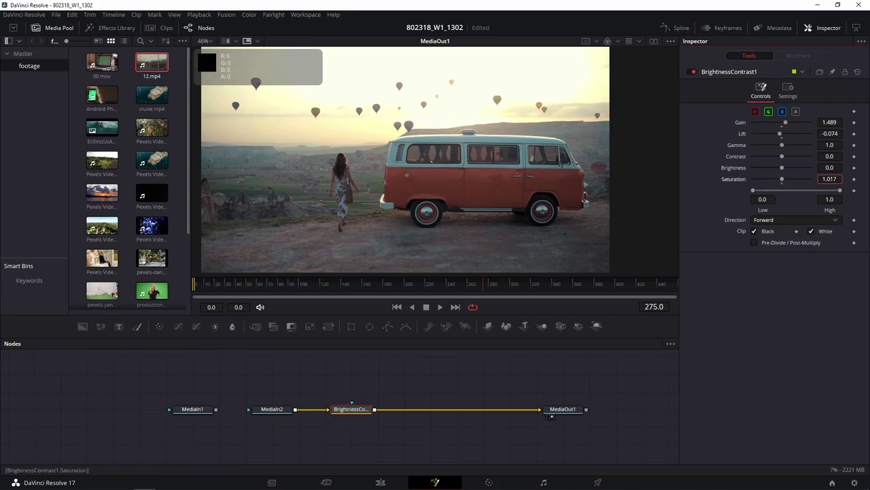
pyautogui.write('1.183')
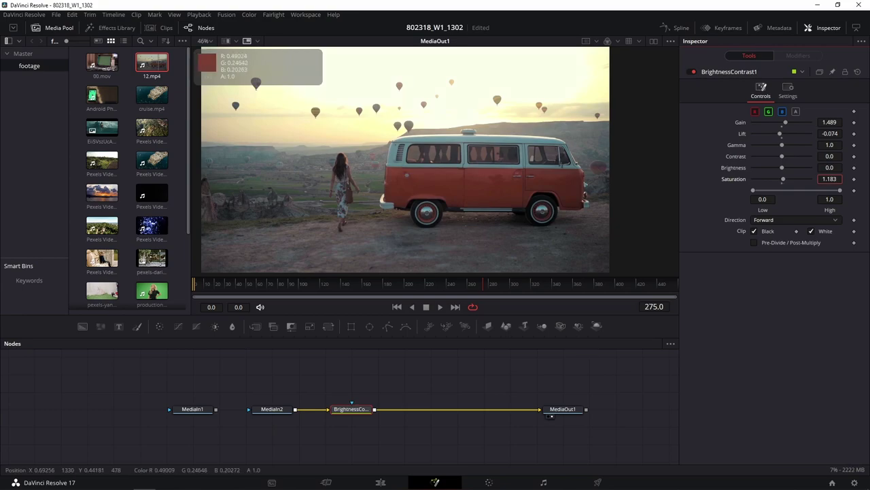
pyautogui.moveTo(829, 179); pyautogui.dragTo(840, 179)
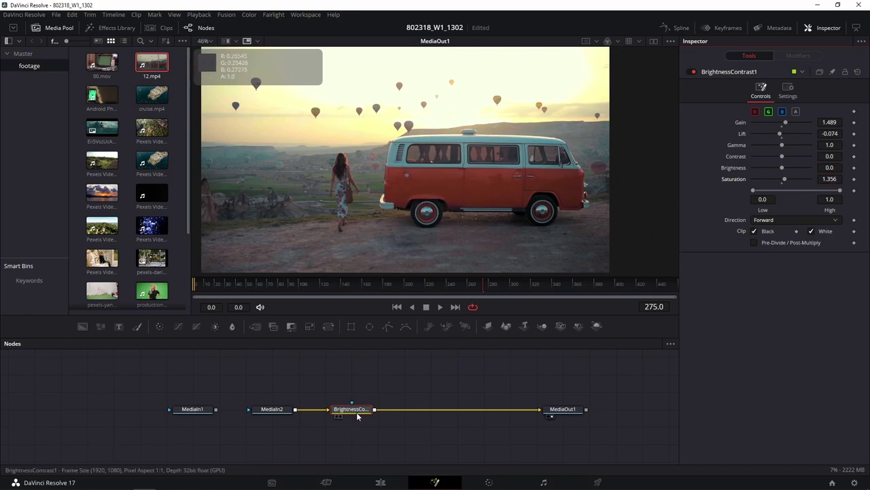
pyautogui.hotkey('ctrl', 'p')
pyautogui.hotkey('ctrl', 'p')
pyautogui.hotkey('ctrl', 'p')
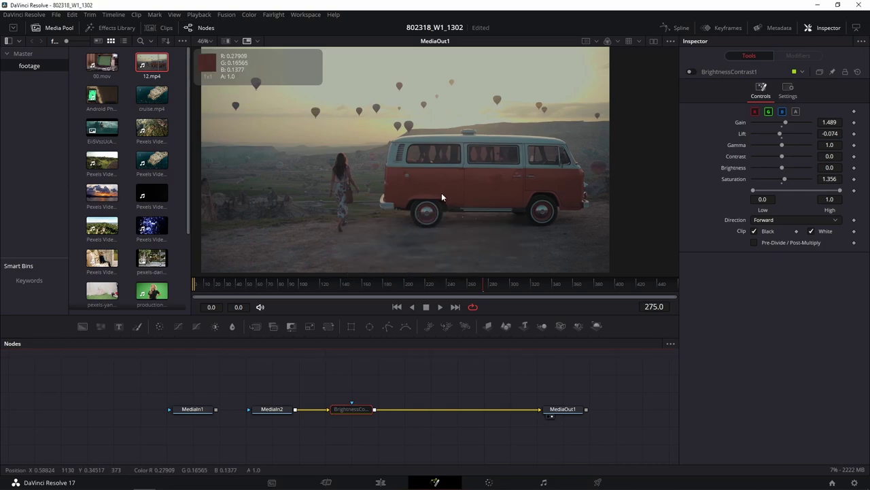
# Re-enable BrightnessContrast1 and turn on Pre-Divide/Post-Multiply
pyautogui.hotkey('ctrl', 'p')
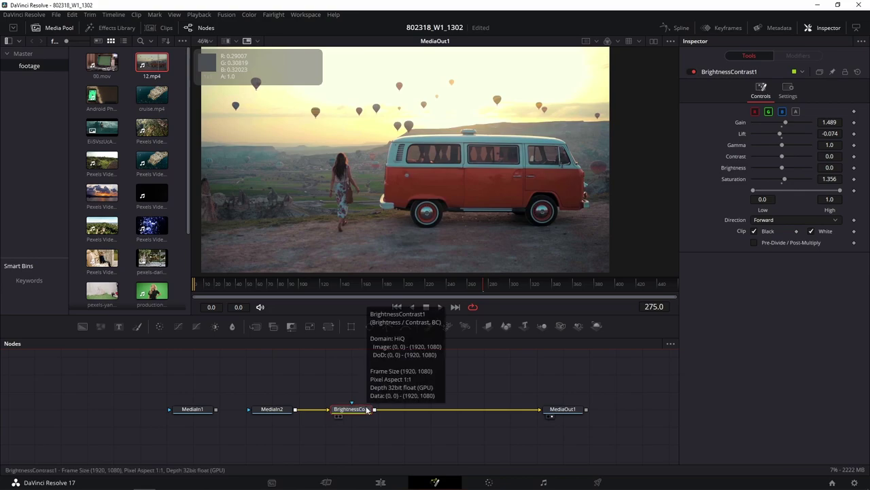
pyautogui.click(754, 242)
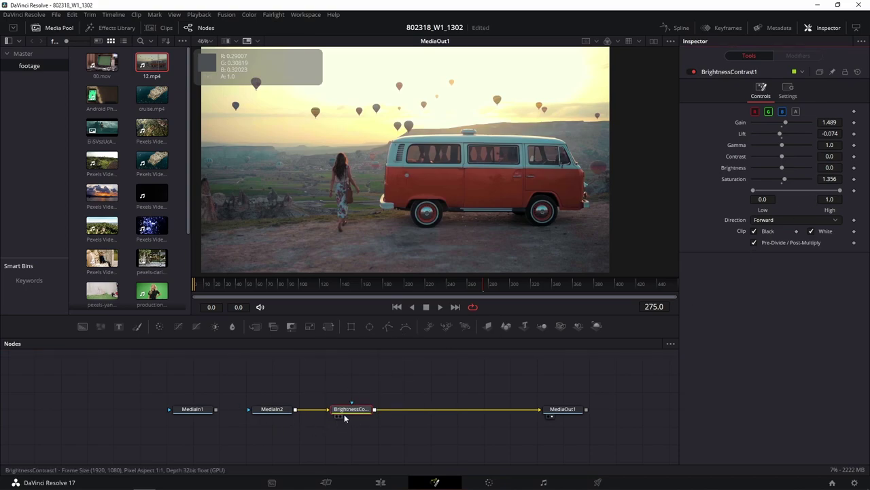
pyautogui.moveTo(352, 410)
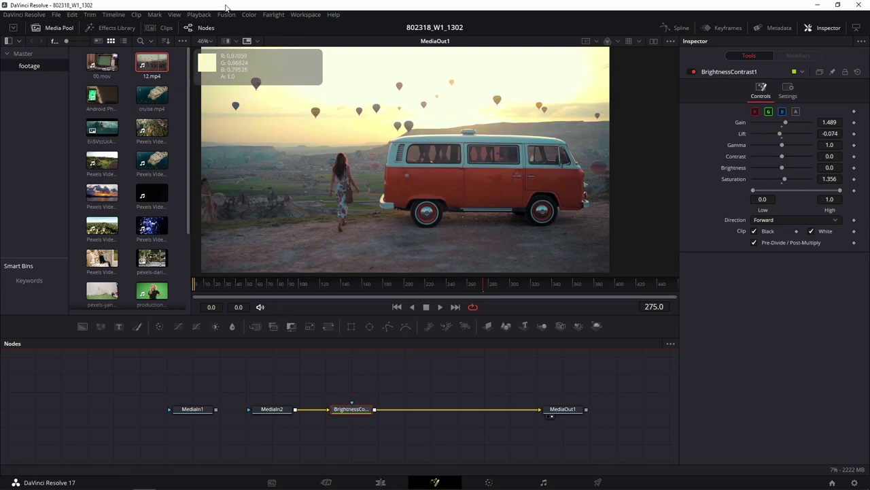
# Show an enlarged Waveform scope as the viewer subview
pyautogui.click(258, 41)
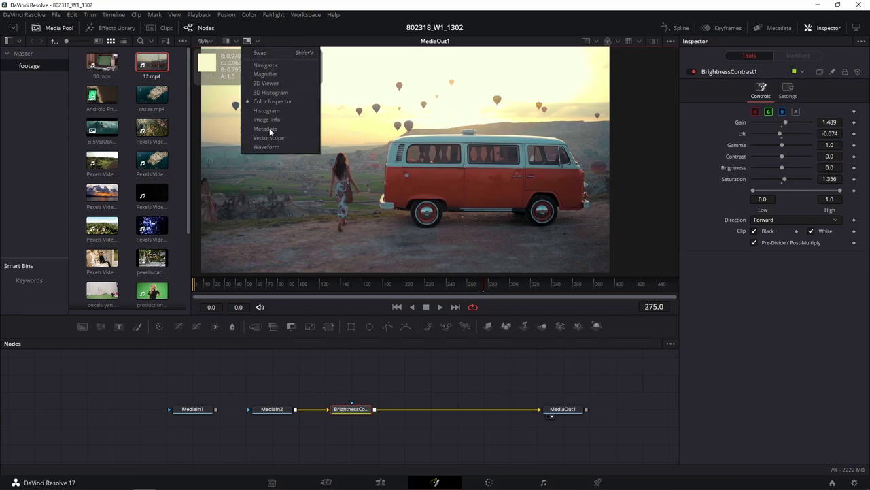
pyautogui.click(272, 146)
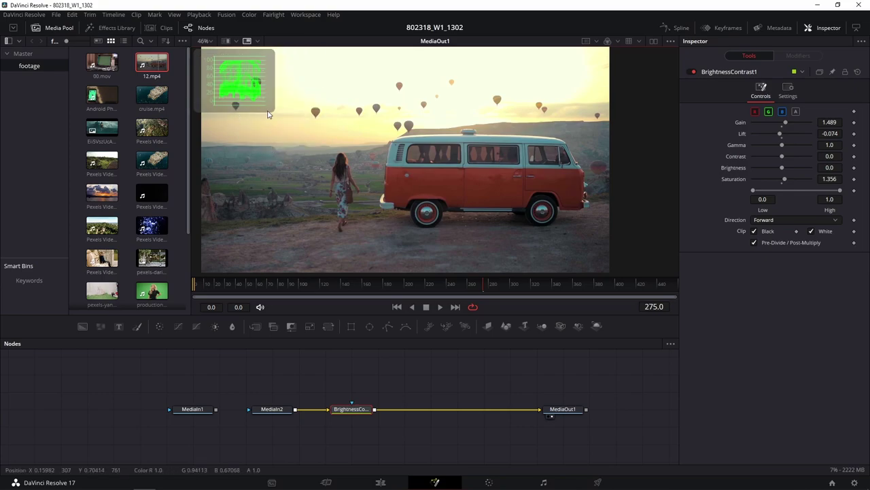
pyautogui.click(256, 42)
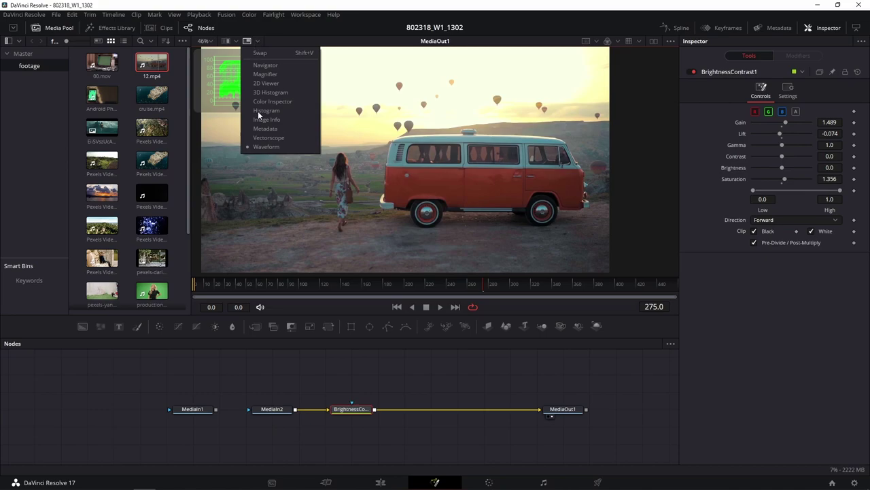
pyautogui.click(272, 146)
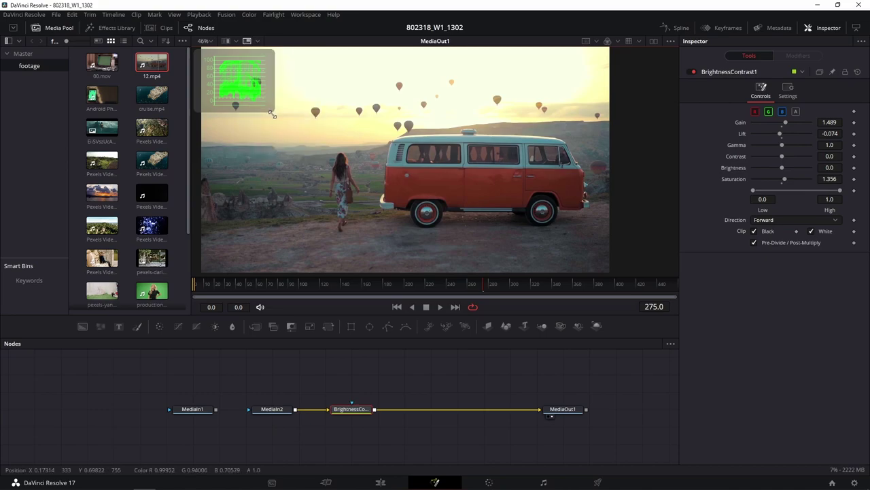
pyautogui.moveTo(273, 113); pyautogui.dragTo(333, 181)
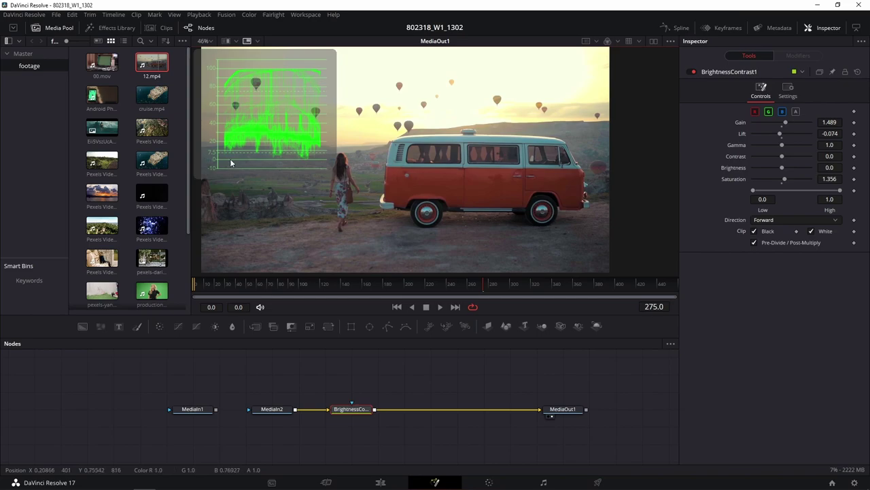
pyautogui.rightClick(294, 88)
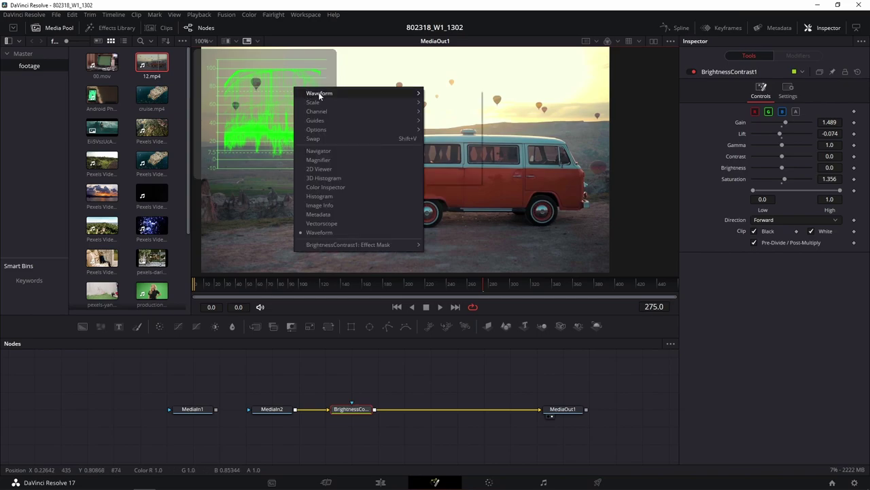
pyautogui.moveTo(313, 93)
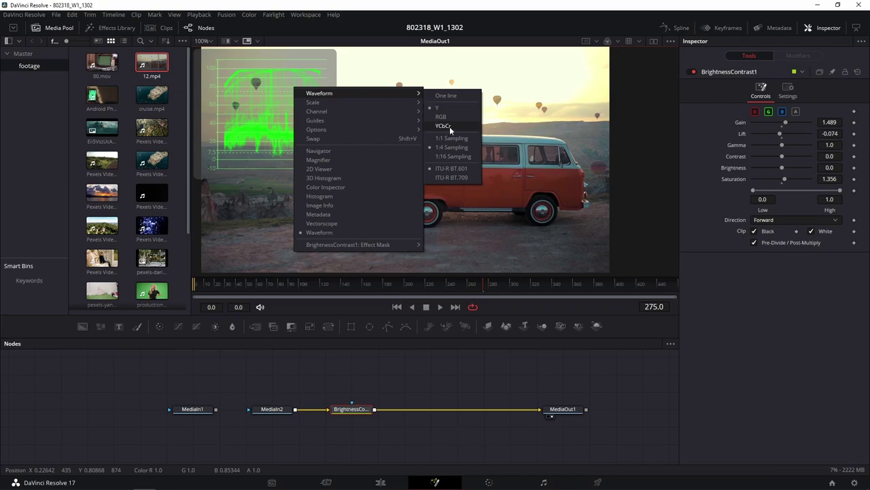
pyautogui.click(450, 127)
pyautogui.rightClick(289, 78)
pyautogui.moveTo(359, 82)
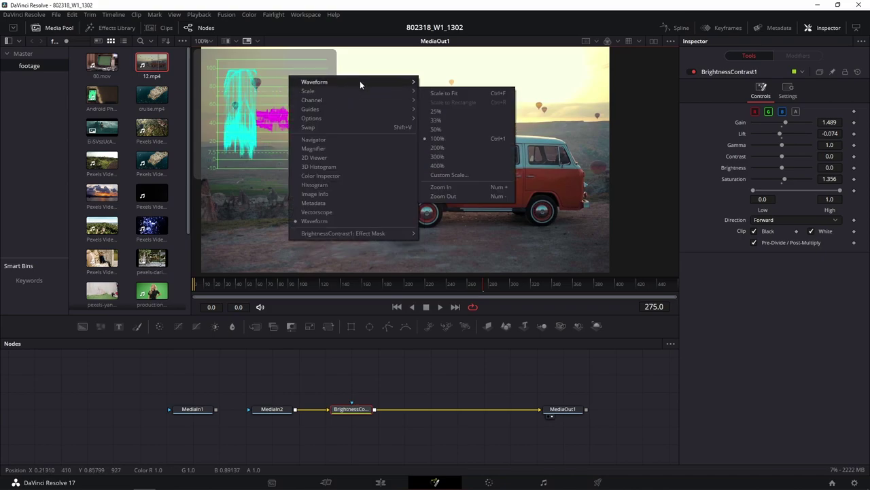
pyautogui.click(438, 104)
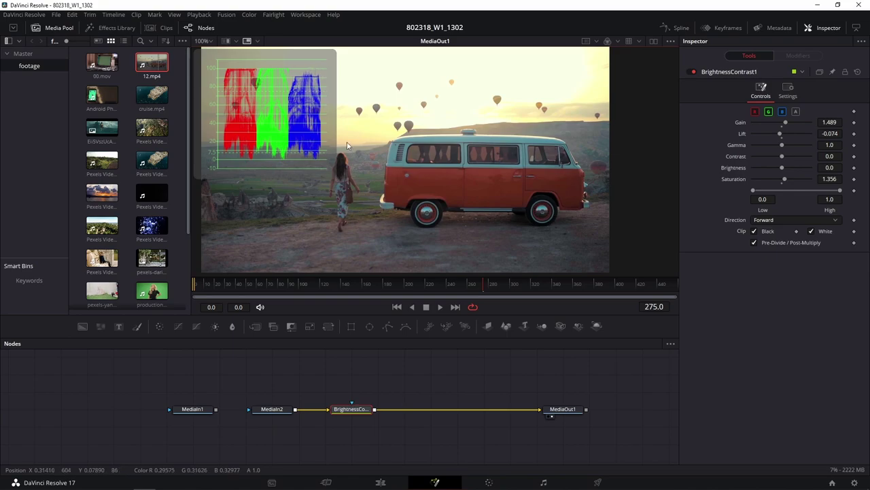
pyautogui.rightClick(308, 86)
pyautogui.moveTo(351, 100)
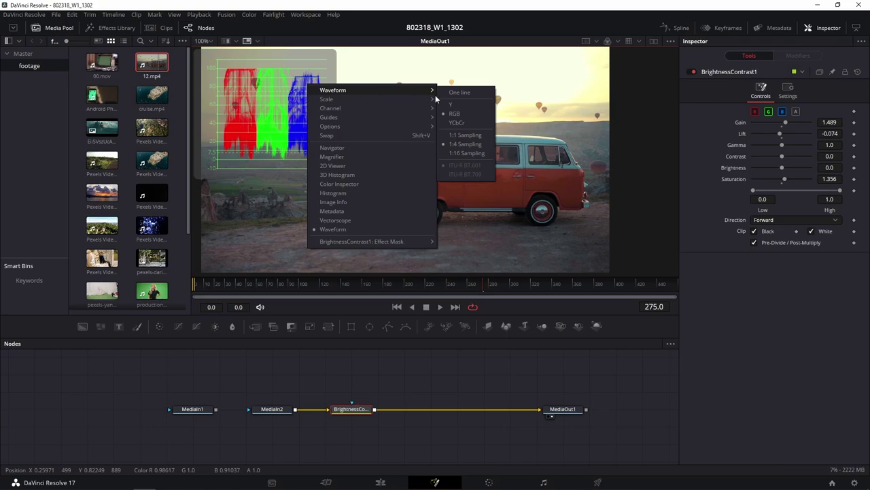
pyautogui.rightClick(296, 62)
pyautogui.moveTo(347, 69)
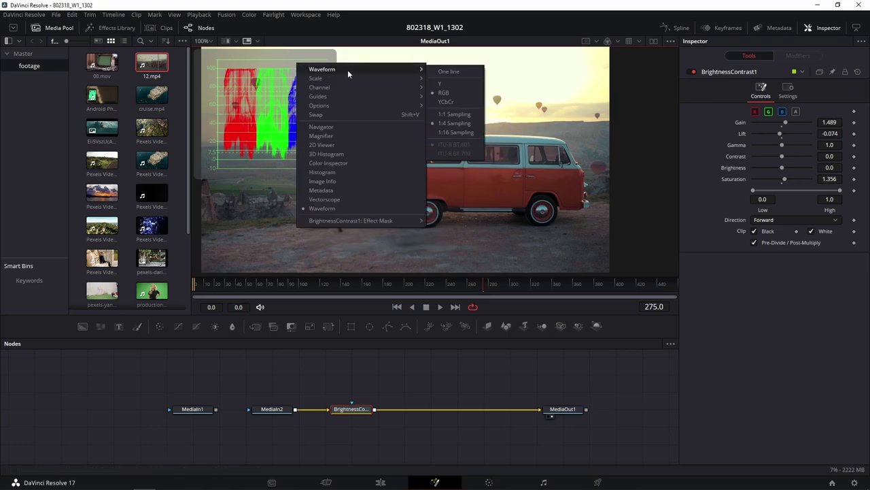
pyautogui.click(446, 85)
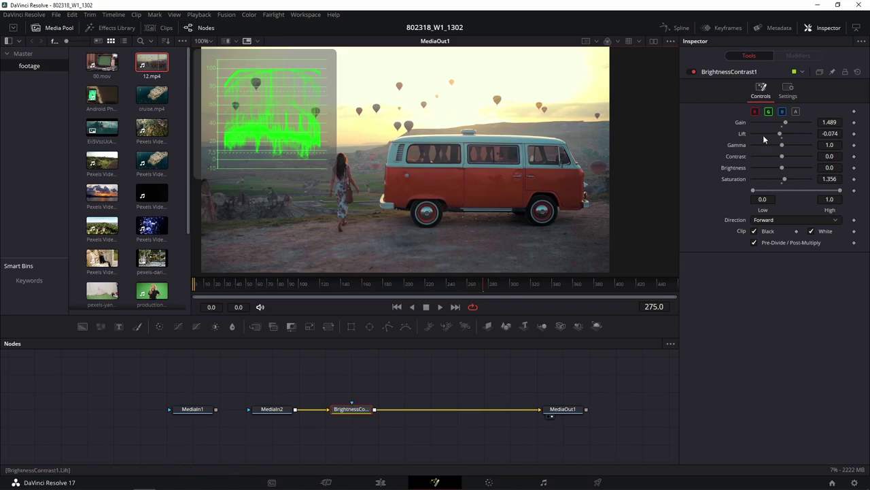
# Drag BrightnessContrast1's Lift down to -0.09 and Gain down to 1.44 in the Inspector
pyautogui.moveTo(778, 139); pyautogui.dragTo(775, 133)
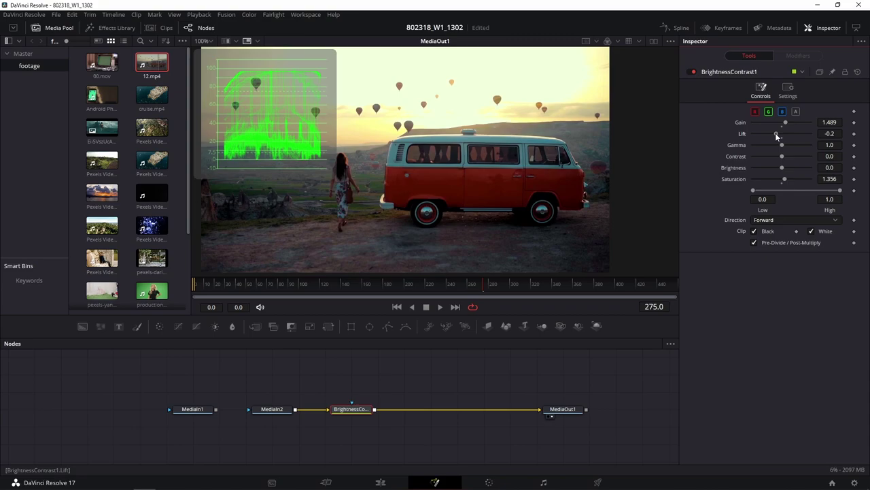
pyautogui.moveTo(776, 134); pyautogui.dragTo(781, 136)
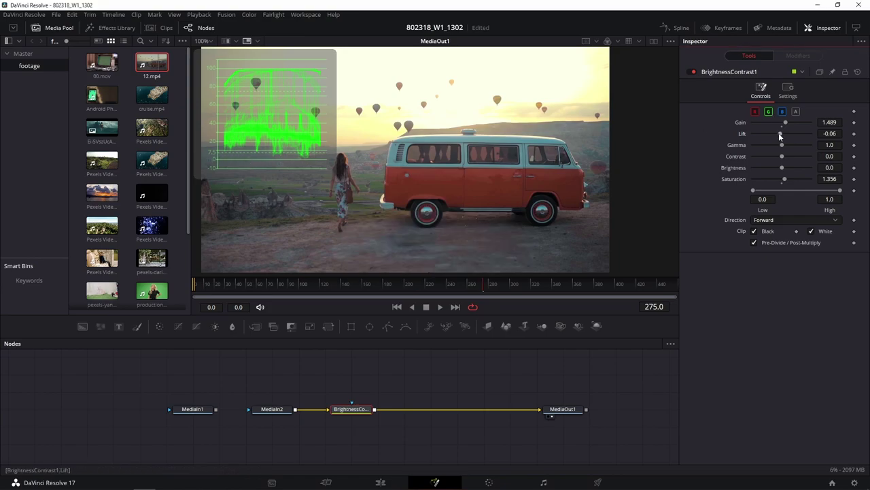
pyautogui.moveTo(780, 133)
pyautogui.mouseDown()
pyautogui.moveTo(773, 134)
pyautogui.moveTo(779, 136)
pyautogui.mouseUp()
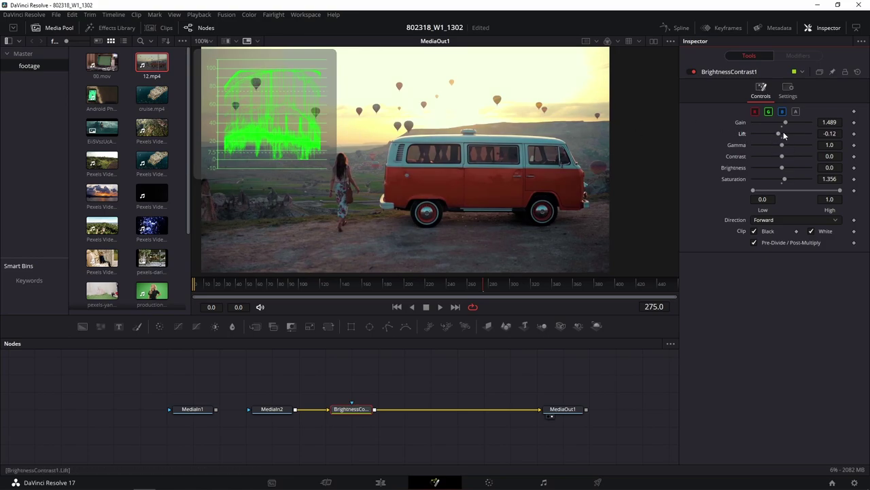
pyautogui.moveTo(779, 137); pyautogui.dragTo(780, 137)
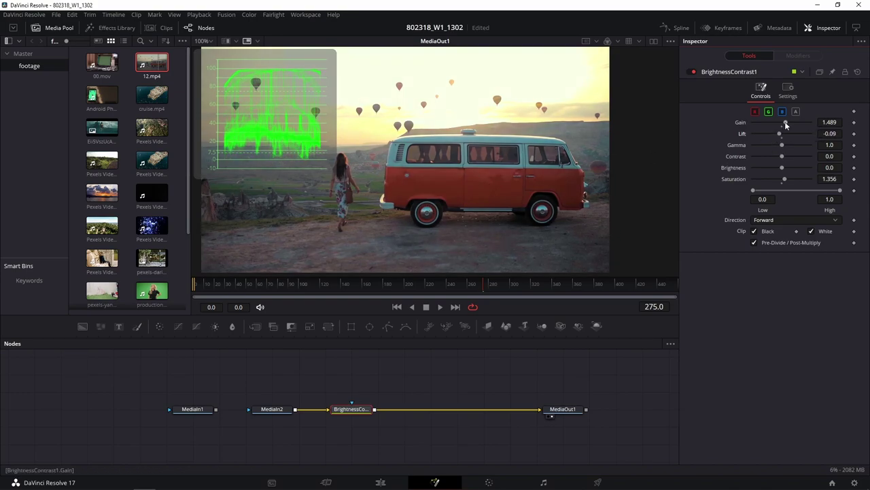
pyautogui.moveTo(786, 123); pyautogui.dragTo(786, 127)
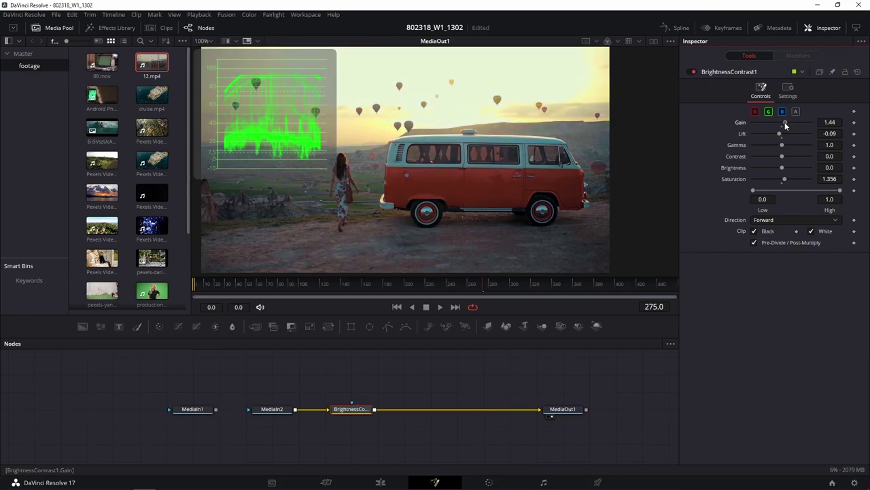
# Set Gain to 1.478 using arrow-key nudges and lower Lift to -0.119
pyautogui.moveTo(785, 126); pyautogui.dragTo(785, 125)
pyautogui.press('Up')
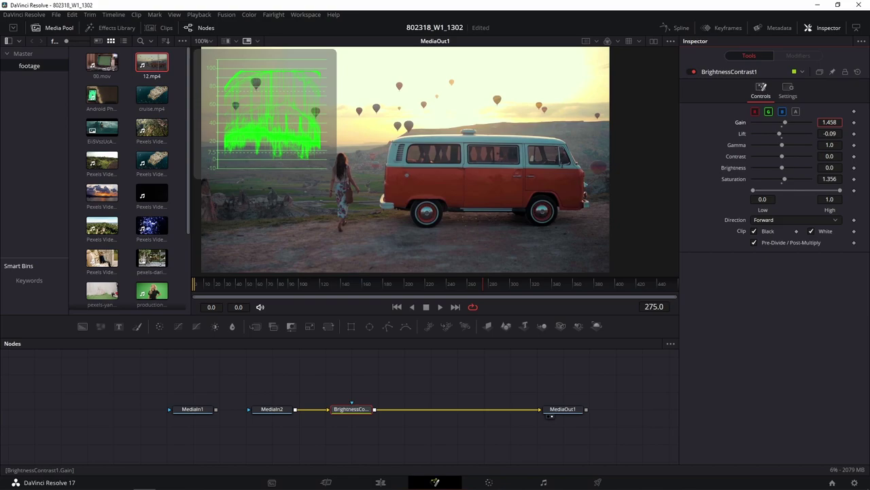
pyautogui.press('Down')
pyautogui.press('Up')
pyautogui.press('Up')
pyautogui.press('Down')
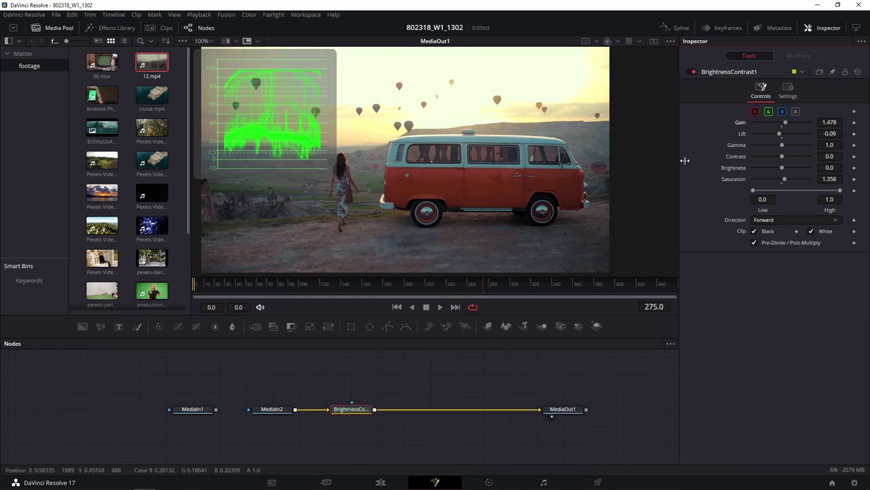
pyautogui.moveTo(829, 134); pyautogui.dragTo(824, 133)
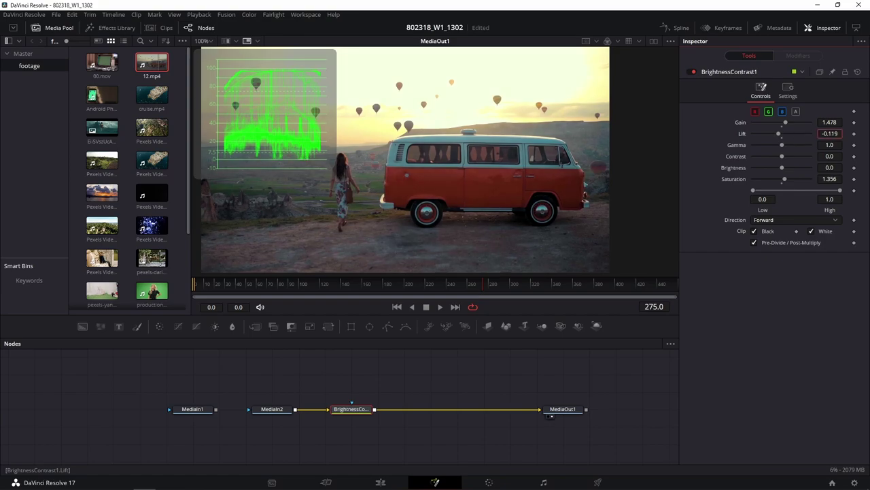
# Toggle the correction off and on to compare with the original, then reselect BrightnessContrast1
pyautogui.click(693, 71)
pyautogui.click(693, 71)
pyautogui.click(692, 72)
pyautogui.click(692, 72)
pyautogui.click(346, 412)
pyautogui.moveTo(347, 414)
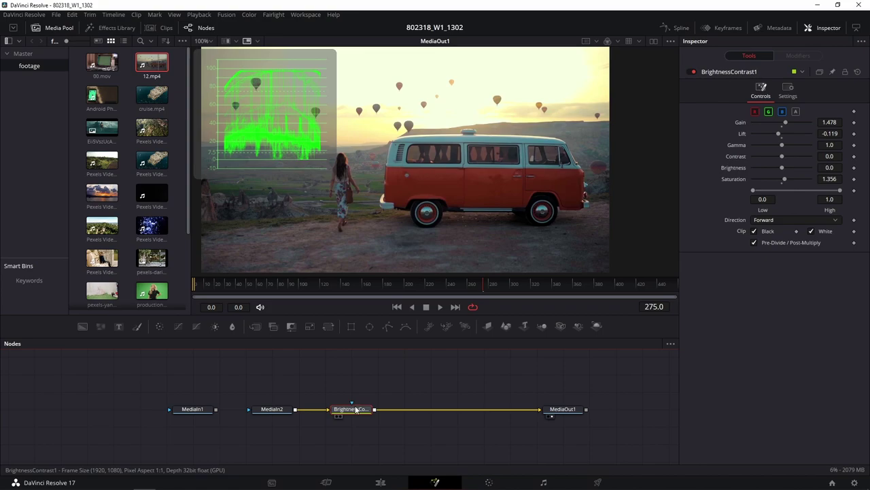
# Delete the BrightnessContrast1 node and connect MediaIn1's output directly to MediaOut1
pyautogui.scroll(-2, 383, 374)
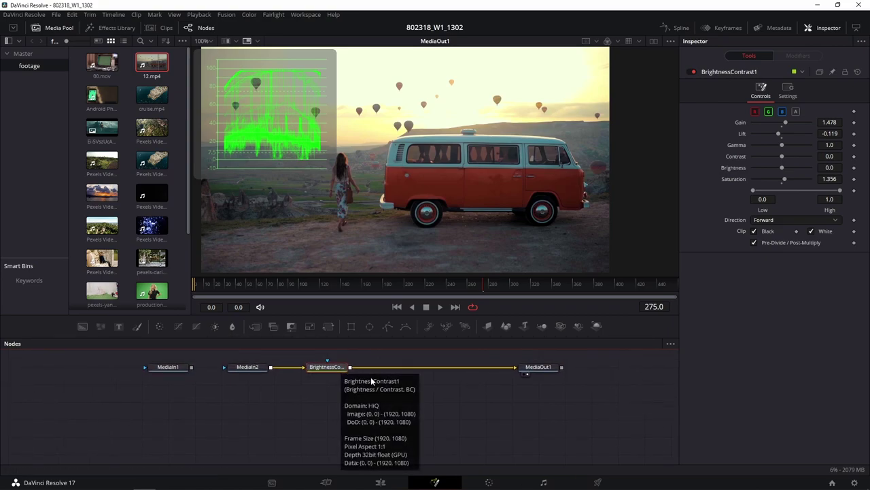
pyautogui.scroll(2, 341, 385)
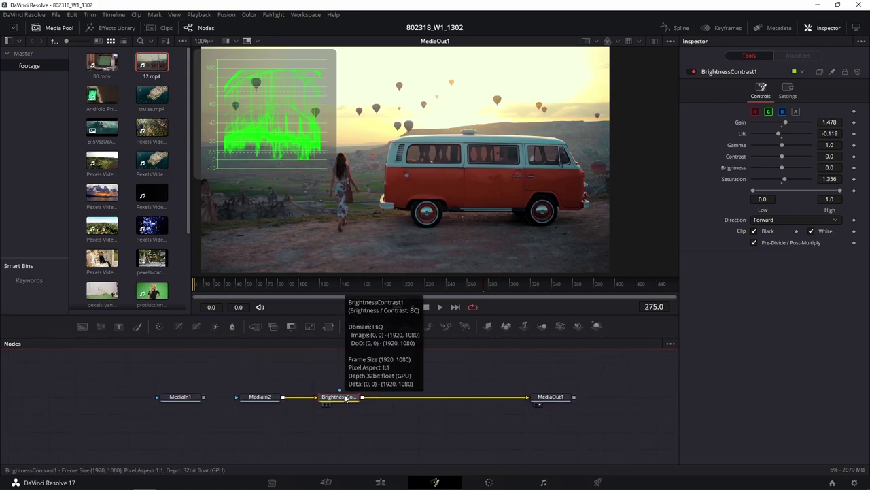
pyautogui.press('Delete')
pyautogui.press('Delete')
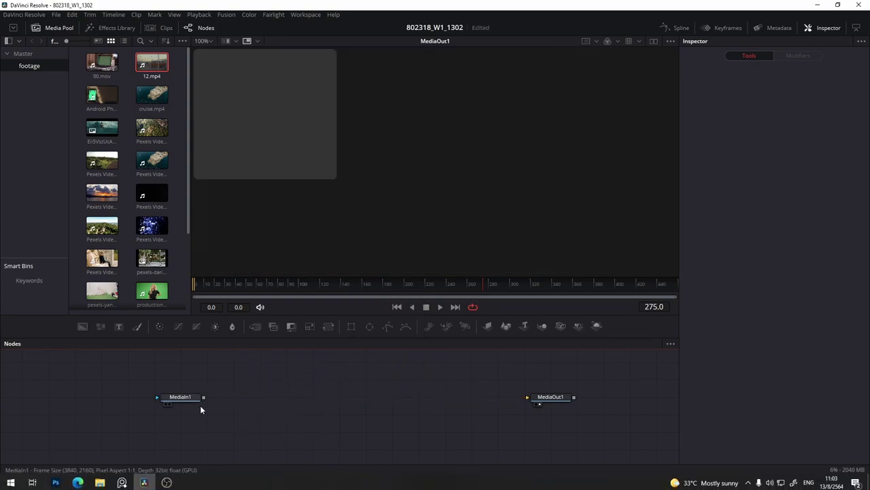
pyautogui.moveTo(203, 397)
pyautogui.mouseDown()
pyautogui.moveTo(479, 407)
pyautogui.moveTo(548, 399)
pyautogui.mouseUp()
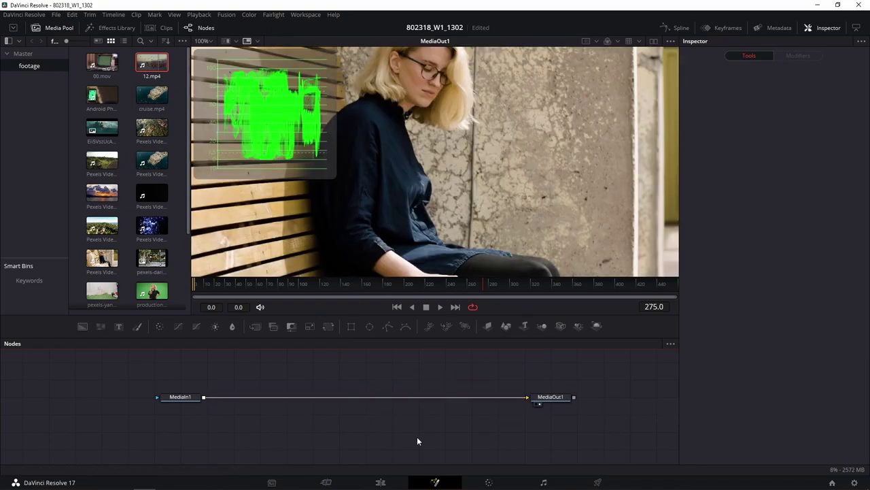
# Add the production ID_3793277.mp4 clip to the Fusion graph as MediaIn2
pyautogui.click(380, 482)
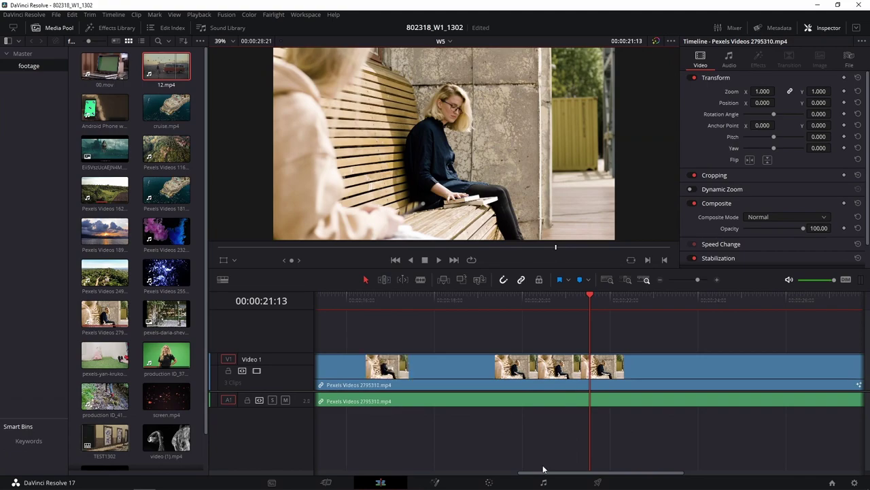
pyautogui.click(436, 482)
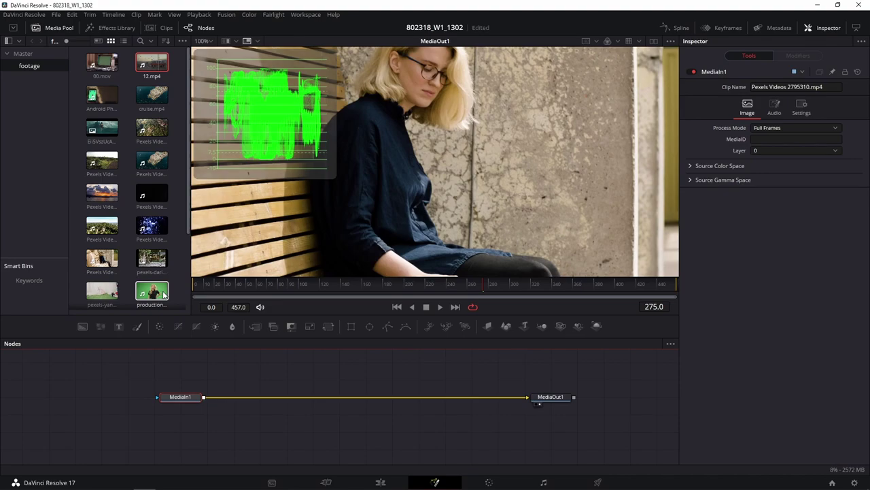
pyautogui.scroll(-3, 164, 294)
pyautogui.moveTo(155, 188)
pyautogui.mouseDown()
pyautogui.moveTo(286, 433)
pyautogui.moveTo(394, 215)
pyautogui.mouseUp()
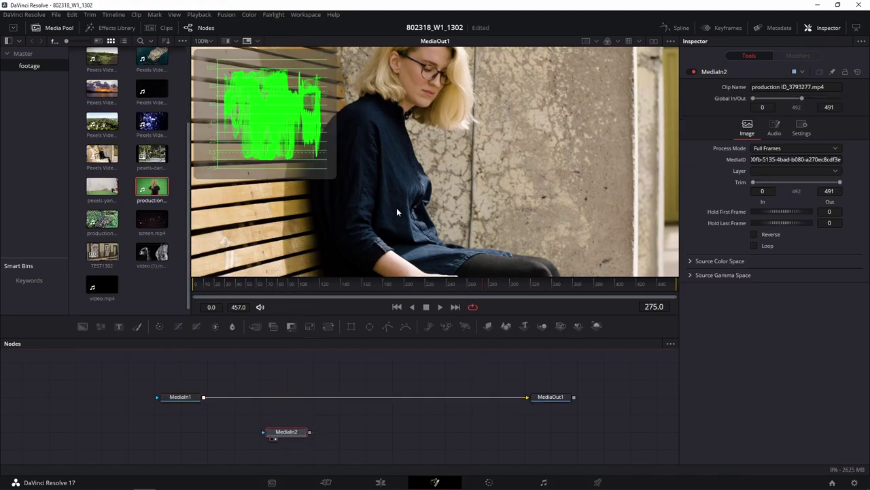
pyautogui.scroll(-2, 408, 213)
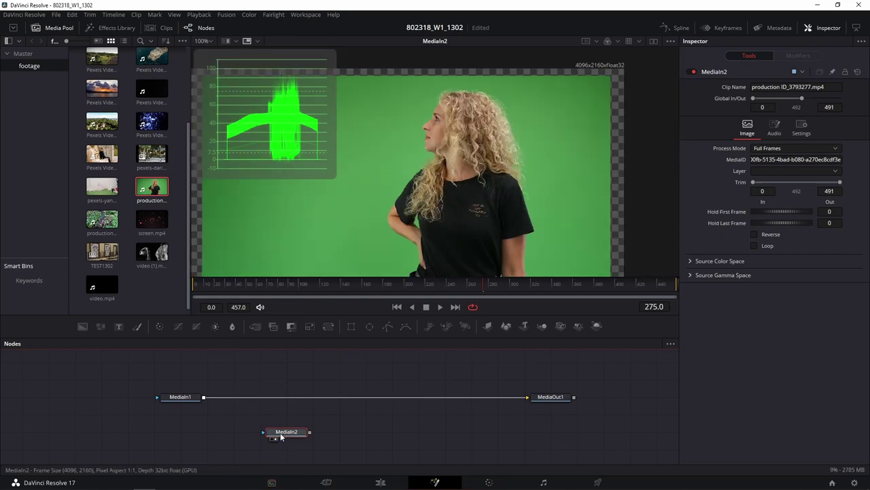
# Drag pexels-wolfgang-langer-6056269 from D: > Work > 2021 > SU > 64_1 > 802318-64 > W6 into the Media Pool
pyautogui.moveTo(245, 484)
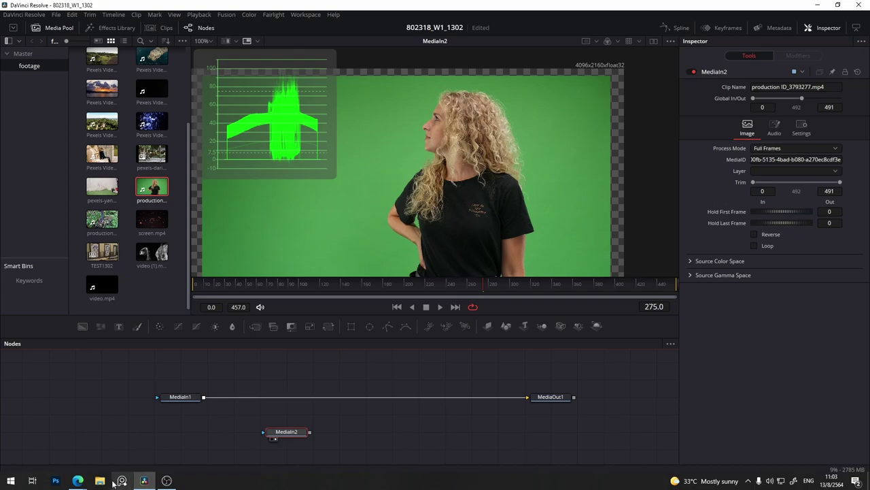
pyautogui.press('super+e')
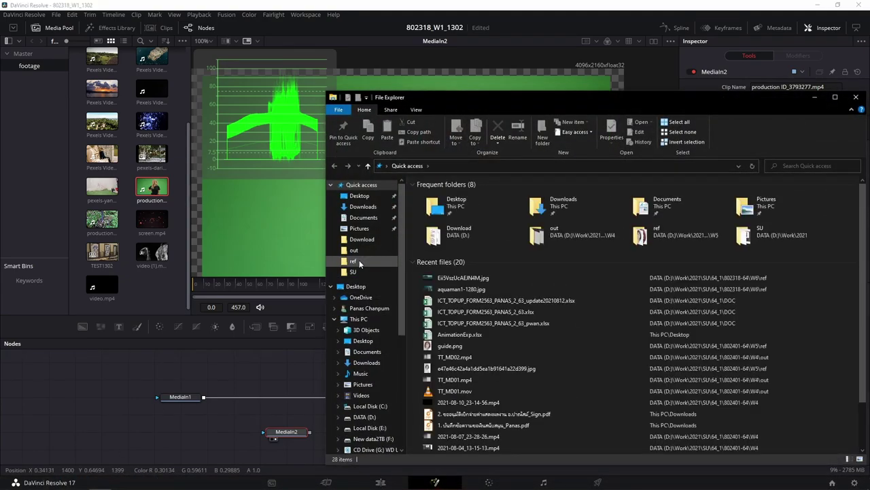
pyautogui.click(354, 271)
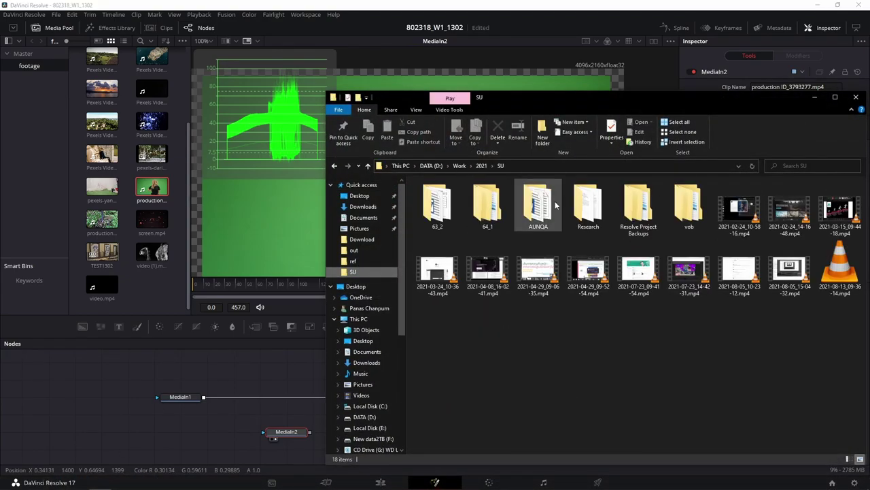
pyautogui.doubleClick(488, 204)
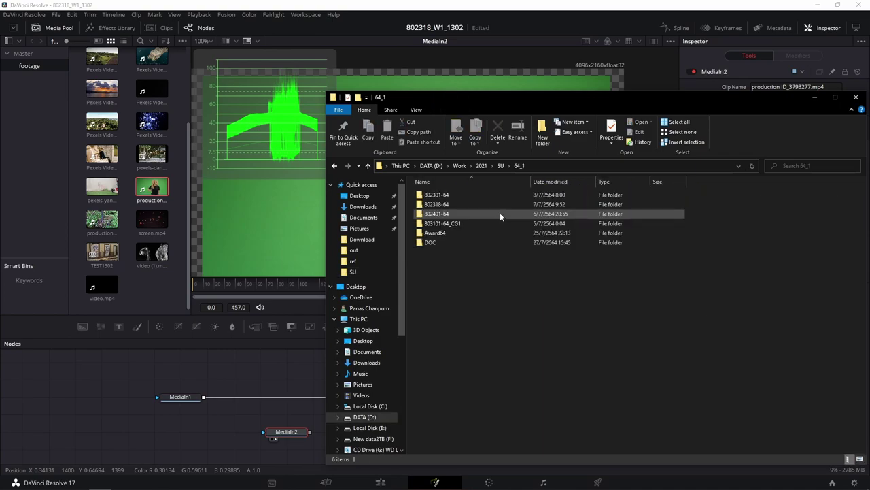
pyautogui.doubleClick(451, 204)
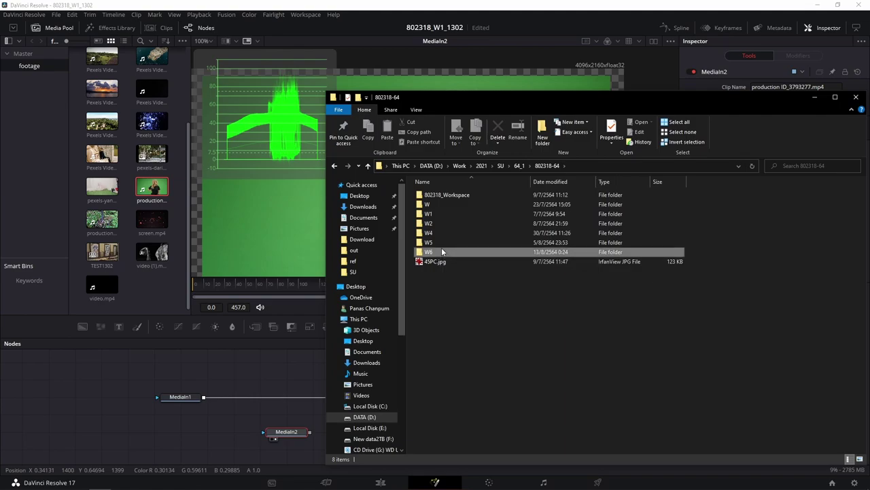
pyautogui.doubleClick(442, 252)
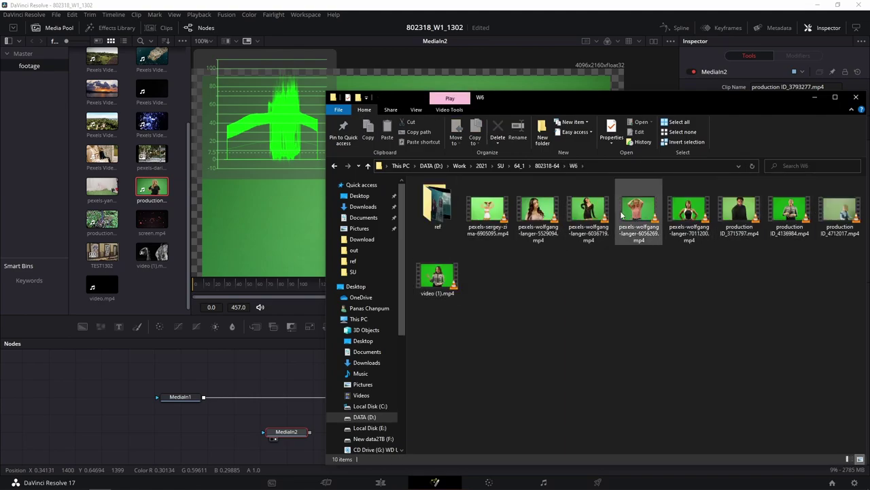
pyautogui.moveTo(639, 214)
pyautogui.moveTo(637, 218); pyautogui.dragTo(169, 216)
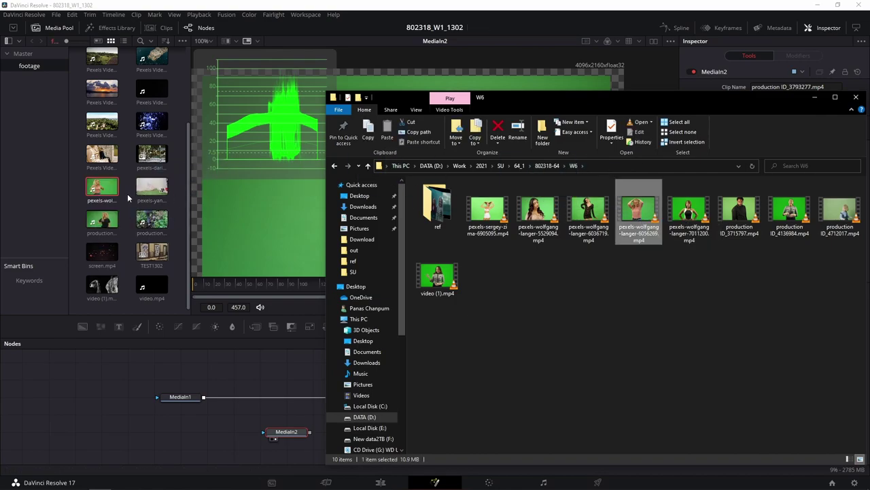
pyautogui.click(238, 446)
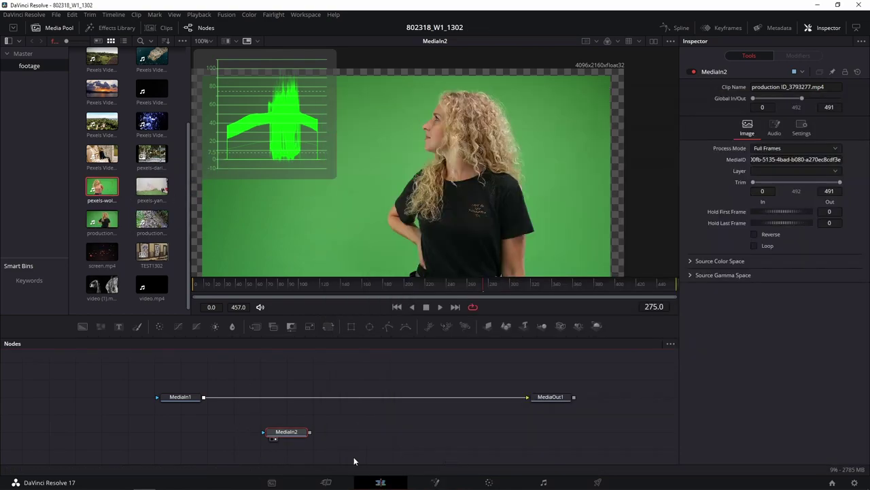
# Place the pexels-wolfgang-langer-6056269 clip on V1 right after the Pexels Videos 2795310 bench footage
pyautogui.click(381, 482)
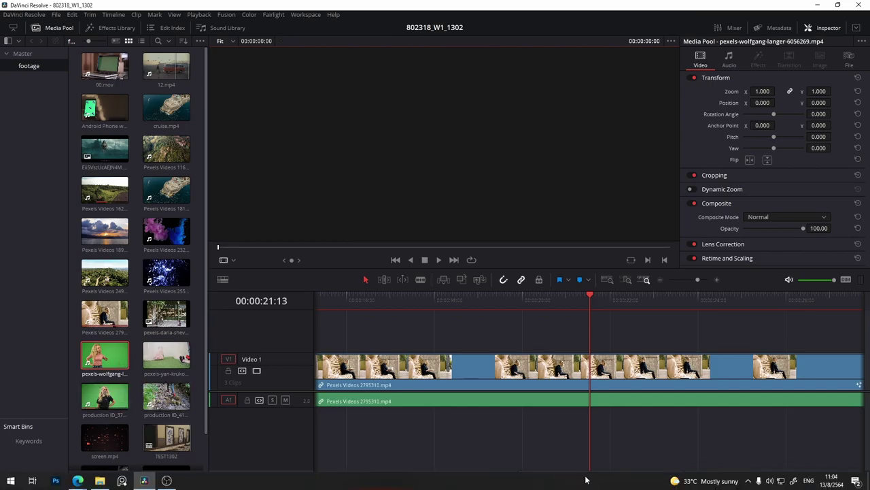
pyautogui.moveTo(561, 474); pyautogui.dragTo(684, 474)
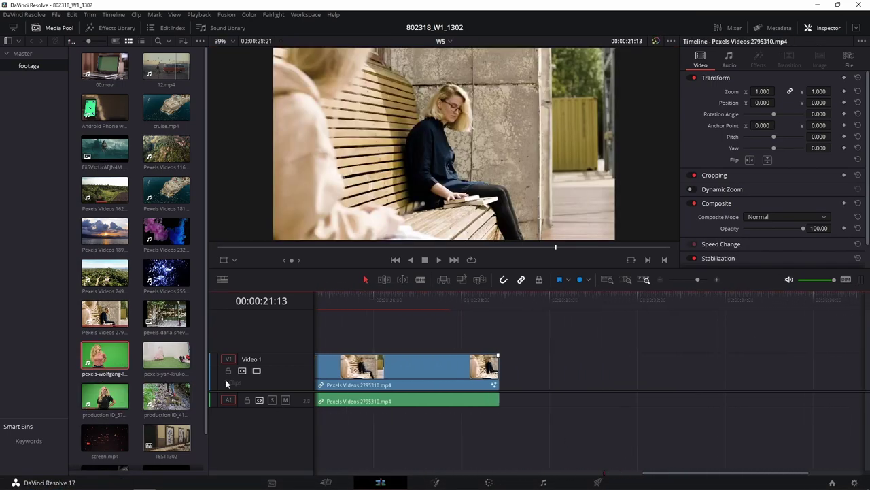
pyautogui.moveTo(105, 354)
pyautogui.mouseDown()
pyautogui.moveTo(599, 357)
pyautogui.moveTo(503, 379)
pyautogui.mouseUp()
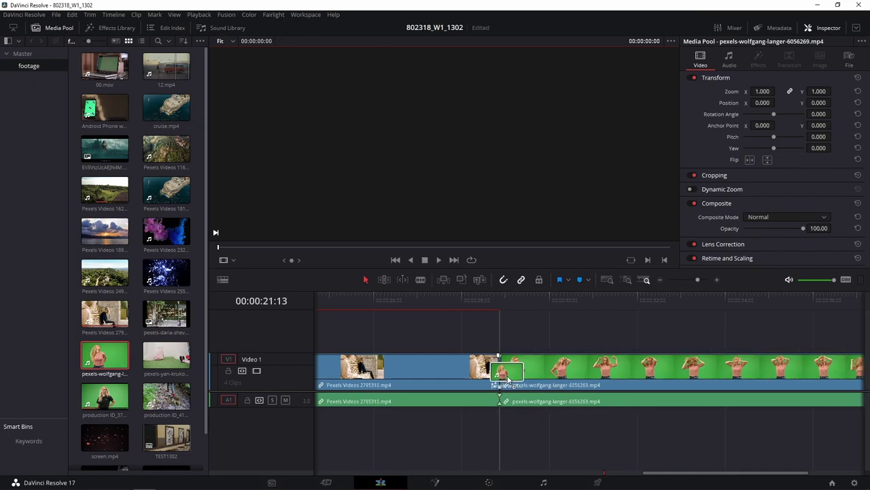
pyautogui.moveTo(541, 303)
pyautogui.mouseDown()
pyautogui.moveTo(602, 305)
pyautogui.moveTo(567, 333)
pyautogui.mouseUp()
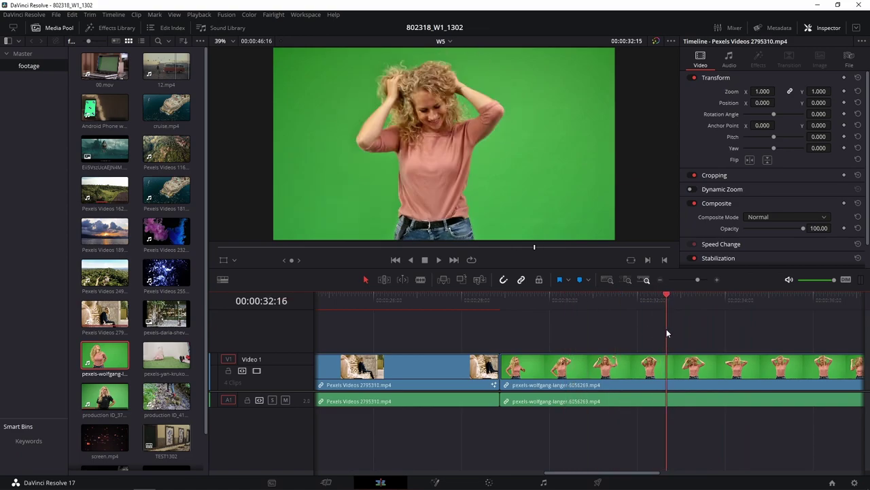
# Split the green-screen clip near 00:00:31 and delete the part after the cut
pyautogui.moveTo(567, 334); pyautogui.dragTo(597, 328)
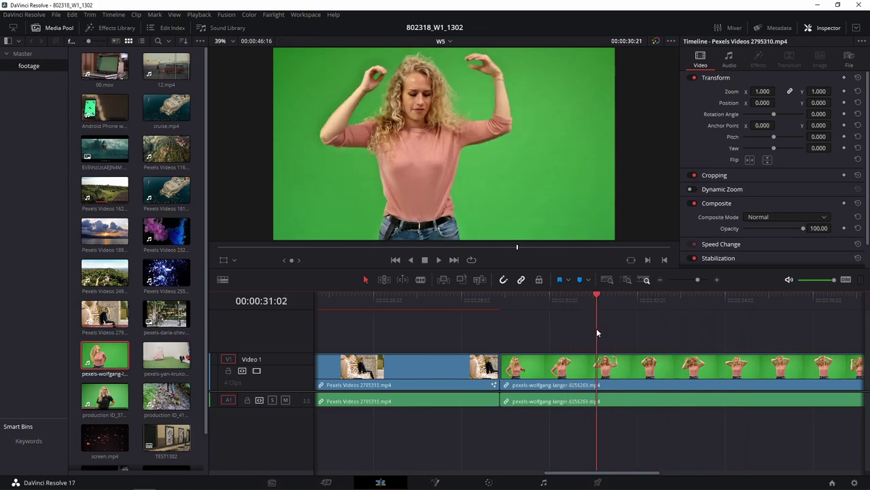
pyautogui.click(612, 383)
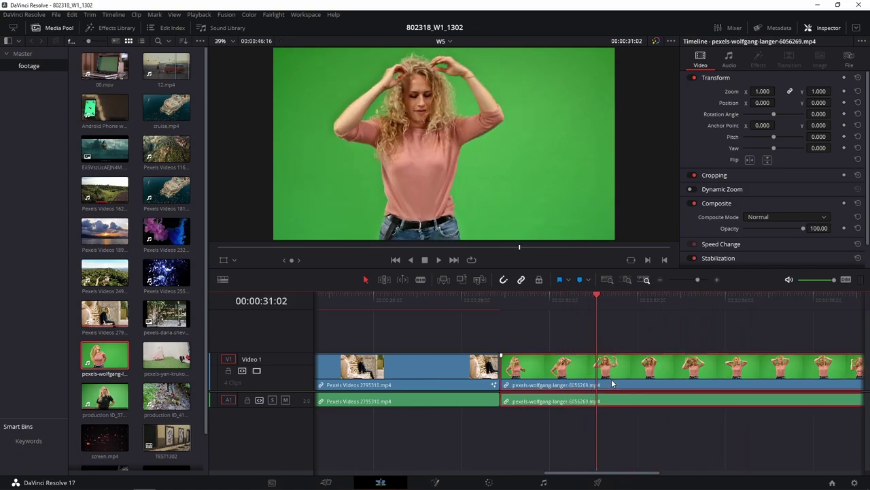
pyautogui.hotkey('ctrl', '\\')
pyautogui.click(635, 371)
pyautogui.press('Delete')
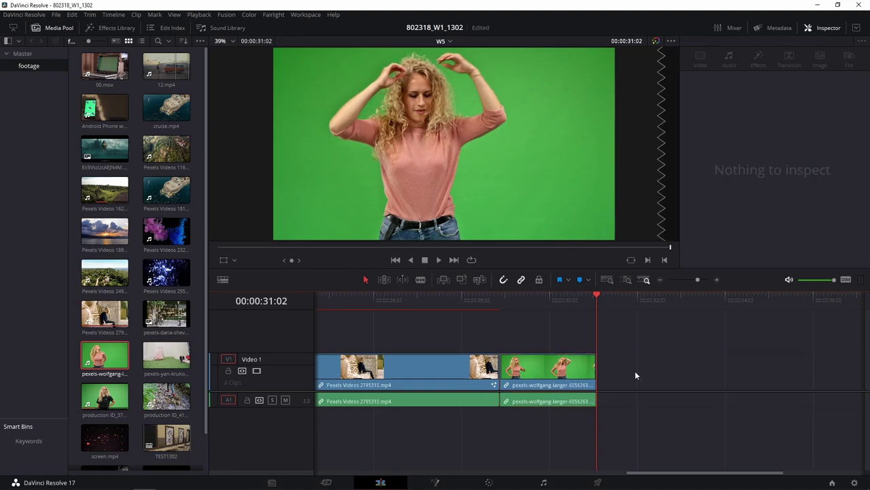
pyautogui.moveTo(512, 299)
pyautogui.mouseDown()
pyautogui.moveTo(583, 299)
pyautogui.moveTo(528, 299)
pyautogui.mouseUp()
pyautogui.click(564, 299)
pyautogui.click(541, 370)
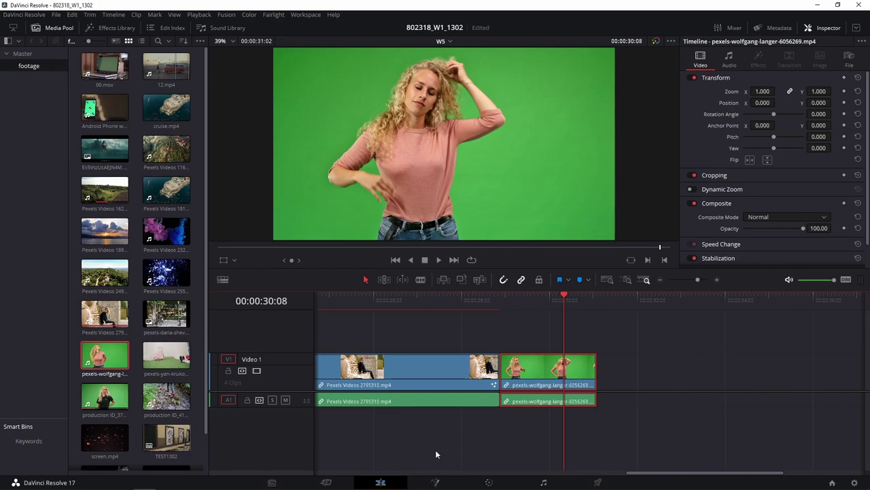
# Add a Delta Keyer node and drop DeltaKeyer1 onto the MediaIn1–MediaOut1 link
pyautogui.click(446, 487)
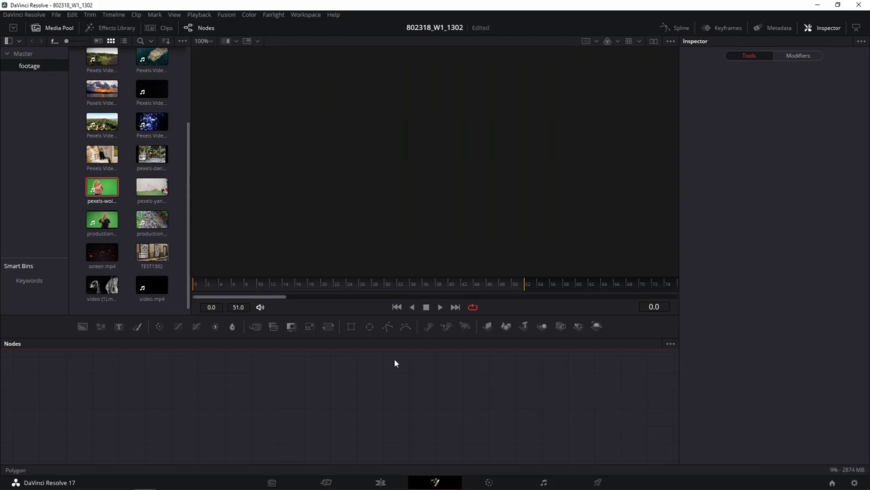
pyautogui.rightClick(244, 374)
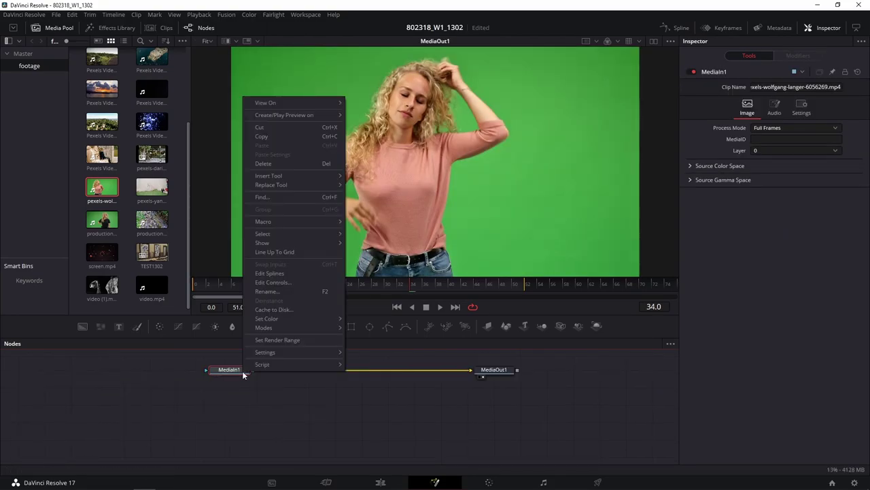
pyautogui.click(254, 375)
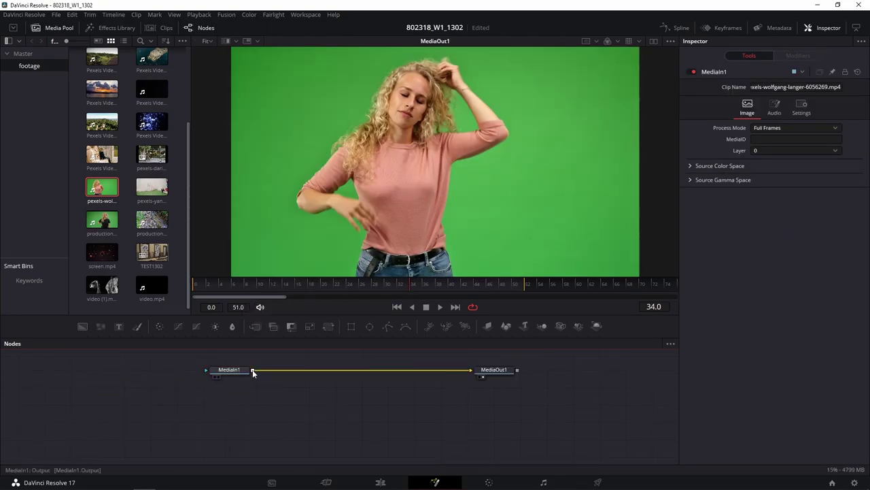
pyautogui.hotkey('shift', 'space')
pyautogui.write('de')
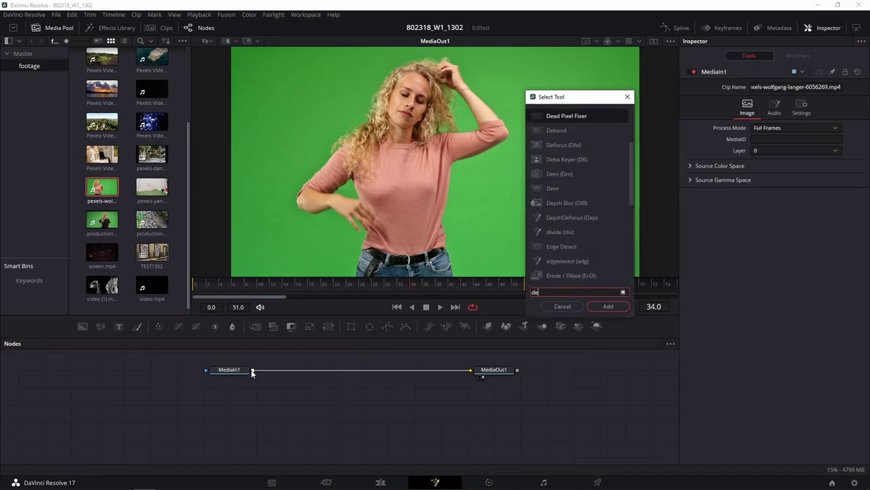
pyautogui.write('lta Keyer')
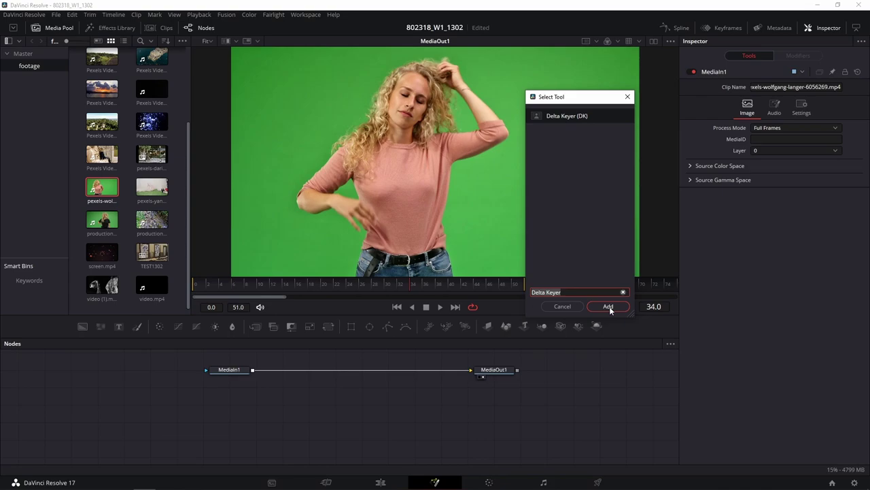
pyautogui.click(608, 306)
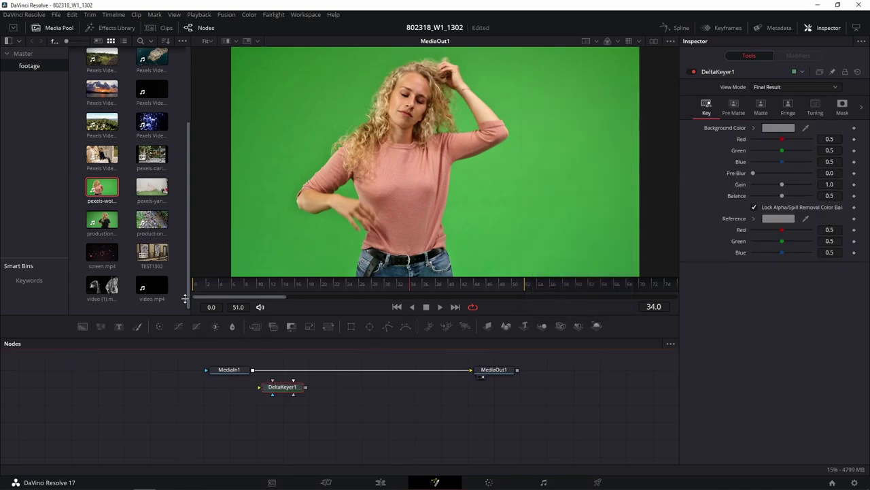
pyautogui.moveTo(266, 393); pyautogui.dragTo(292, 376)
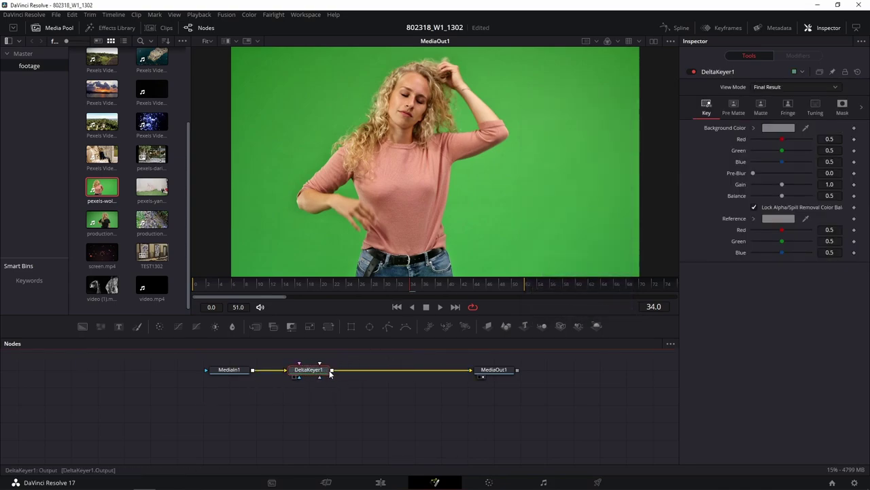
pyautogui.moveTo(330, 369); pyautogui.dragTo(331, 370)
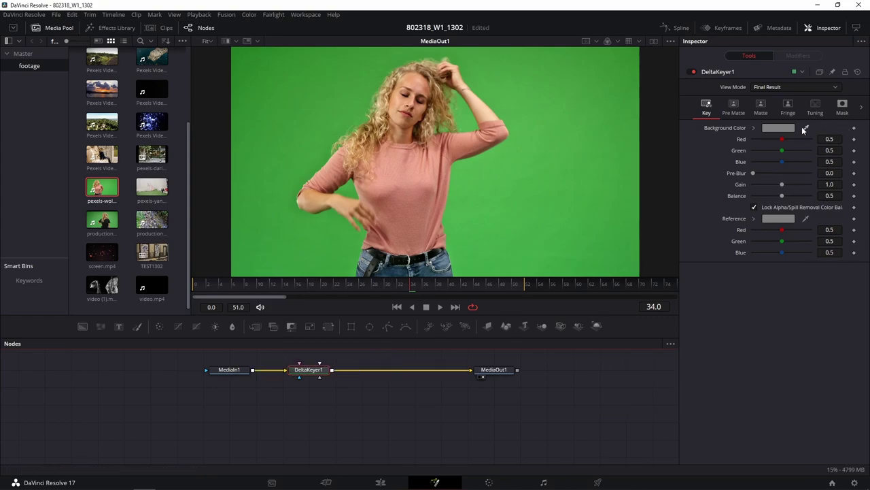
# Sample the green screen as the key colour and raise the gain to about 1.087, viewing the alpha matte
pyautogui.moveTo(807, 129); pyautogui.dragTo(626, 129)
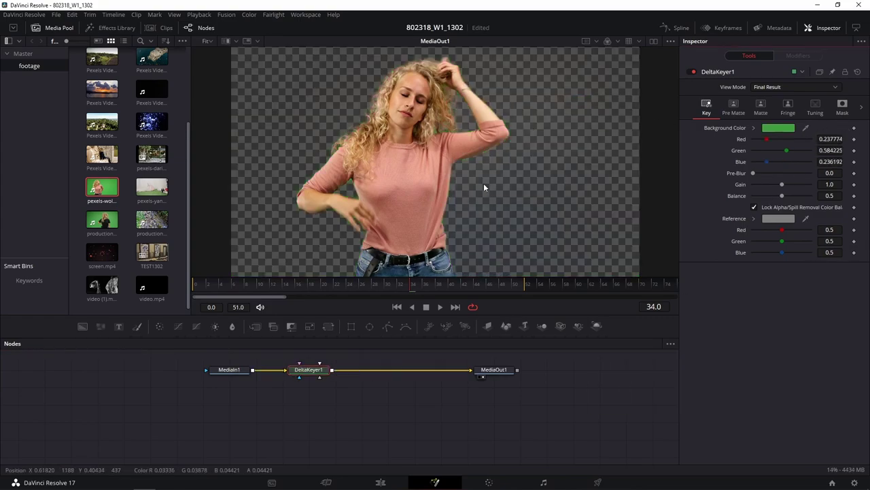
pyautogui.press('a')
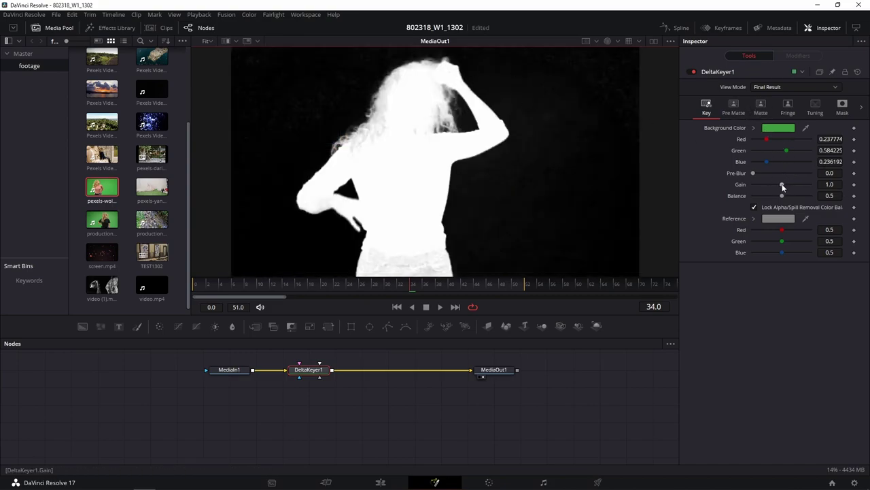
pyautogui.moveTo(782, 184); pyautogui.dragTo(785, 185)
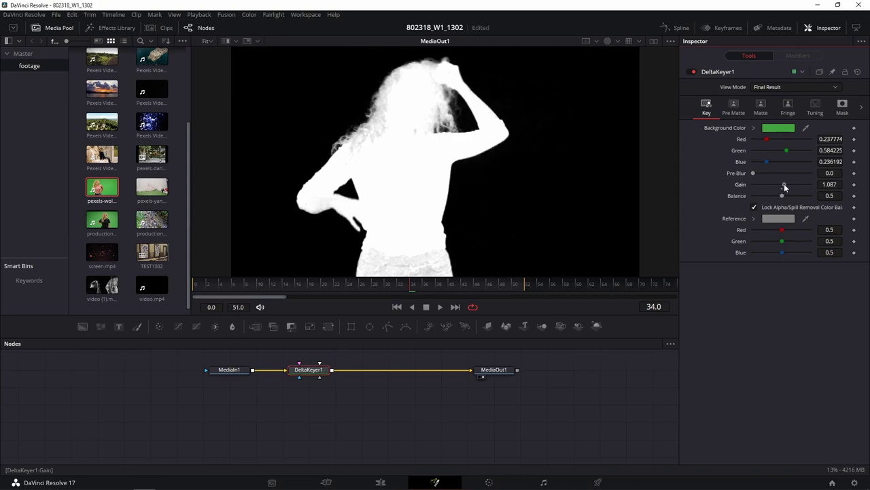
pyautogui.moveTo(784, 184)
pyautogui.mouseDown()
pyautogui.moveTo(777, 196)
pyautogui.moveTo(793, 195)
pyautogui.mouseUp()
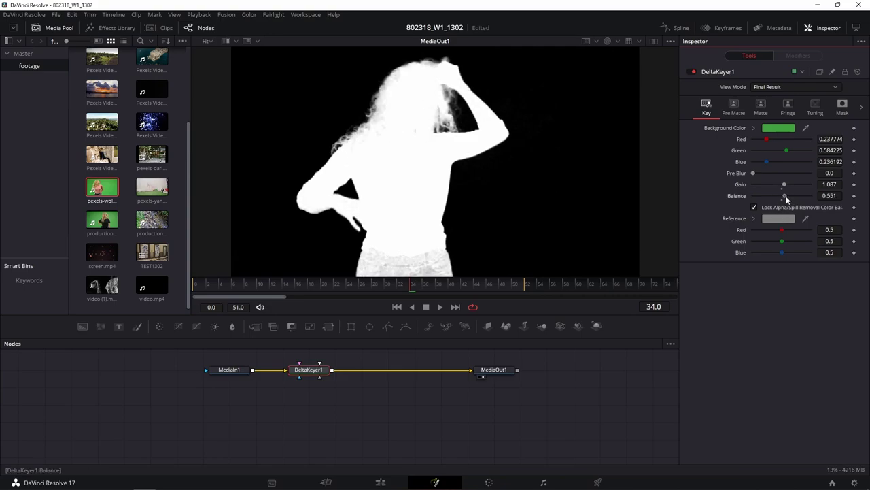
# Lower the high matte threshold, raise the low threshold, and set balance to 0.535, then return to the colour view
pyautogui.click(760, 109)
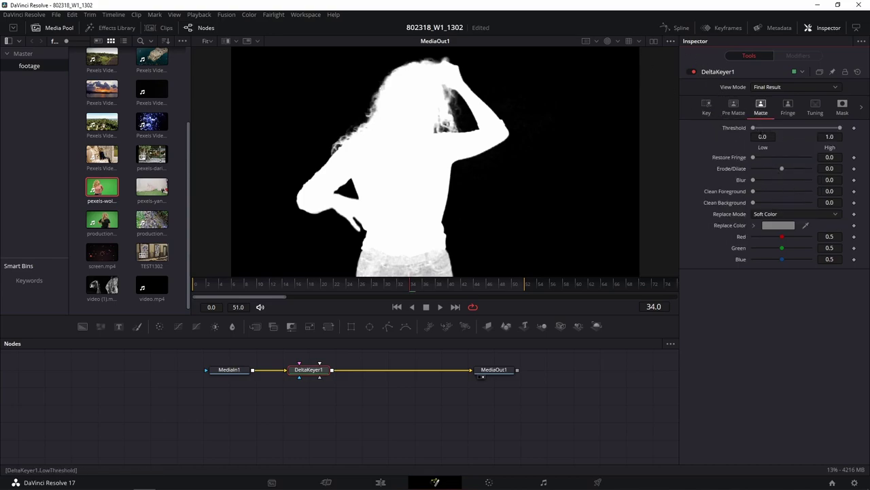
pyautogui.moveTo(840, 128); pyautogui.dragTo(818, 127)
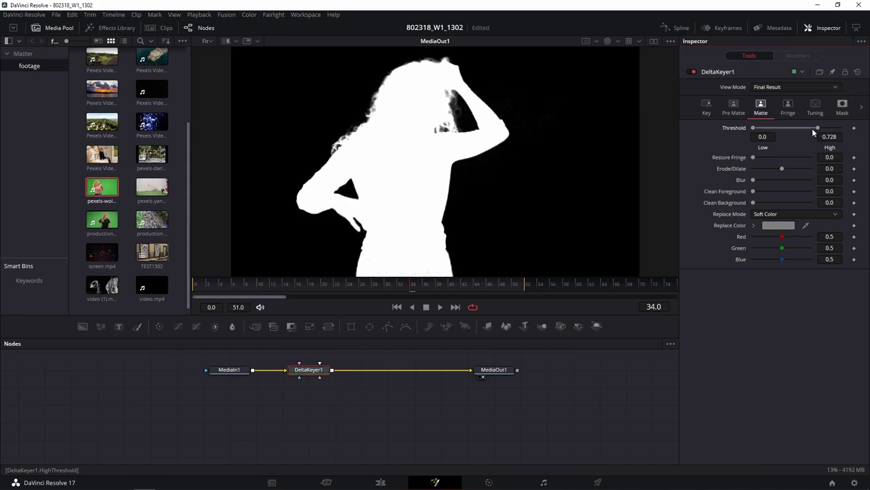
pyautogui.moveTo(753, 128); pyautogui.dragTo(757, 134)
pyautogui.click(708, 108)
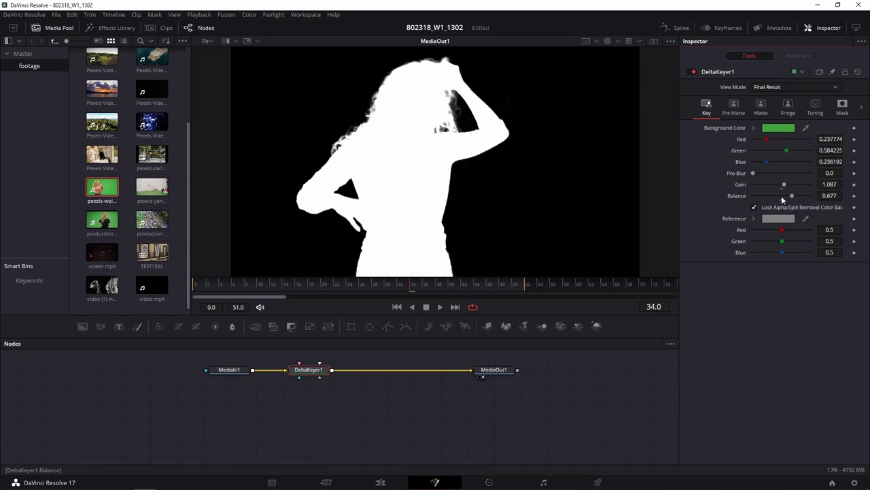
pyautogui.moveTo(789, 195); pyautogui.dragTo(784, 194)
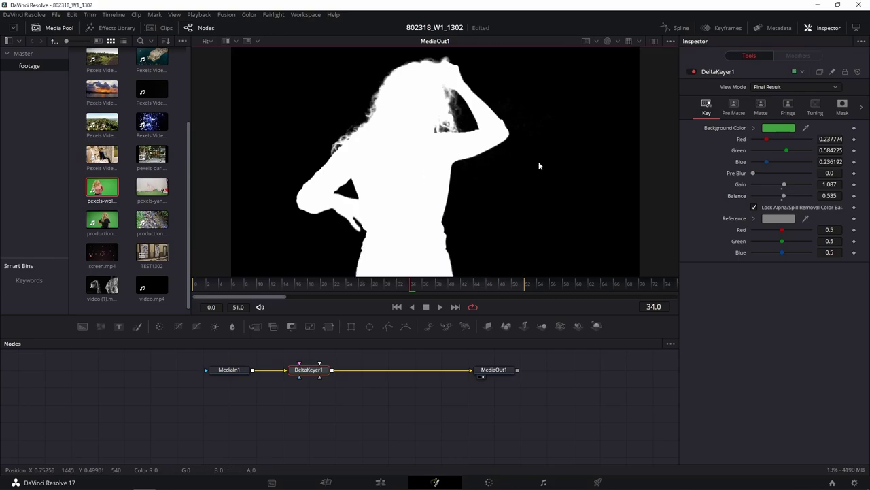
pyautogui.press('c')
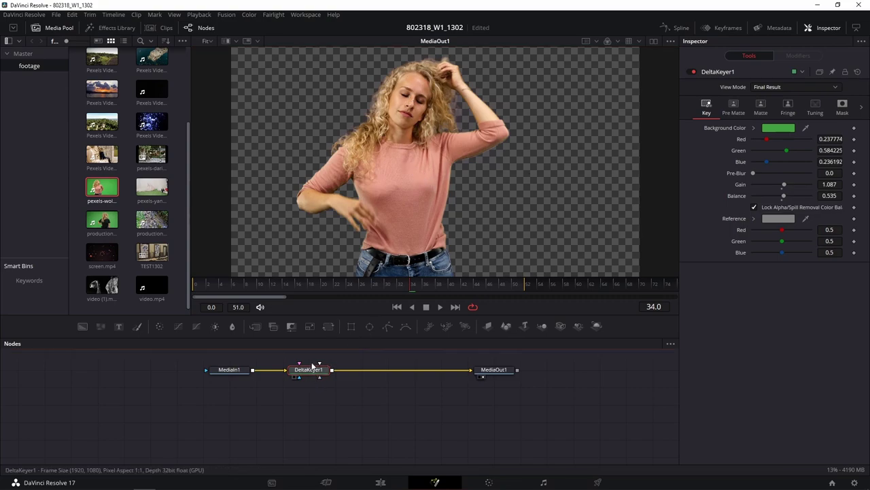
pyautogui.moveTo(312, 378); pyautogui.dragTo(312, 361)
# Add an Alpha Multiply node to the Fusion graph
pyautogui.click(282, 365)
pyautogui.click(247, 372)
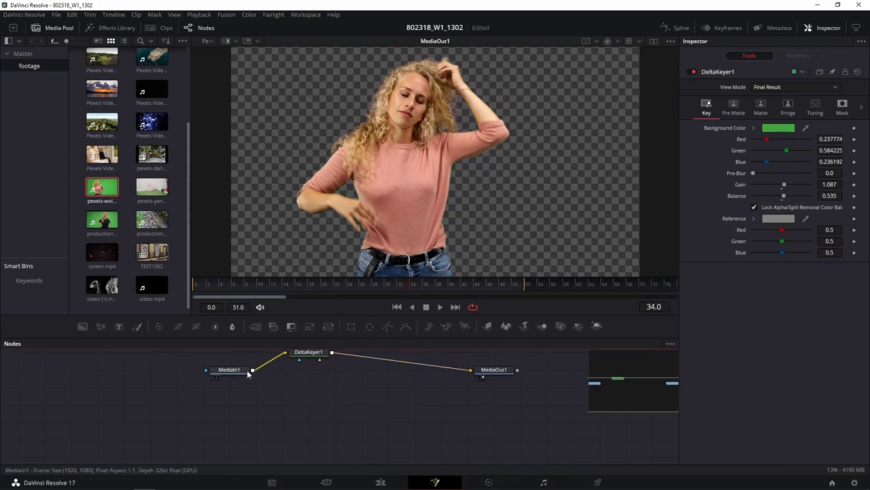
pyautogui.click(307, 381)
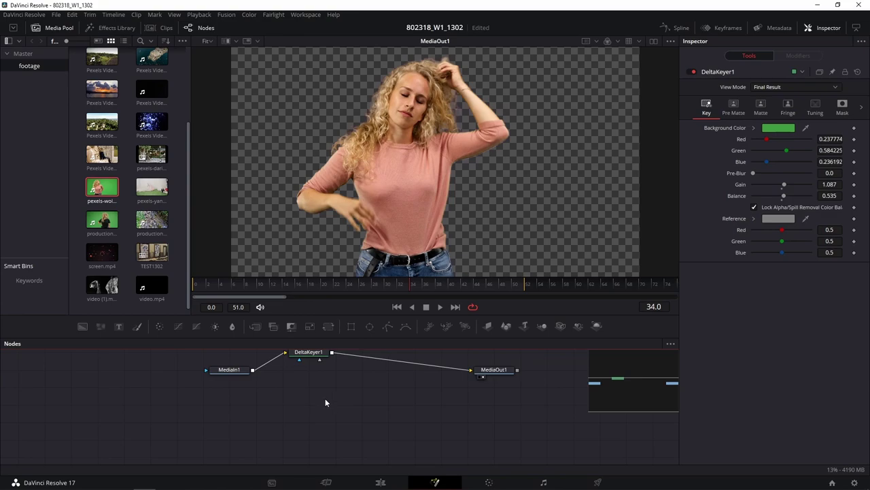
pyautogui.hotkey('shift', 'space')
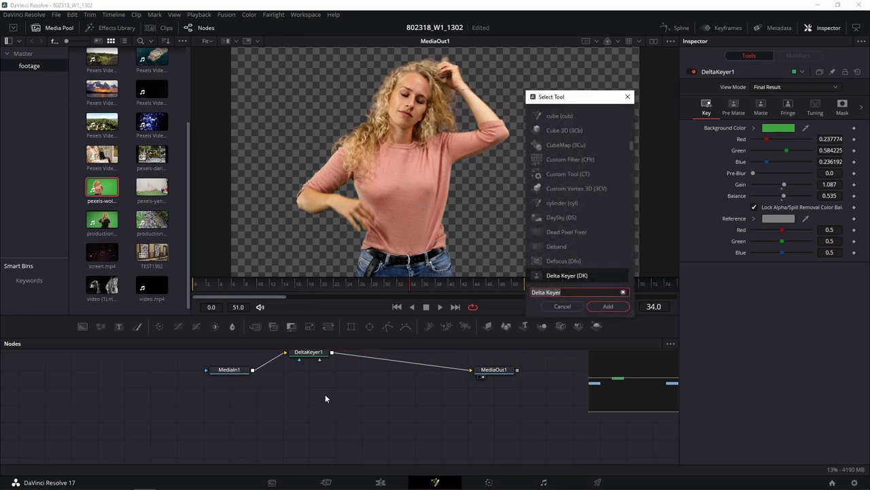
pyautogui.write('alp')
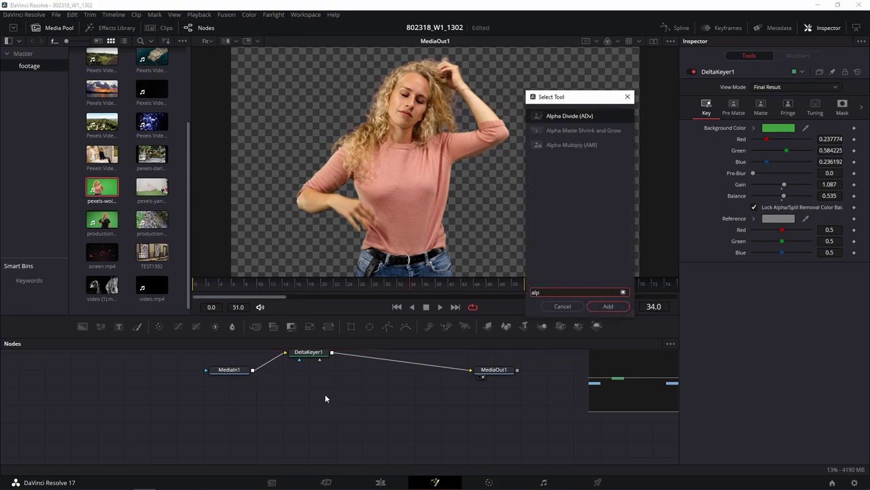
pyautogui.click(585, 146)
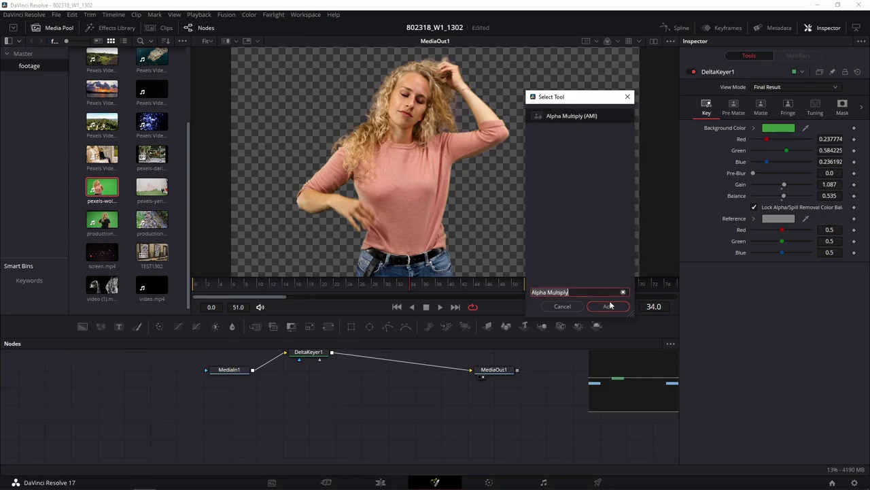
pyautogui.click(593, 306)
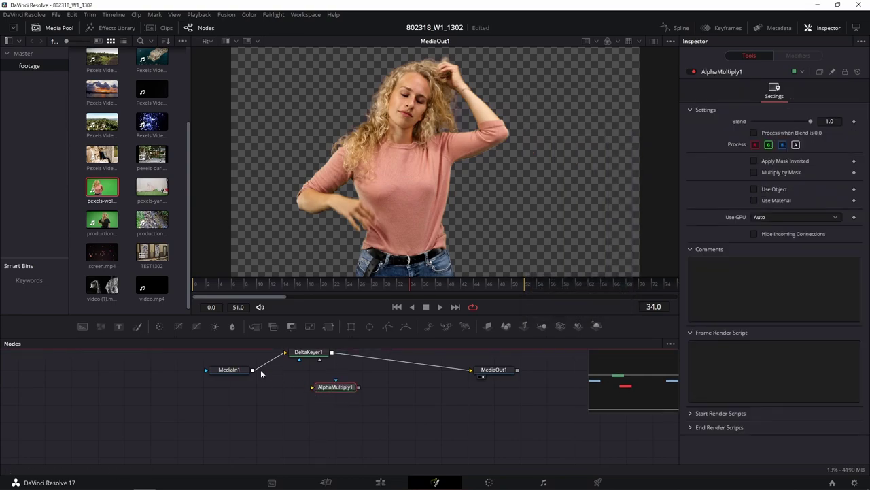
# Feed MediaIn1 into AlphaMultiply1, use DeltaKeyer1 as its effect mask, and enable Multiply by Mask
pyautogui.moveTo(252, 370); pyautogui.dragTo(331, 384)
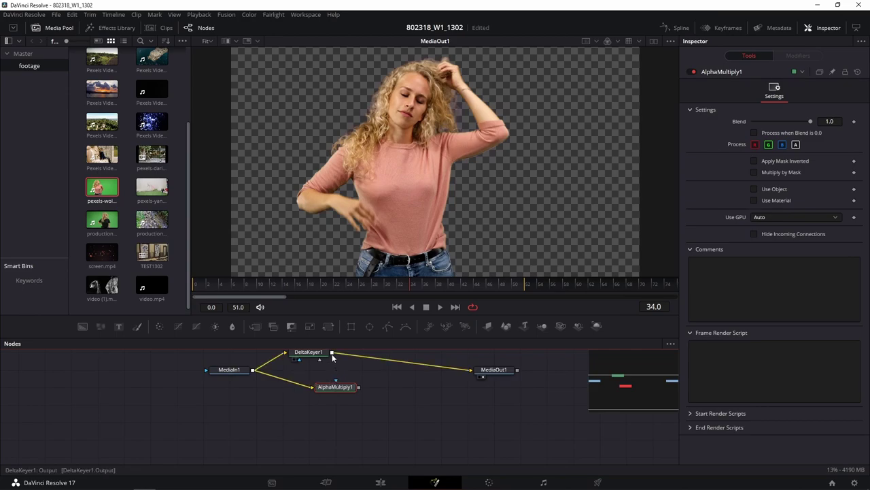
pyautogui.moveTo(331, 352)
pyautogui.mouseDown()
pyautogui.moveTo(346, 390)
pyautogui.moveTo(470, 370)
pyautogui.mouseUp()
pyautogui.click(385, 405)
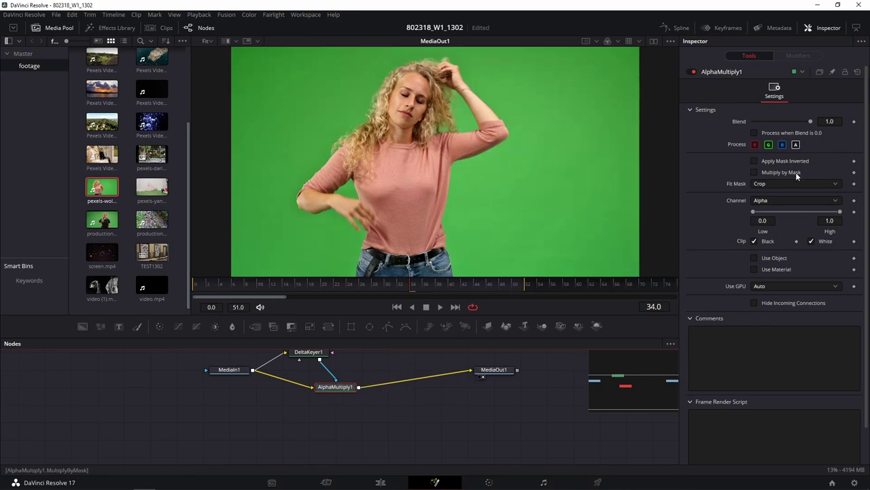
pyautogui.click(796, 172)
# Reselect DeltaKeyer1 and erode its matte edge to -0.0013
pyautogui.scroll(3, 377, 388)
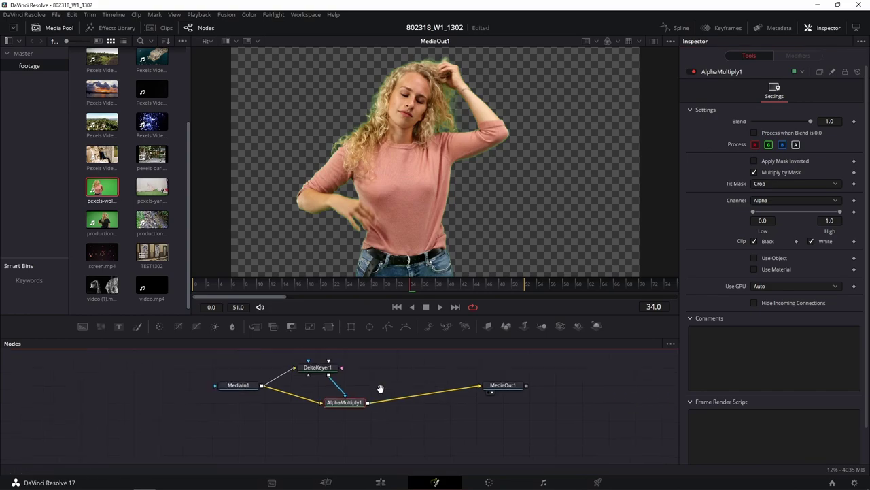
pyautogui.moveTo(319, 395); pyautogui.dragTo(346, 396)
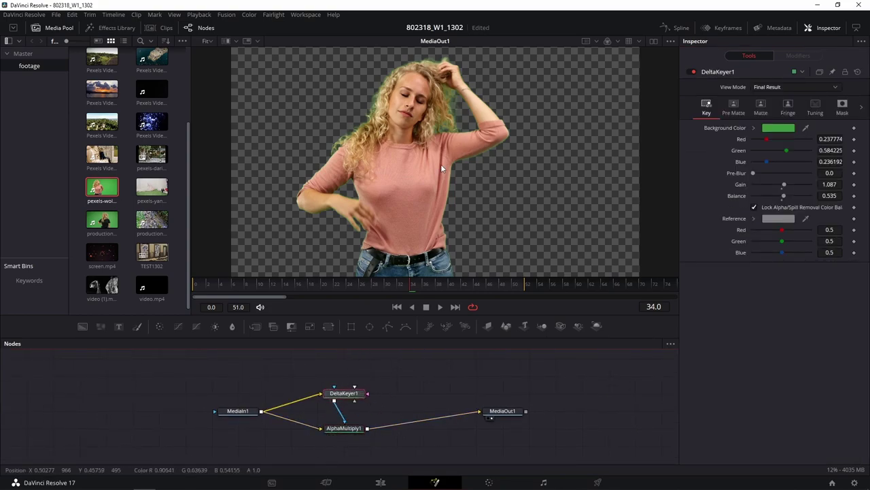
pyautogui.click(237, 412)
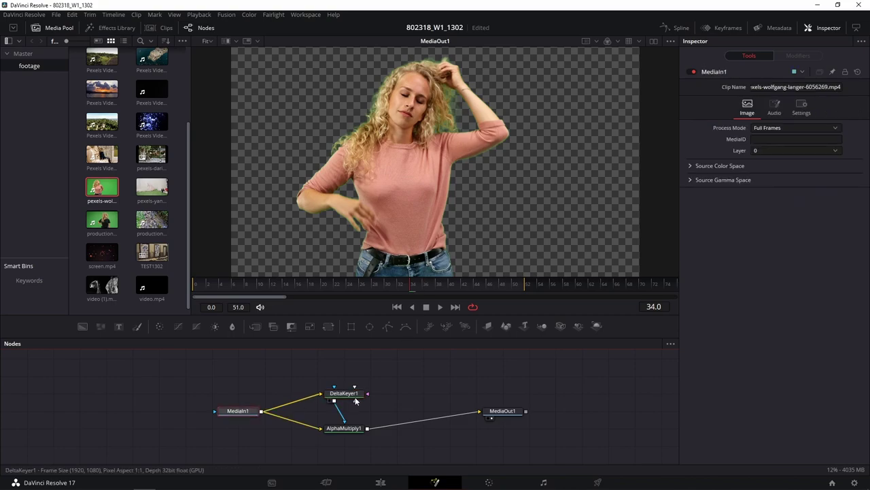
pyautogui.click(344, 395)
pyautogui.scroll(3, 488, 126)
pyautogui.scroll(2, 504, 195)
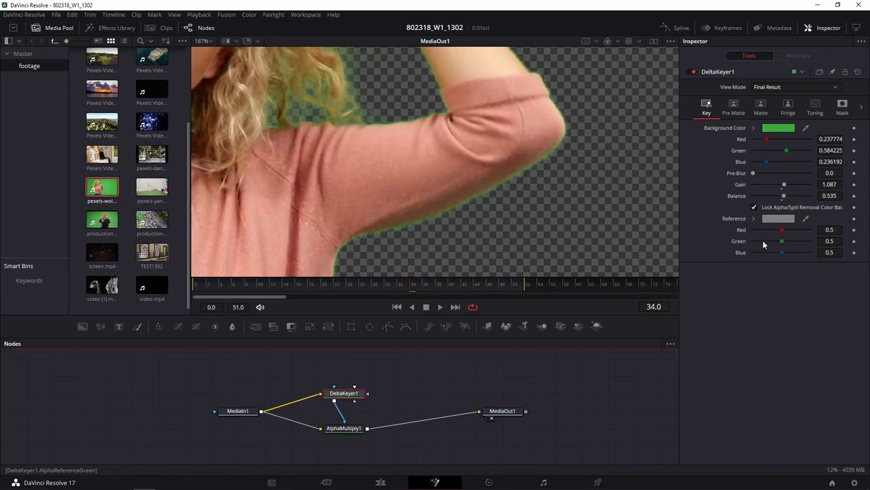
pyautogui.click(760, 107)
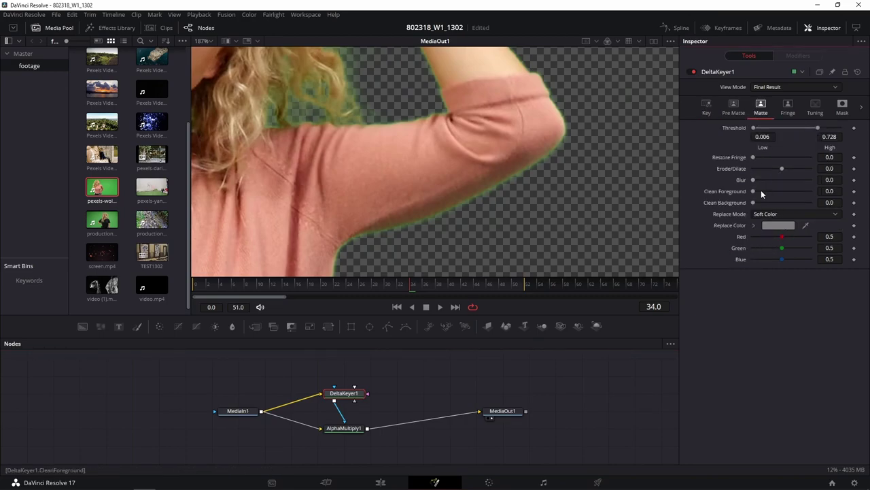
pyautogui.moveTo(783, 169); pyautogui.dragTo(782, 169)
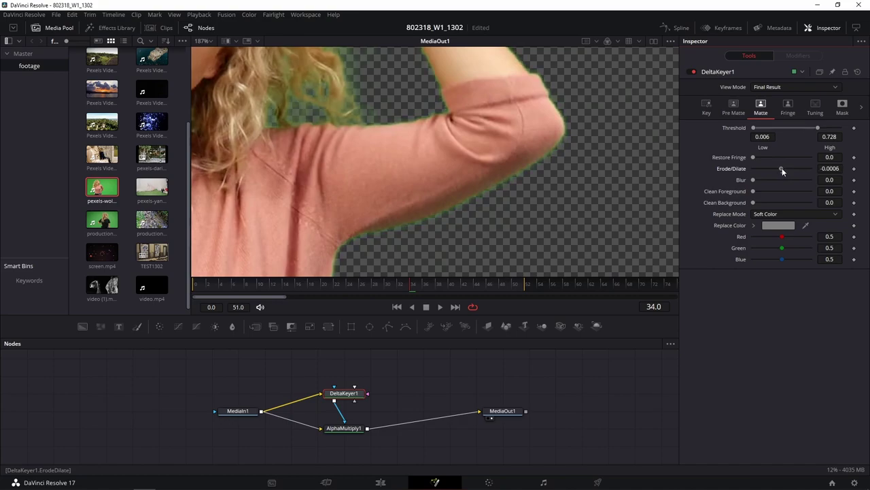
pyautogui.moveTo(782, 171); pyautogui.dragTo(781, 166)
# Raise the matte's low threshold to 0.211 and inspect the dancer's edges in the zoomed viewer
pyautogui.scroll(-5, 432, 138)
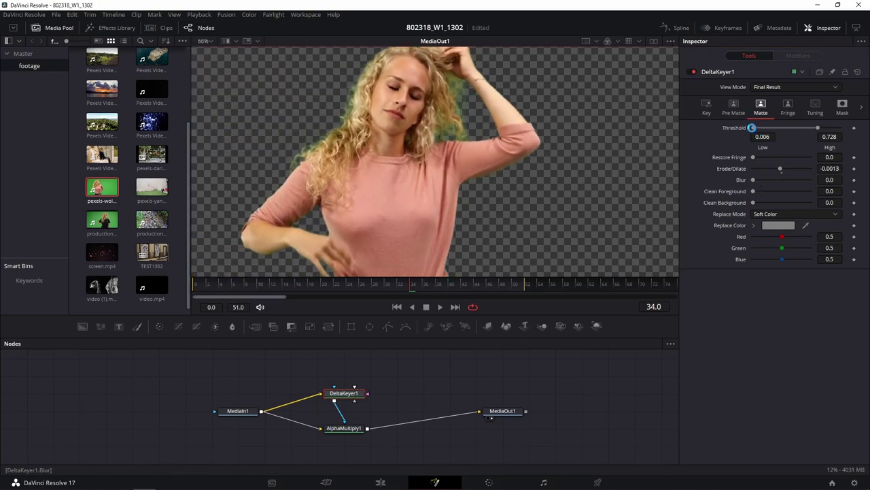
pyautogui.moveTo(752, 128); pyautogui.dragTo(771, 129)
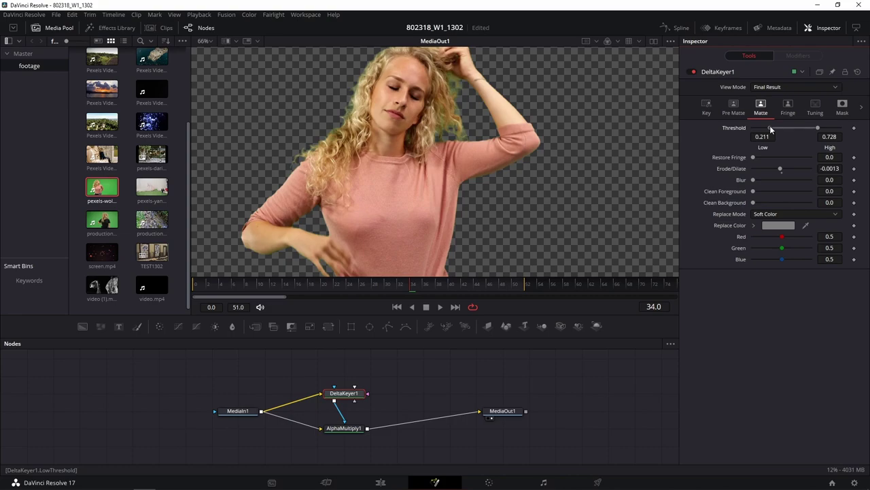
pyautogui.scroll(-3, 465, 176)
pyautogui.scroll(-3, 436, 112)
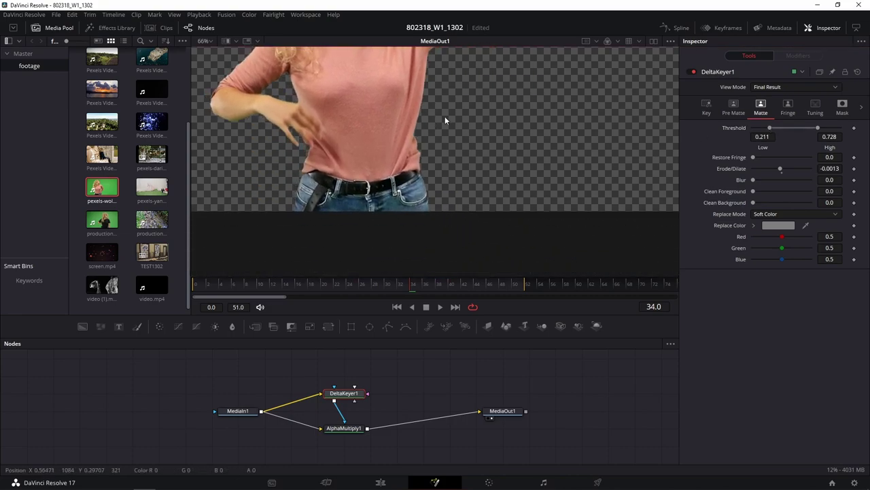
pyautogui.scroll(2, 445, 121)
pyautogui.scroll(3, 511, 134)
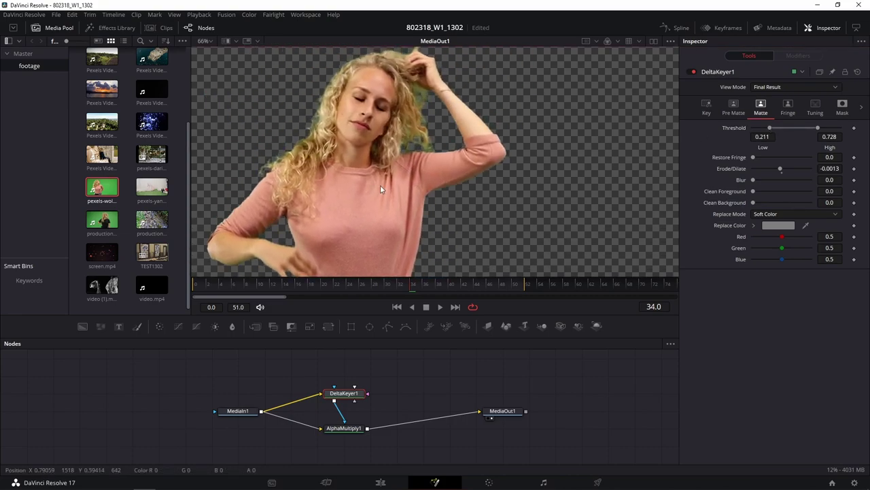
# Insert a Matte Control node between MediaIn1 and AlphaMultiply1
pyautogui.click(236, 411)
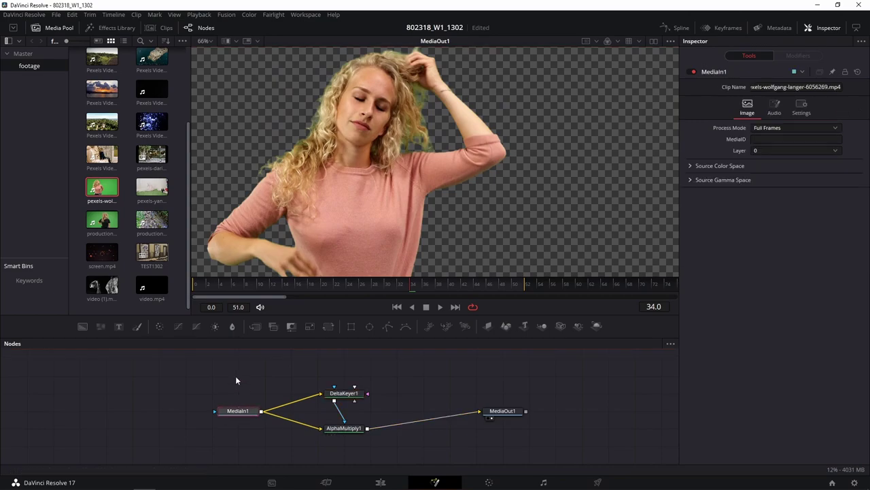
pyautogui.click(290, 326)
pyautogui.hotkey('ctrl', 'z')
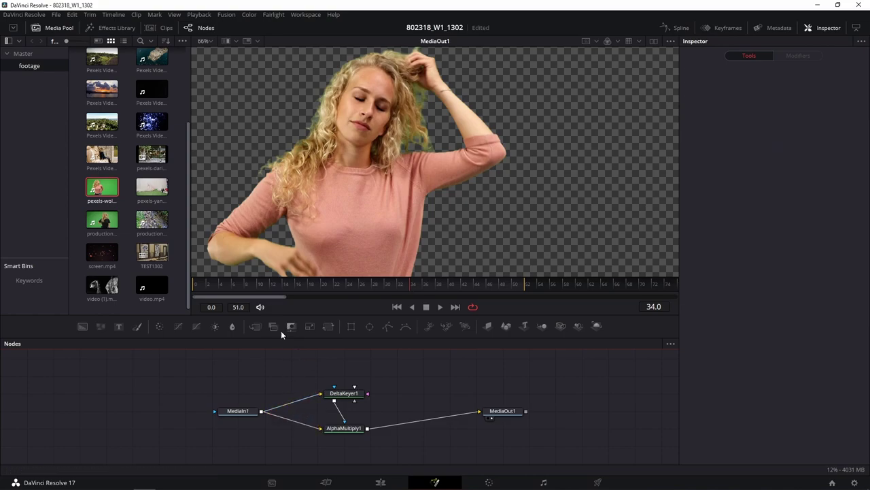
pyautogui.moveTo(290, 326)
pyautogui.mouseDown()
pyautogui.moveTo(297, 429)
pyautogui.moveTo(370, 429)
pyautogui.mouseUp()
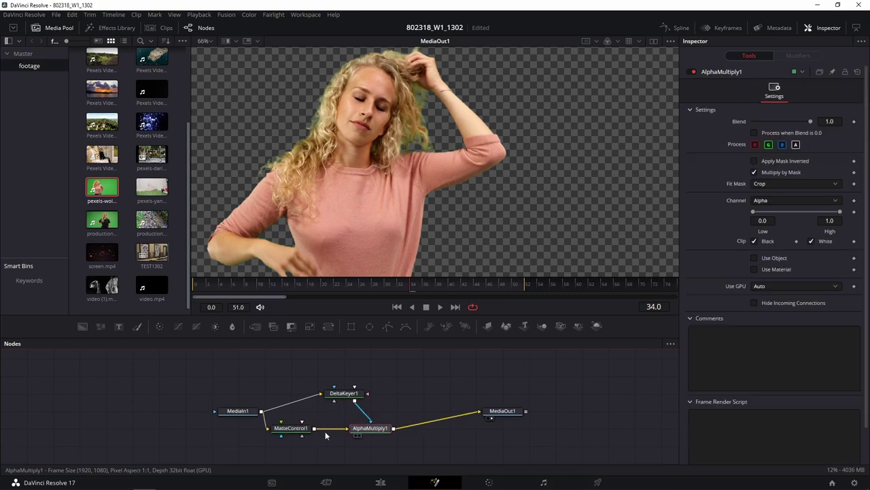
pyautogui.moveTo(291, 429); pyautogui.dragTo(317, 429)
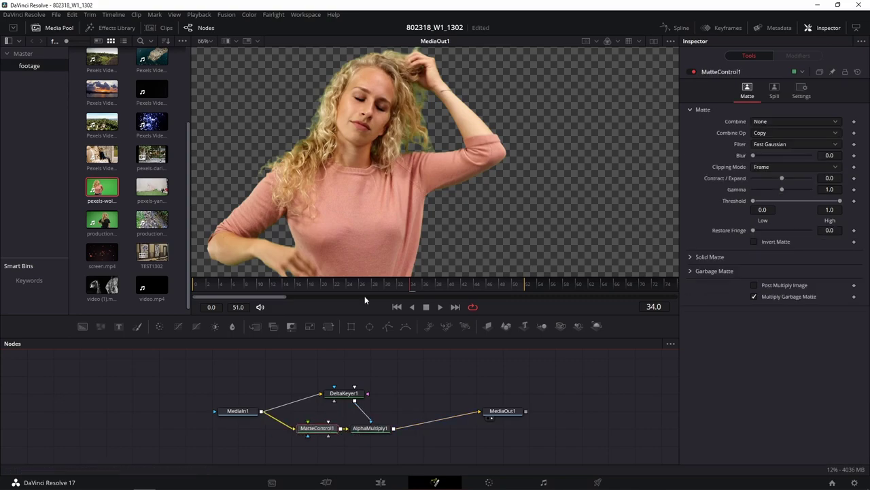
# Set MatteControl1's spill colour to Green with full suppression at 1.0 and view its output
pyautogui.click(777, 92)
pyautogui.click(784, 111)
pyautogui.click(770, 123)
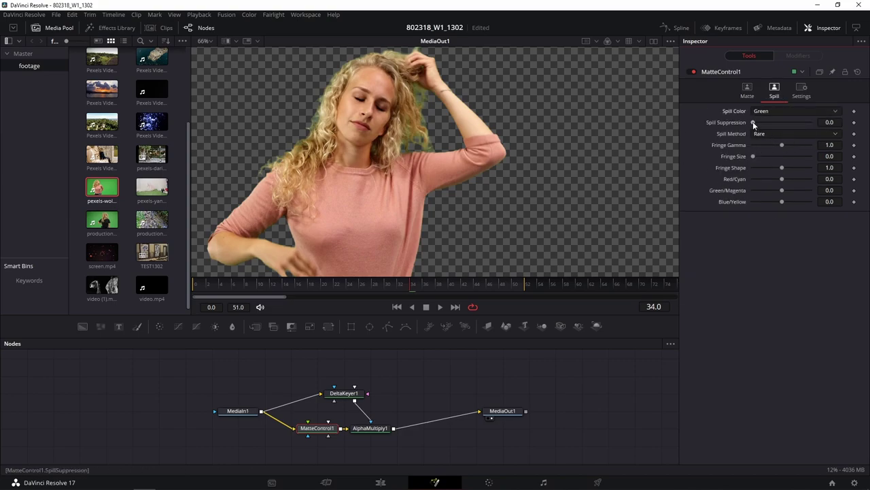
pyautogui.moveTo(753, 122); pyautogui.dragTo(810, 121)
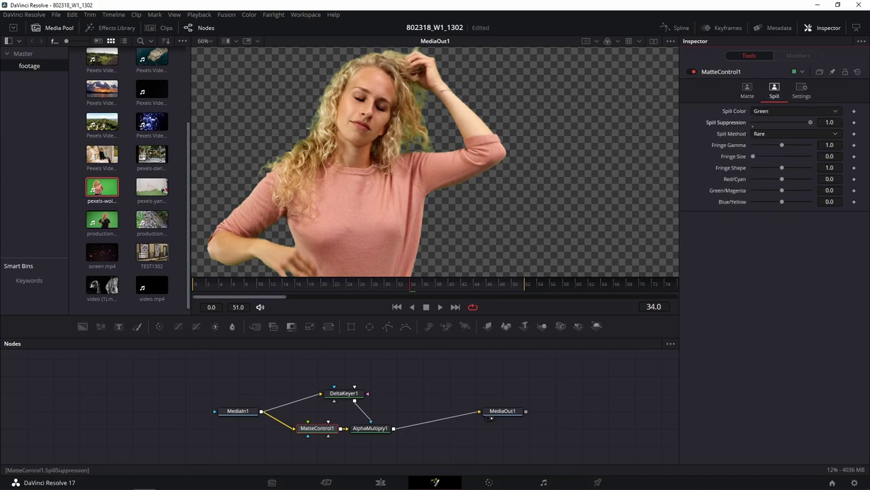
pyautogui.click(373, 427)
pyautogui.click(321, 428)
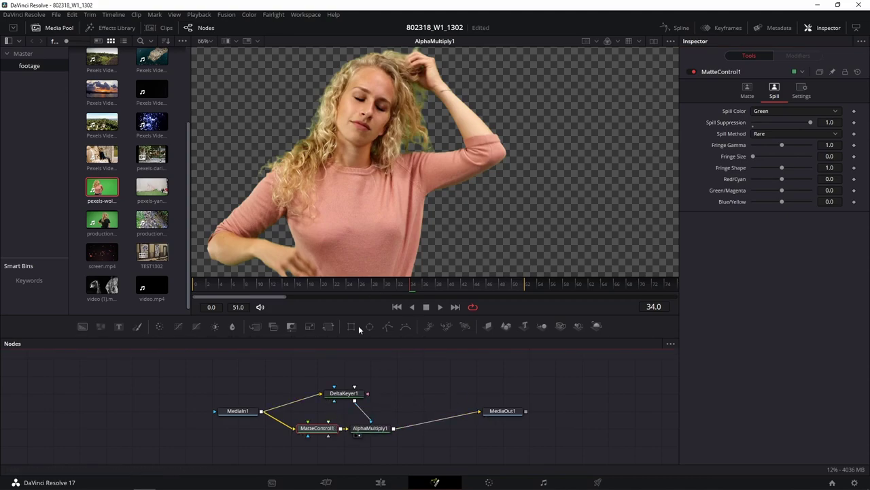
pyautogui.press('1')
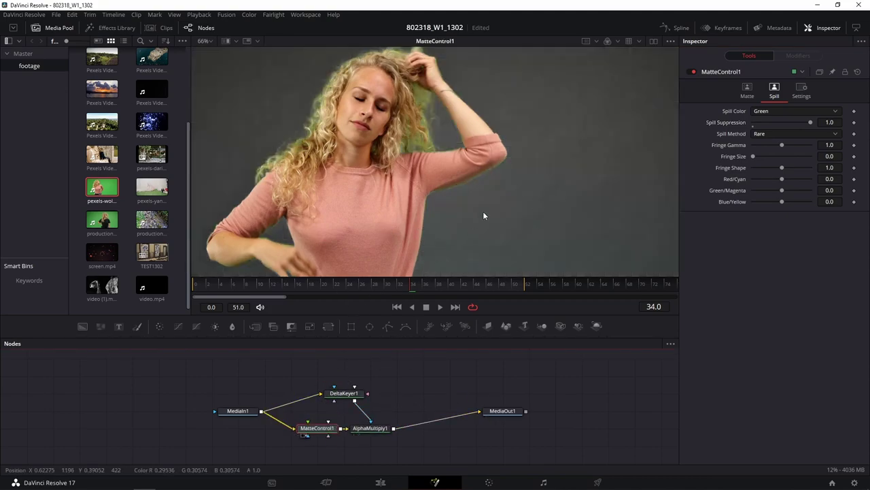
# Compare the Medium, Burnt and Well Done spill methods and settle on Well Done
pyautogui.click(779, 136)
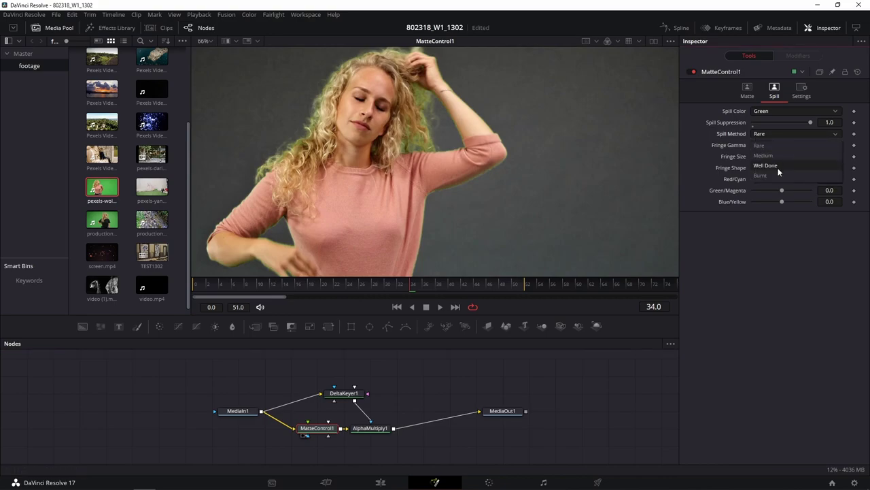
pyautogui.click(781, 170)
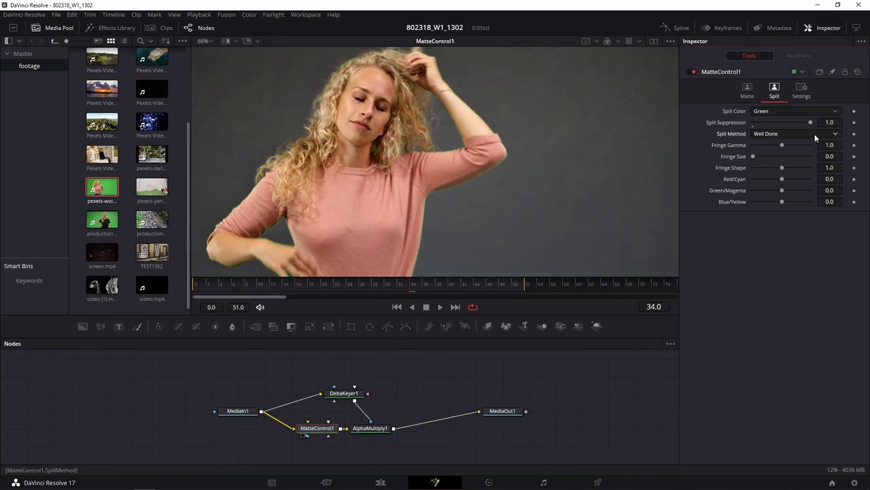
pyautogui.click(789, 134)
pyautogui.click(788, 154)
pyautogui.click(799, 134)
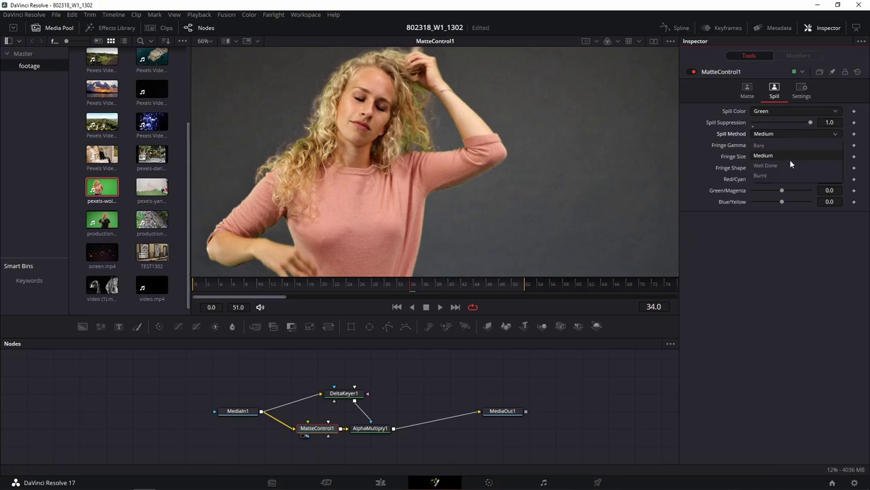
pyautogui.click(789, 175)
pyautogui.click(796, 136)
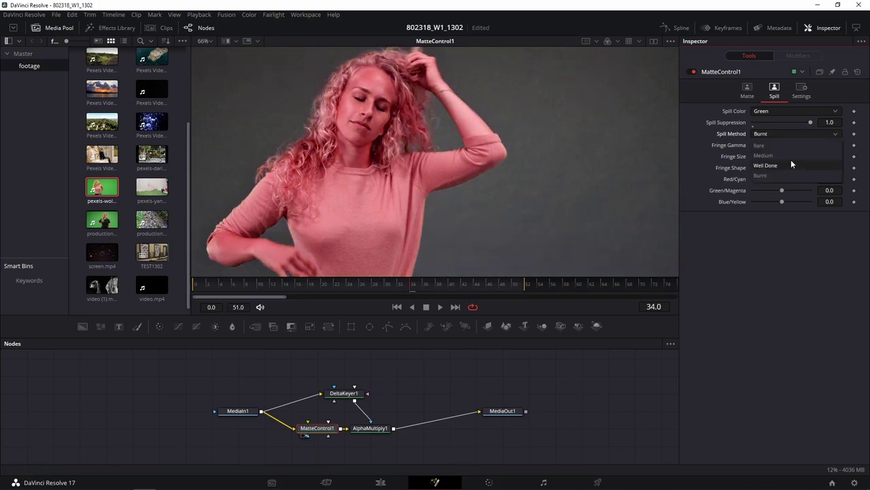
pyautogui.click(792, 165)
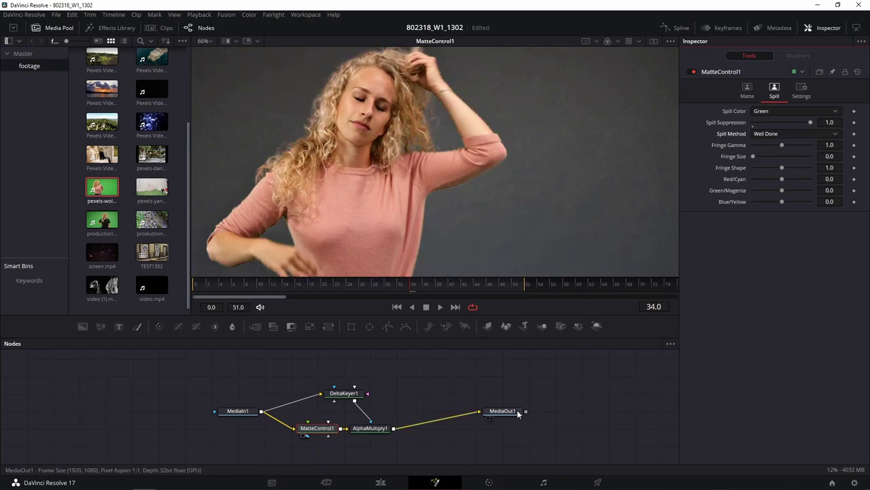
# Show MediaOut1 in the viewer with the whole frame fitted
pyautogui.moveTo(503, 411); pyautogui.dragTo(488, 194)
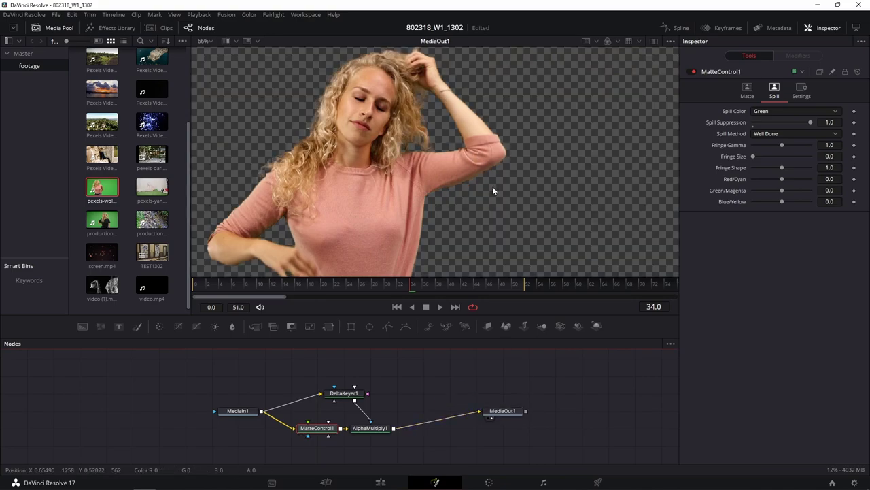
pyautogui.hotkey('shift', 'z')
pyautogui.scroll(2, 492, 187)
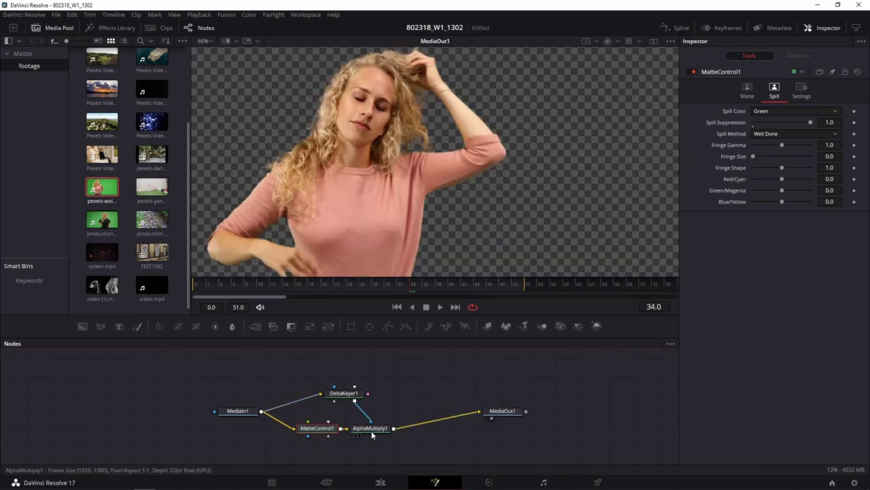
# Lower DeltaKeyer1's low matte threshold to 0.0 and check the keyed woman at frame 6
pyautogui.click(344, 393)
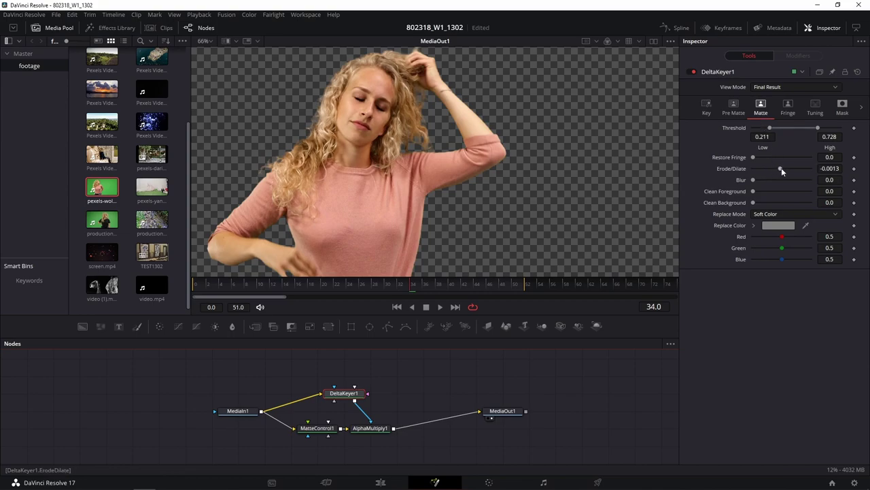
pyautogui.moveTo(770, 128); pyautogui.dragTo(750, 129)
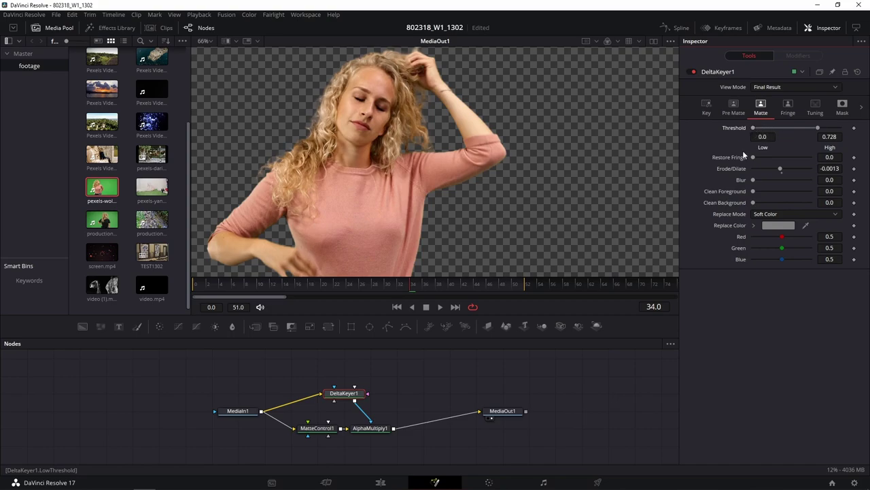
pyautogui.moveTo(477, 217); pyautogui.dragTo(526, 117)
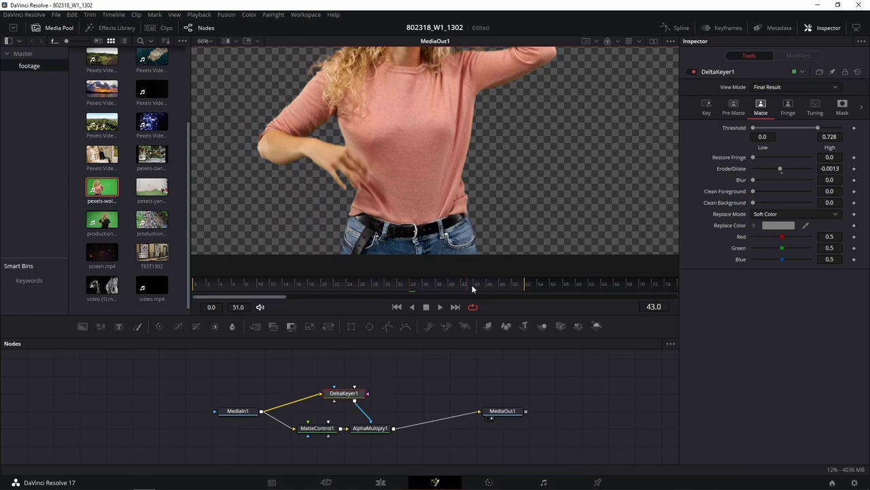
pyautogui.scroll(-2, 313, 198)
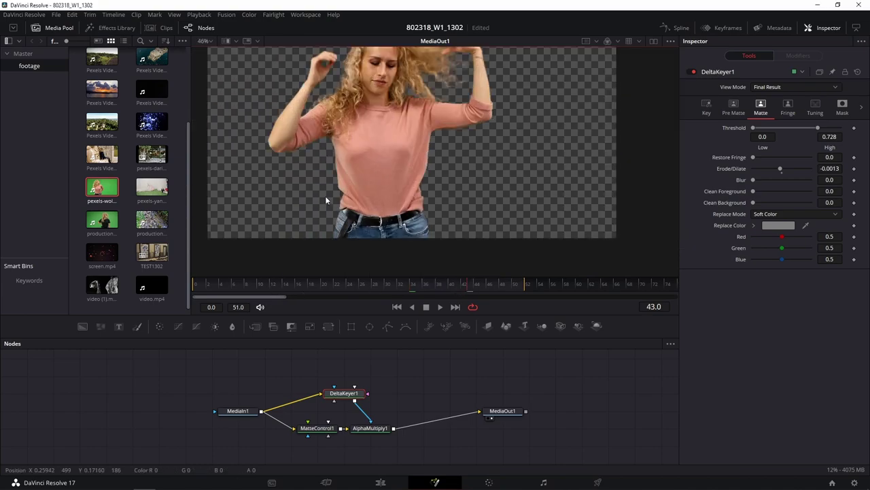
pyautogui.click(233, 284)
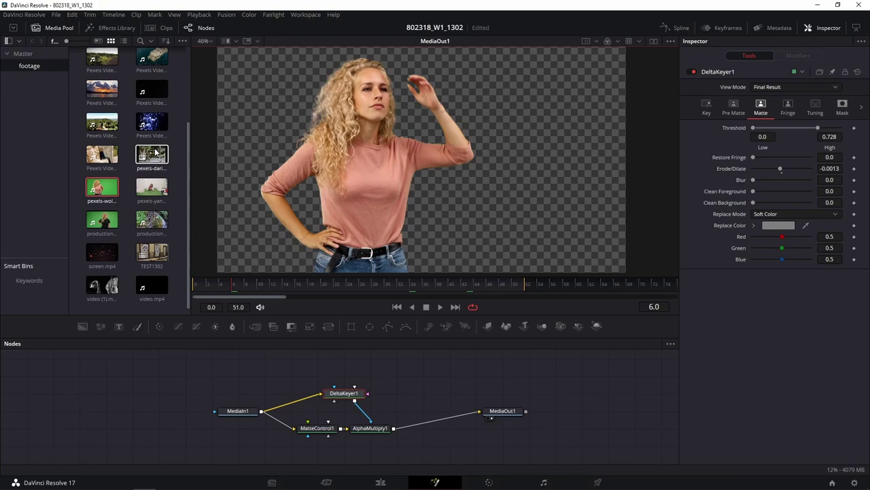
# Add the Eii5Vsz battlefield still to the Fusion graph as MediaIn2
pyautogui.scroll(3, 156, 151)
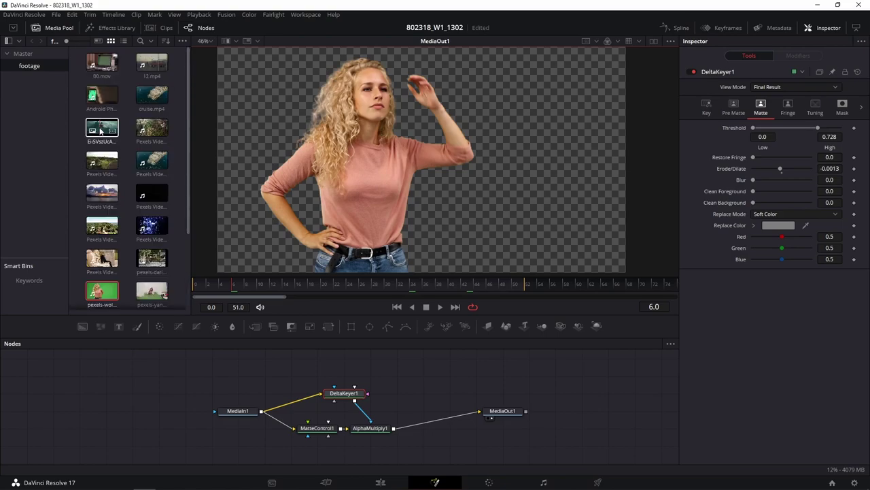
pyautogui.moveTo(102, 131)
pyautogui.mouseDown()
pyautogui.moveTo(576, 374)
pyautogui.moveTo(542, 216)
pyautogui.mouseUp()
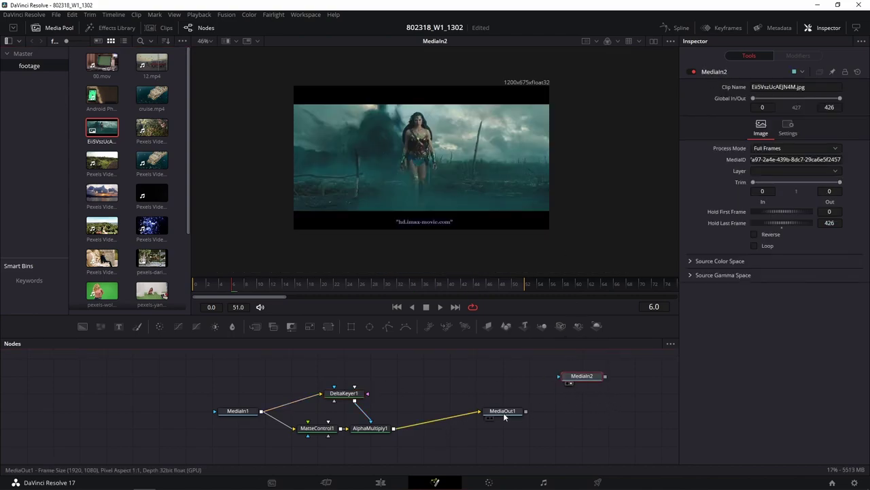
pyautogui.moveTo(503, 411); pyautogui.dragTo(529, 428)
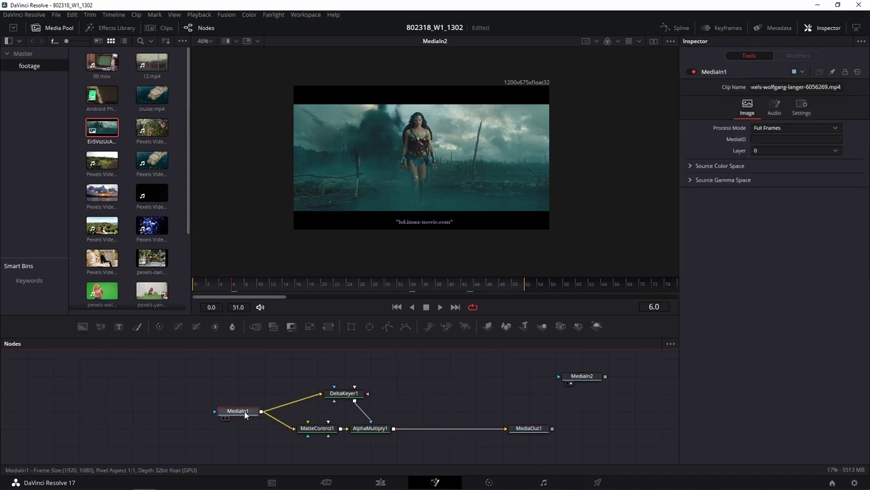
pyautogui.moveTo(237, 412); pyautogui.dragTo(469, 222)
pyautogui.scroll(3, 464, 219)
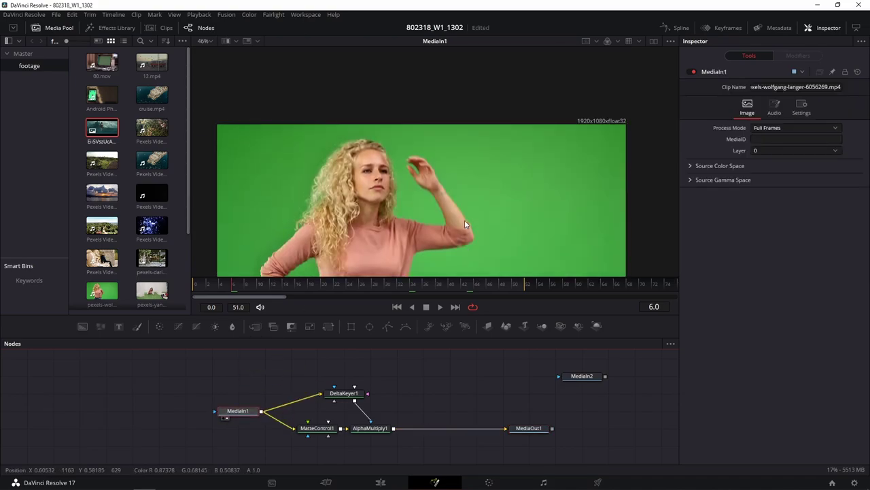
pyautogui.scroll(-1, 464, 220)
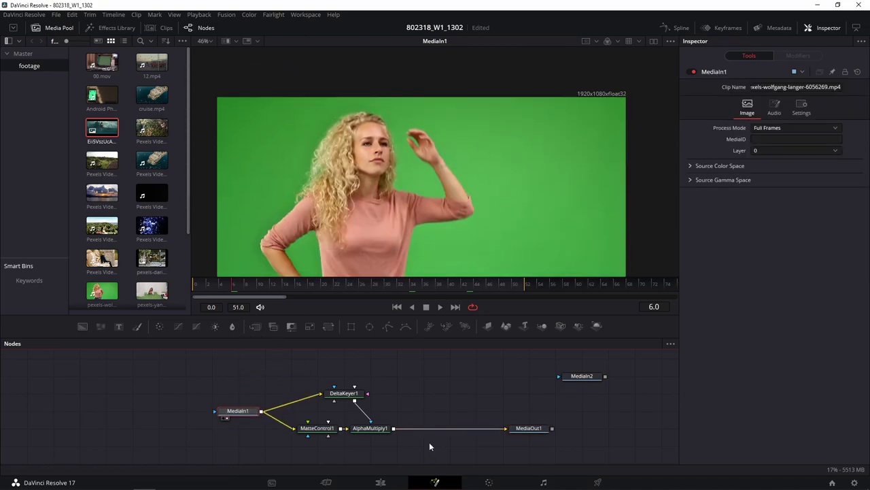
# Connect MediaIn2 onto the AlphaMultiply1 link to create Merge1 and view the merged output
pyautogui.moveTo(574, 378); pyautogui.dragTo(504, 389)
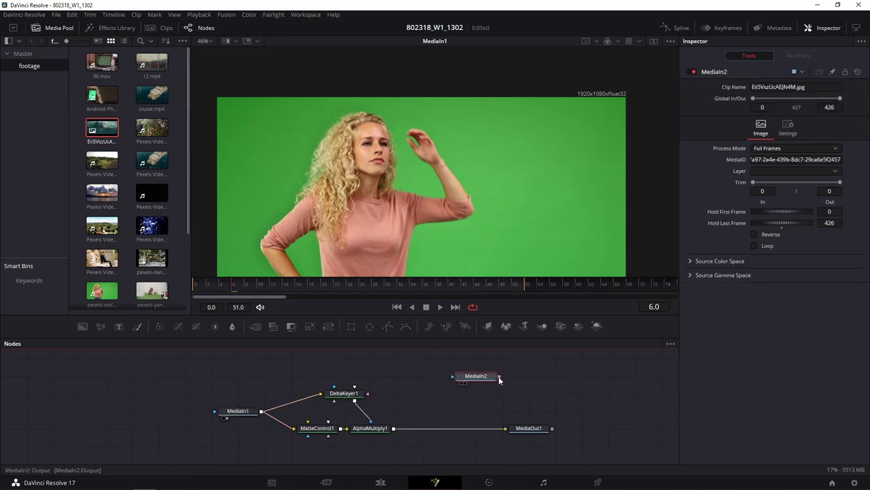
pyautogui.moveTo(499, 376); pyautogui.dragTo(394, 429)
pyautogui.moveTo(476, 429); pyautogui.dragTo(503, 221)
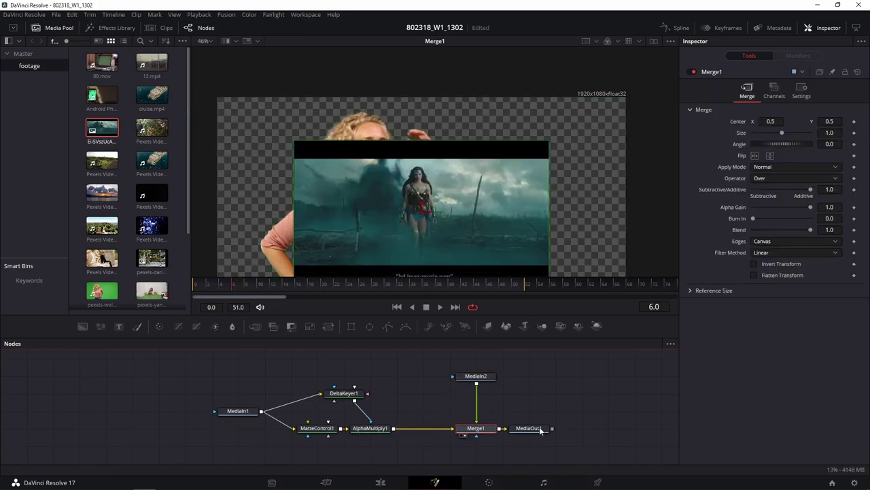
# Swap Merge1's inputs so the keyed woman sits in front of the battlefield
pyautogui.moveTo(540, 430); pyautogui.dragTo(621, 430)
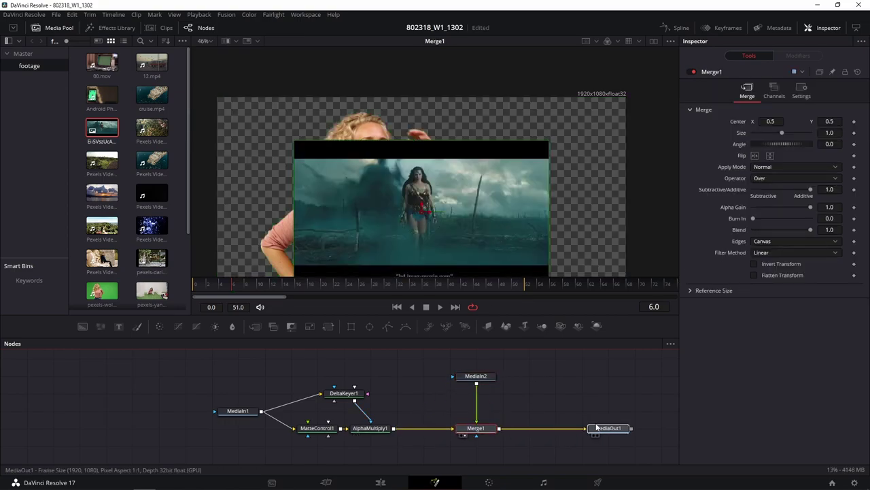
pyautogui.click(478, 379)
pyautogui.click(474, 431)
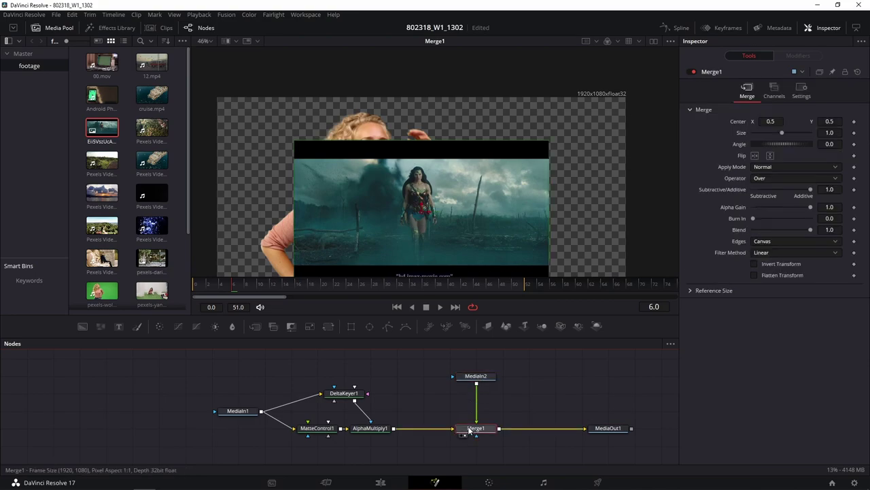
pyautogui.hotkey('ctrl', 't')
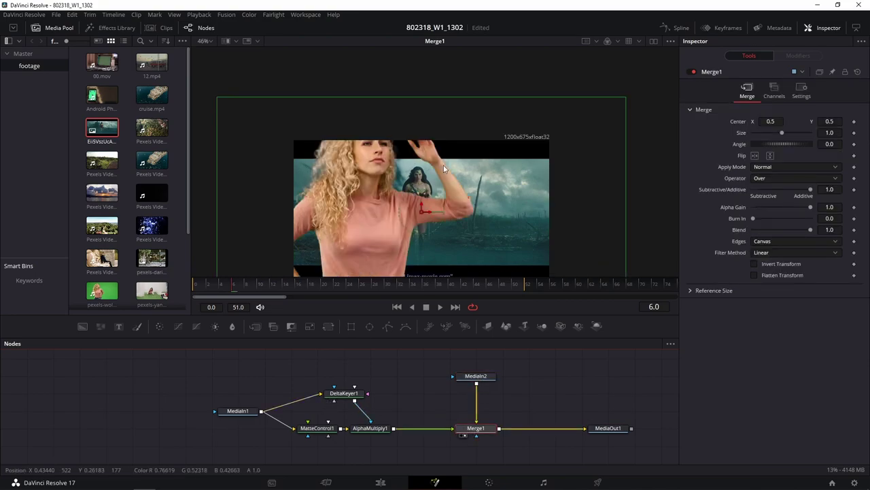
# Add a black Background node merged under the battlefield image via Merge2, then save the project
pyautogui.click(484, 381)
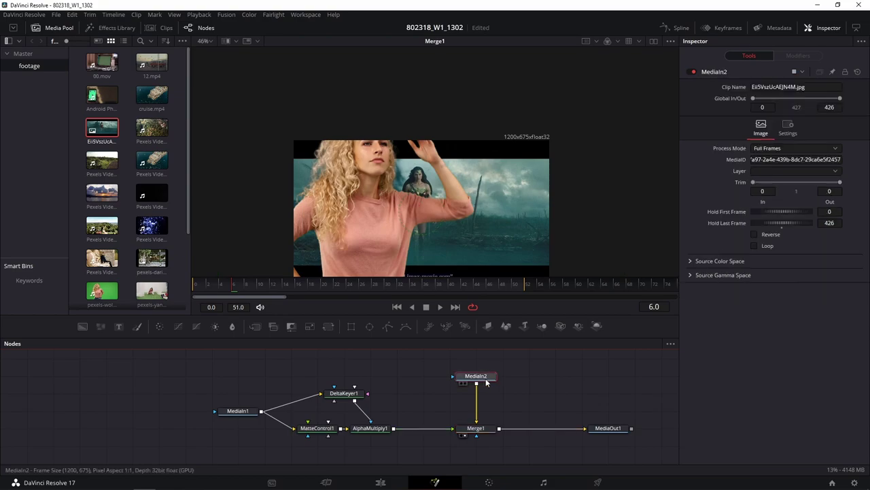
pyautogui.moveTo(486, 383); pyautogui.dragTo(485, 365)
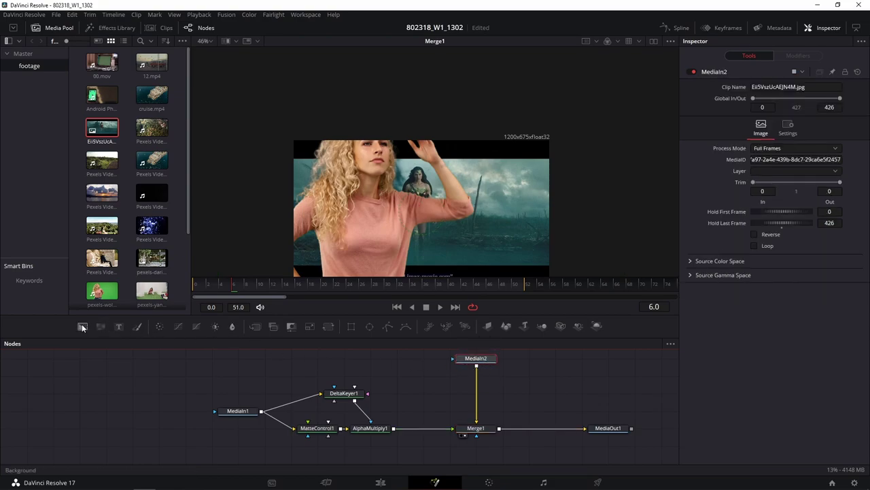
pyautogui.moveTo(82, 327)
pyautogui.mouseDown()
pyautogui.moveTo(524, 376)
pyautogui.moveTo(477, 365)
pyautogui.mouseUp()
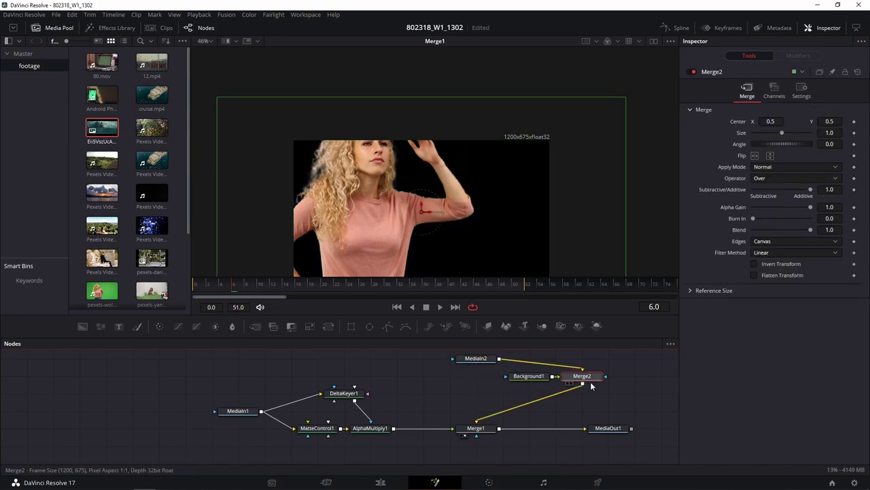
pyautogui.moveTo(590, 382); pyautogui.dragTo(484, 399)
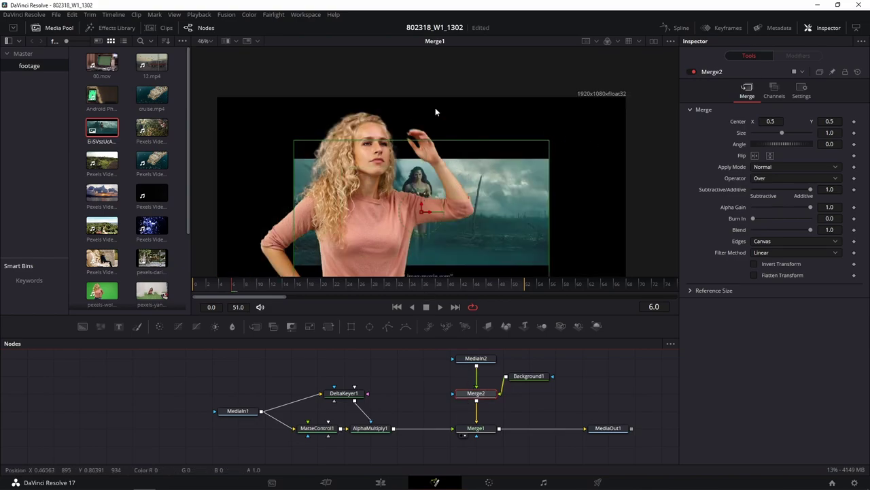
pyautogui.hotkey('ctrl', 's')
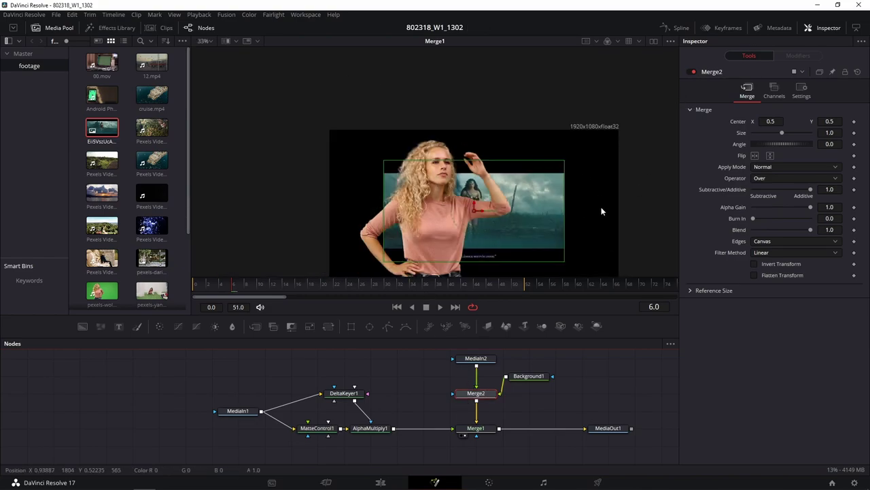
pyautogui.scroll(-2, 610, 204)
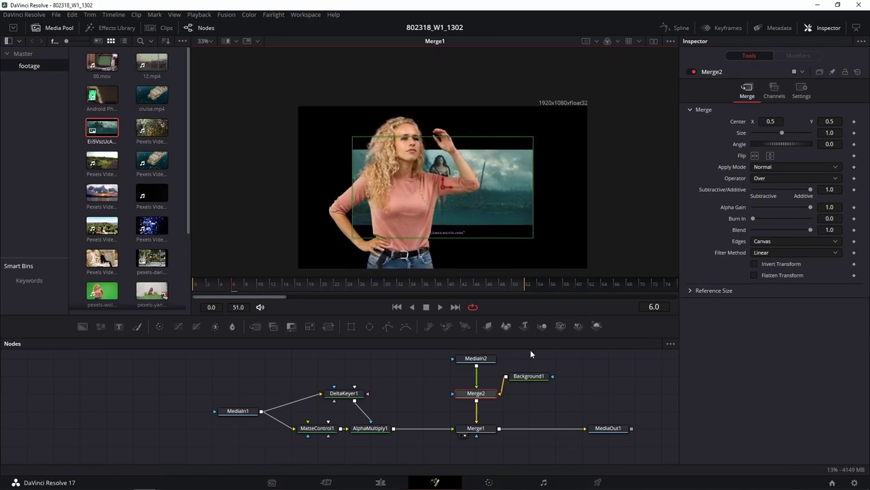
# Insert a Resize node after the battlefield image with Auto Resolution enabled
pyautogui.click(474, 361)
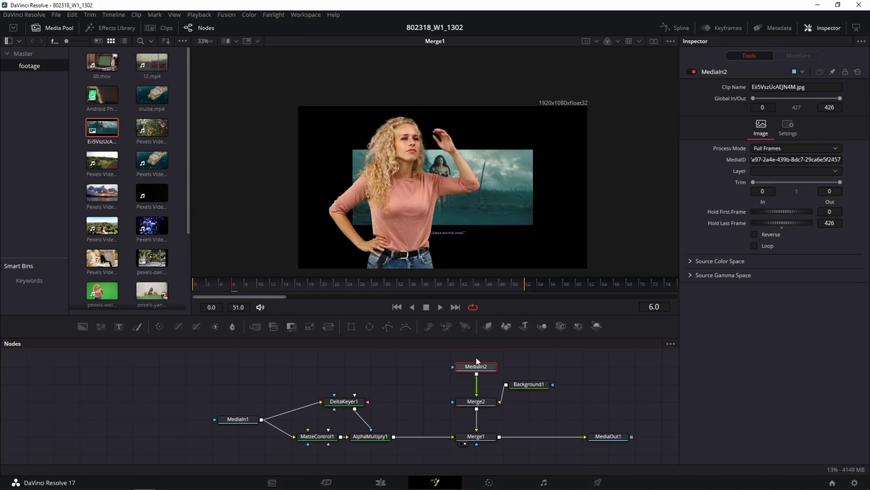
pyautogui.hotkey('shift', 'space')
pyautogui.write('Alpha Multiply')
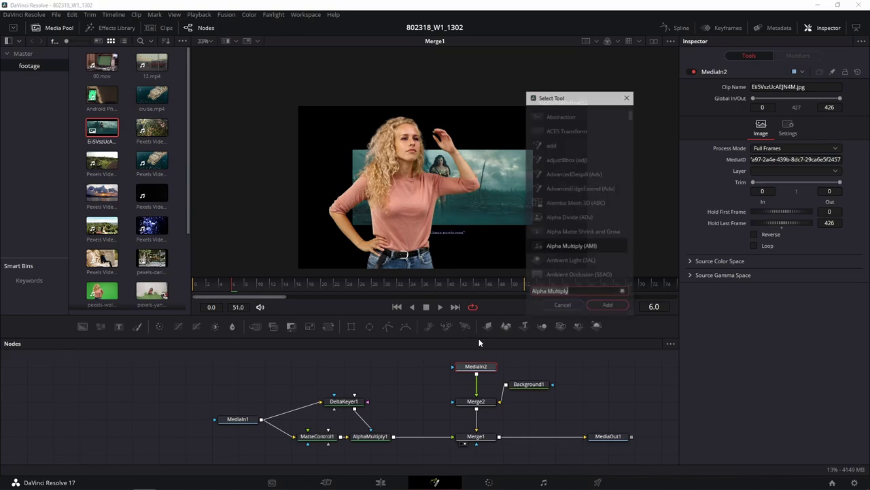
pyautogui.write('res')
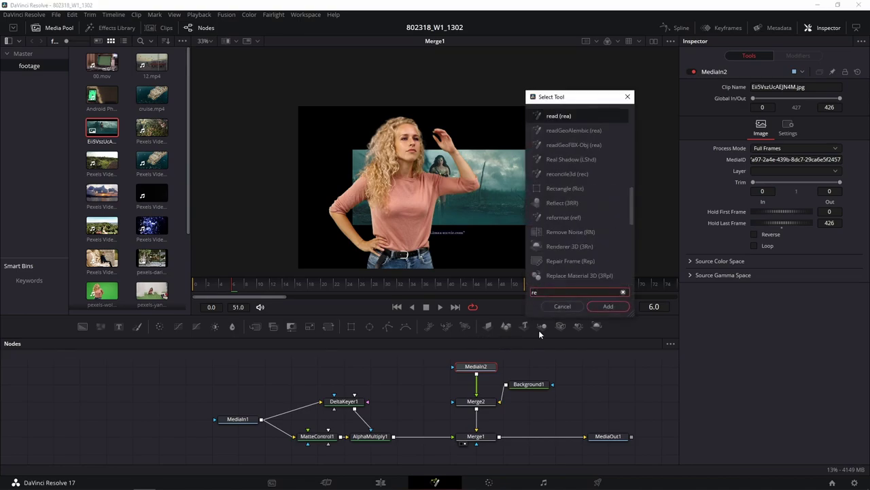
pyautogui.click(606, 306)
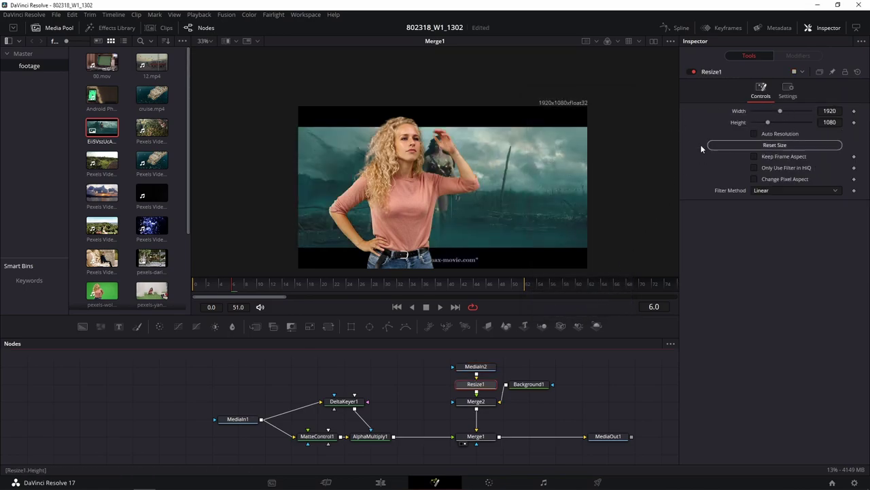
pyautogui.click(755, 132)
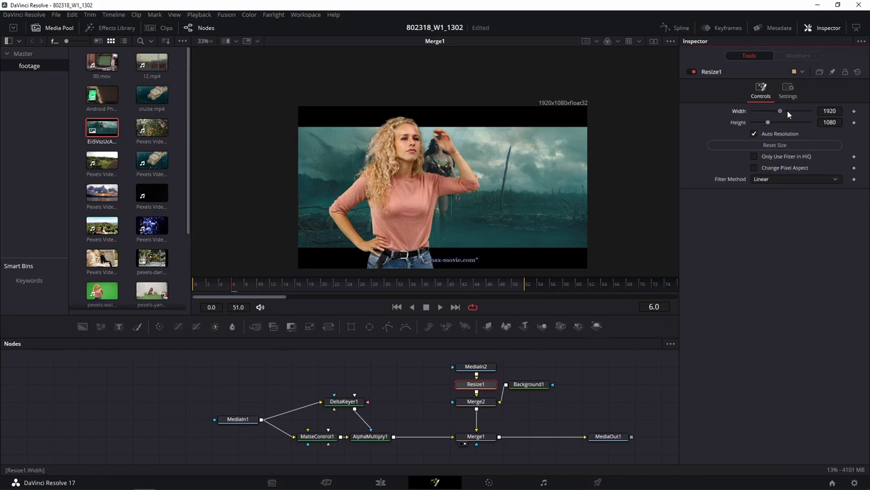
pyautogui.click(755, 133)
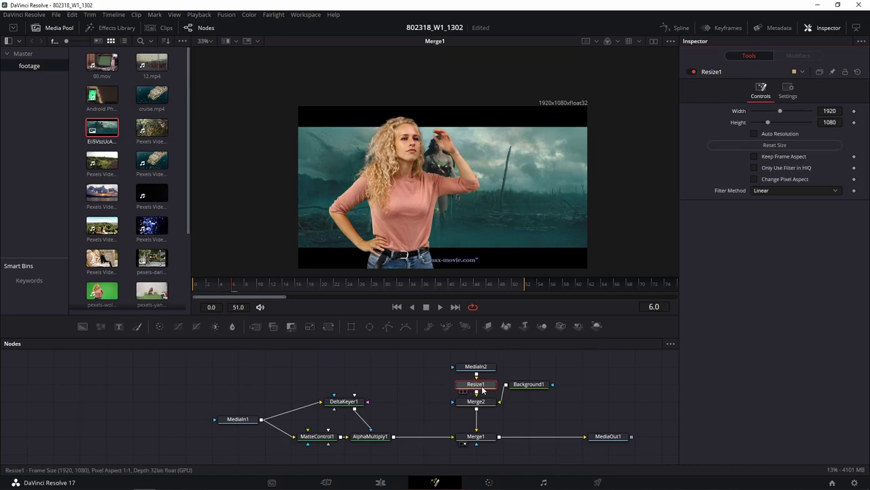
pyautogui.hotkey('ctrl', 'z')
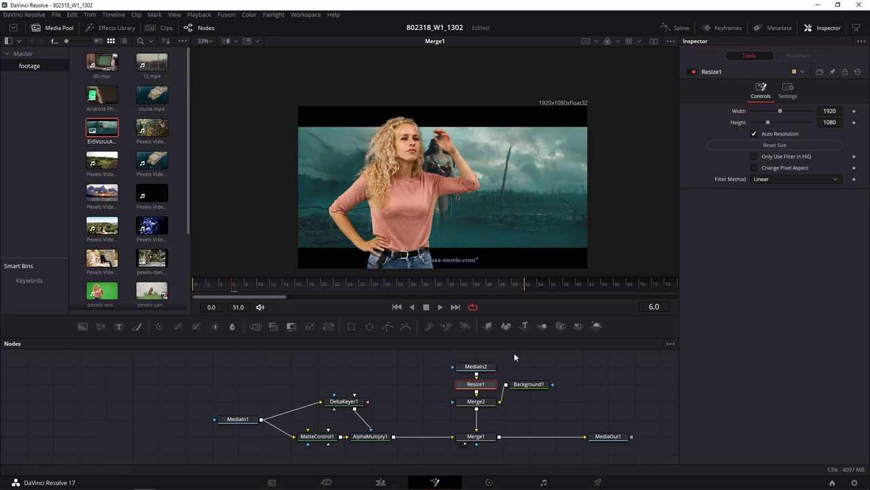
# Move MediaIn2 and Resize1 together higher in the node tree
pyautogui.moveTo(512, 353)
pyautogui.mouseDown()
pyautogui.moveTo(468, 386)
pyautogui.moveTo(468, 374)
pyautogui.moveTo(500, 393)
pyautogui.mouseUp()
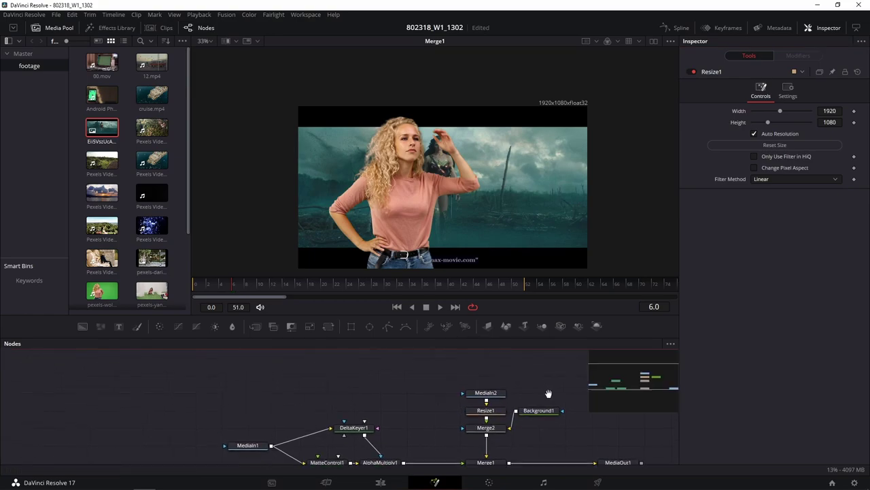
pyautogui.moveTo(502, 426); pyautogui.dragTo(503, 392)
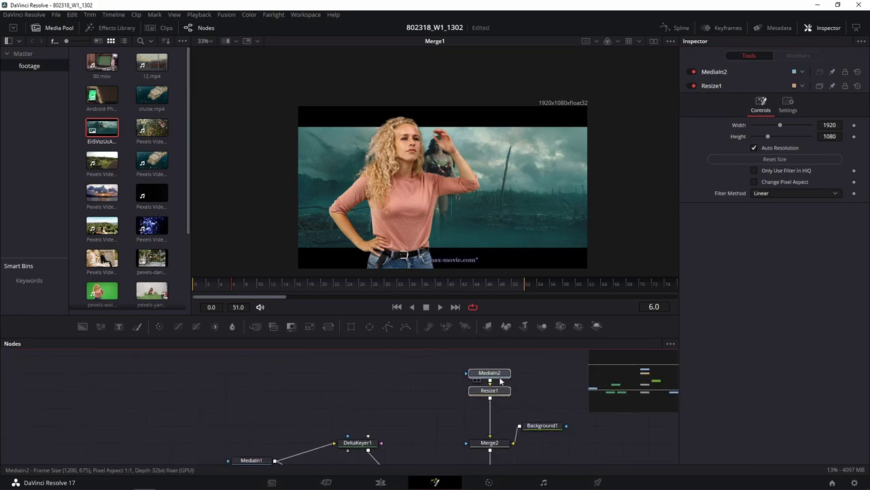
pyautogui.click(496, 393)
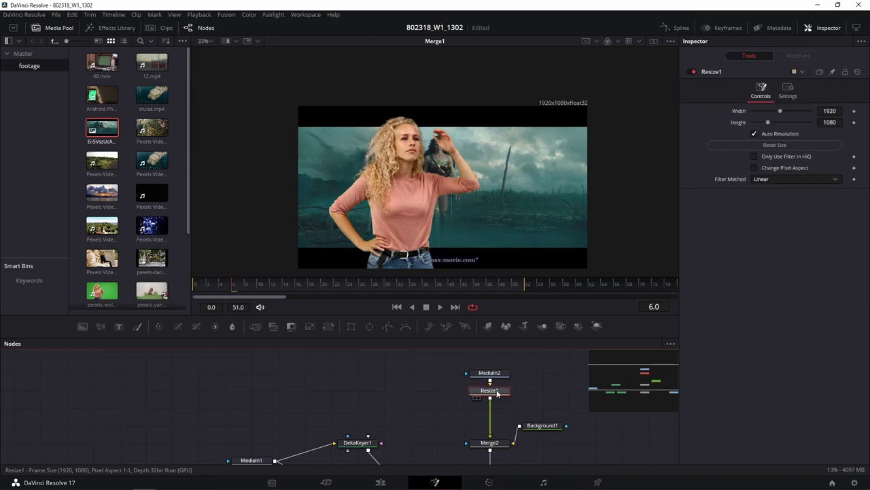
# Insert a Transform node after Resize1 that scales the battlefield background to size 1.38
pyautogui.hotkey('shift', 'space')
pyautogui.write('tr')
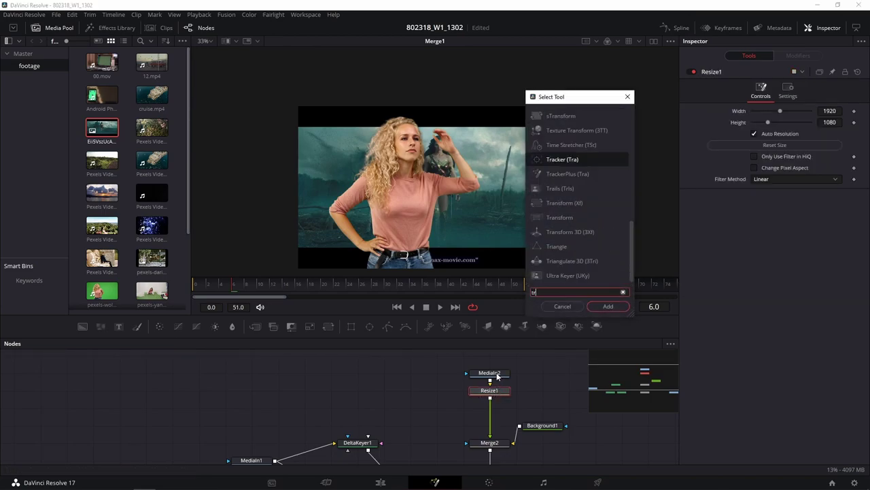
pyautogui.write('a')
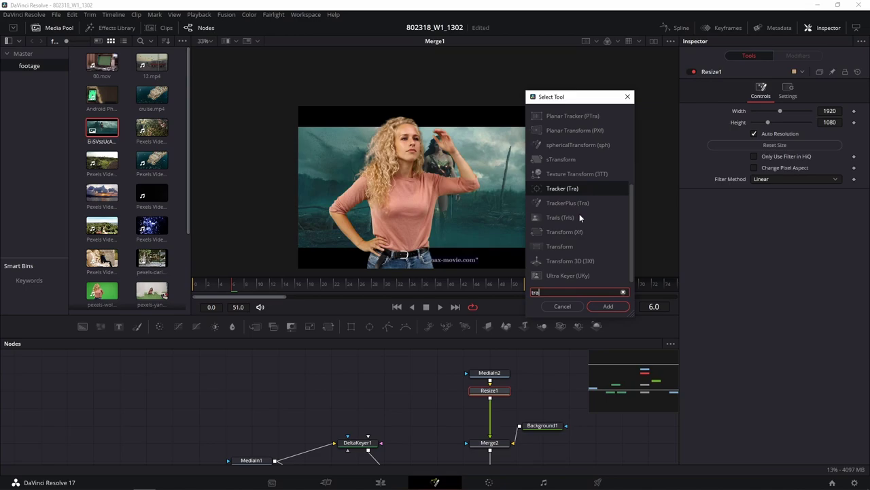
pyautogui.write('Transform')
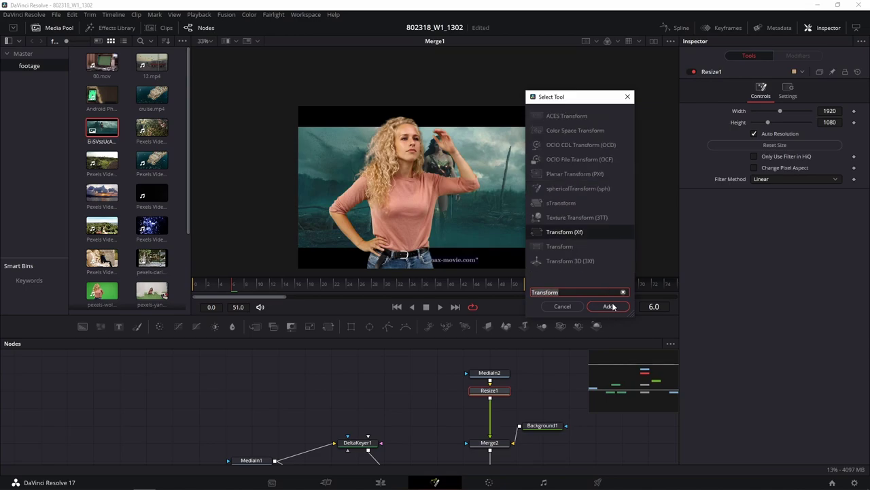
pyautogui.click(612, 307)
pyautogui.moveTo(780, 155); pyautogui.dragTo(785, 157)
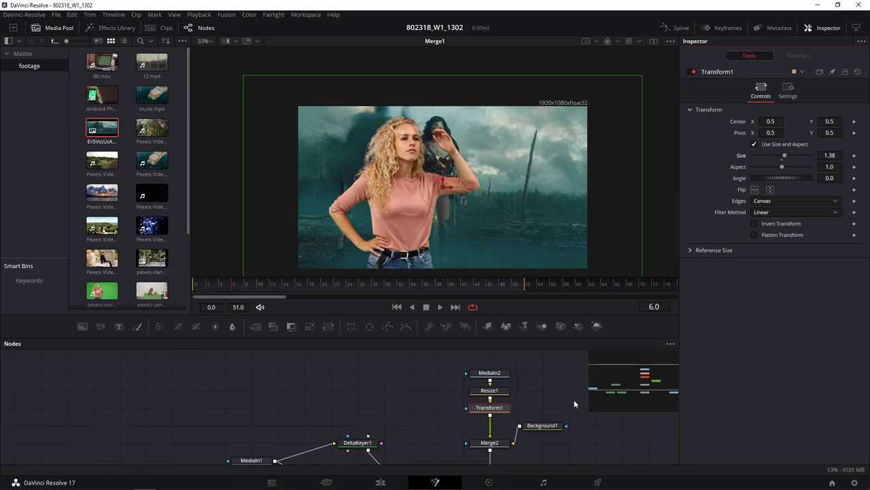
pyautogui.moveTo(574, 399); pyautogui.dragTo(414, 308)
pyautogui.moveTo(500, 390); pyautogui.dragTo(531, 439)
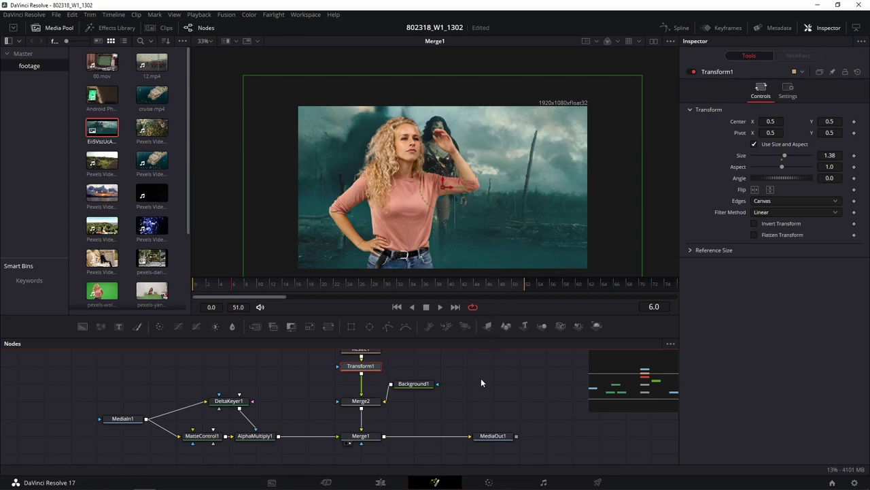
pyautogui.moveTo(481, 378); pyautogui.dragTo(474, 394)
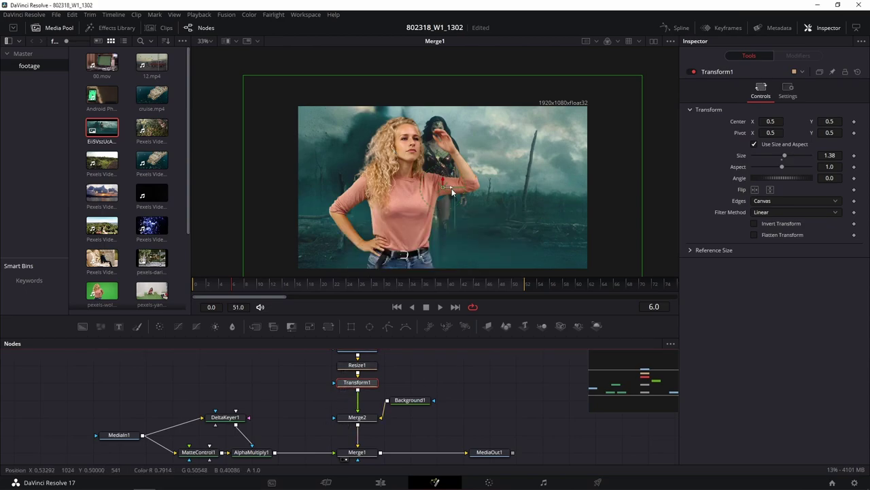
# Shift the battlefield background left in the viewer and inspect the framing
pyautogui.moveTo(451, 188)
pyautogui.mouseDown()
pyautogui.moveTo(420, 191)
pyautogui.moveTo(403, 178)
pyautogui.moveTo(412, 186)
pyautogui.mouseUp()
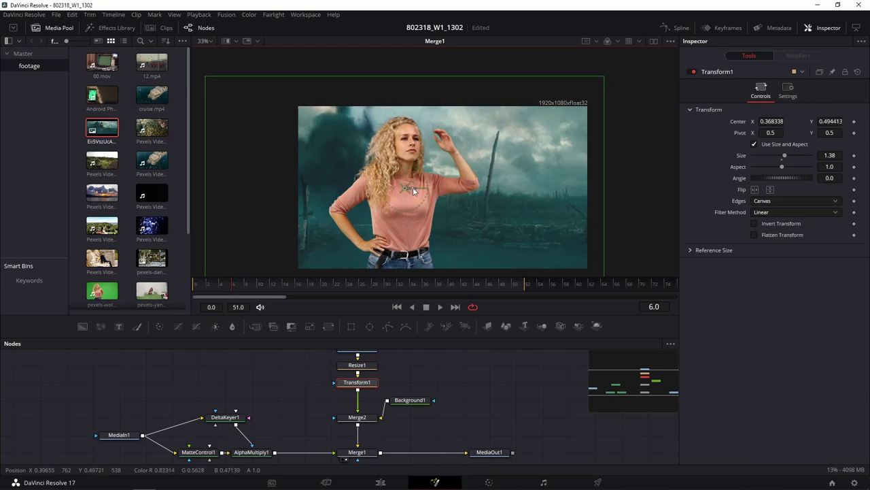
pyautogui.moveTo(654, 220); pyautogui.dragTo(646, 174)
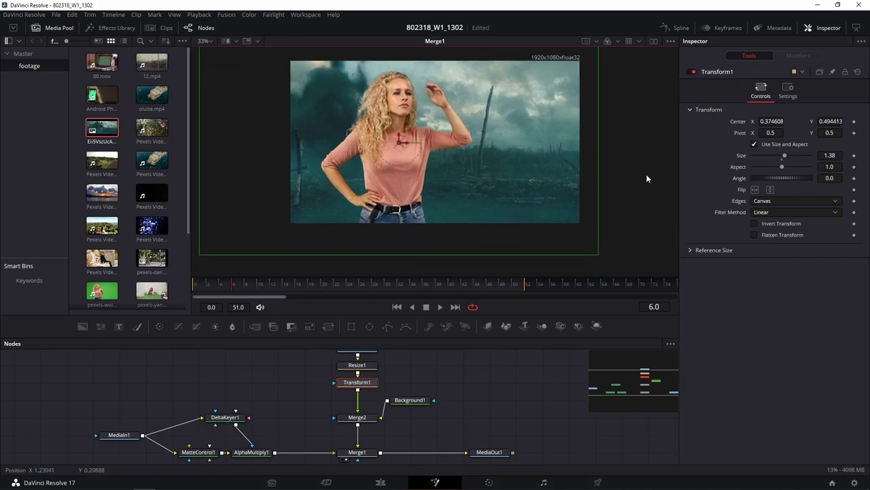
pyautogui.scroll(2, 517, 173)
pyautogui.scroll(3, 517, 173)
pyautogui.scroll(-2, 516, 172)
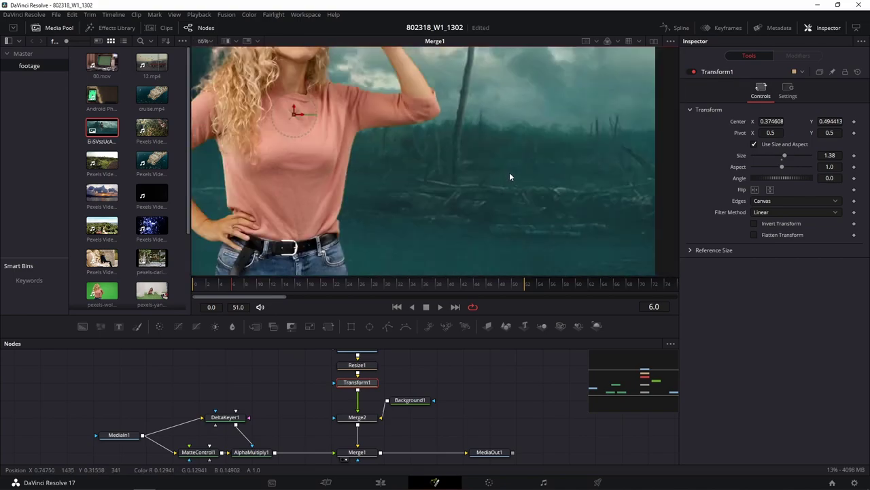
pyautogui.scroll(-1, 509, 172)
pyautogui.scroll(-1, 501, 170)
pyautogui.scroll(1, 479, 175)
pyautogui.scroll(1, 491, 180)
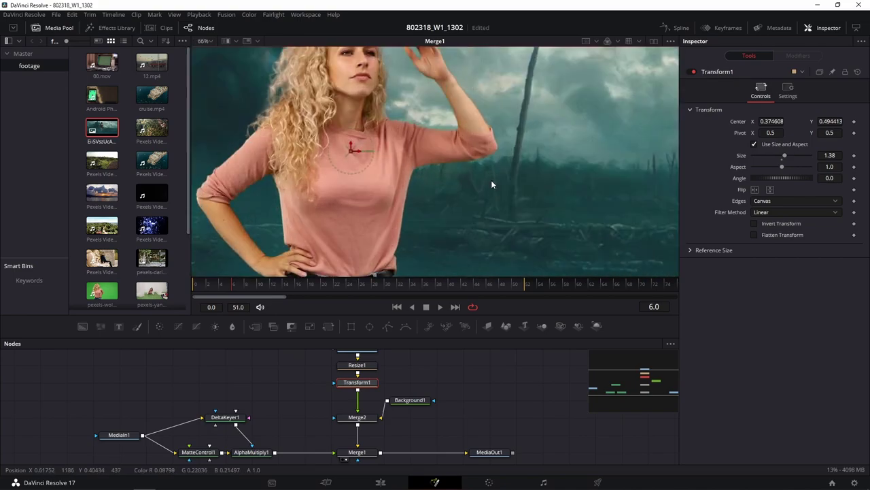
pyautogui.scroll(2, 476, 170)
pyautogui.scroll(2, 460, 159)
pyautogui.scroll(-3, 469, 142)
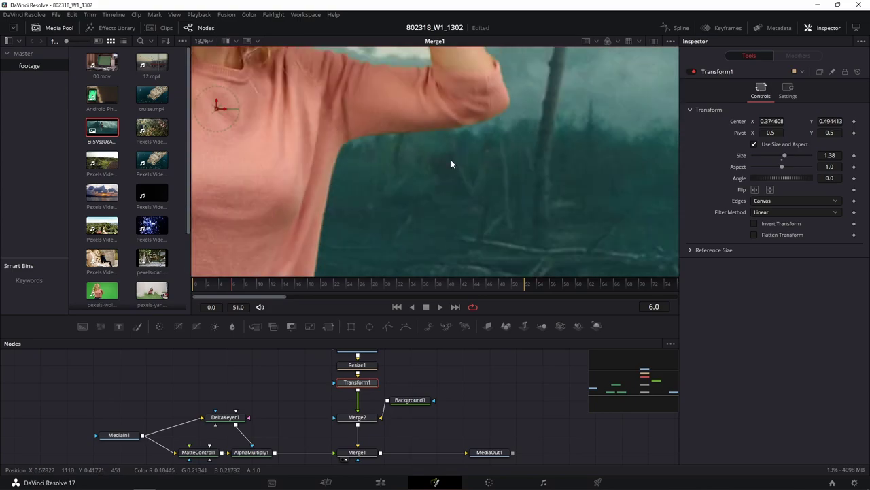
pyautogui.scroll(-4, 453, 163)
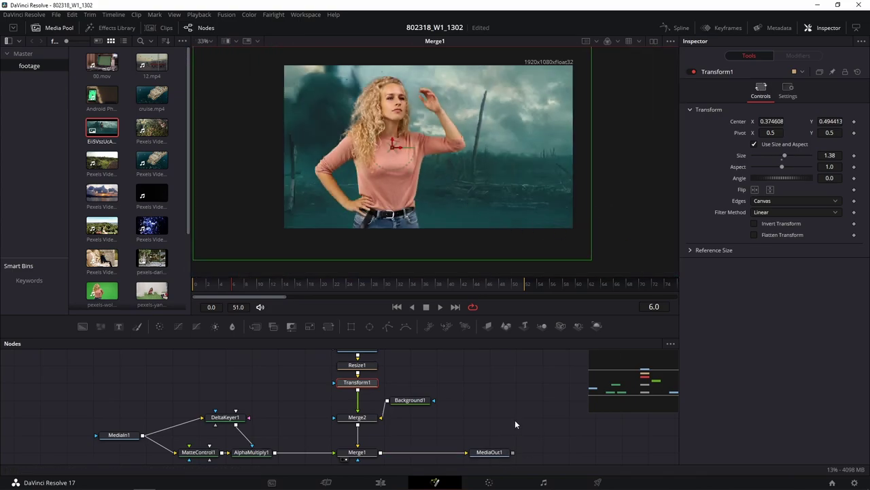
pyautogui.scroll(1, 503, 419)
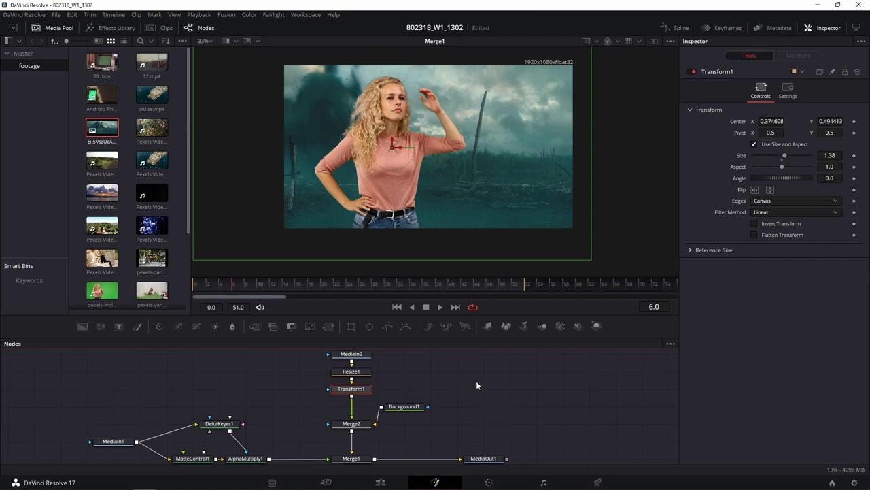
# Place Background1 level beside Merge2
pyautogui.moveTo(454, 403); pyautogui.dragTo(515, 403)
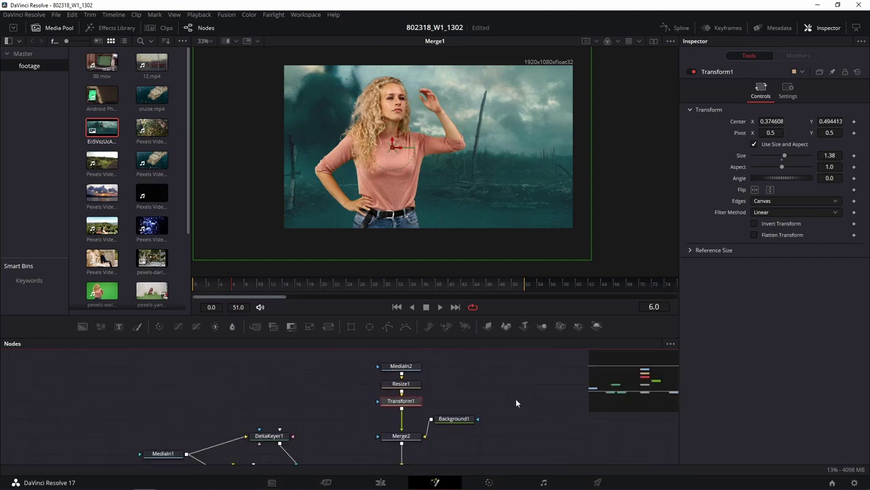
pyautogui.moveTo(461, 418); pyautogui.dragTo(488, 436)
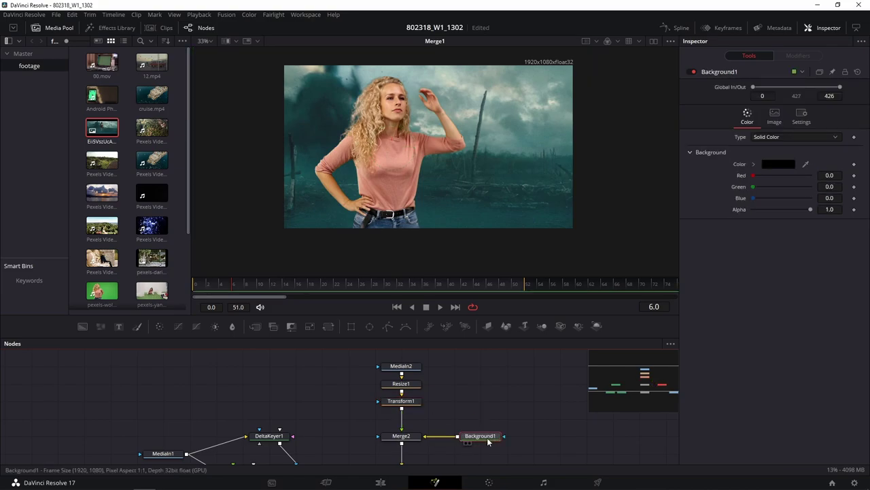
pyautogui.moveTo(510, 391); pyautogui.dragTo(490, 346)
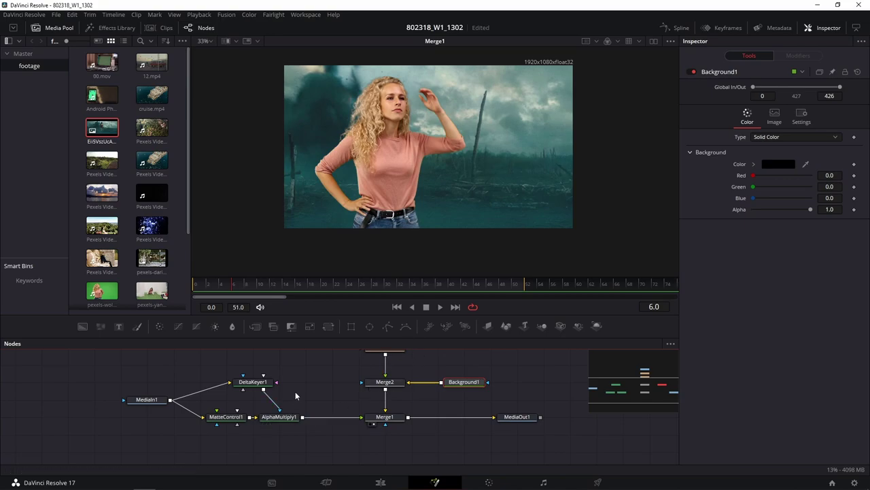
# Line MediaIn1 up with MatteControl1 and move the four keying nodes left as a row
pyautogui.moveTo(144, 408); pyautogui.dragTo(144, 425)
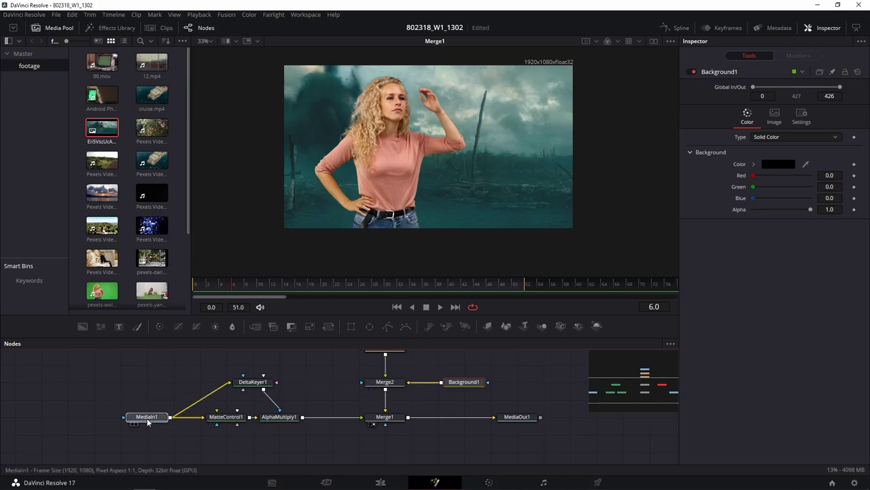
pyautogui.moveTo(329, 356); pyautogui.dragTo(81, 466)
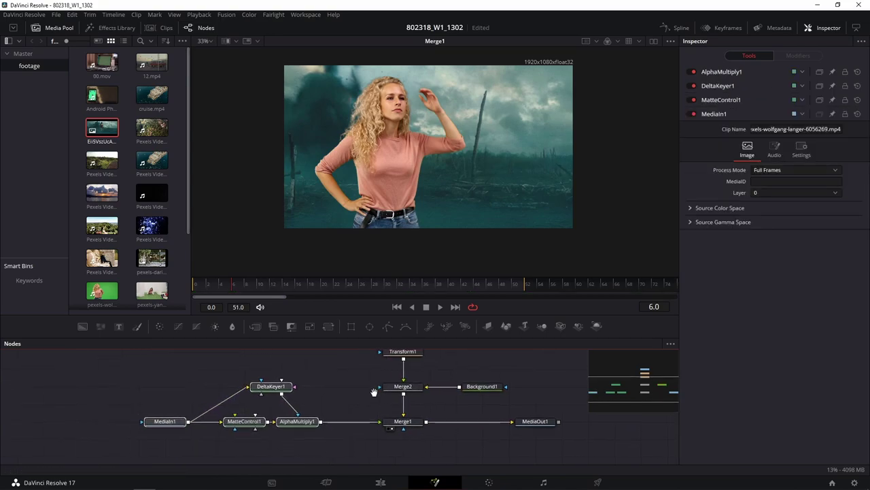
pyautogui.hscroll(-5, 374, 390)
pyautogui.moveTo(435, 427); pyautogui.dragTo(209, 428)
pyautogui.click(210, 427)
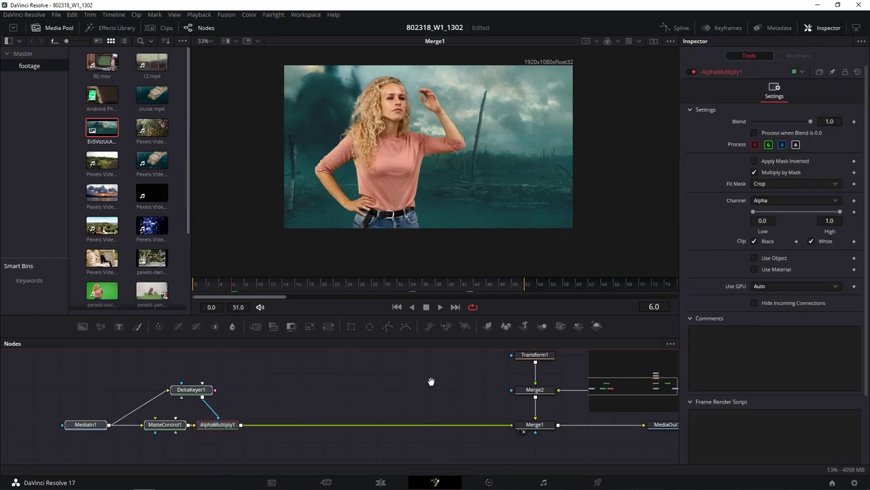
pyautogui.hscroll(3, 362, 391)
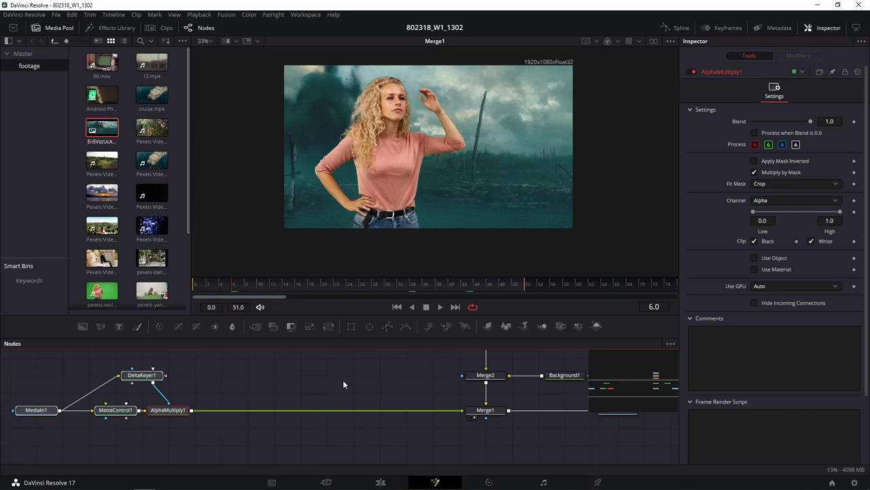
pyautogui.scroll(5, 295, 394)
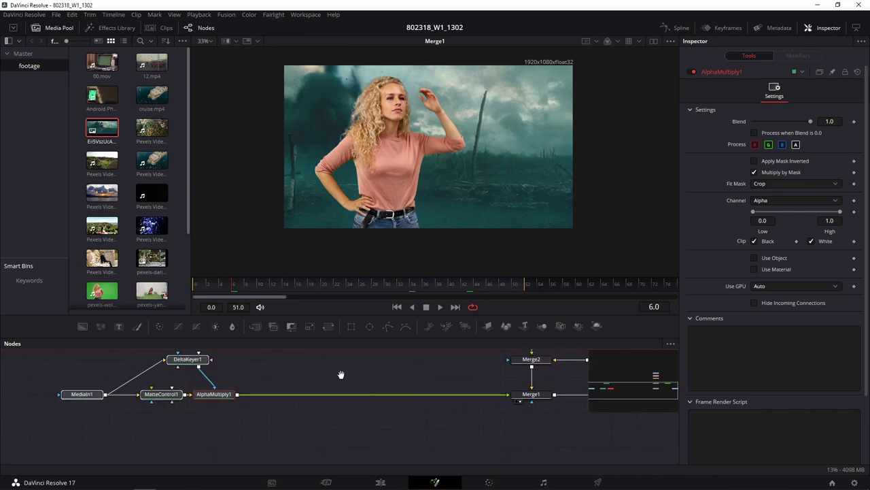
pyautogui.moveTo(331, 373); pyautogui.dragTo(272, 359)
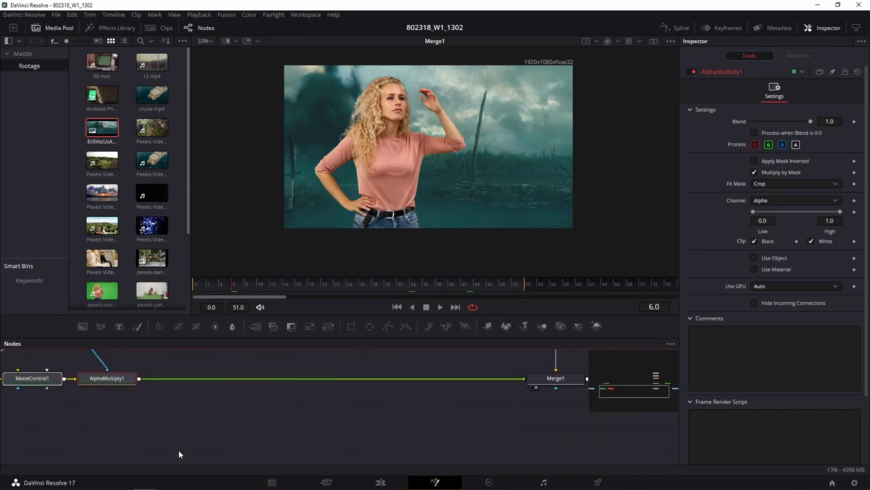
# Launch Word 2016 from Start search, then close its sign-in window
pyautogui.press('super')
pyautogui.write('wo')
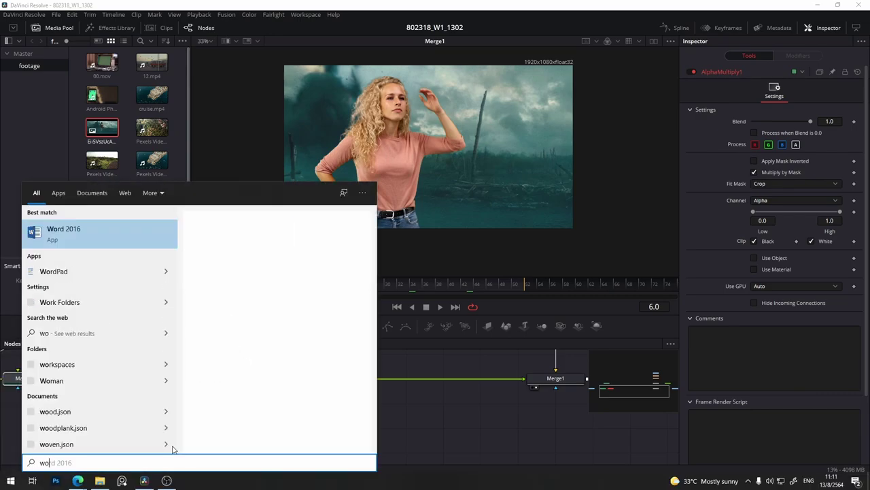
pyautogui.write('rd')
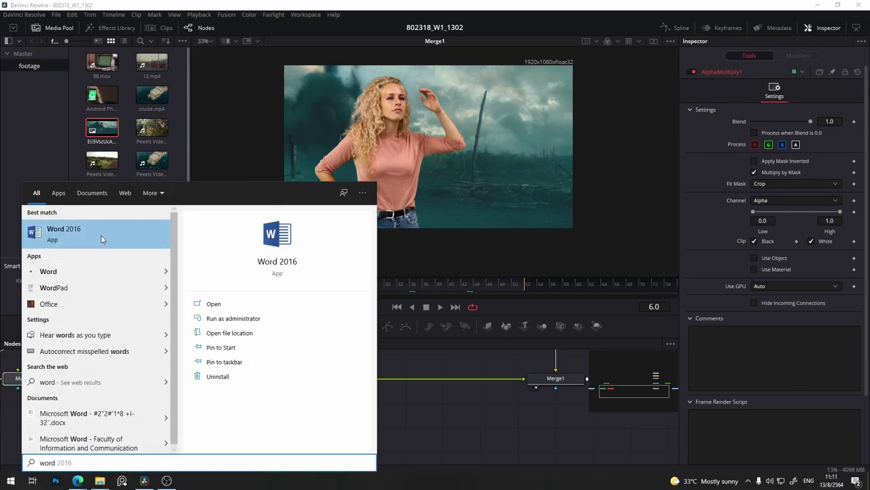
pyautogui.click(92, 279)
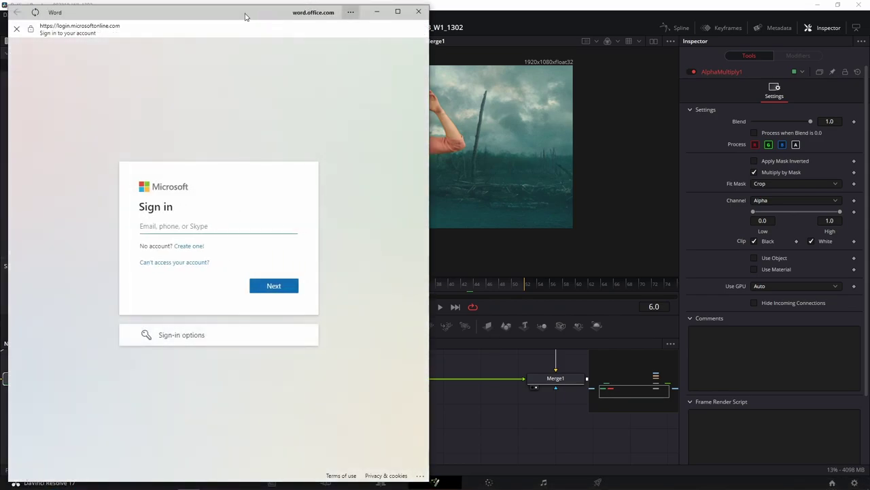
pyautogui.moveTo(271, 13); pyautogui.dragTo(386, 25)
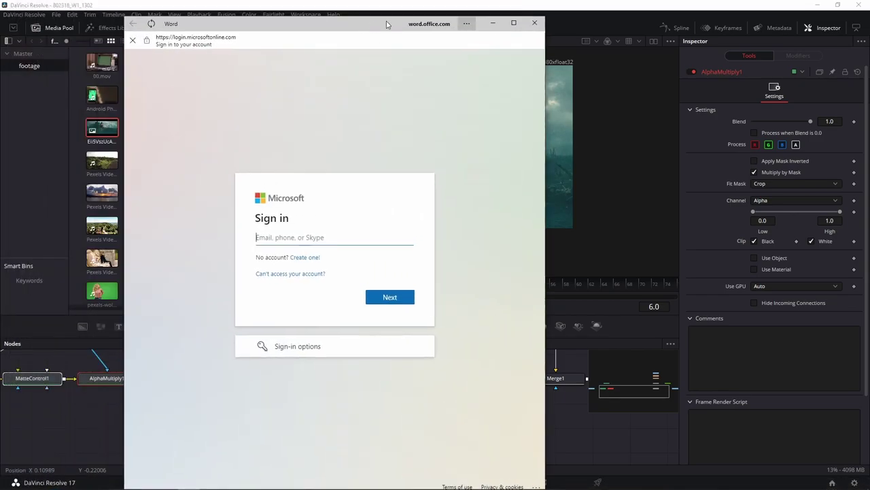
pyautogui.click(534, 24)
# Launch WordPad from Start search using 'wo'
pyautogui.click(11, 481)
pyautogui.write('w')
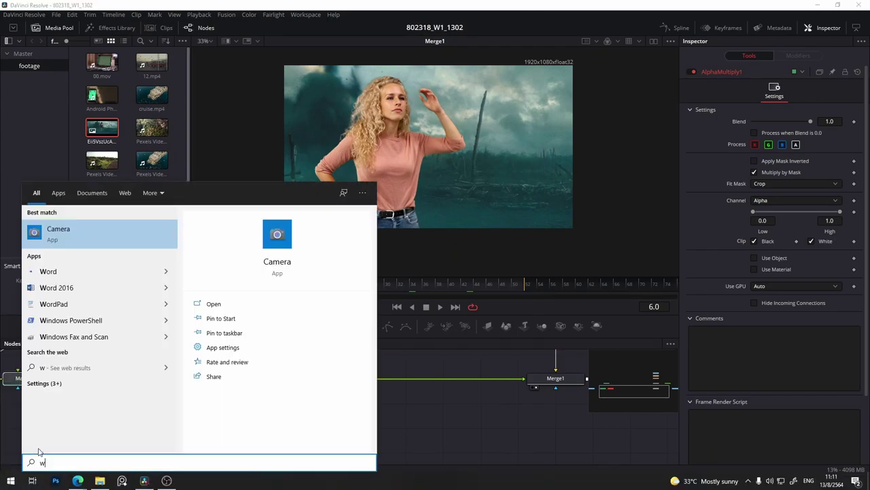
pyautogui.write('o')
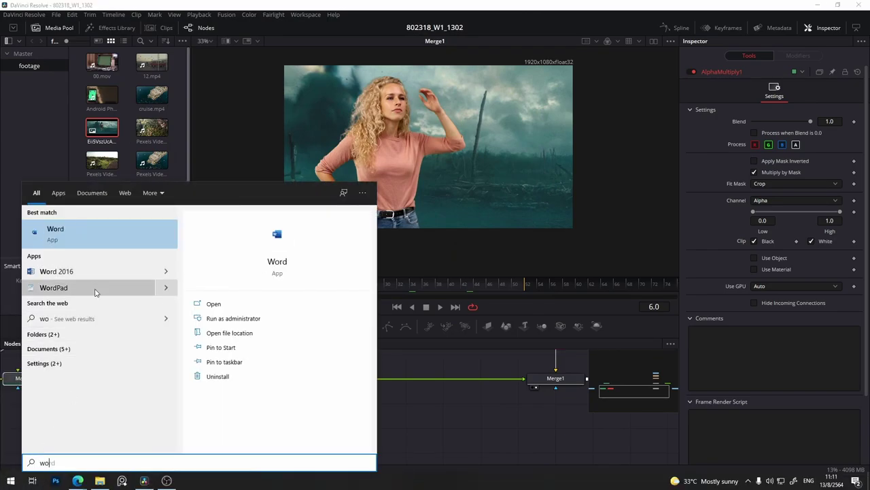
pyautogui.click(93, 291)
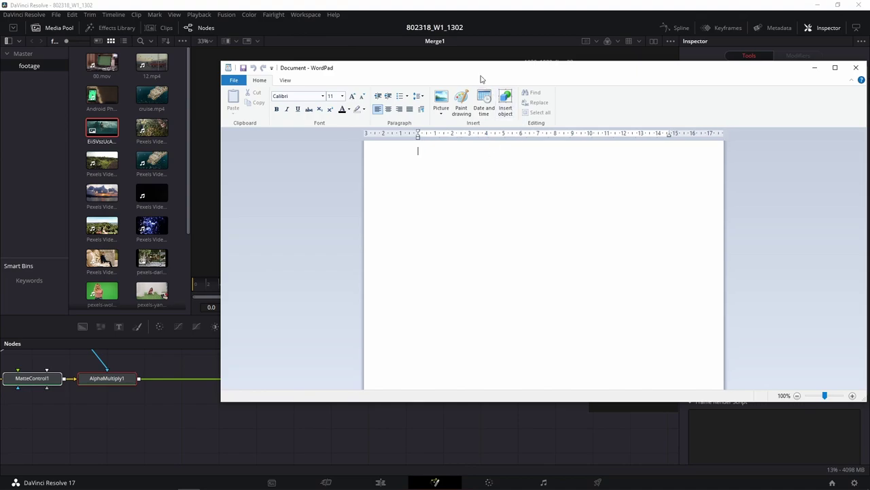
# Type list items 1 'Black Point/White Point' and 2 'Contrast' in WordPad
pyautogui.moveTo(482, 75)
pyautogui.mouseDown()
pyautogui.moveTo(522, 71)
pyautogui.moveTo(503, 63)
pyautogui.mouseUp()
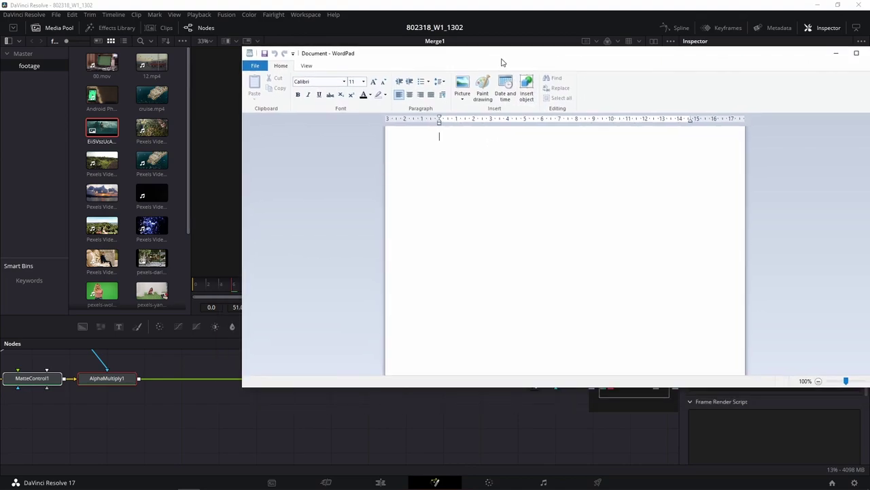
pyautogui.write('1.')
pyautogui.press('BackSpace')
pyautogui.press('BackSpace')
pyautogui.press('BackSpace')
pyautogui.press('BackSpace')
pyautogui.press('BackSpace')
pyautogui.write('Bla')
pyautogui.write('ck P')
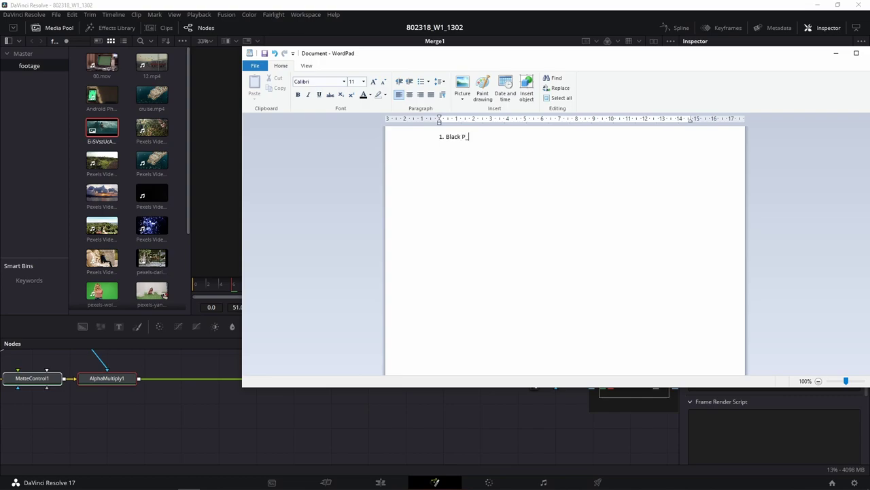
pyautogui.write('oint')
pyautogui.write('/')
pyautogui.write('Q')
pyautogui.write('hite')
pyautogui.write(' P[oi')
pyautogui.write('bt')
pyautogui.press('BackSpace')
pyautogui.press('BackSpace')
pyautogui.press('BackSpace')
pyautogui.press('BackSpace')
pyautogui.press('BackSpace')
pyautogui.write('oi')
pyautogui.write('nt')
pyautogui.press('Return')
pyautogui.write('ontr')
pyautogui.write('as')
# Add items 3 'Color Balance' and 4 'Saturation', fixing the White and Contrast typos
pyautogui.press('Return')
pyautogui.write('olor B')
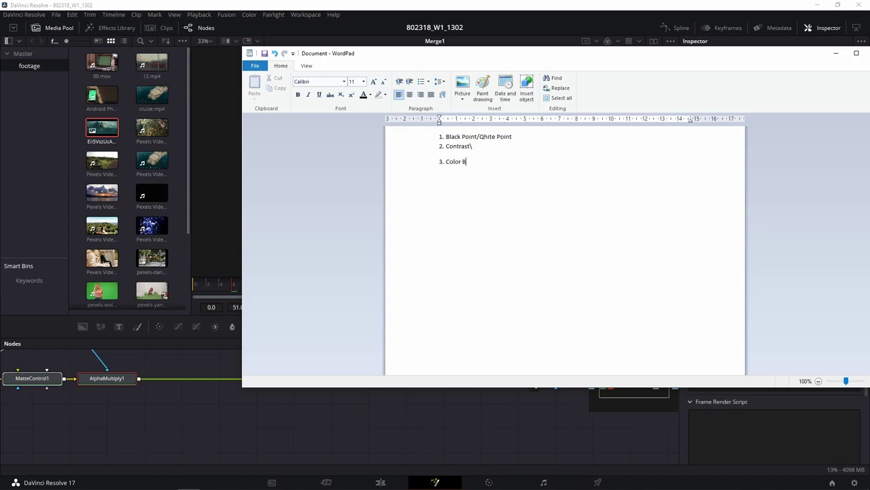
pyautogui.write('alanc')
pyautogui.write('e')
pyautogui.press('Return')
pyautogui.press('Return')
pyautogui.write('4. S')
pyautogui.write('at')
pyautogui.write('urati')
pyautogui.write('on')
pyautogui.press('BackSpace')
pyautogui.write('w')
pyautogui.press('BackSpace')
pyautogui.write('W')
pyautogui.press('BackSpace')
# Enlarge the whole list's text to 36 pt
pyautogui.moveTo(497, 190); pyautogui.dragTo(432, 135)
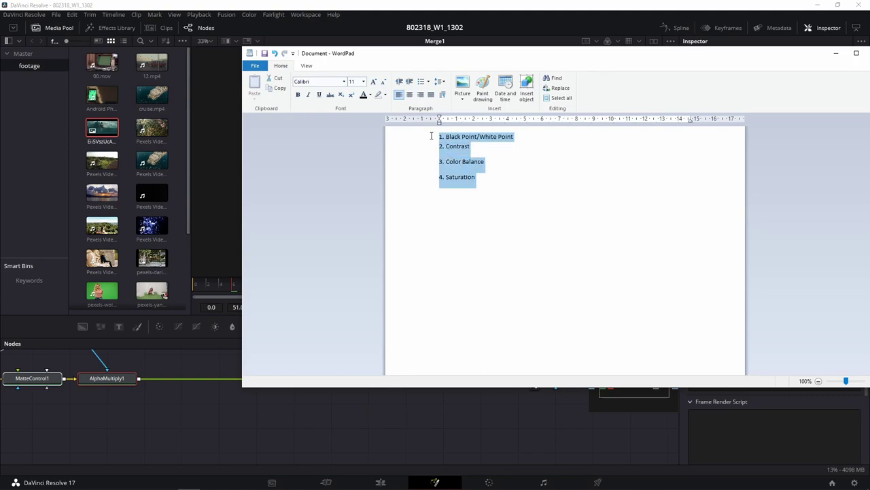
pyautogui.click(373, 82)
pyautogui.click(372, 81)
pyautogui.click(373, 82)
pyautogui.click(372, 81)
pyautogui.click(373, 81)
pyautogui.click(373, 81)
pyautogui.click(372, 82)
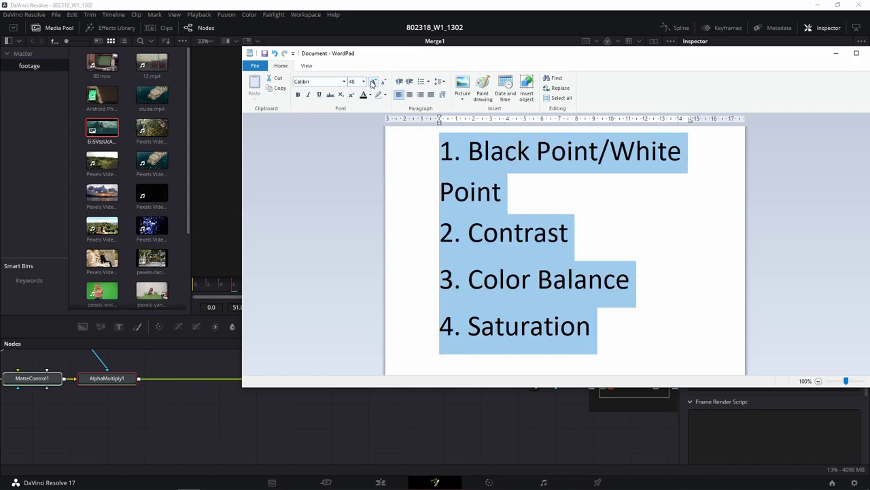
pyautogui.click(372, 81)
pyautogui.click(381, 82)
pyautogui.click(582, 261)
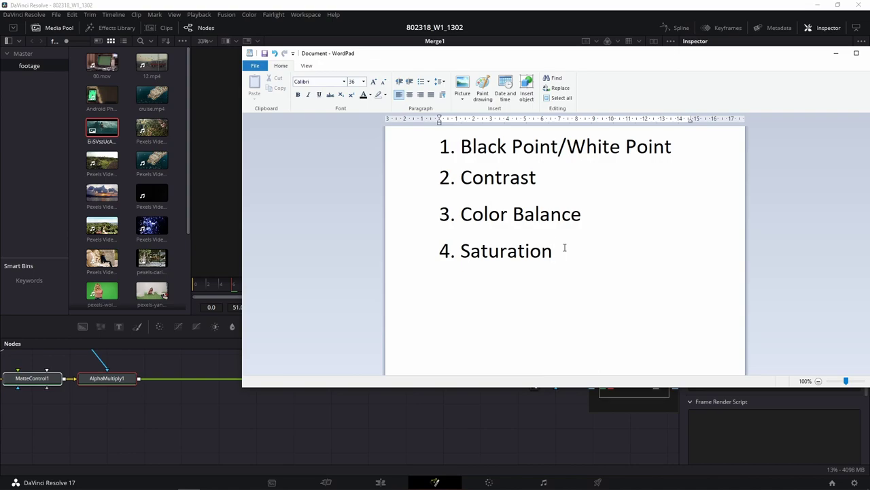
# Add '5. Tuning' as a new item after Saturation
pyautogui.press('Return')
pyautogui.write('6')
pyautogui.press('Return')
pyautogui.press('BackSpace')
pyautogui.press('BackSpace')
pyautogui.press('BackSpace')
pyautogui.write('5')
pyautogui.write('. Tun')
pyautogui.write('ing')
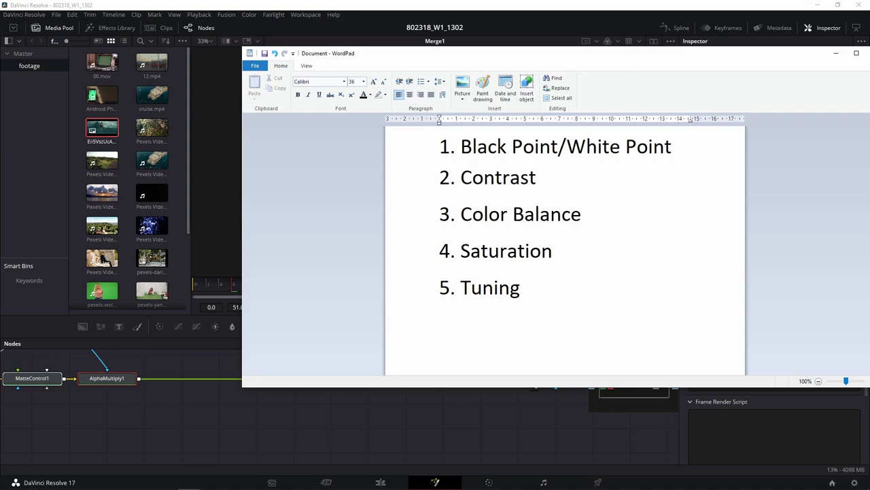
# Move Contrast to the top as item 1, renumbering Black Point/White Point as 2
pyautogui.doubleClick(534, 179)
pyautogui.hotkey('ctrl', 'x')
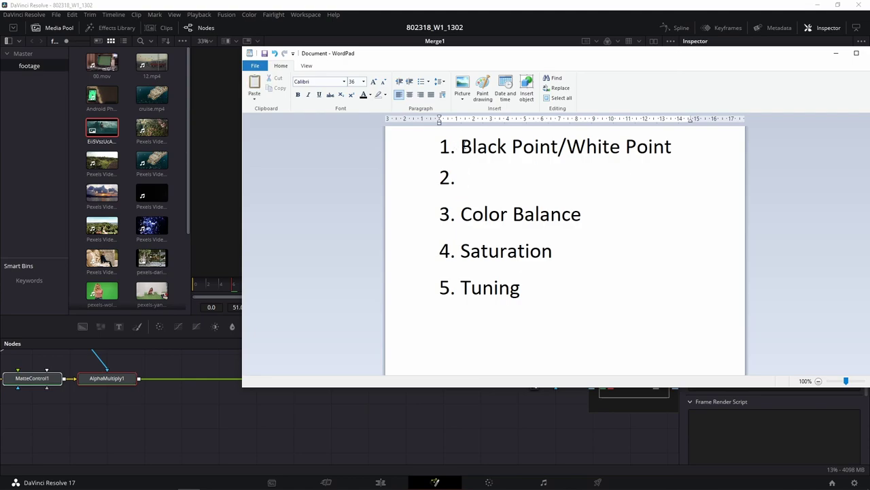
pyautogui.click(461, 146)
pyautogui.hotkey('ctrl', 'v')
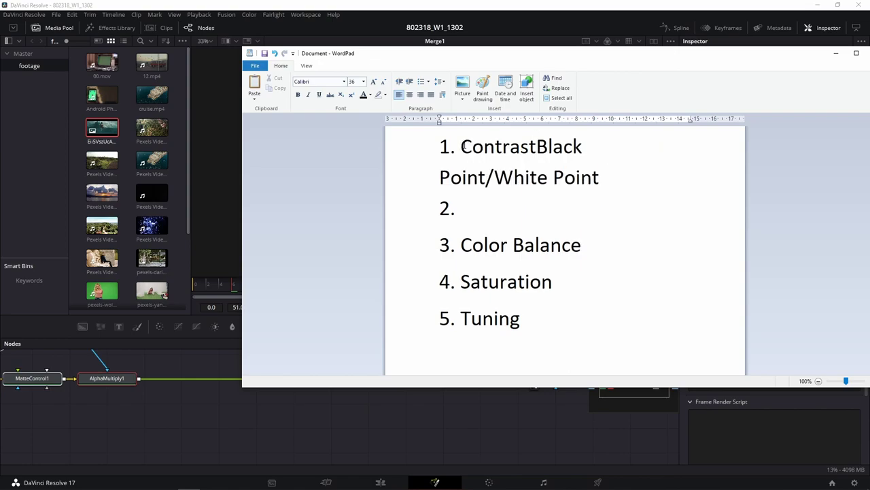
pyautogui.press('Return')
pyautogui.write('2.')
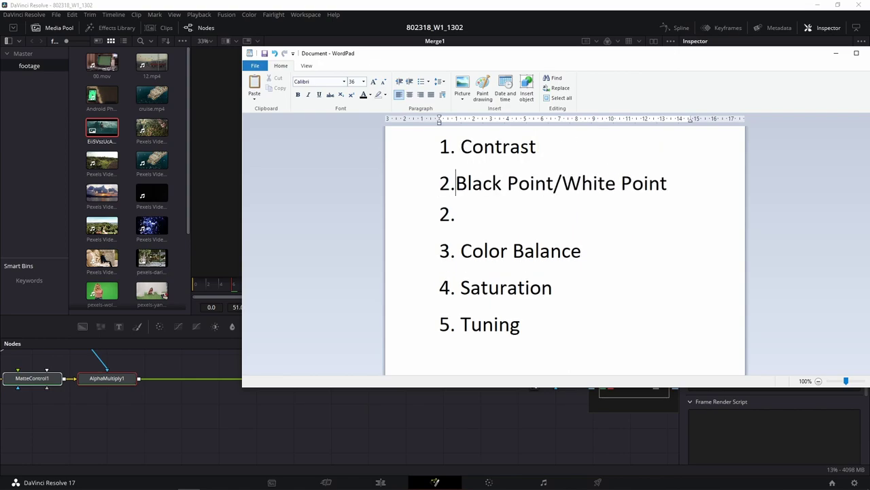
pyautogui.moveTo(456, 210); pyautogui.dragTo(431, 214)
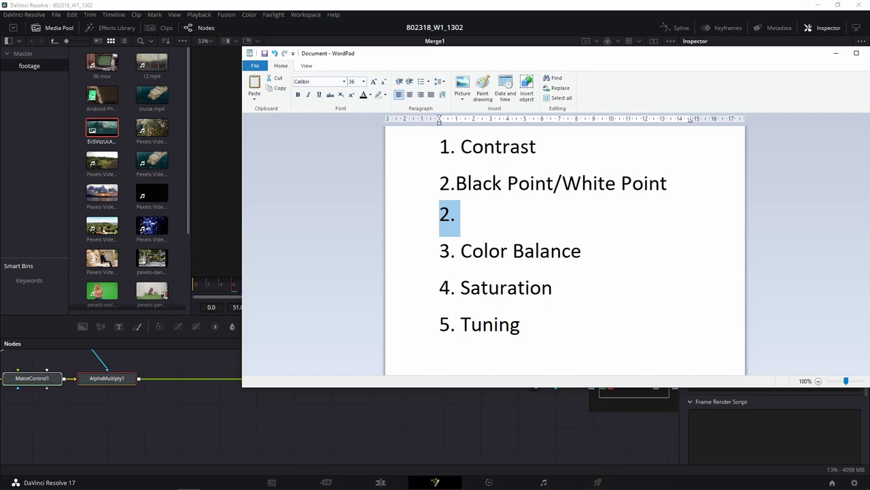
pyautogui.press('BackSpace')
pyautogui.press('BackSpace')
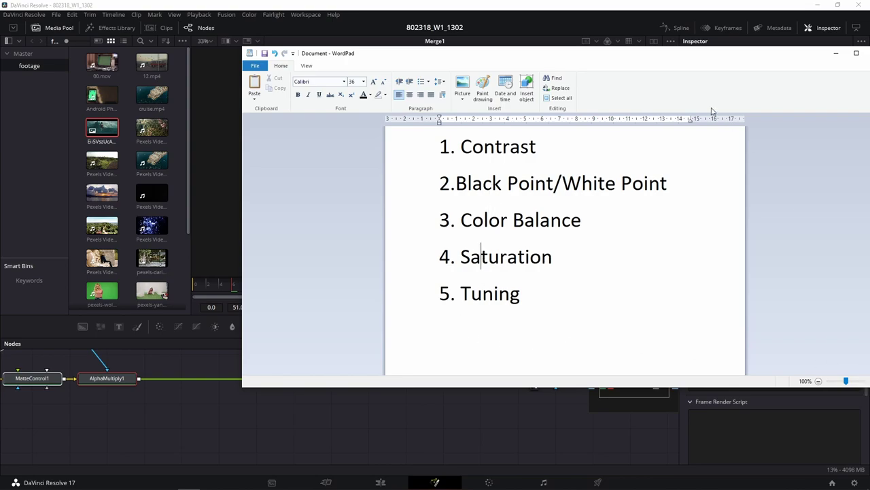
# Reposition the WordPad window and make it narrower
pyautogui.moveTo(722, 56)
pyautogui.mouseDown()
pyautogui.moveTo(608, 48)
pyautogui.moveTo(615, 51)
pyautogui.mouseUp()
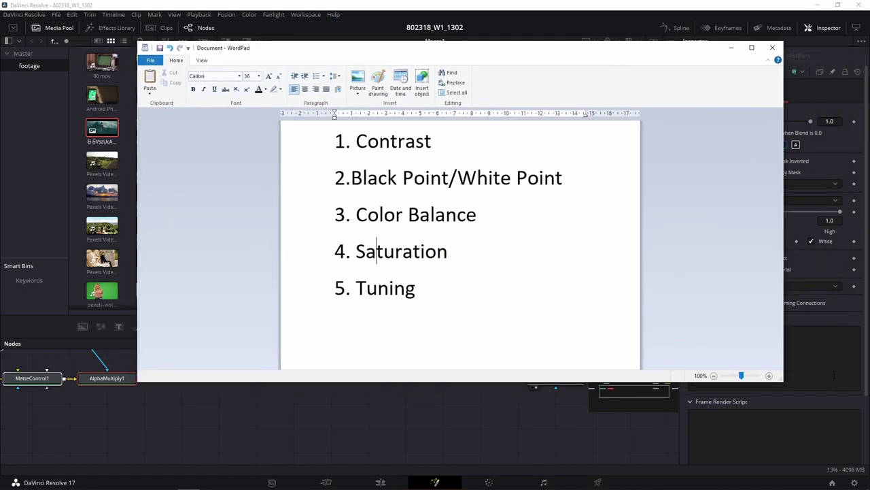
pyautogui.moveTo(742, 342); pyautogui.dragTo(474, 262)
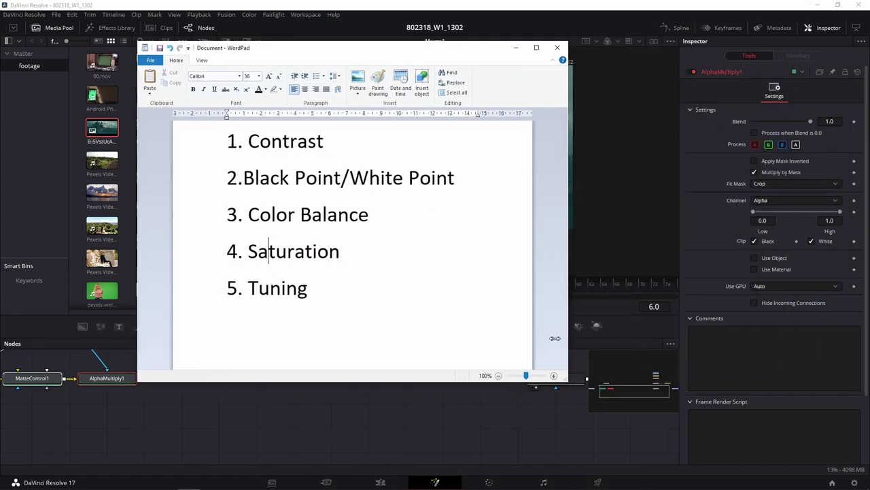
pyautogui.moveTo(371, 51); pyautogui.dragTo(638, 84)
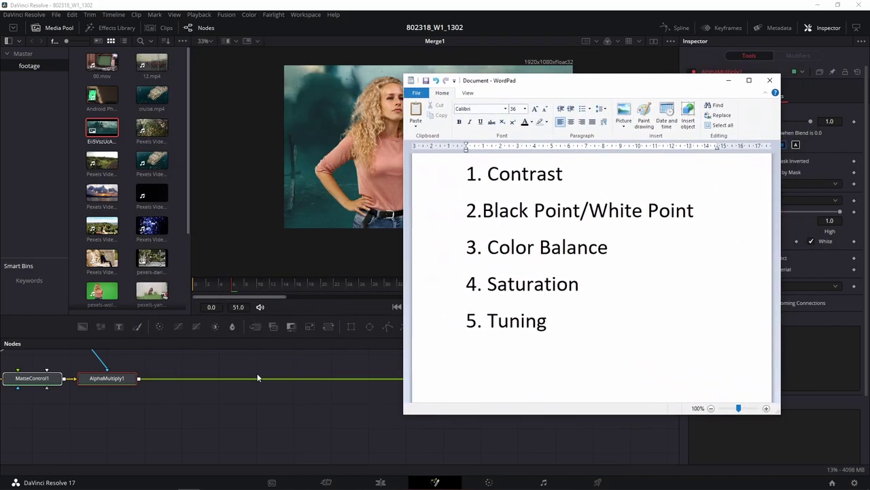
# Back in Resolve, add Color Corrector and Brightness Contrast nodes to the graph
pyautogui.click(225, 398)
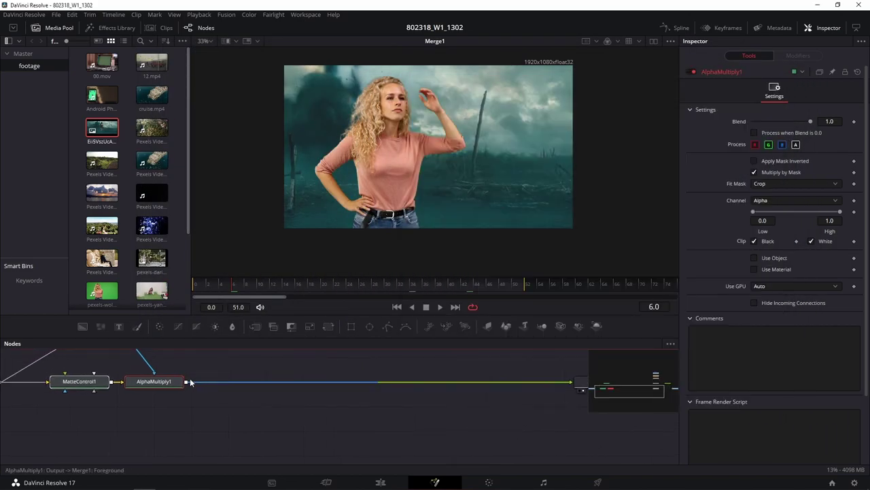
pyautogui.scroll(-2, 225, 404)
pyautogui.scroll(2, 213, 413)
pyautogui.click(270, 378)
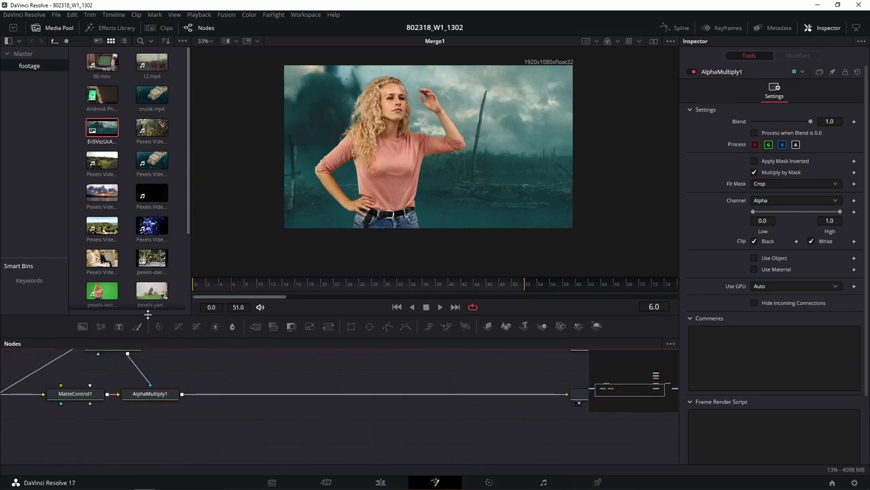
pyautogui.click(160, 329)
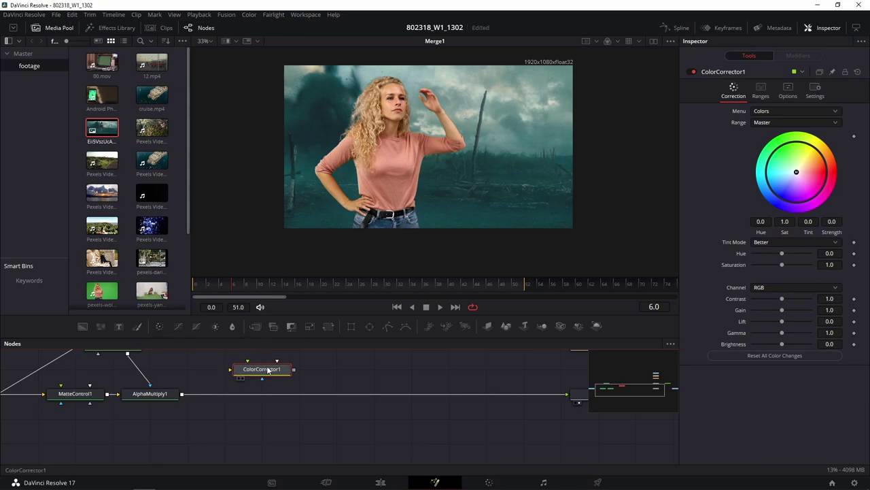
pyautogui.moveTo(217, 327); pyautogui.dragTo(376, 381)
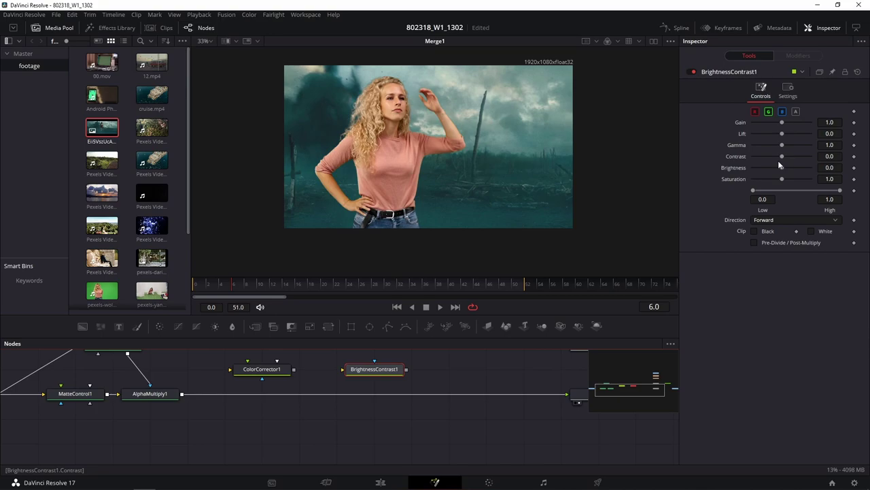
# Insert BrightnessContrast1 into the link after AlphaMultiply1
pyautogui.scroll(3, 453, 186)
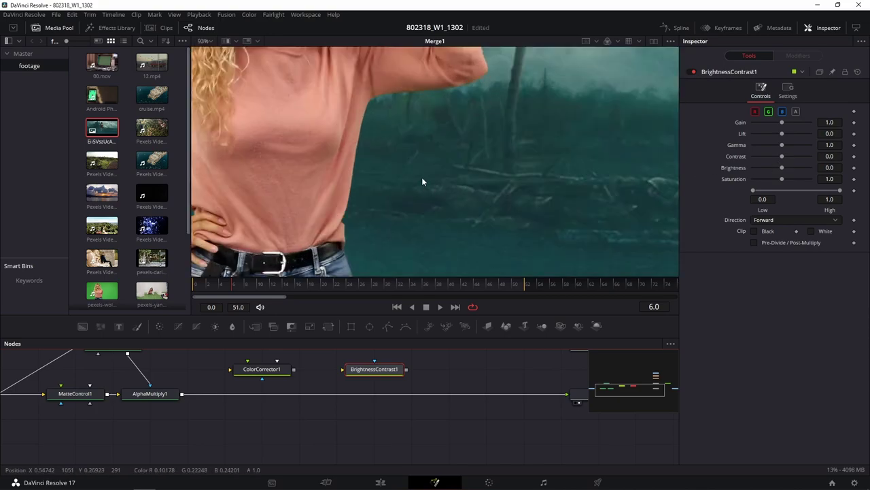
pyautogui.scroll(-4, 422, 180)
pyautogui.scroll(3, 422, 181)
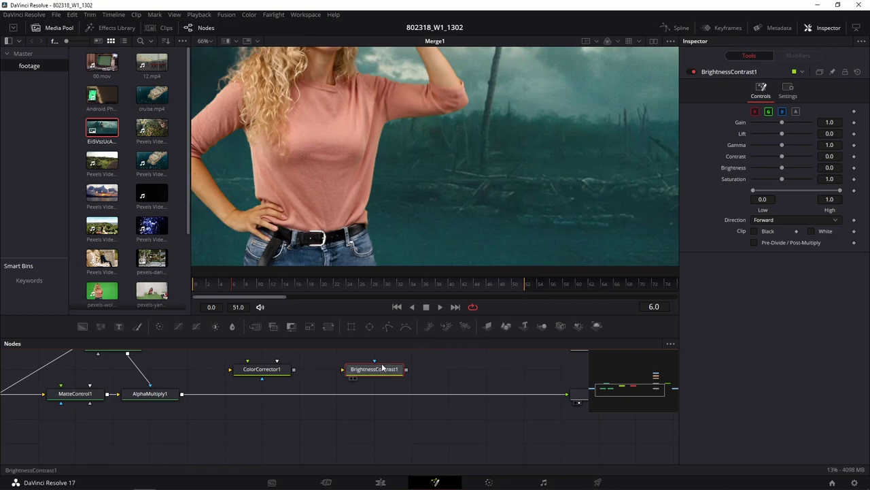
pyautogui.moveTo(388, 372); pyautogui.dragTo(267, 396)
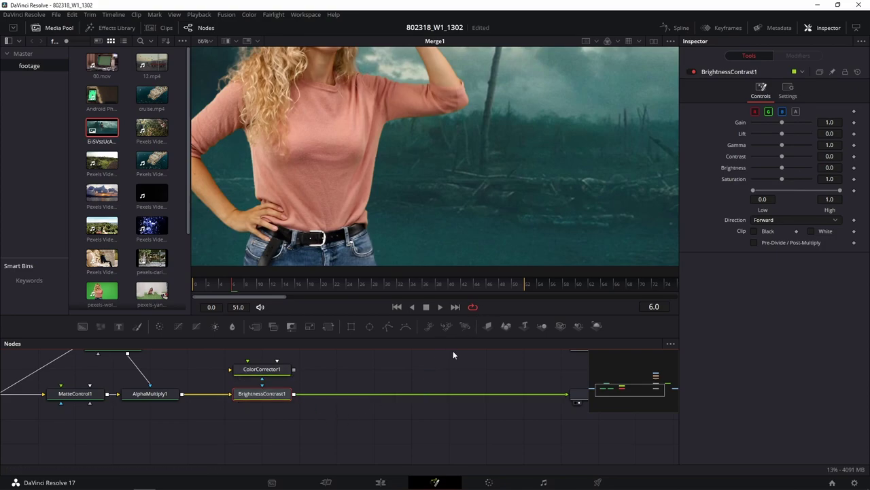
# Move MediaOut1 further to the right of Merge1
pyautogui.moveTo(491, 422); pyautogui.dragTo(223, 429)
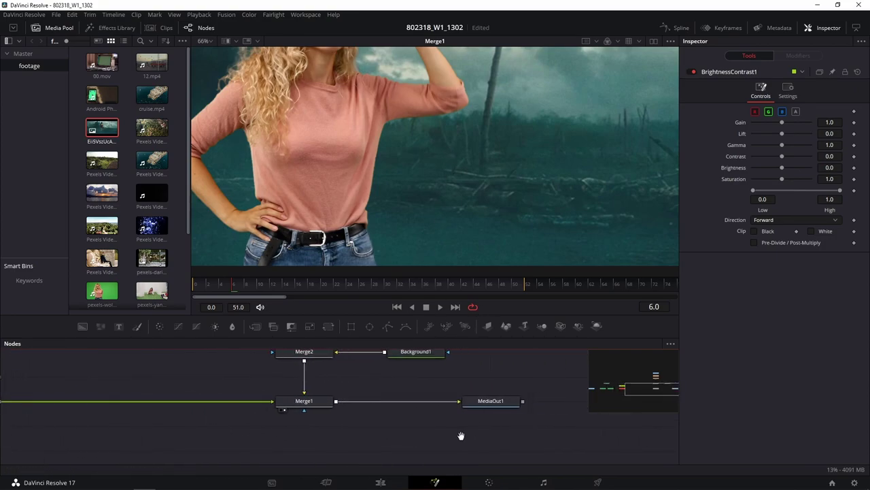
pyautogui.moveTo(461, 436); pyautogui.dragTo(294, 441)
pyautogui.moveTo(343, 413); pyautogui.dragTo(448, 409)
pyautogui.moveTo(260, 439); pyautogui.dragTo(329, 463)
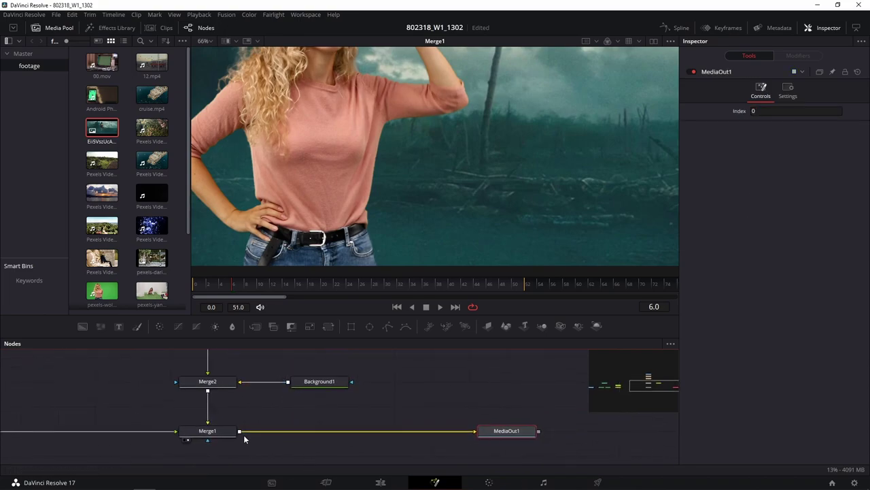
# Insert ColorCorrector2 after Merge1 with Saturation 0 and view the fitted black-and-white output
pyautogui.click(225, 433)
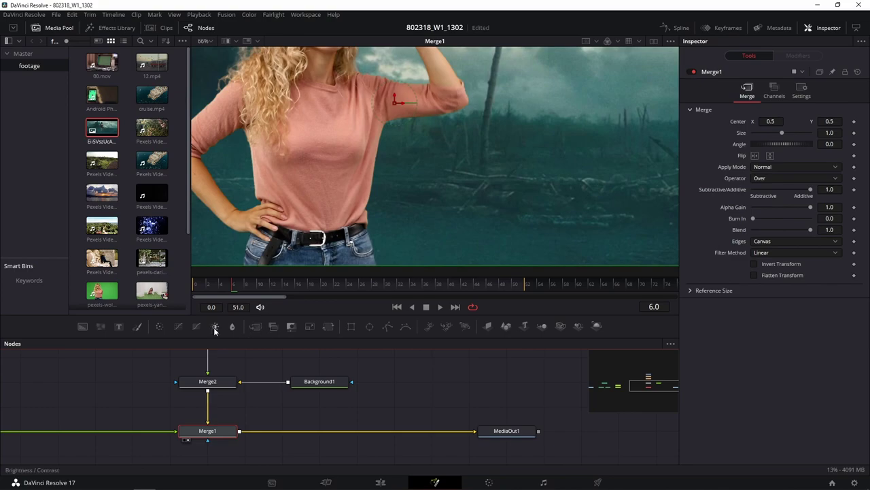
pyautogui.click(161, 328)
pyautogui.moveTo(282, 434); pyautogui.dragTo(320, 434)
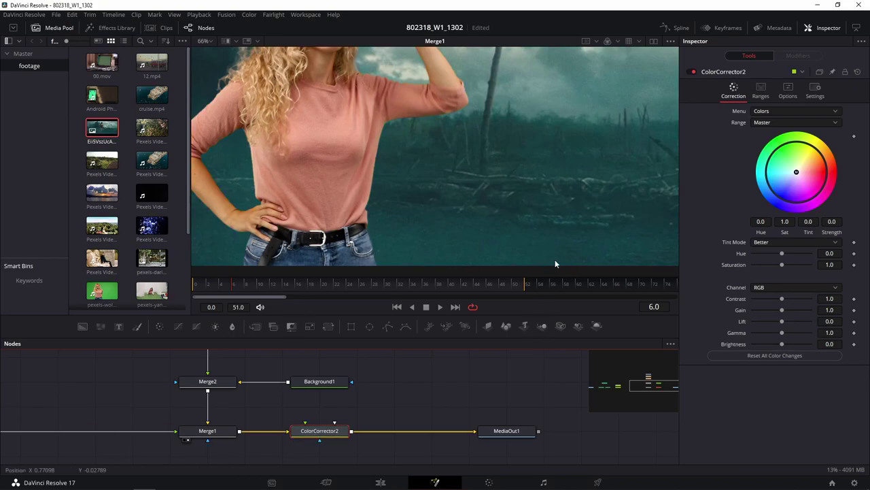
pyautogui.moveTo(782, 265); pyautogui.dragTo(752, 265)
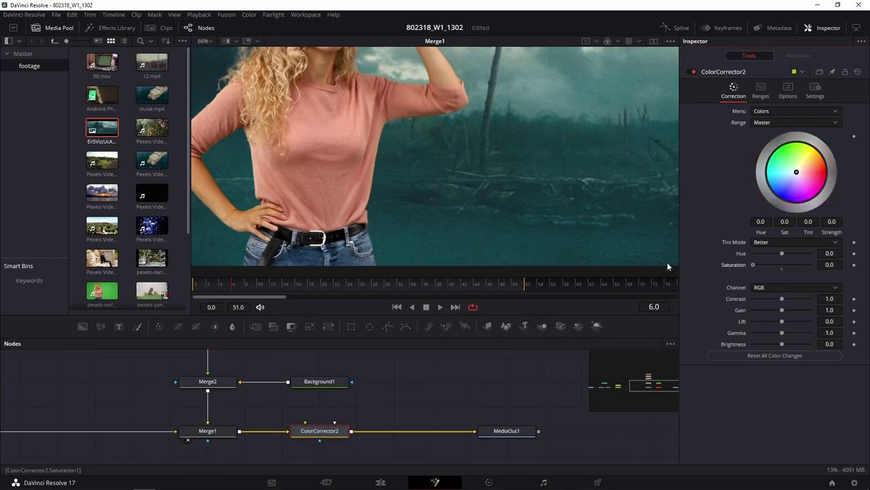
pyautogui.press('1')
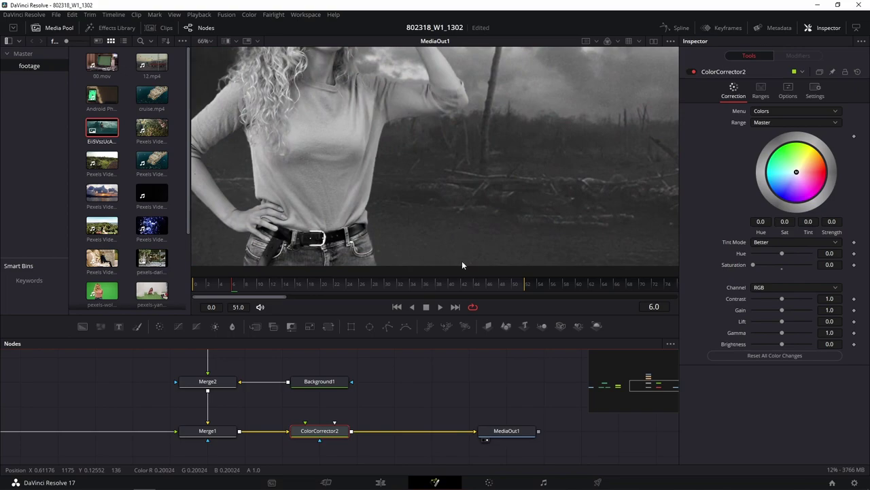
pyautogui.hotkey('ctrl', 'f')
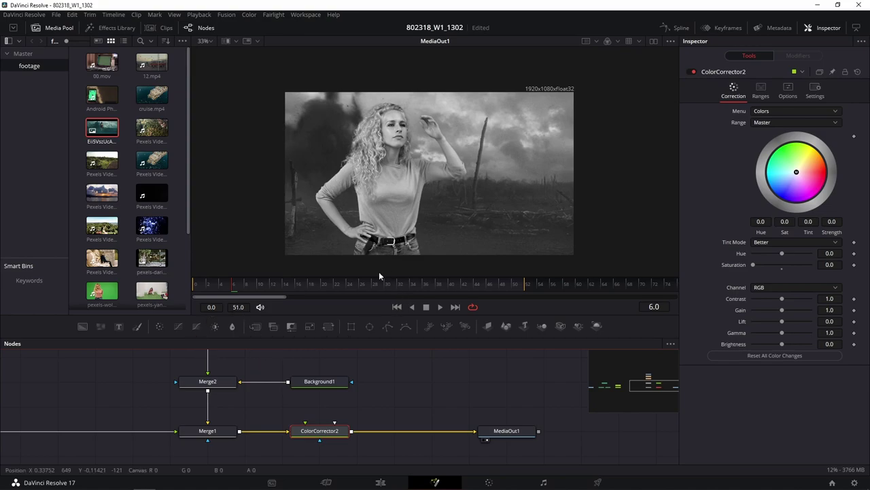
# Check the viewer's channel and LUT lists, then frame ColorCorrector1 and BrightnessContrast1 in the Nodes panel
pyautogui.click(620, 42)
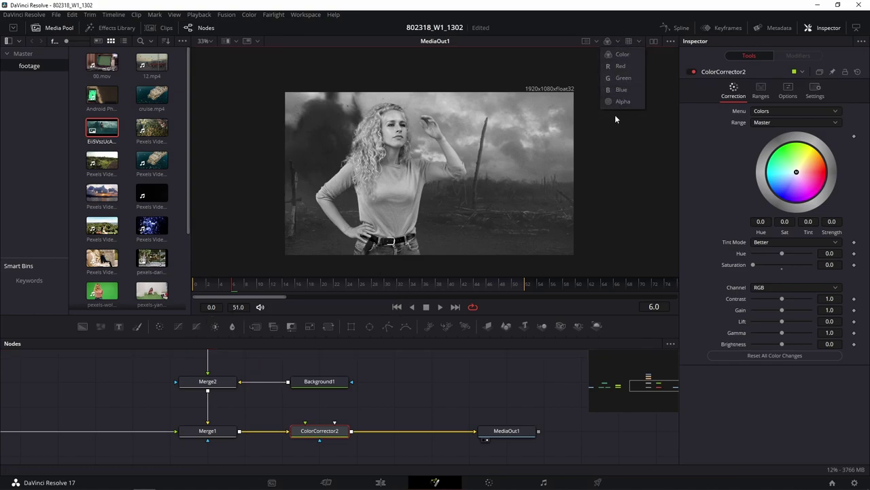
pyautogui.click(639, 42)
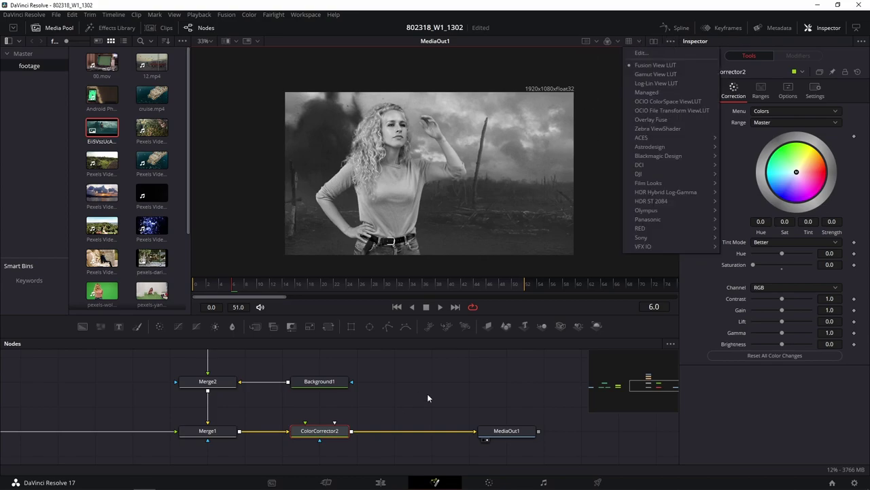
pyautogui.click(323, 432)
pyautogui.moveTo(384, 406); pyautogui.dragTo(579, 378)
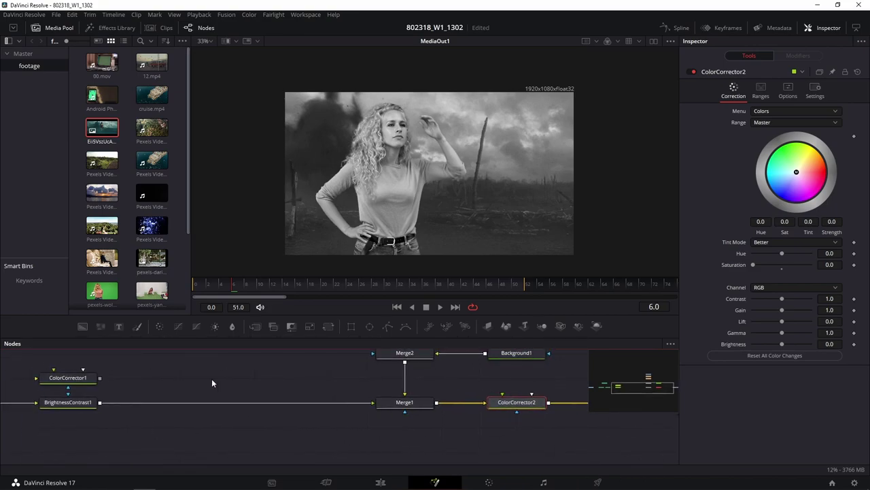
pyautogui.moveTo(212, 378); pyautogui.dragTo(325, 386)
pyautogui.scroll(3, 325, 384)
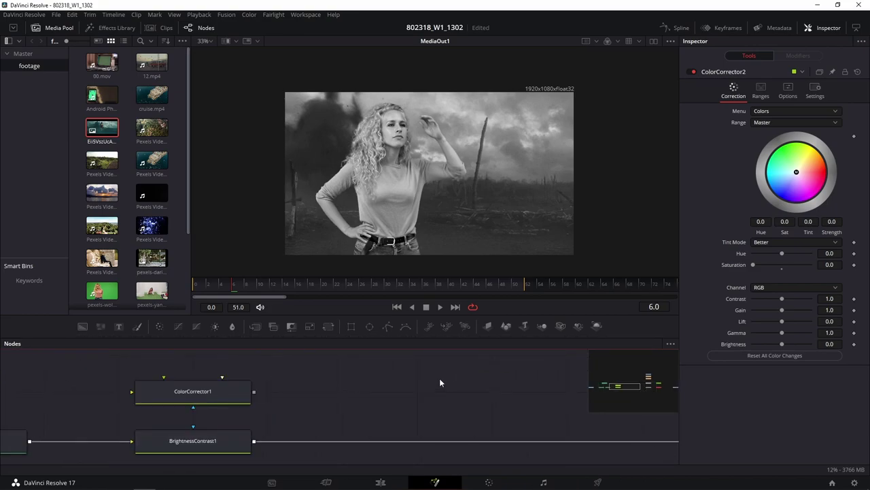
# Search the tool list for Transform and luminance tools, then cancel without adding any
pyautogui.hotkey('shift', 'space')
pyautogui.write('Transform')
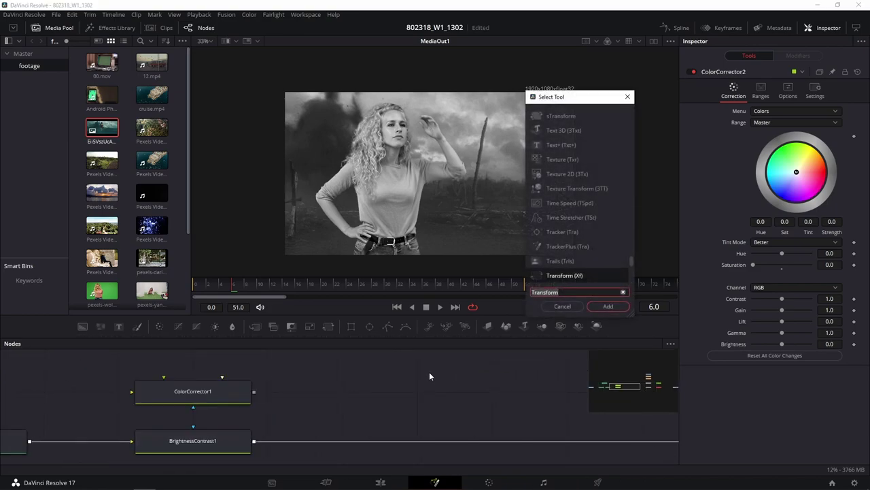
pyautogui.press('BackSpace')
pyautogui.press('BackSpace')
pyautogui.press('BackSpace')
pyautogui.write('lumi')
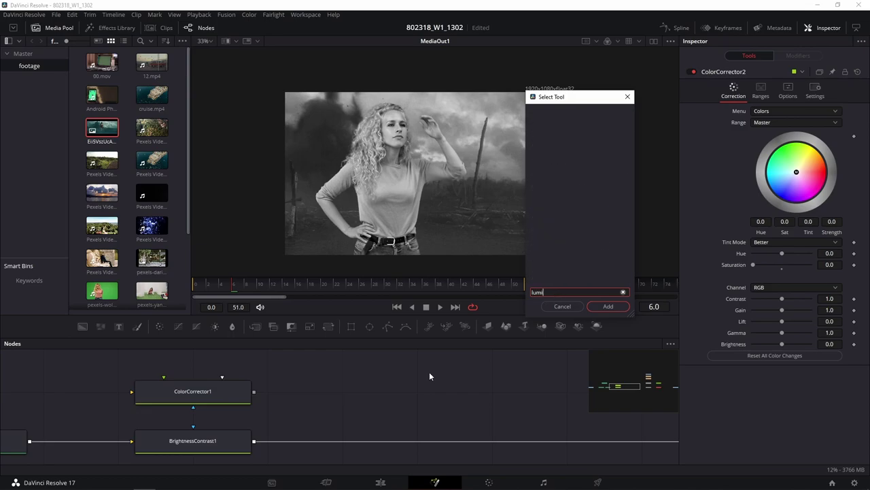
pyautogui.press('BackSpace')
pyautogui.press('BackSpace')
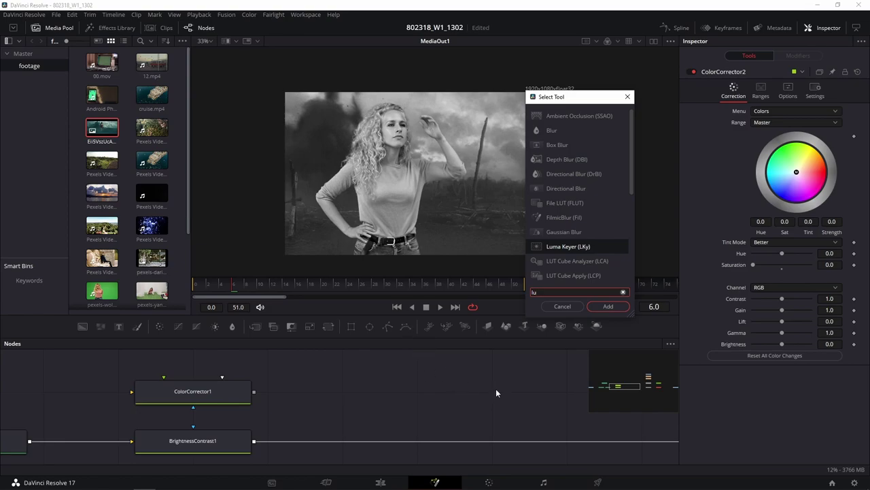
pyautogui.click(563, 306)
# Pan the Nodes panel back to Merge1 and zoom the viewer in and out on the composite
pyautogui.moveTo(474, 417); pyautogui.dragTo(304, 378)
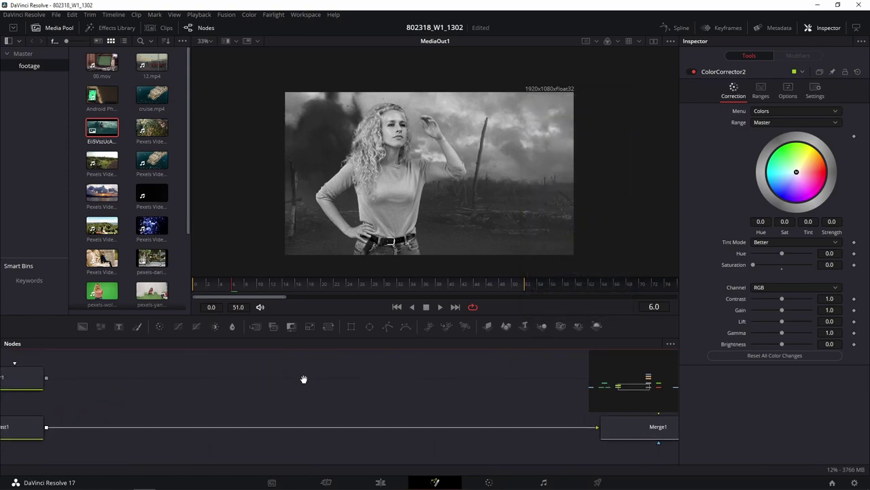
pyautogui.hscroll(5, 520, 401)
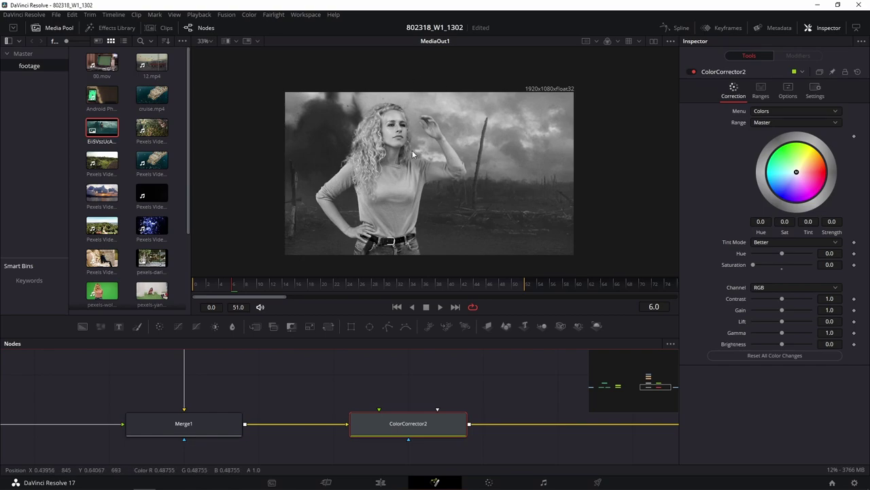
pyautogui.scroll(3, 400, 151)
pyautogui.scroll(2, 419, 174)
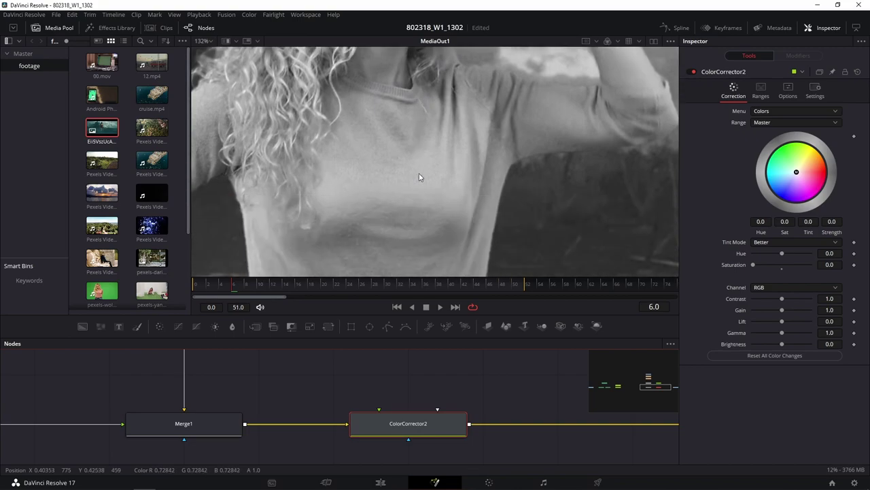
pyautogui.scroll(-2, 419, 173)
pyautogui.scroll(-2, 419, 173)
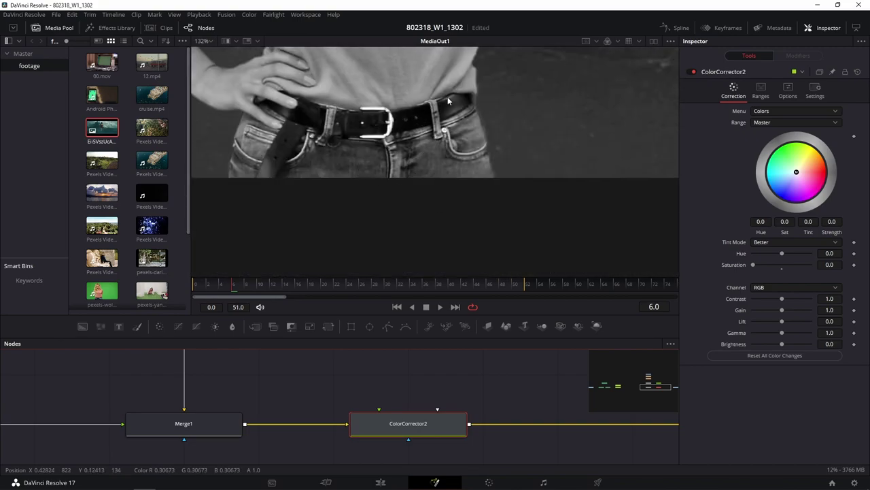
pyautogui.scroll(-1, 447, 101)
pyautogui.scroll(-1, 532, 180)
pyautogui.scroll(-1, 502, 115)
pyautogui.scroll(-1, 474, 202)
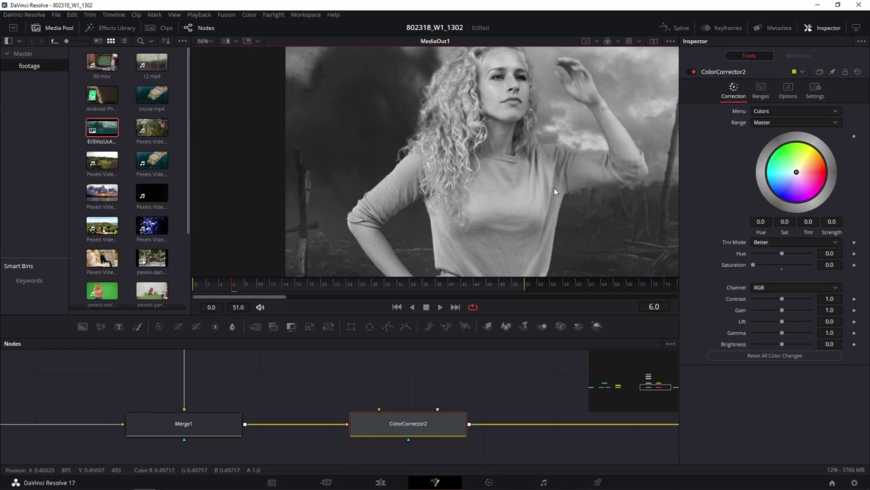
pyautogui.scroll(2, 554, 187)
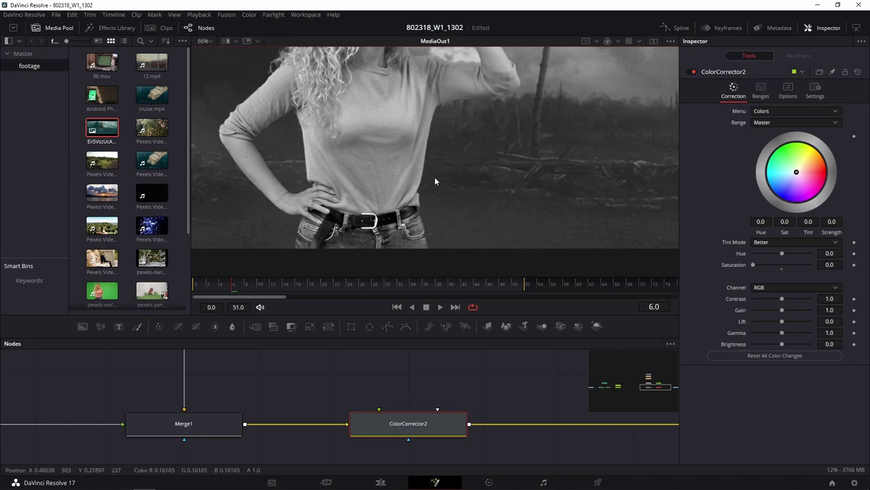
pyautogui.scroll(2, 443, 197)
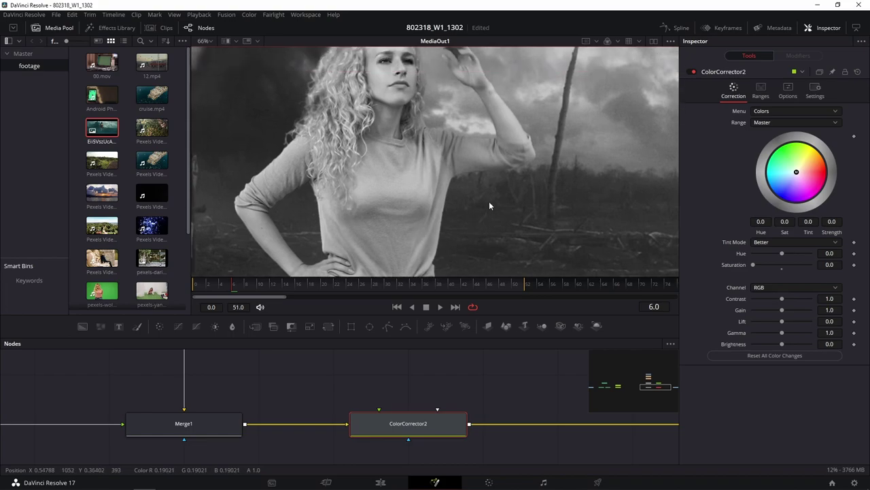
pyautogui.scroll(-2, 489, 201)
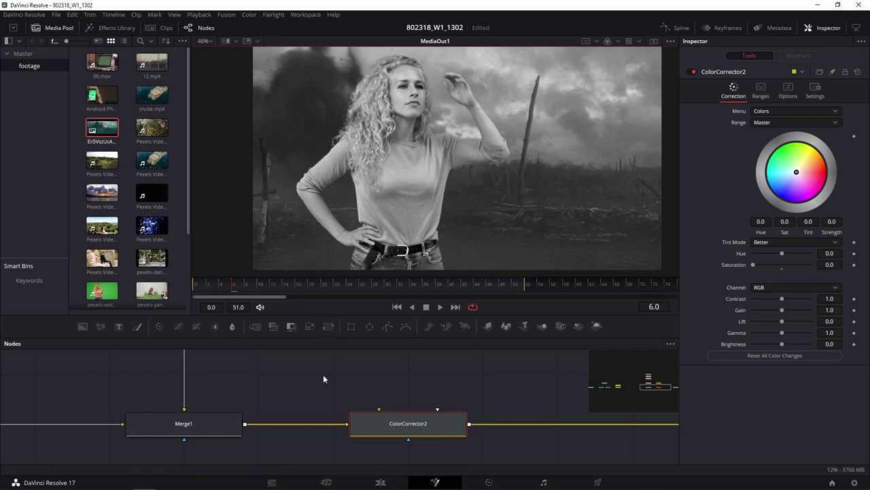
pyautogui.moveTo(323, 374)
pyautogui.mouseDown()
pyautogui.moveTo(397, 393)
pyautogui.moveTo(419, 360)
pyautogui.mouseUp()
pyautogui.click(301, 422)
pyautogui.hotkey('ctrl', 'p')
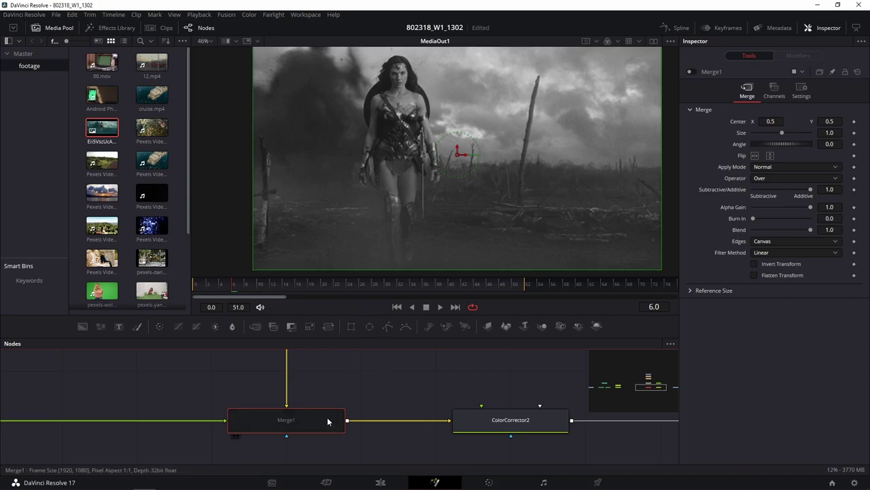
pyautogui.moveTo(330, 414)
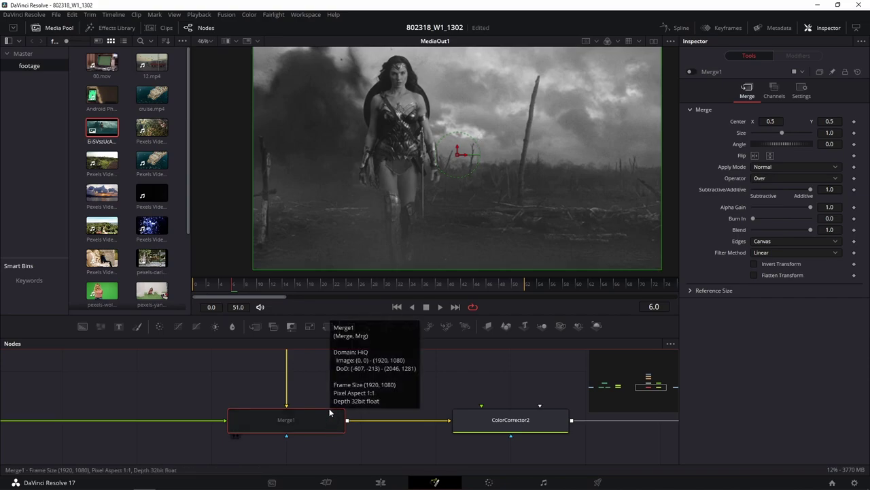
pyautogui.hotkey('ctrl', 's')
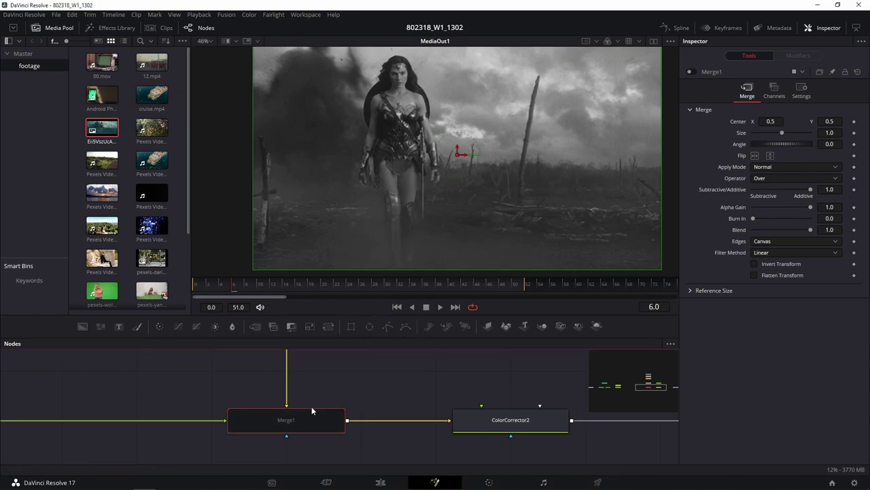
pyautogui.hotkey('ctrl', 'p')
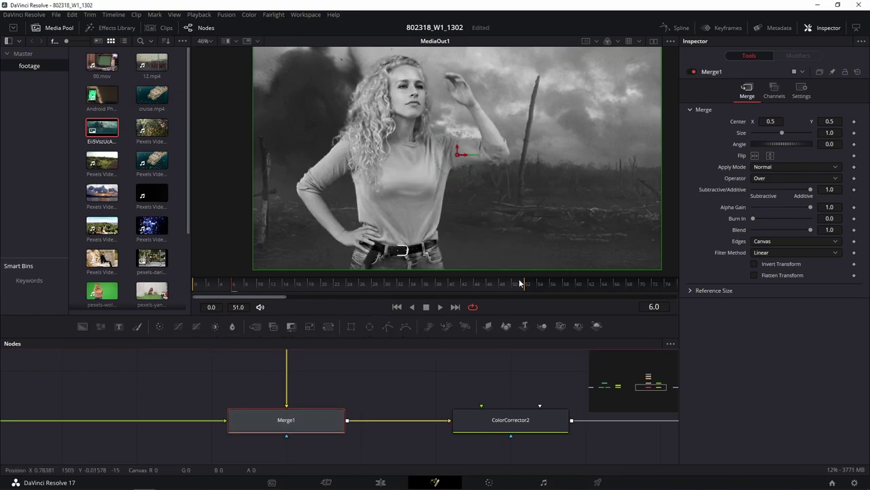
pyautogui.moveTo(494, 405); pyautogui.dragTo(233, 371)
# Push ColorCorrector2's gain to 5.0 to blow out the image, then reset it to 1.0
pyautogui.click(277, 408)
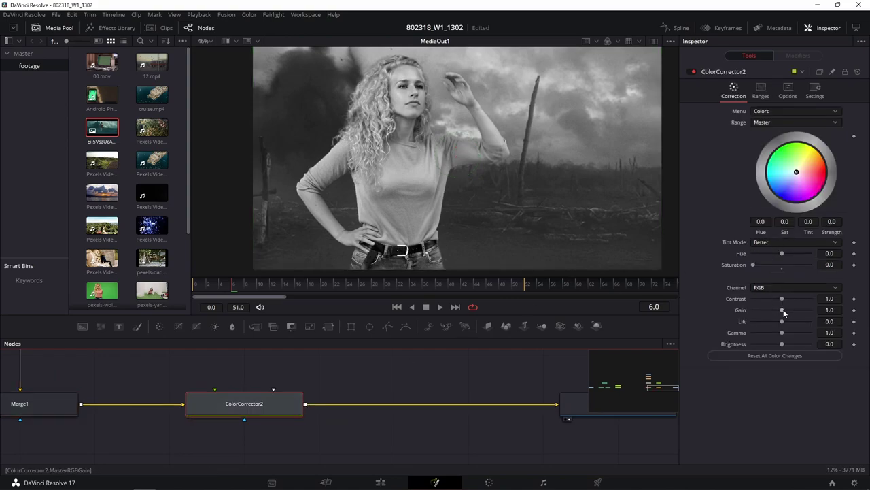
pyautogui.moveTo(782, 309); pyautogui.dragTo(828, 312)
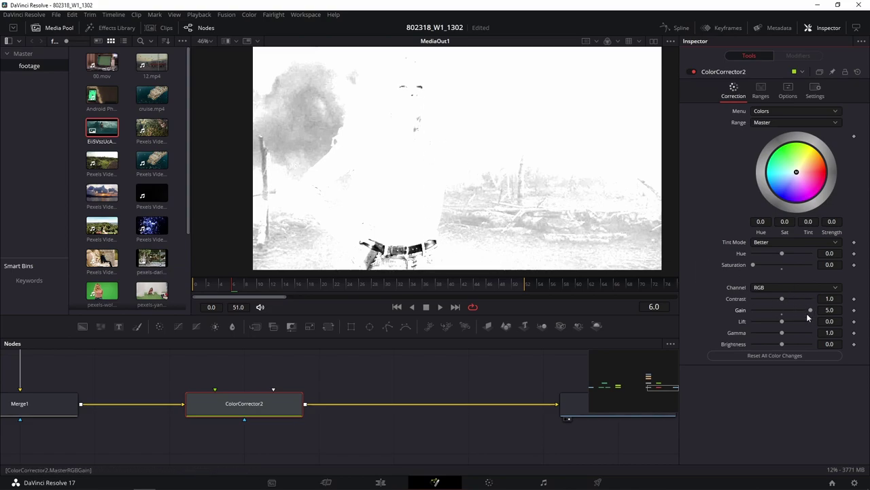
pyautogui.click(782, 311)
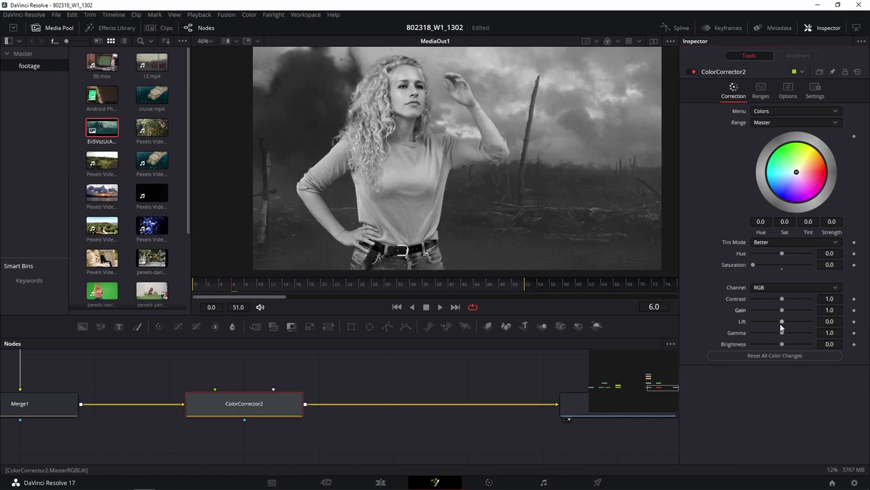
# Drop ColorCorrector2's gamma to 0, then raise it slightly to about 0.08 for a dim image
pyautogui.click(753, 333)
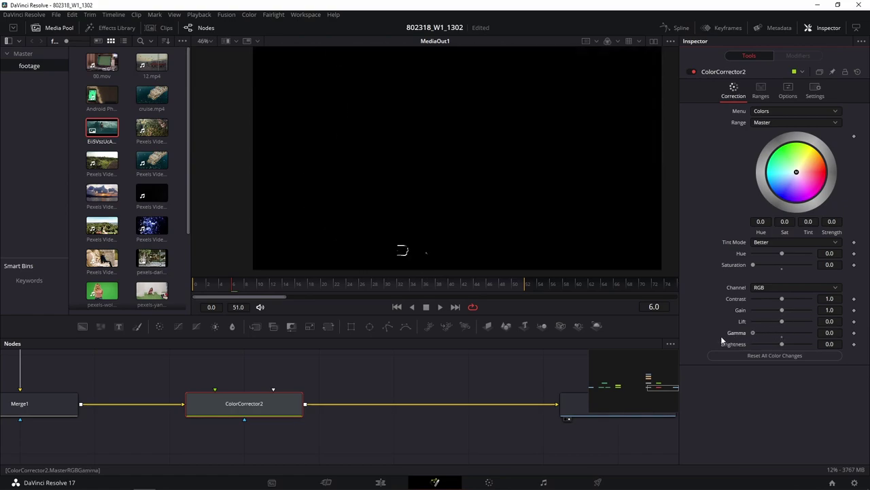
pyautogui.click(762, 332)
pyautogui.click(748, 334)
pyautogui.moveTo(753, 336); pyautogui.dragTo(755, 334)
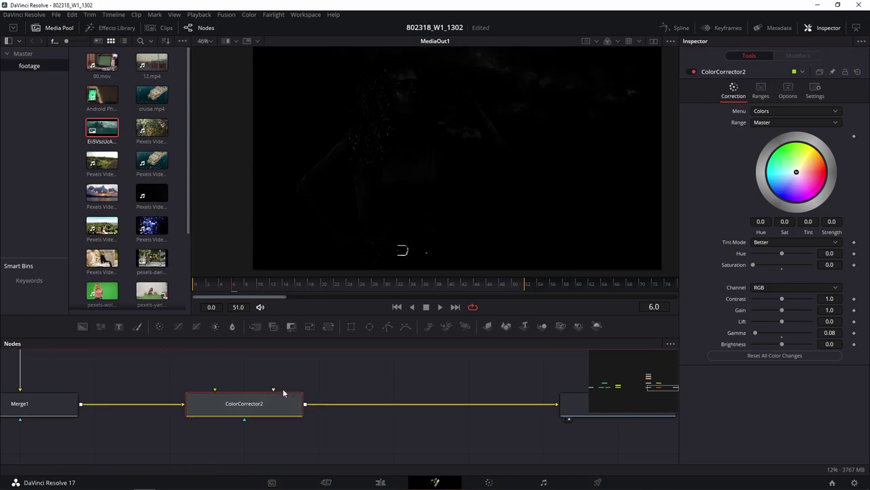
# Rename the ColorCorrector2 node to 'ColorHelper' with F2 and confirm
pyautogui.press('F2')
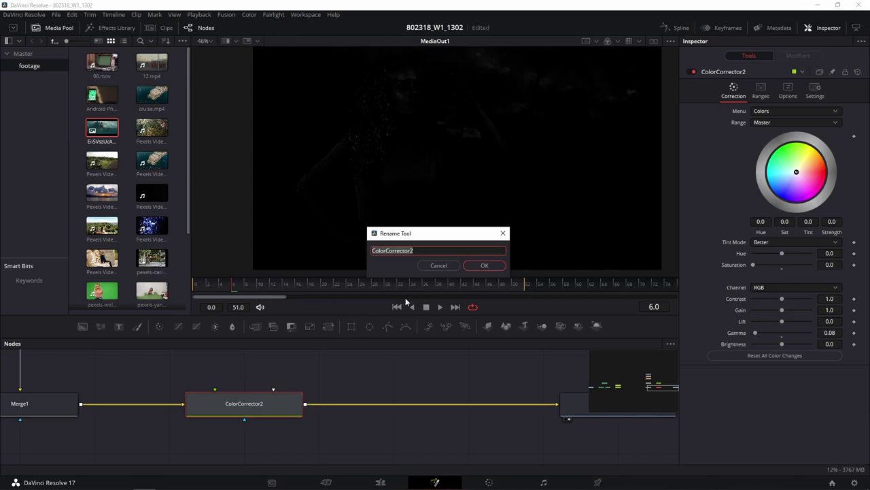
pyautogui.press('BackSpace')
pyautogui.press('BackSpace')
pyautogui.press('BackSpace')
pyautogui.press('BackSpace')
pyautogui.press('BackSpace')
pyautogui.press('BackSpace')
pyautogui.press('BackSpace')
pyautogui.press('BackSpace')
pyautogui.press('BackSpace')
pyautogui.write('Help')
pyautogui.write('er')
pyautogui.click(484, 266)
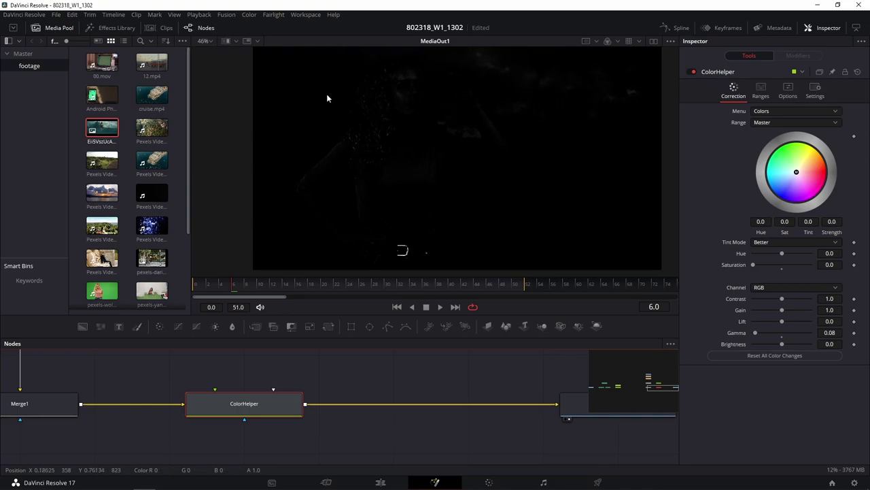
# Turn on the Color Inspector viewer overlay and raise ColorHelper's gamma to about 0.47
pyautogui.click(257, 41)
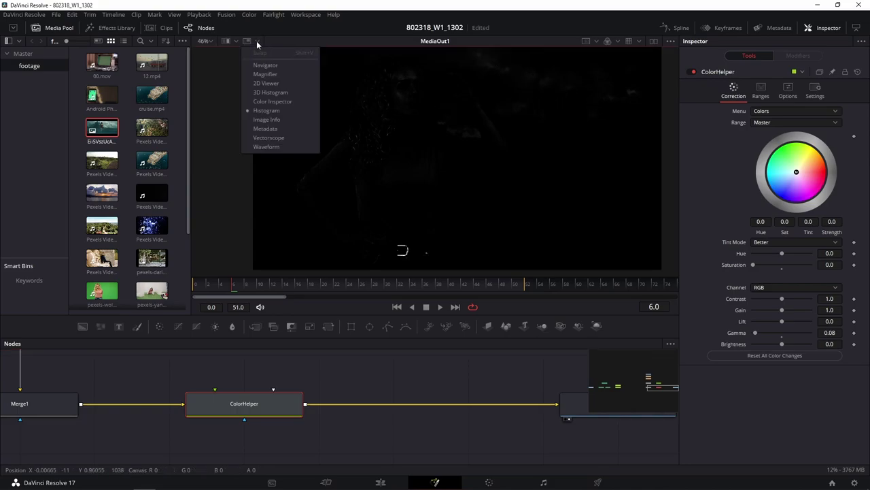
pyautogui.click(265, 101)
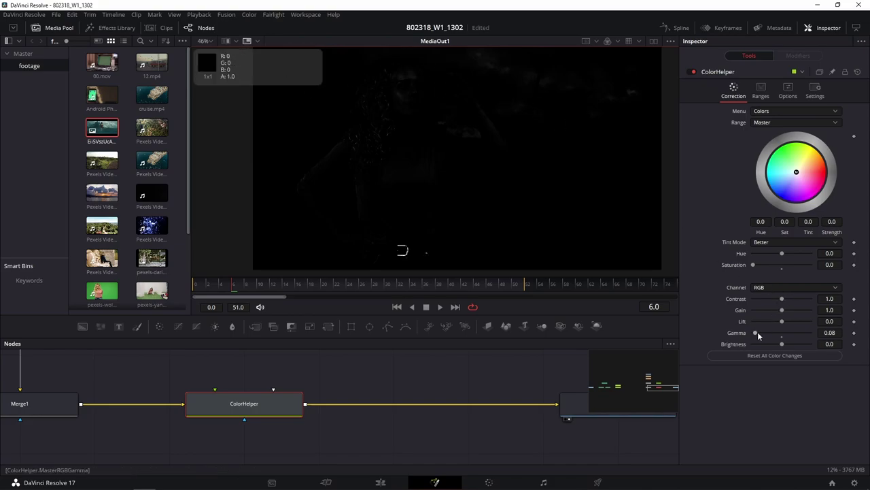
pyautogui.moveTo(755, 333); pyautogui.dragTo(758, 333)
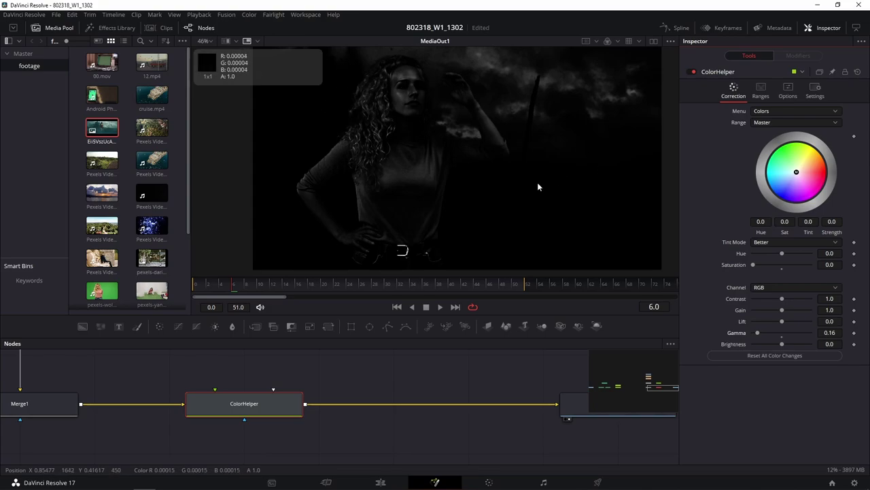
pyautogui.moveTo(758, 332); pyautogui.dragTo(769, 333)
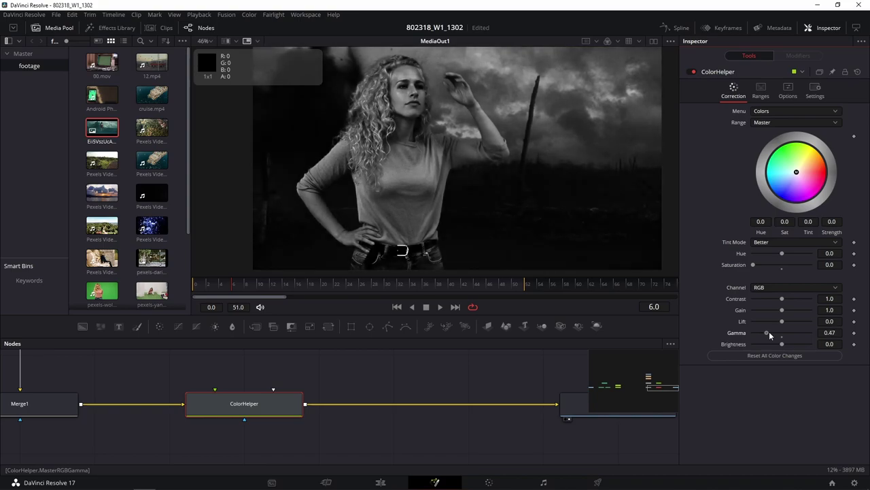
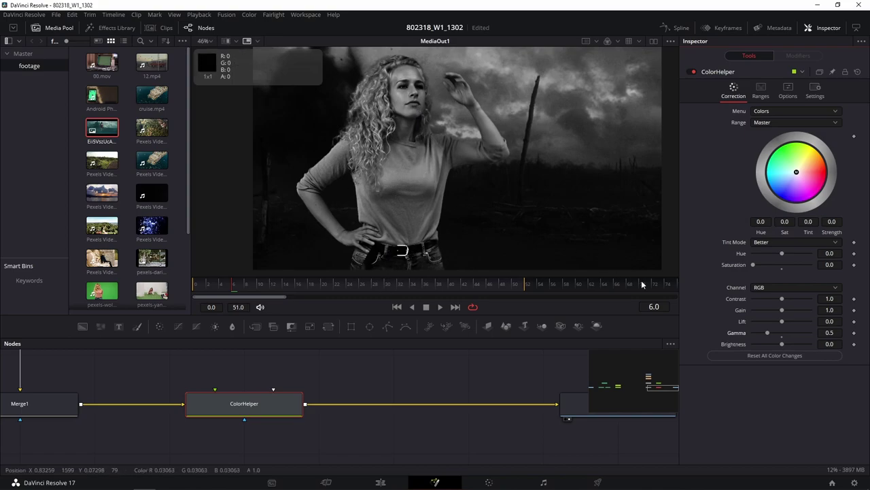
# Reset the ColorHelper gamma, darken it to check the shadows, then return it to 1.0
pyautogui.doubleClick(756, 335)
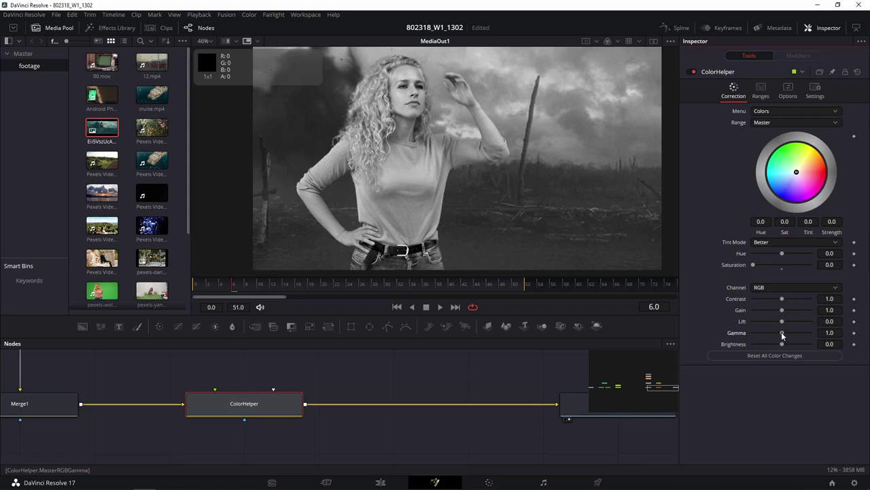
pyautogui.moveTo(782, 333); pyautogui.dragTo(755, 334)
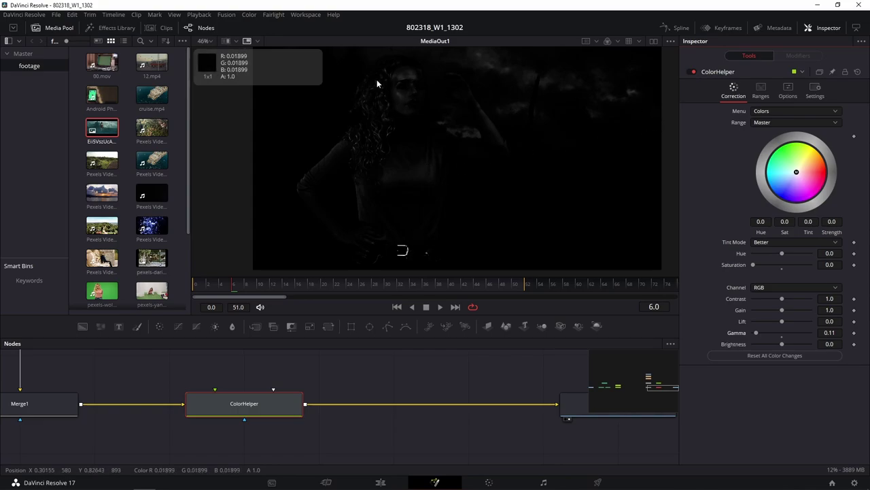
pyautogui.moveTo(756, 333)
pyautogui.mouseDown()
pyautogui.moveTo(782, 333)
pyautogui.moveTo(810, 310)
pyautogui.mouseUp()
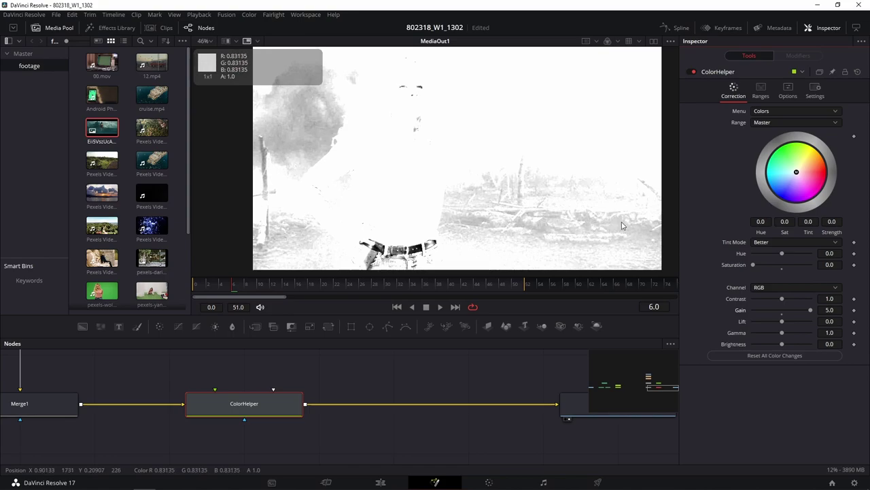
# Raise the ColorHelper gain to blow out the highlights, then reset it to 1.0
pyautogui.click(782, 309)
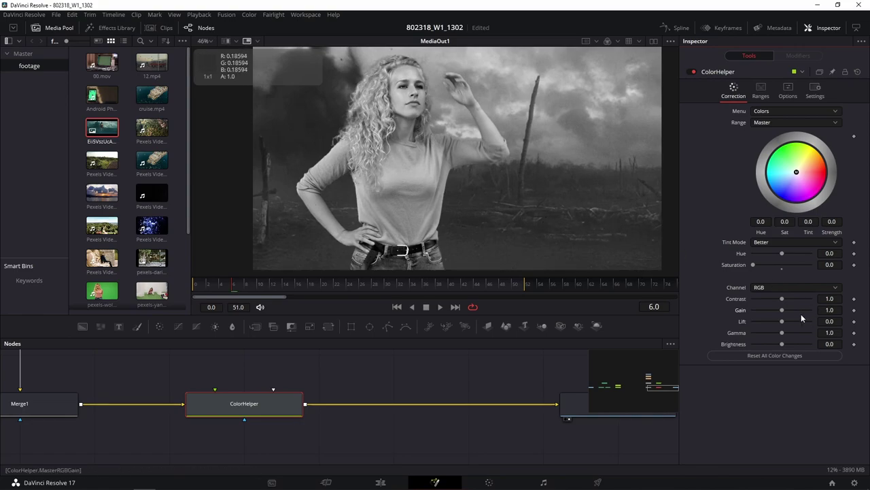
pyautogui.moveTo(782, 309)
pyautogui.mouseDown()
pyautogui.moveTo(811, 309)
pyautogui.moveTo(797, 309)
pyautogui.mouseUp()
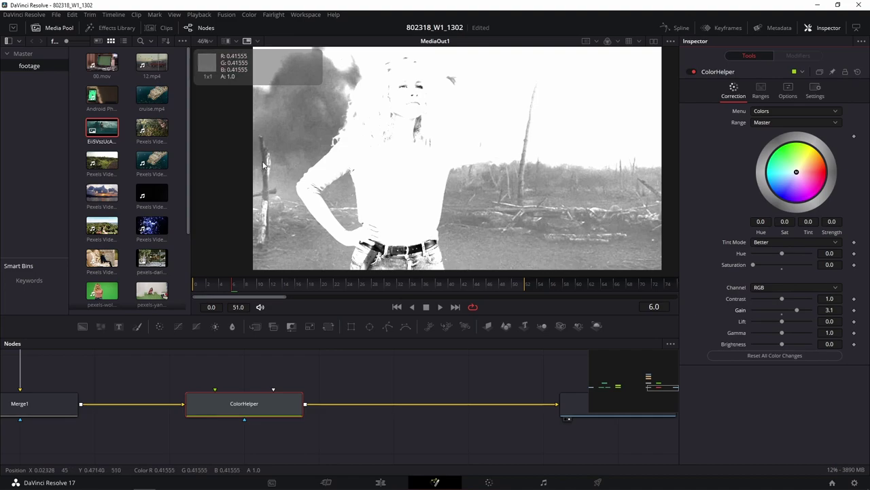
pyautogui.doubleClick(781, 313)
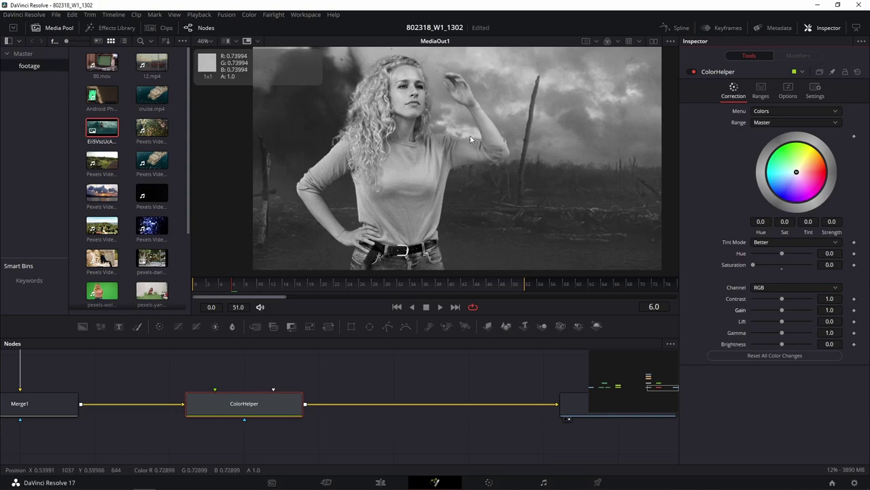
pyautogui.moveTo(428, 376)
pyautogui.mouseDown()
pyautogui.moveTo(487, 375)
pyautogui.moveTo(567, 400)
pyautogui.moveTo(433, 402)
pyautogui.mouseUp()
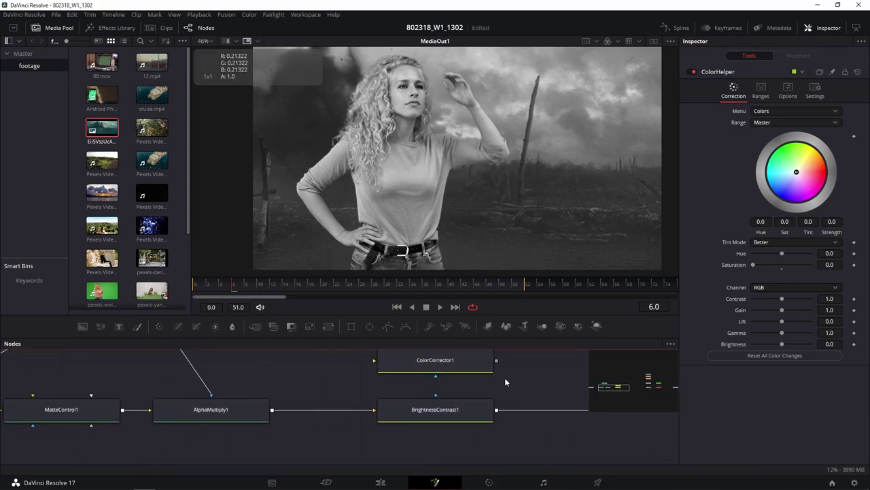
# Enable Pre-Divide/Post-Multiply on BrightnessContrast1 and set its gamma to 1.06 and gain to 0.86
pyautogui.click(331, 446)
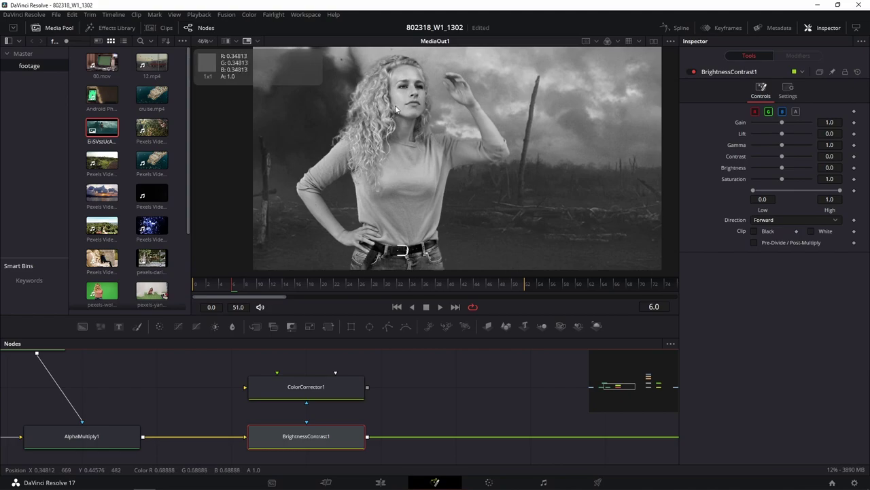
pyautogui.click(754, 242)
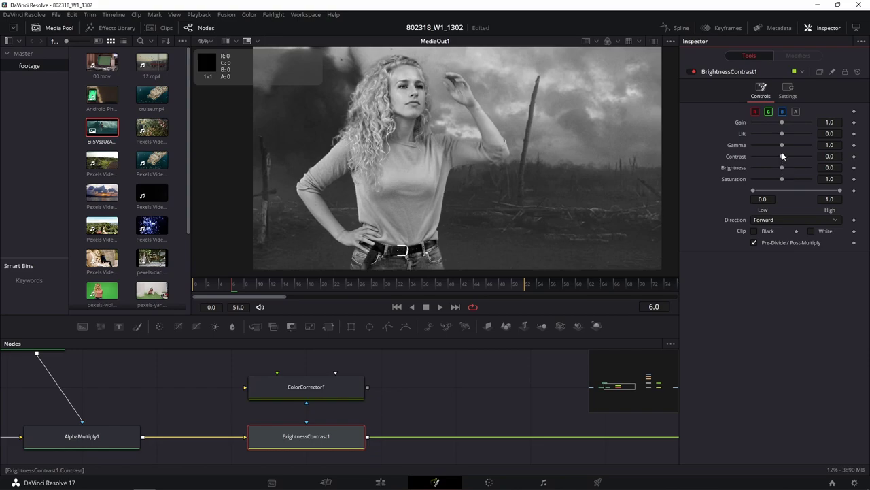
pyautogui.moveTo(782, 145); pyautogui.dragTo(786, 145)
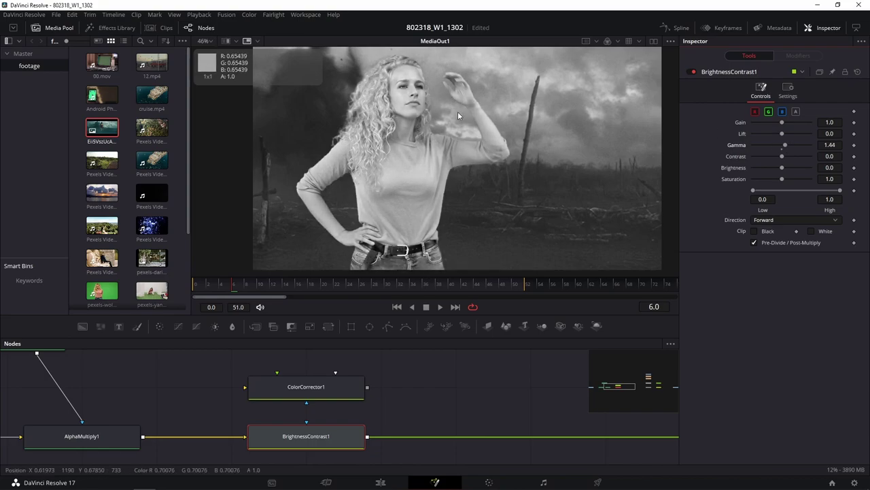
pyautogui.scroll(2, 457, 112)
pyautogui.scroll(2, 508, 174)
pyautogui.scroll(2, 408, 170)
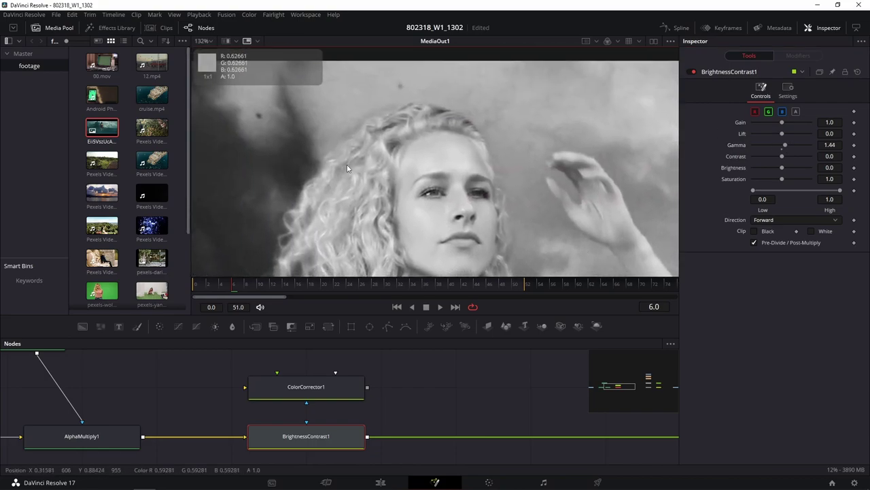
pyautogui.moveTo(785, 146); pyautogui.dragTo(784, 147)
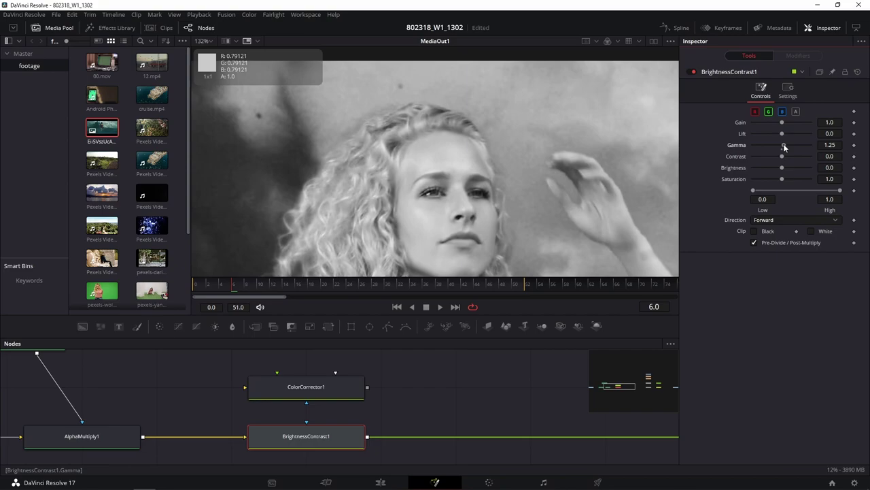
pyautogui.moveTo(784, 145); pyautogui.dragTo(783, 146)
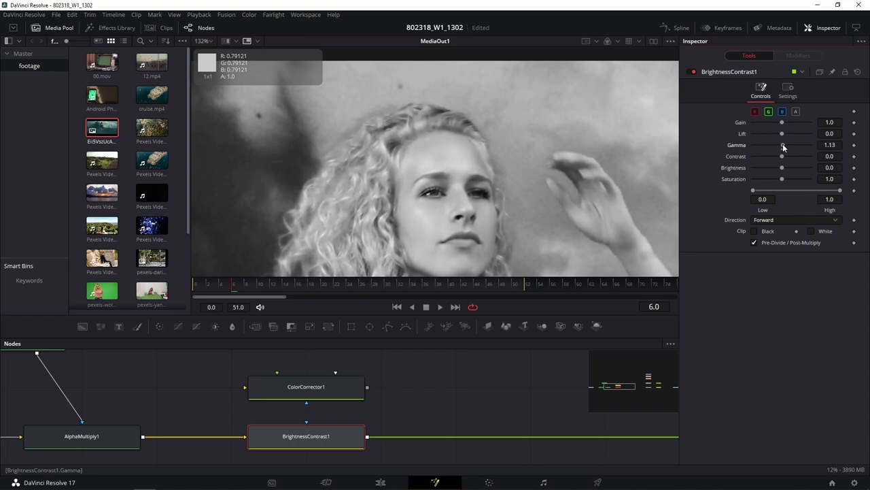
pyautogui.moveTo(784, 147); pyautogui.dragTo(777, 123)
pyautogui.scroll(-5, 496, 191)
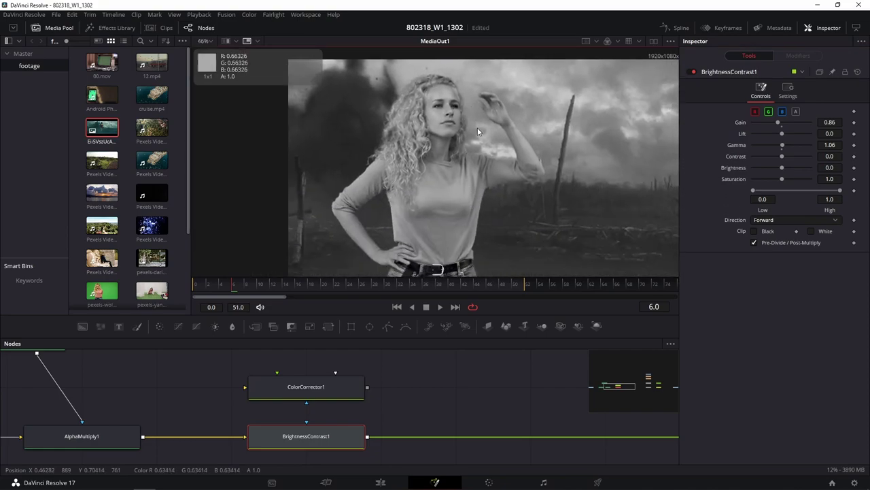
# Toggle BrightnessContrast1 off and on to compare the correction
pyautogui.click(691, 72)
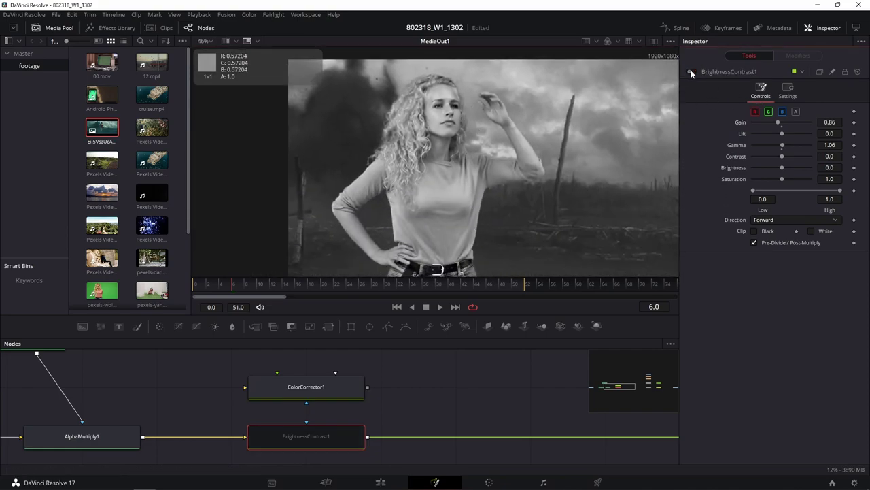
pyautogui.click(690, 72)
pyautogui.click(691, 73)
pyautogui.click(693, 70)
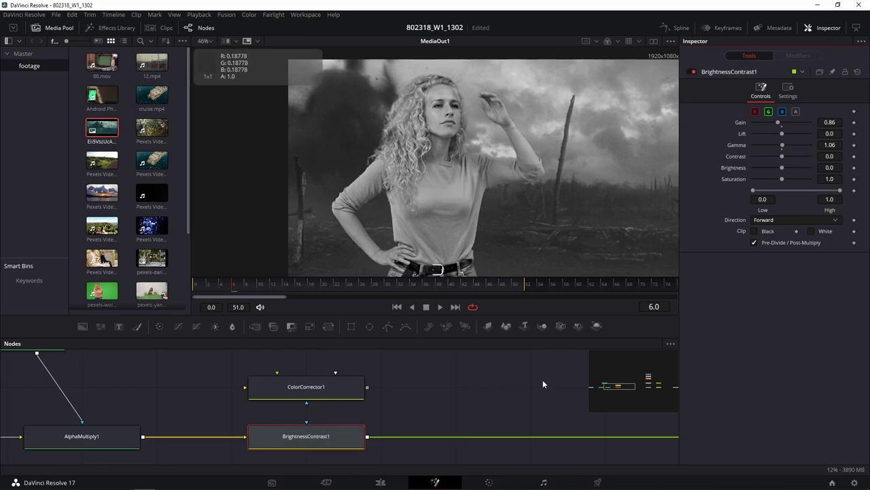
# Disable the ColorHelper node so the composite shows in full colour
pyautogui.moveTo(543, 379); pyautogui.dragTo(274, 363)
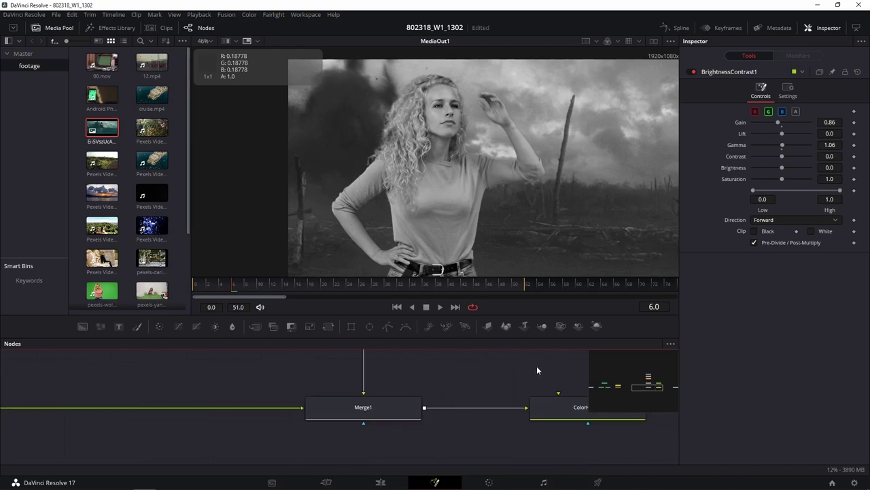
pyautogui.moveTo(536, 366); pyautogui.dragTo(425, 405)
pyautogui.click(424, 406)
pyautogui.click(692, 71)
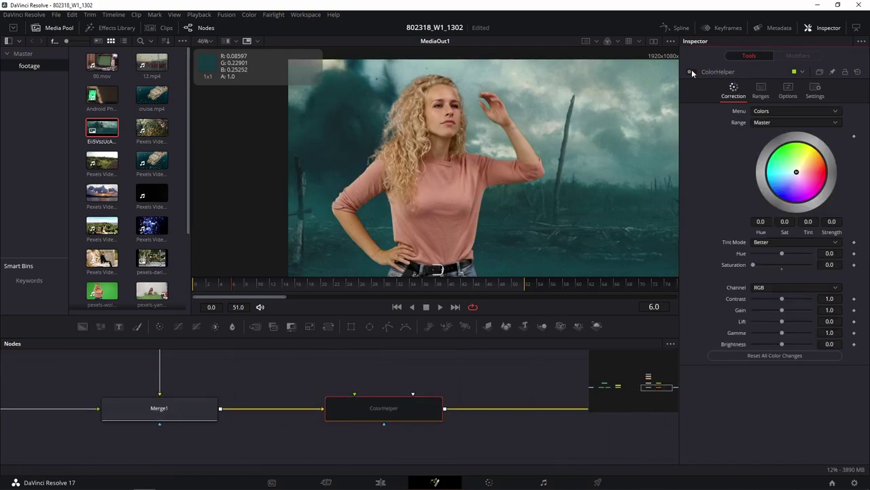
# Compare BrightnessContrast1 on and off in colour, then show its Settings tab
pyautogui.moveTo(331, 397); pyautogui.dragTo(536, 456)
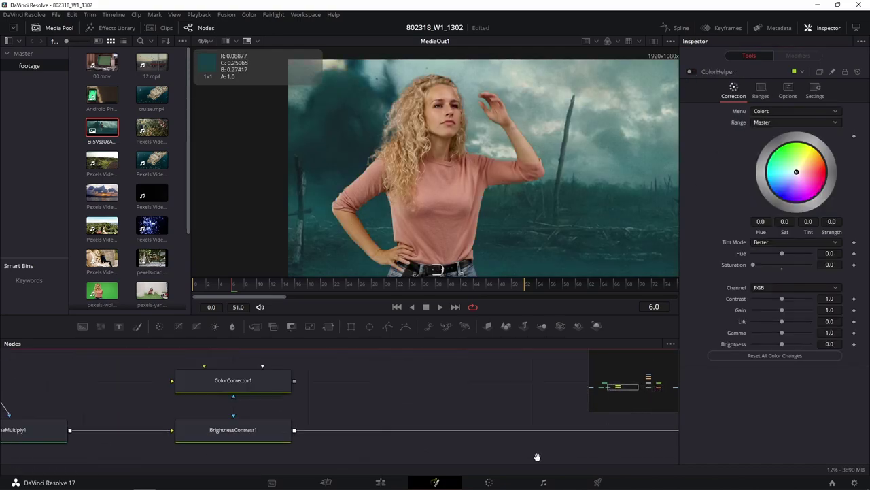
pyautogui.click(307, 448)
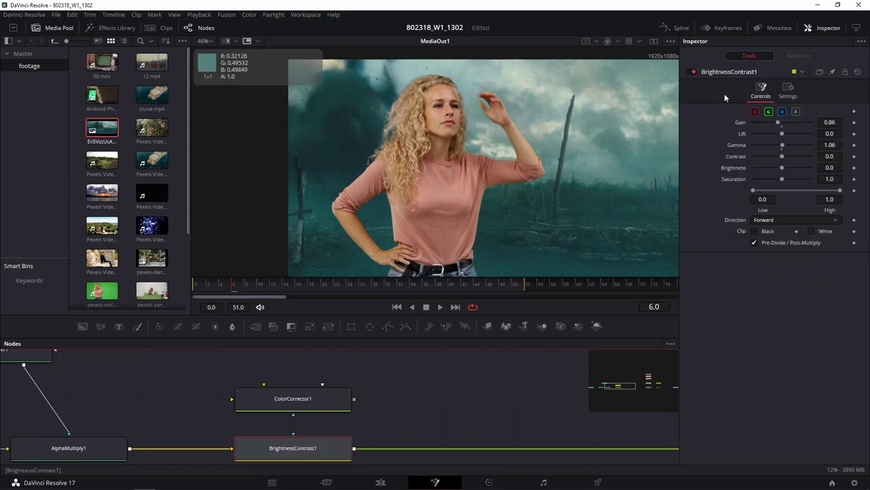
pyautogui.click(692, 70)
pyautogui.click(692, 70)
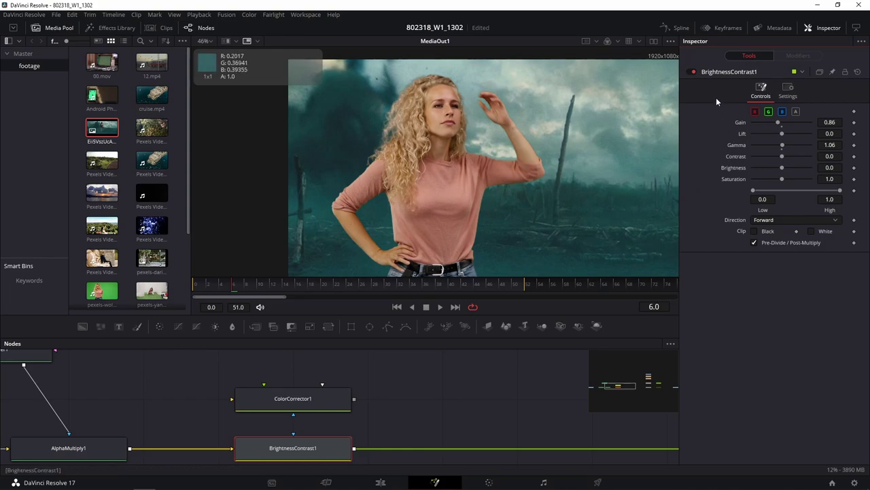
pyautogui.click(787, 95)
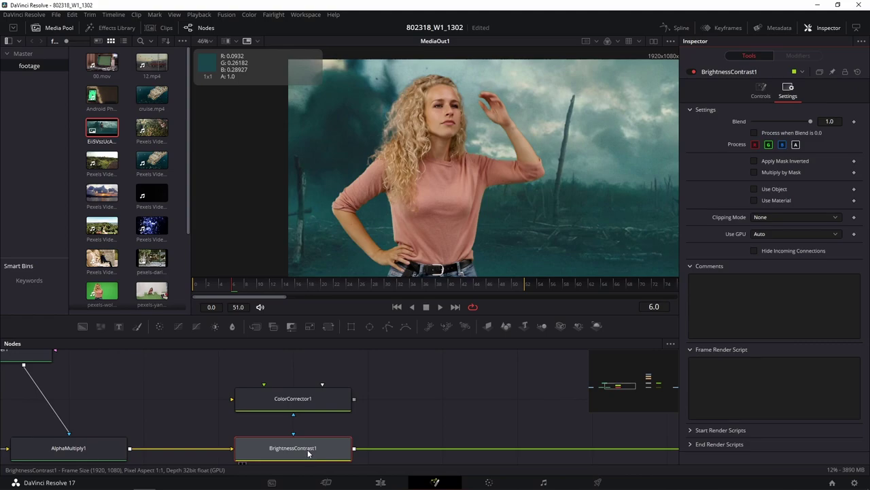
pyautogui.moveTo(309, 439)
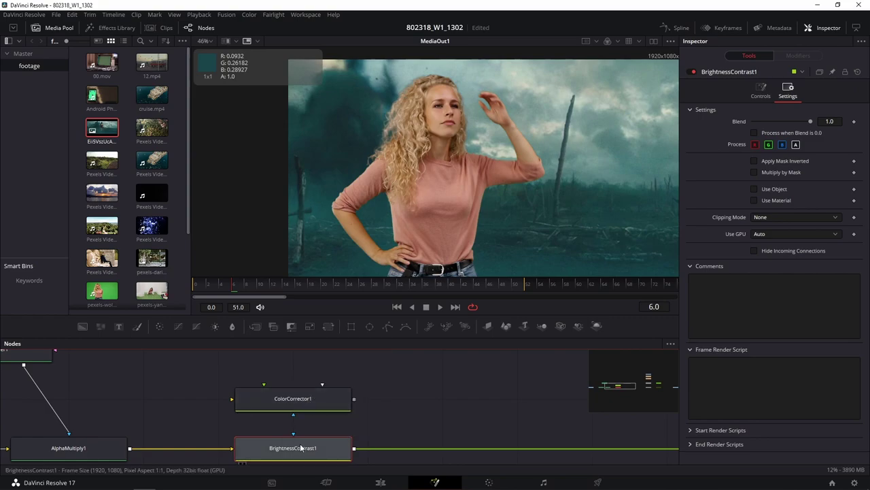
# Rename BrightnessContrast1 to 'Contrast'
pyautogui.press('F2')
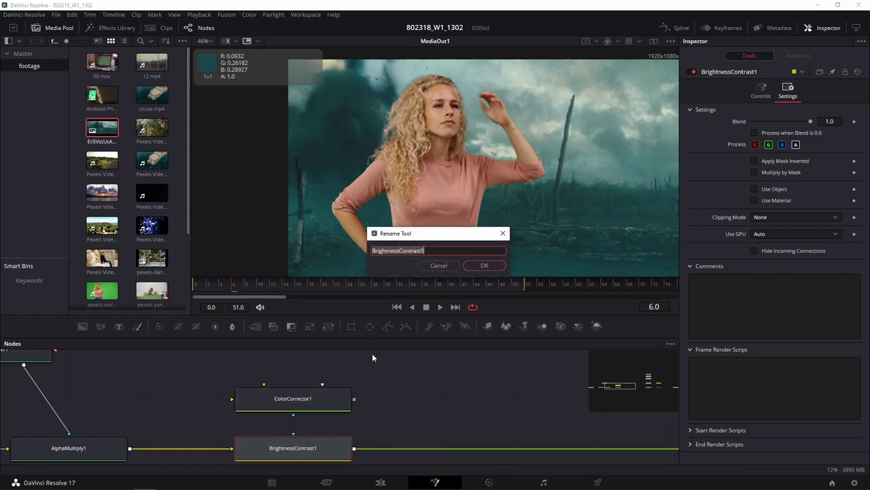
pyautogui.write('Con')
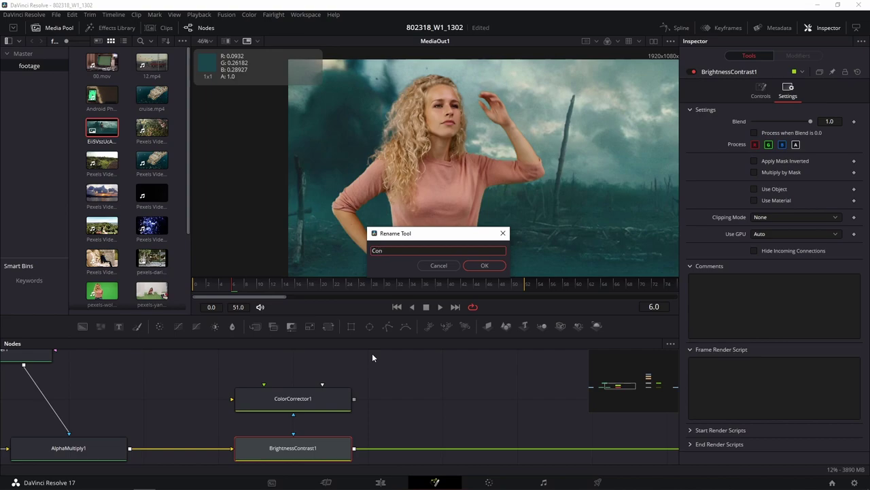
pyautogui.write('tras')
pyautogui.write('t')
pyautogui.press('Return')
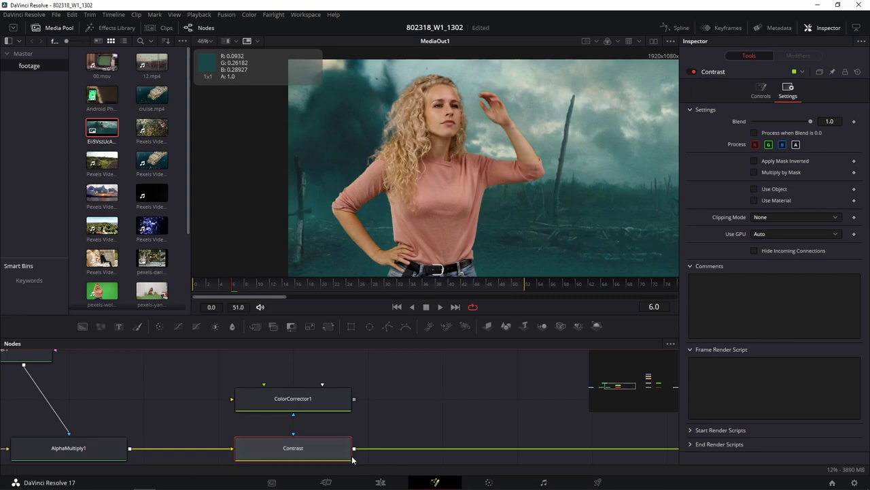
# Reselect the Contrast node and show its Controls tab with gain, lift and gamma
pyautogui.moveTo(372, 398); pyautogui.dragTo(301, 414)
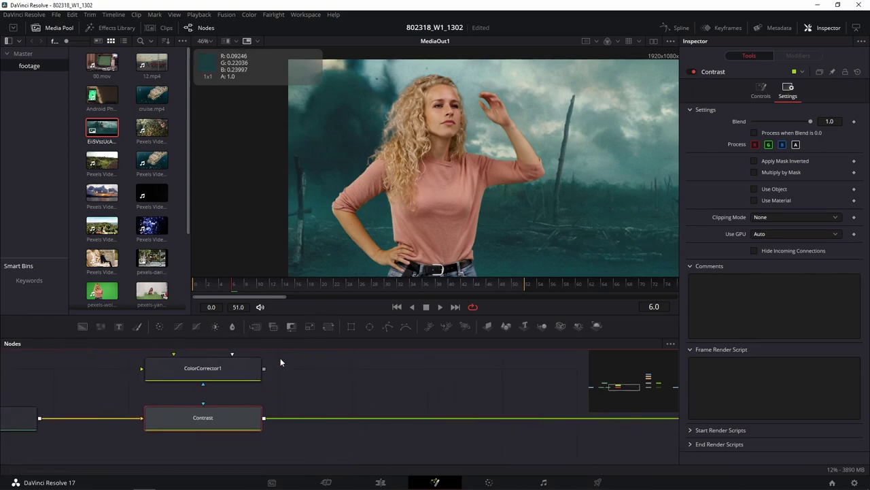
pyautogui.click(234, 370)
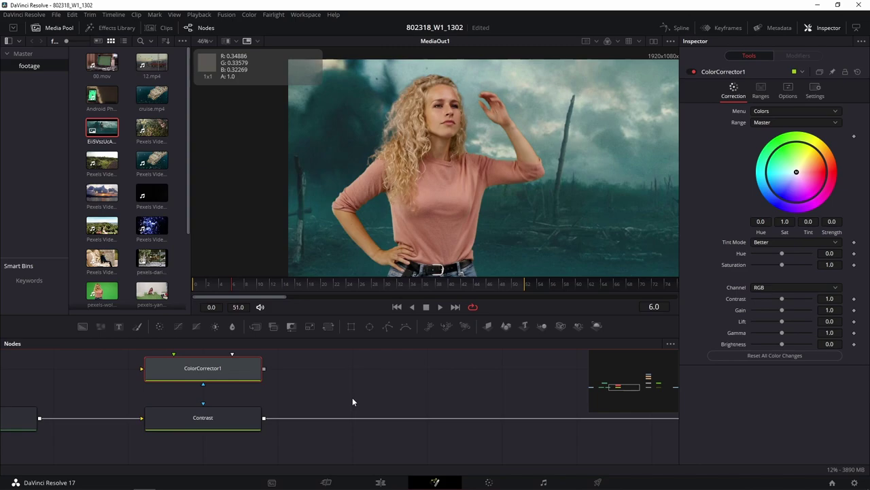
pyautogui.click(225, 418)
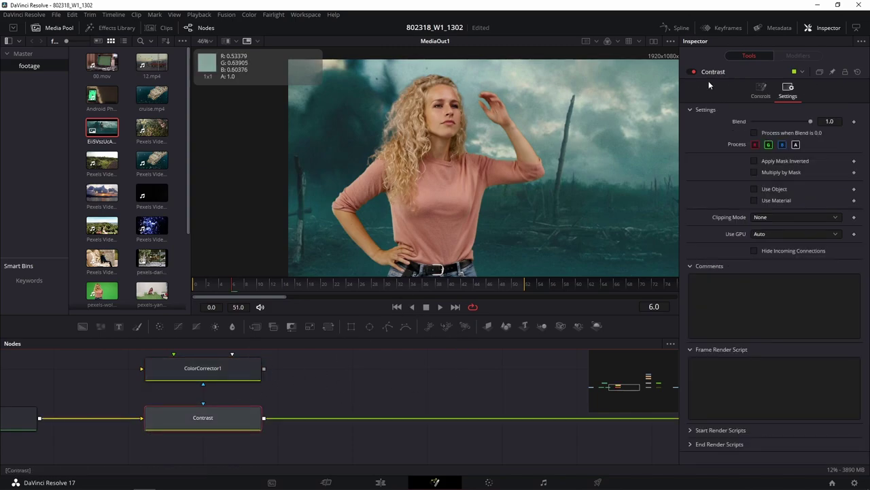
pyautogui.click(761, 91)
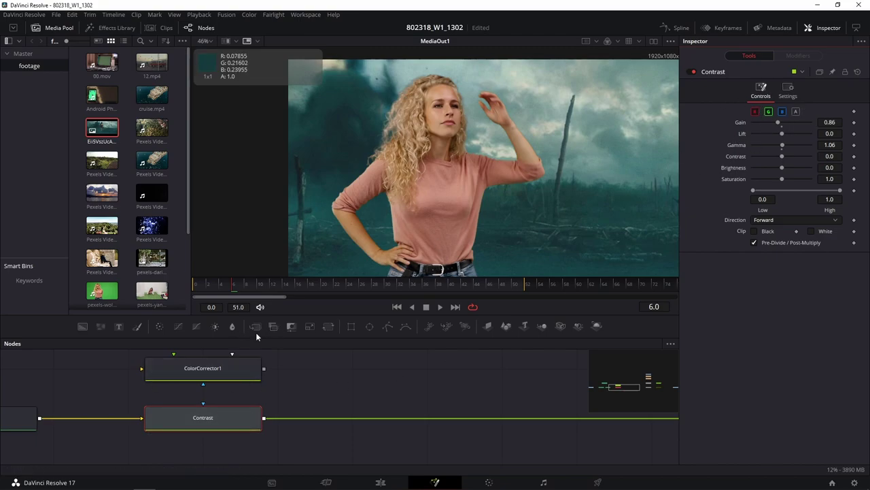
# Add a BrightnessContrast node after Contrast and view the composite through ColorHelper
pyautogui.moveTo(215, 326)
pyautogui.mouseDown()
pyautogui.moveTo(385, 393)
pyautogui.moveTo(351, 373)
pyautogui.moveTo(372, 422)
pyautogui.mouseUp()
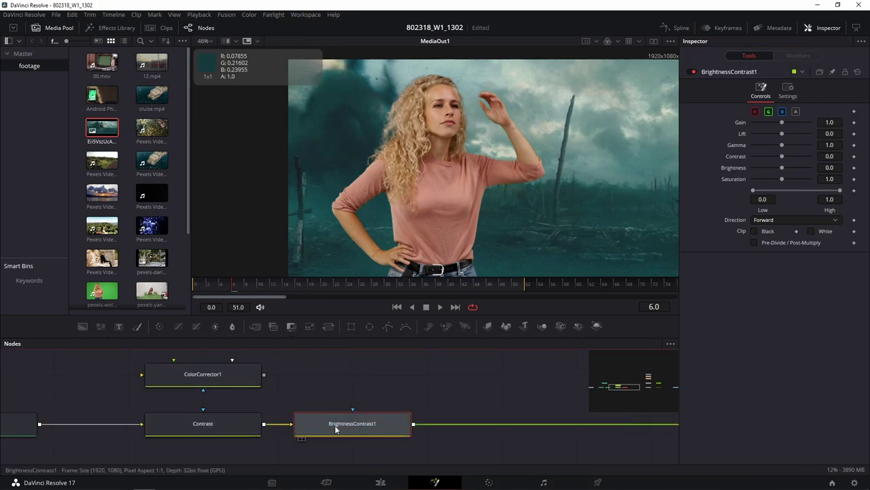
pyautogui.moveTo(455, 375); pyautogui.dragTo(275, 373)
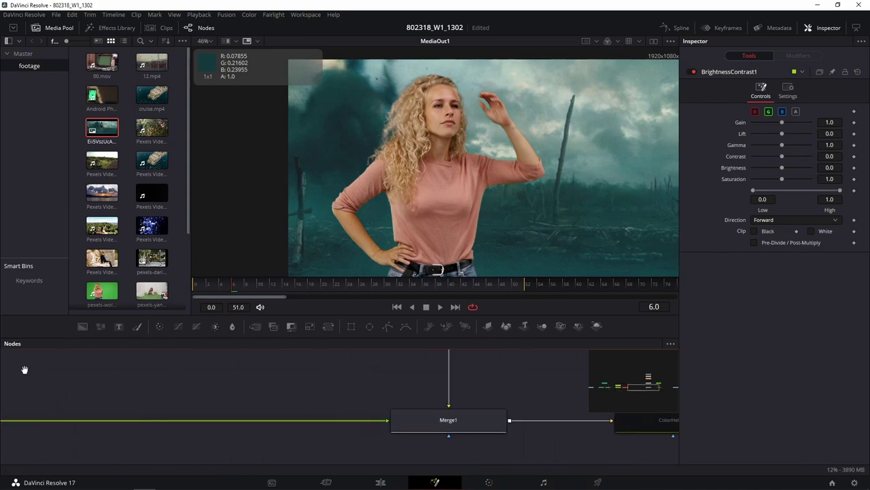
pyautogui.click(315, 435)
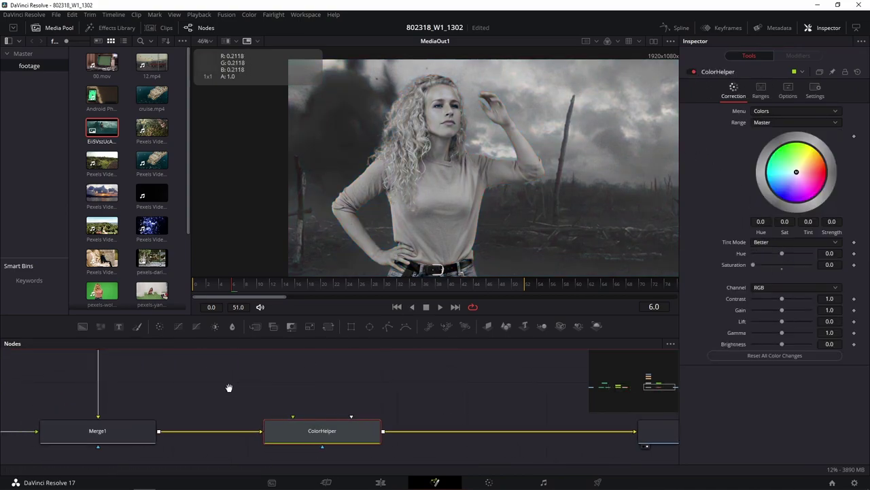
pyautogui.moveTo(286, 371)
pyautogui.mouseDown()
pyautogui.moveTo(186, 365)
pyautogui.moveTo(515, 363)
pyautogui.mouseUp()
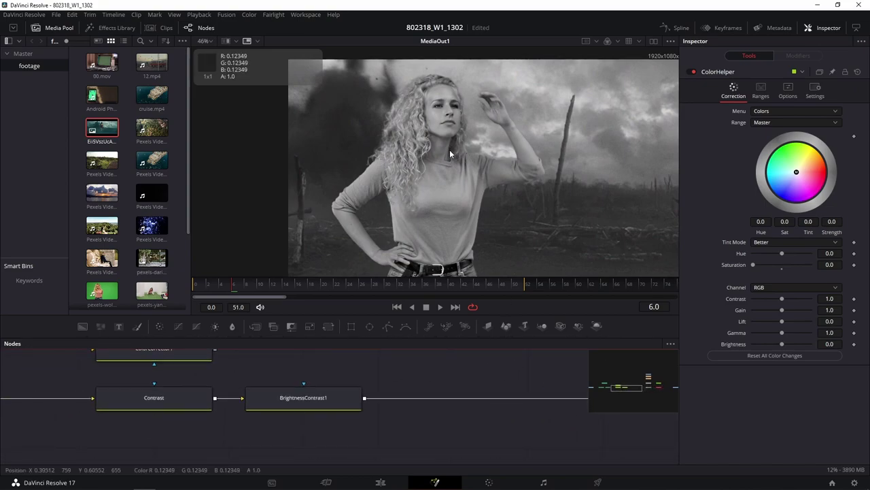
# Set the Contrast node's gamma to 1.13 and gain to 0.78
pyautogui.click(208, 402)
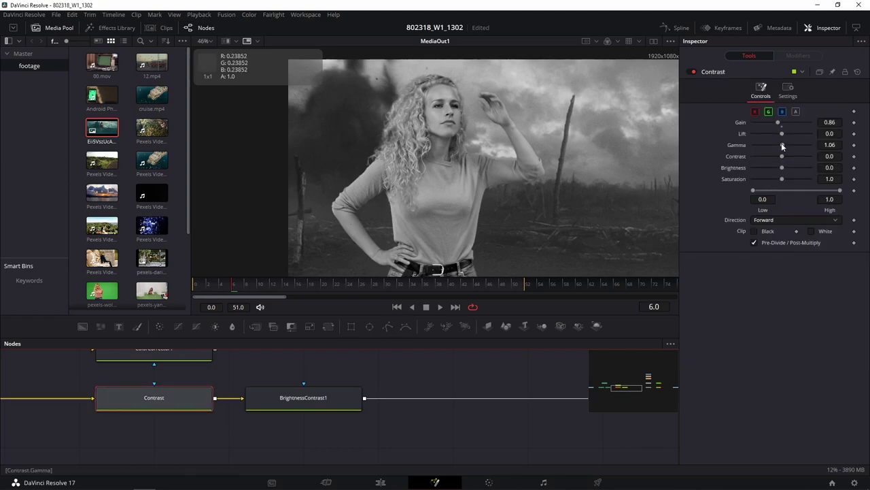
pyautogui.moveTo(782, 146); pyautogui.dragTo(782, 146)
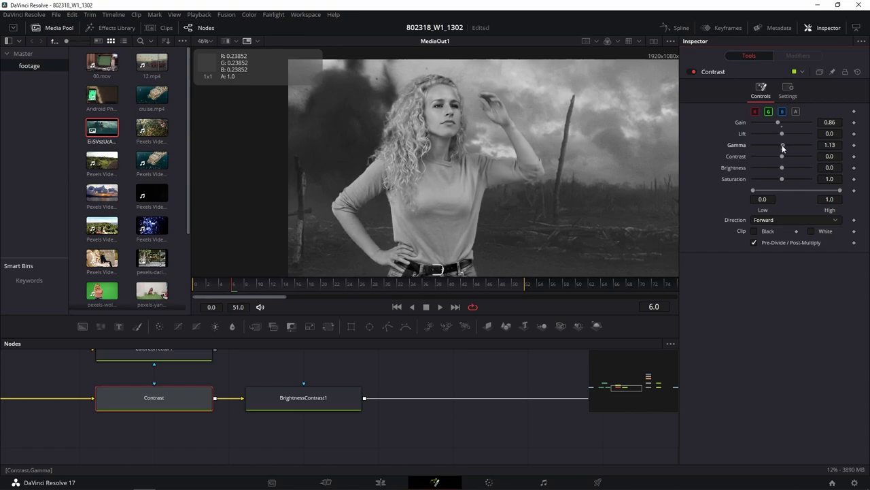
pyautogui.scroll(5, 478, 147)
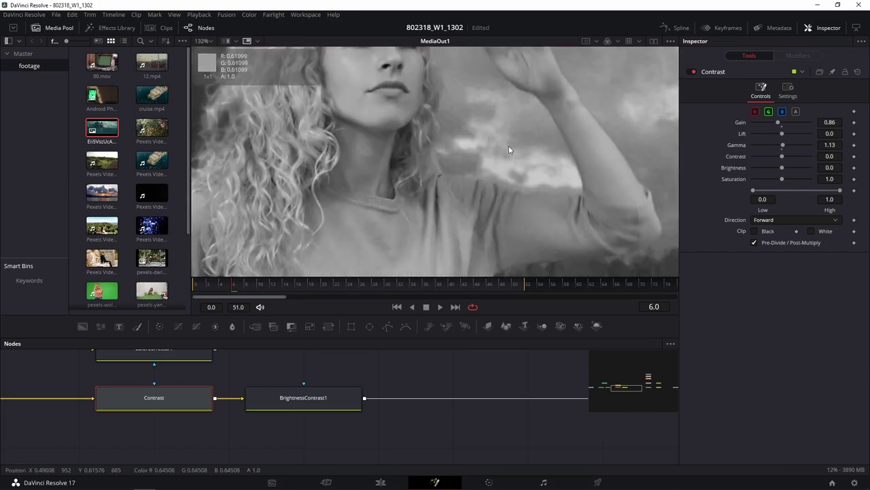
pyautogui.scroll(-3, 508, 146)
pyautogui.scroll(-2, 490, 144)
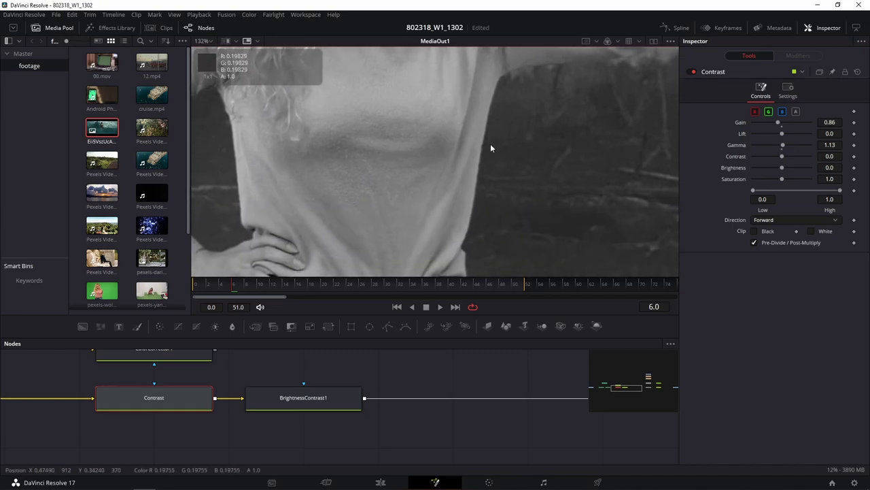
pyautogui.scroll(-2, 504, 99)
pyautogui.scroll(4, 505, 203)
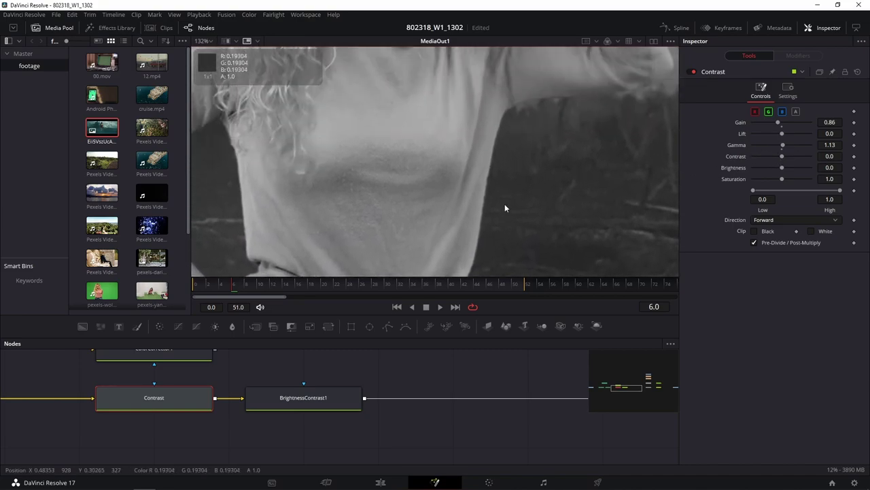
pyautogui.scroll(1, 504, 208)
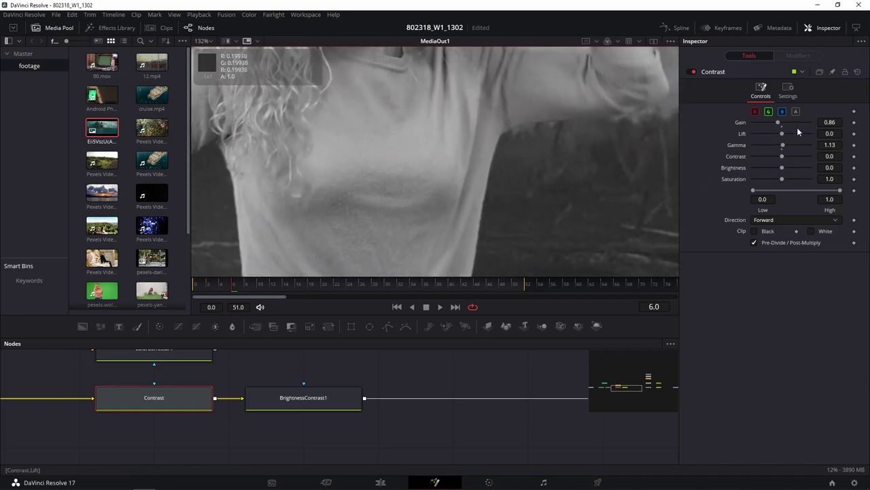
pyautogui.scroll(2, 471, 225)
pyautogui.scroll(2, 474, 270)
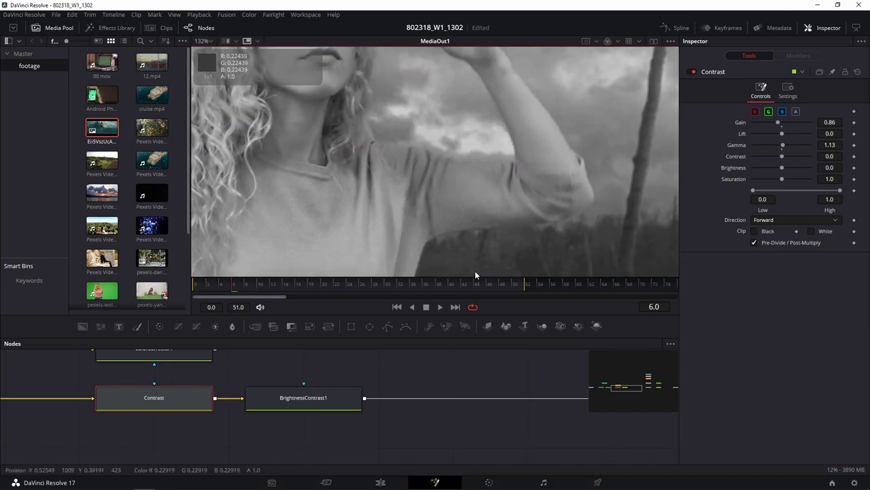
pyautogui.scroll(1, 480, 210)
pyautogui.scroll(2, 480, 213)
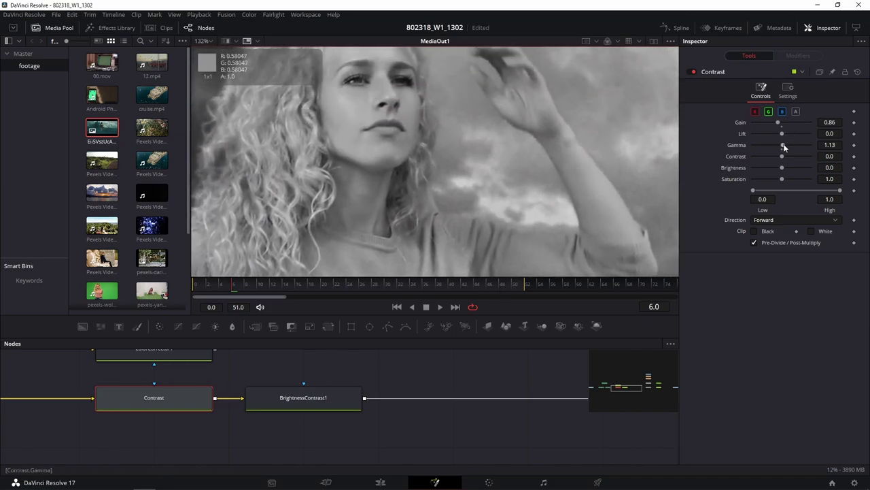
pyautogui.moveTo(783, 145); pyautogui.dragTo(784, 143)
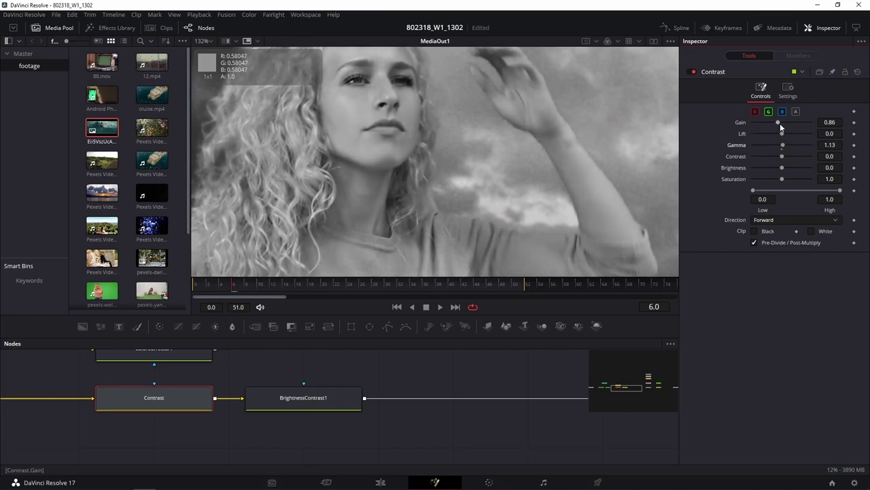
pyautogui.moveTo(777, 123)
pyautogui.mouseDown()
pyautogui.moveTo(764, 127)
pyautogui.moveTo(774, 126)
pyautogui.mouseUp()
pyautogui.scroll(-5, 492, 182)
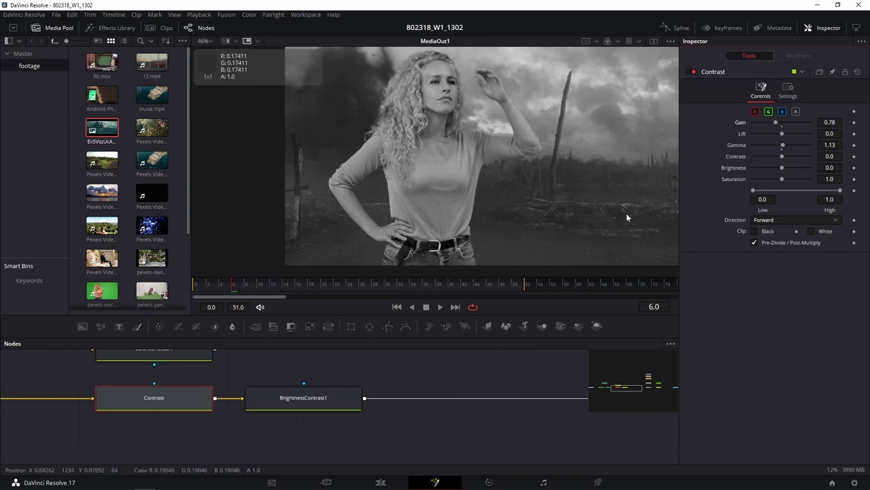
# Select BrightnessContrast1 and zoom and pan the greyscale viewer onto the woman's face
pyautogui.click(312, 398)
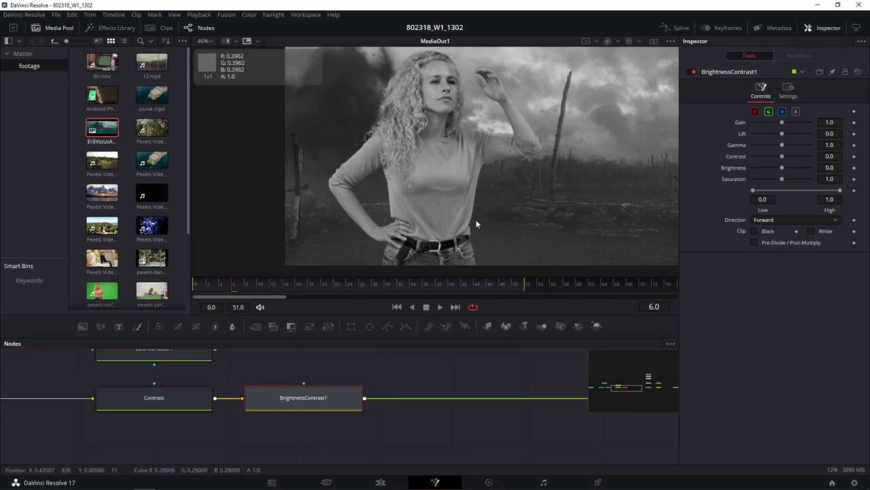
pyautogui.scroll(2, 459, 178)
pyautogui.scroll(2, 499, 170)
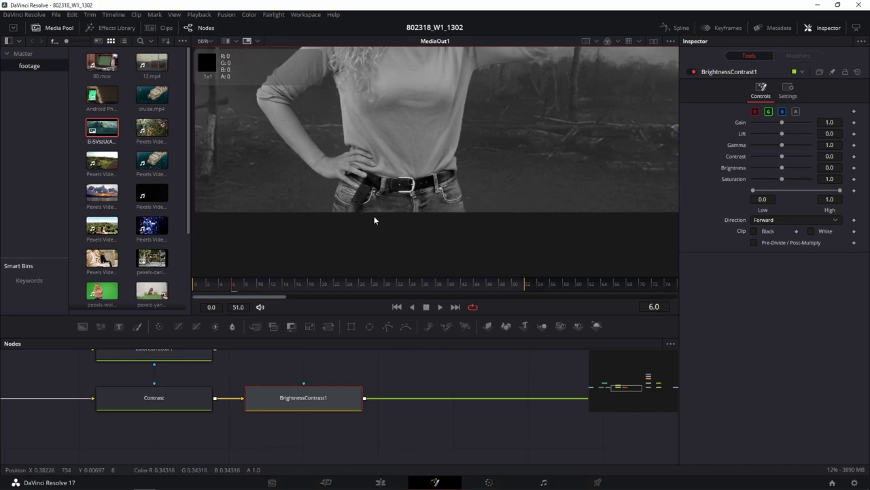
pyautogui.moveTo(473, 149); pyautogui.dragTo(411, 216)
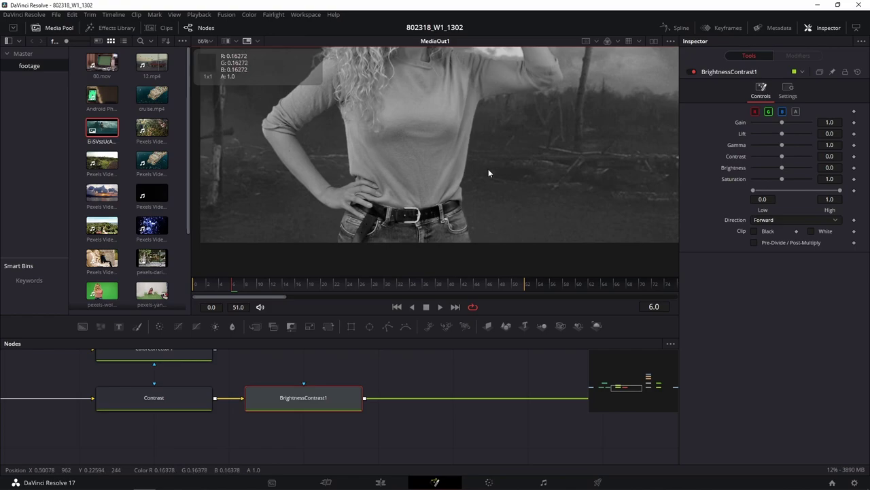
pyautogui.moveTo(498, 175); pyautogui.dragTo(473, 197)
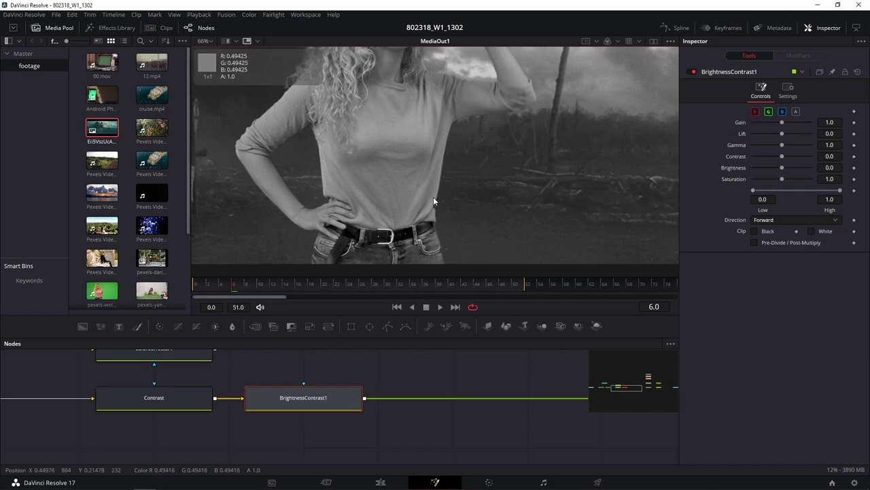
pyautogui.scroll(2, 418, 156)
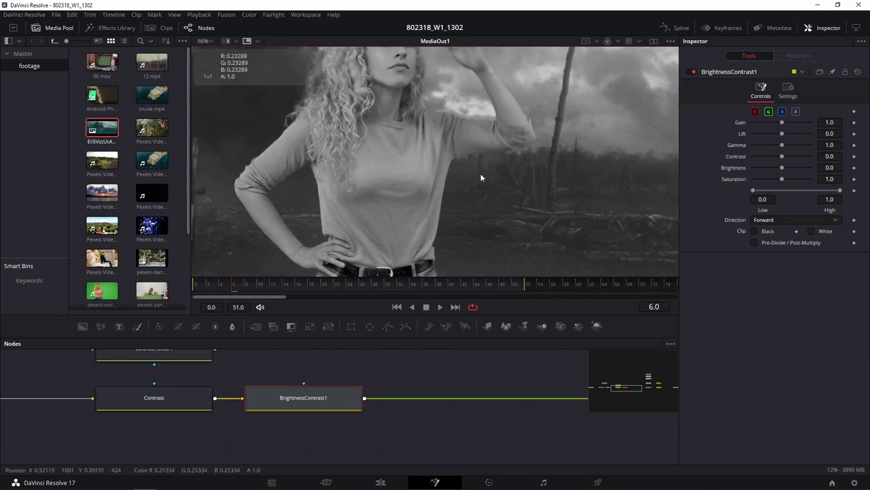
pyautogui.scroll(-2, 480, 172)
pyautogui.scroll(-2, 480, 127)
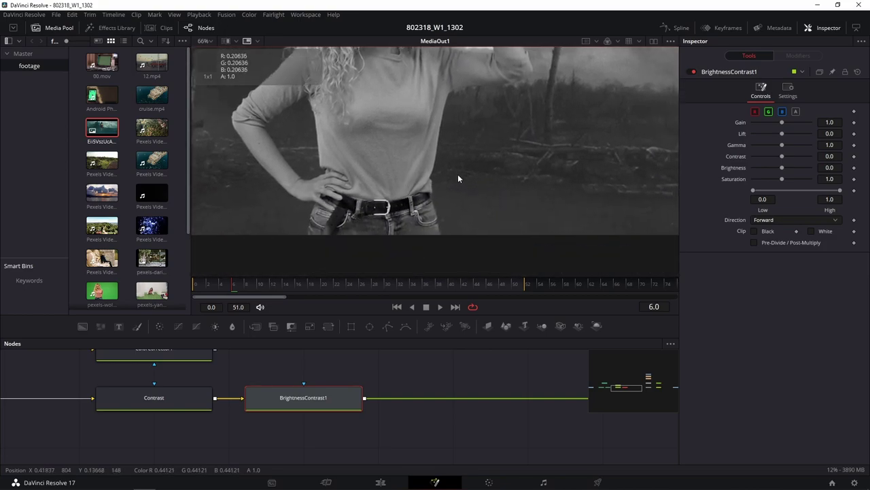
pyautogui.moveTo(458, 174); pyautogui.dragTo(522, 223)
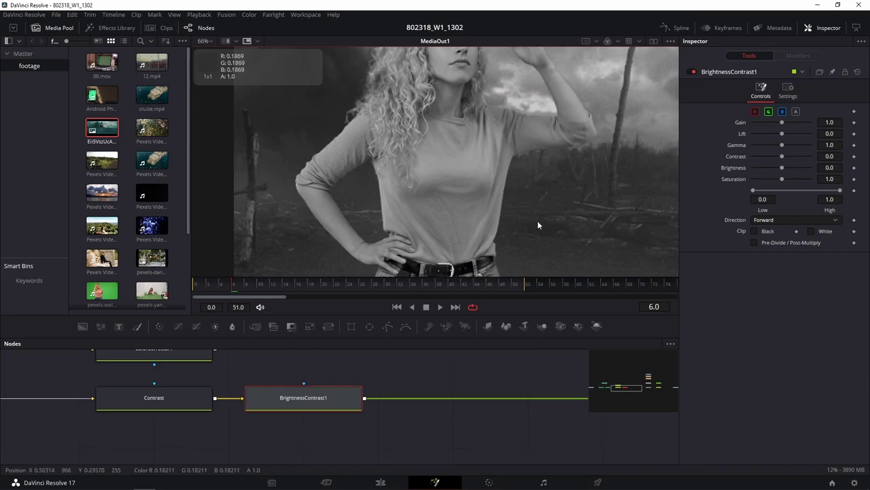
pyautogui.scroll(-1, 537, 221)
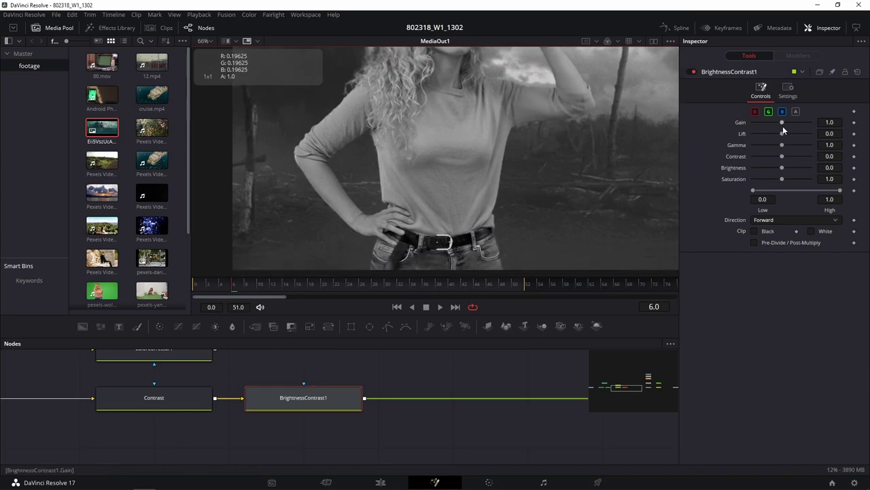
# Turn on Pre-Divide/Post-Multiply for BrightnessContrast1 and set its lift to 0.11
pyautogui.moveTo(782, 133); pyautogui.dragTo(784, 133)
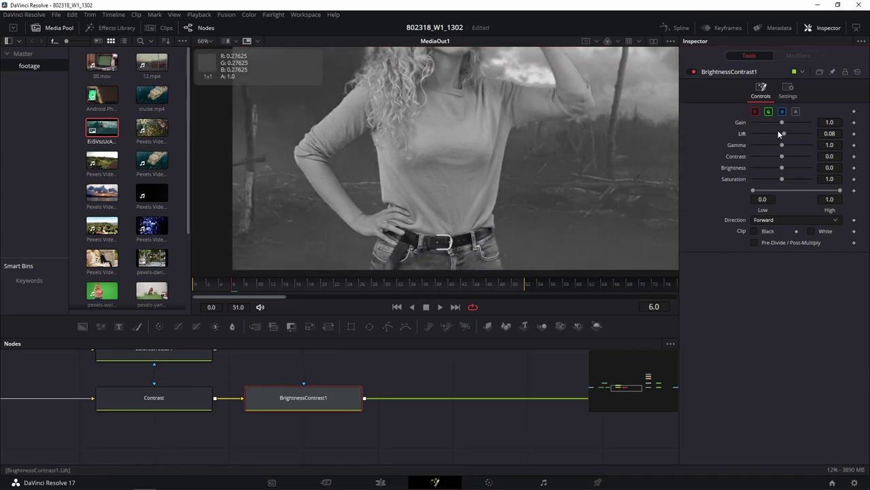
pyautogui.doubleClick(777, 129)
pyautogui.click(754, 243)
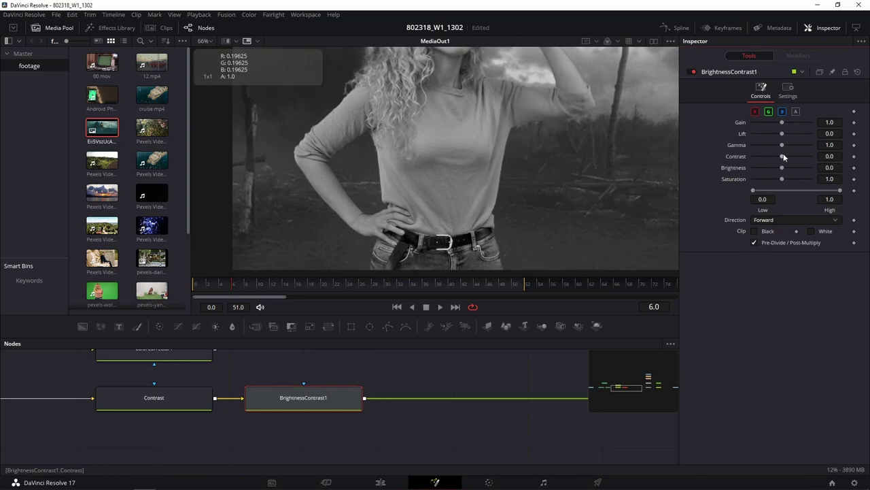
pyautogui.moveTo(782, 134); pyautogui.dragTo(786, 134)
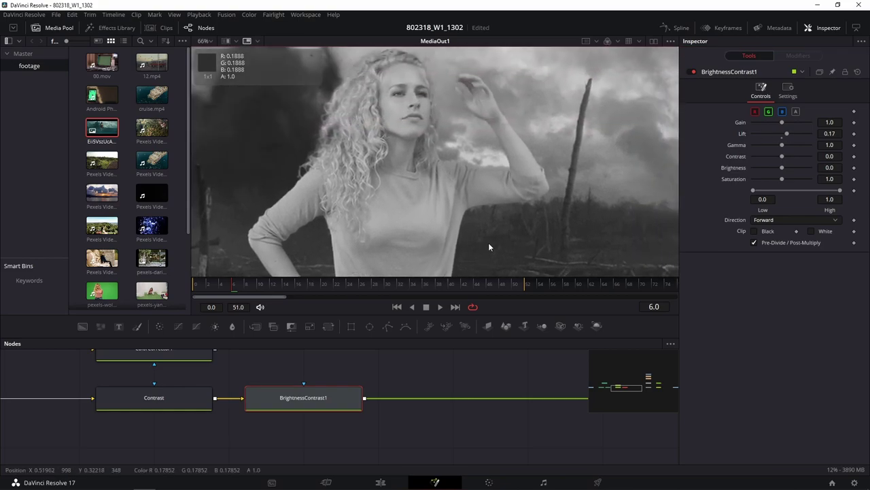
pyautogui.scroll(-3, 484, 231)
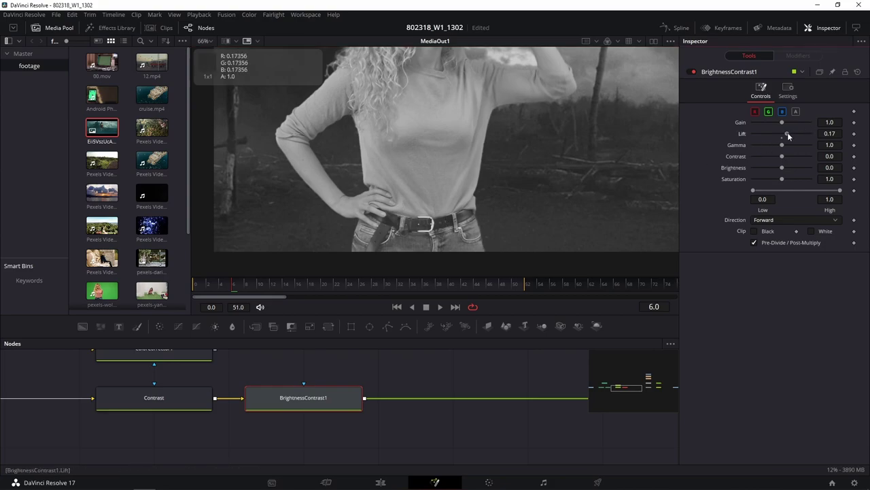
pyautogui.moveTo(787, 134); pyautogui.dragTo(784, 134)
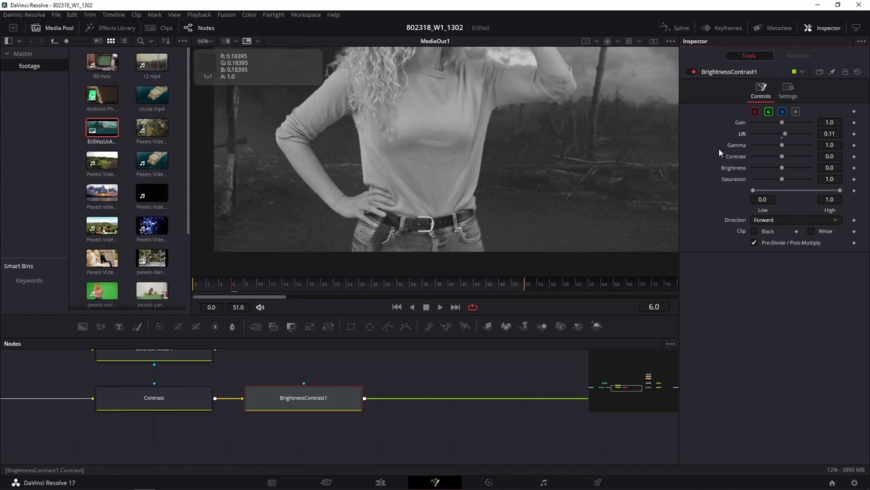
# Switch BrightnessContrast1 off to compare the woman's face and sky
pyautogui.moveTo(510, 186); pyautogui.dragTo(512, 253)
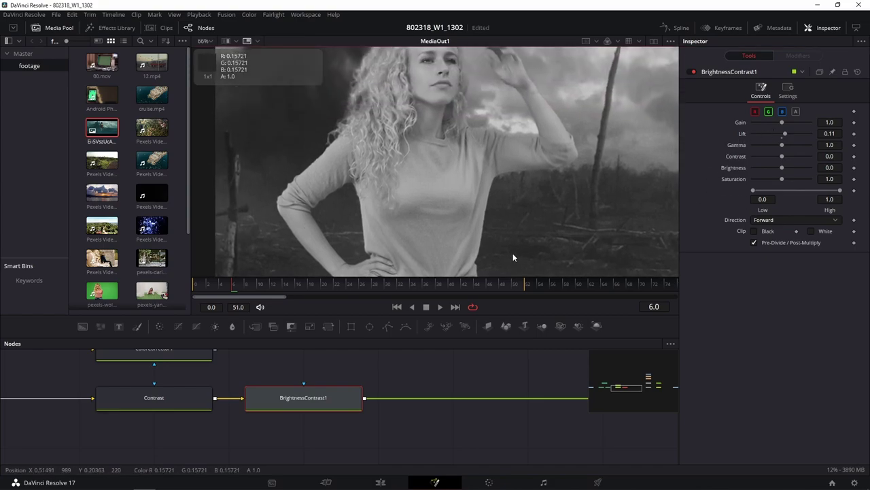
pyautogui.click(692, 73)
pyautogui.scroll(-3, 598, 150)
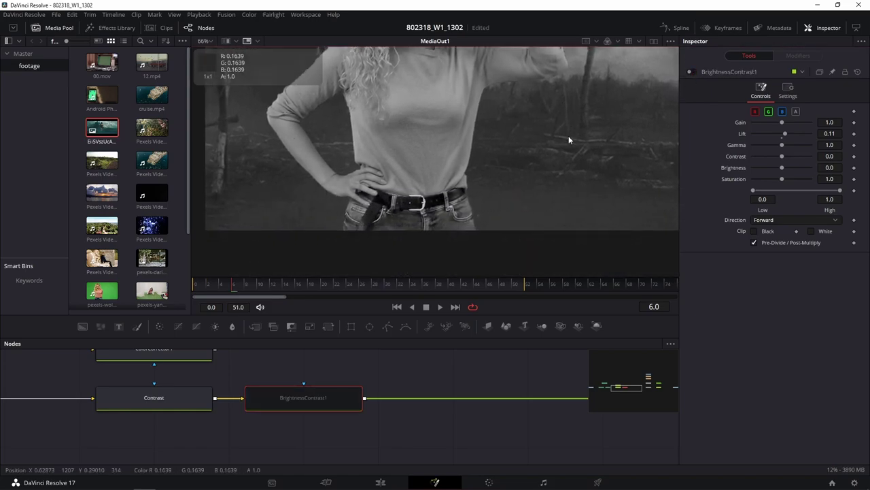
# Toggle BrightnessContrast1 off and on again to compare the greyscale image
pyautogui.click(693, 73)
pyautogui.click(693, 72)
pyautogui.click(693, 73)
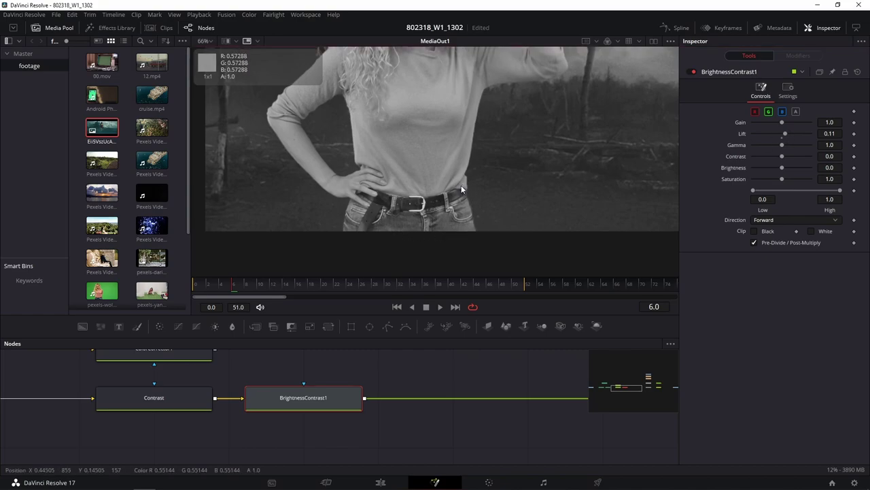
pyautogui.scroll(3, 399, 238)
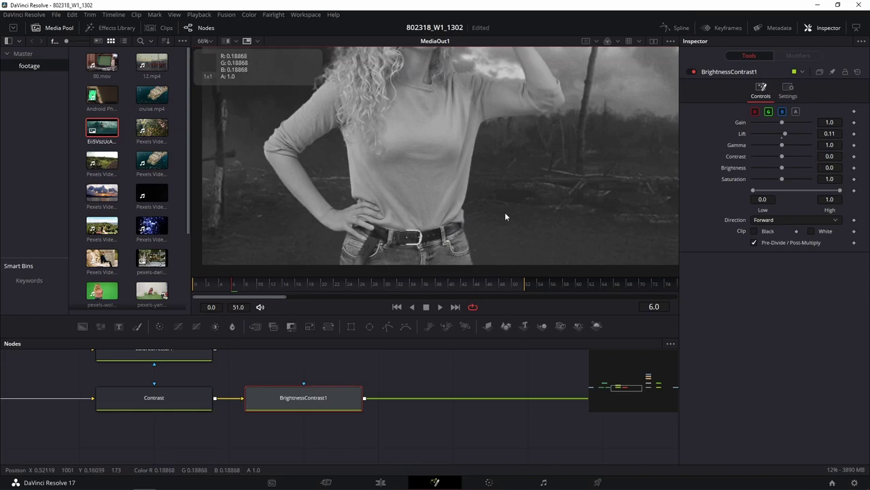
pyautogui.scroll(1, 487, 183)
pyautogui.scroll(-2, 487, 183)
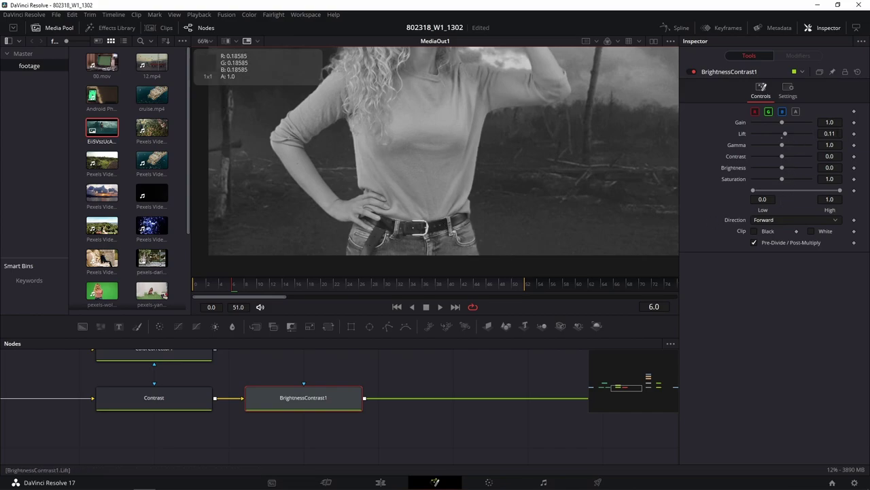
# Raise BrightnessContrast1's lift to 0.147, then settle it at 0.111
pyautogui.moveTo(783, 136); pyautogui.dragTo(785, 135)
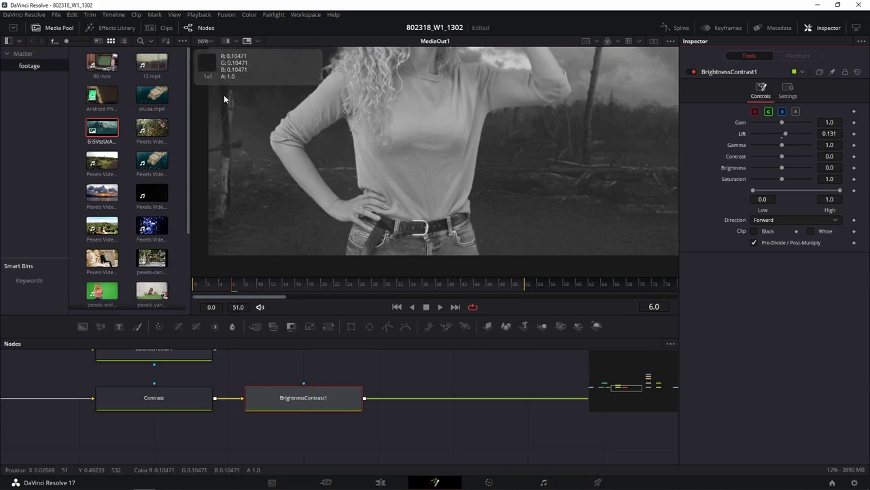
pyautogui.moveTo(783, 135); pyautogui.dragTo(784, 135)
pyautogui.moveTo(783, 136); pyautogui.dragTo(782, 135)
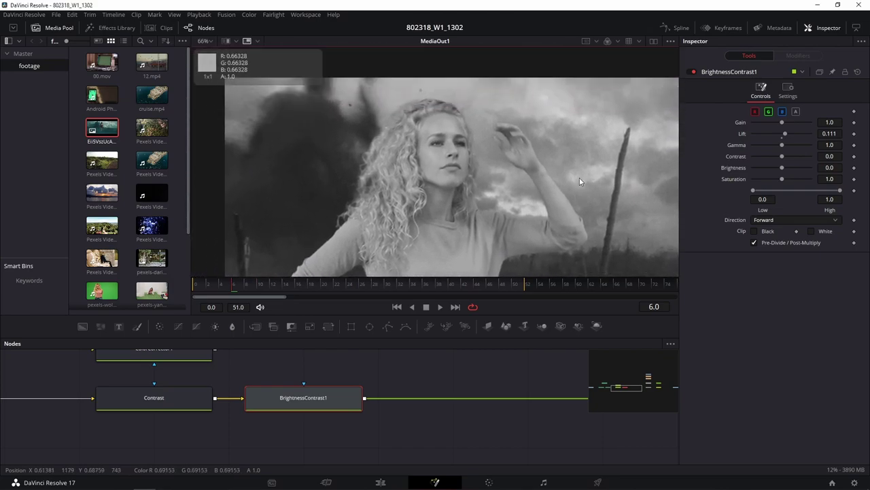
# Nudge BrightnessContrast1's gain up to 1.049 while zoomed in on the woman's face
pyautogui.scroll(5, 457, 162)
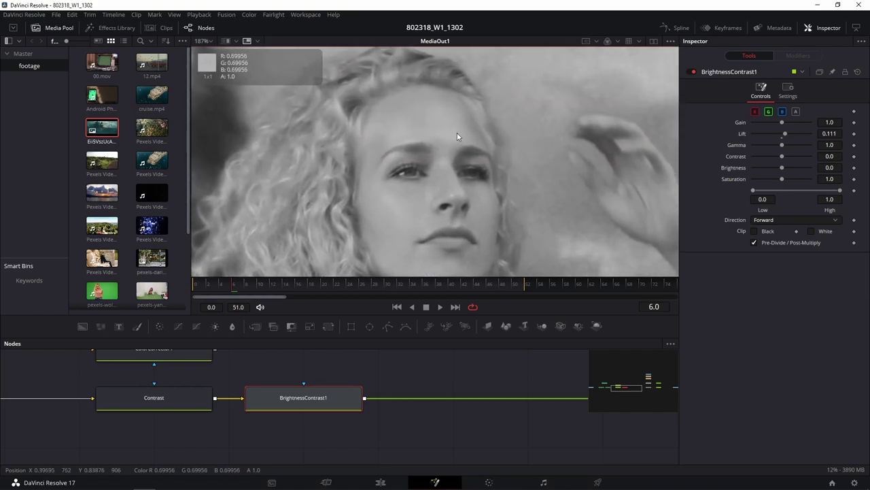
pyautogui.scroll(-2, 458, 85)
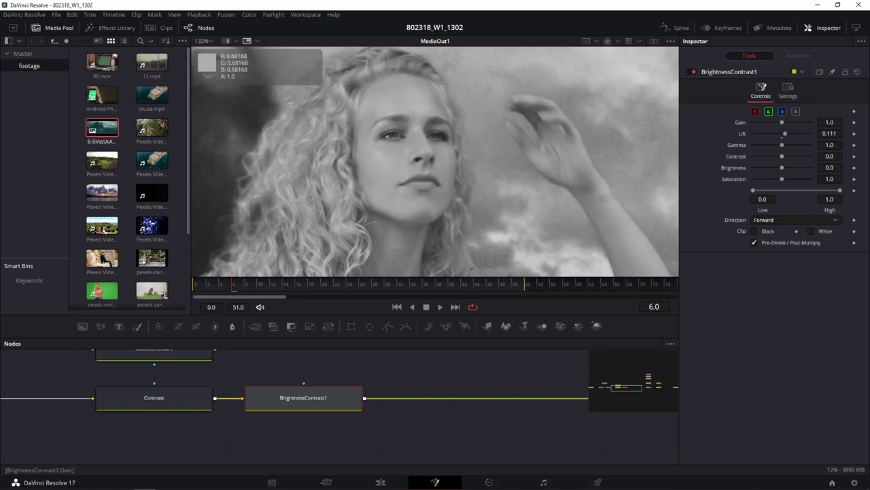
pyautogui.moveTo(830, 121); pyautogui.dragTo(828, 122)
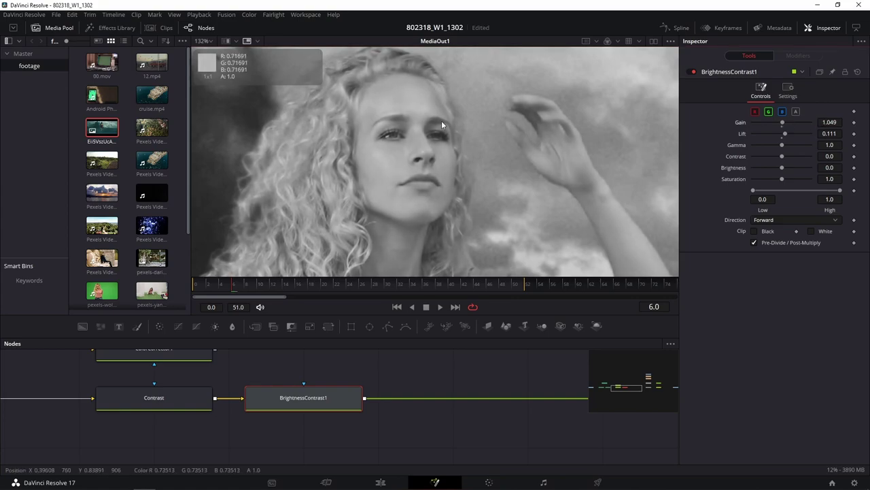
pyautogui.scroll(-3, 552, 192)
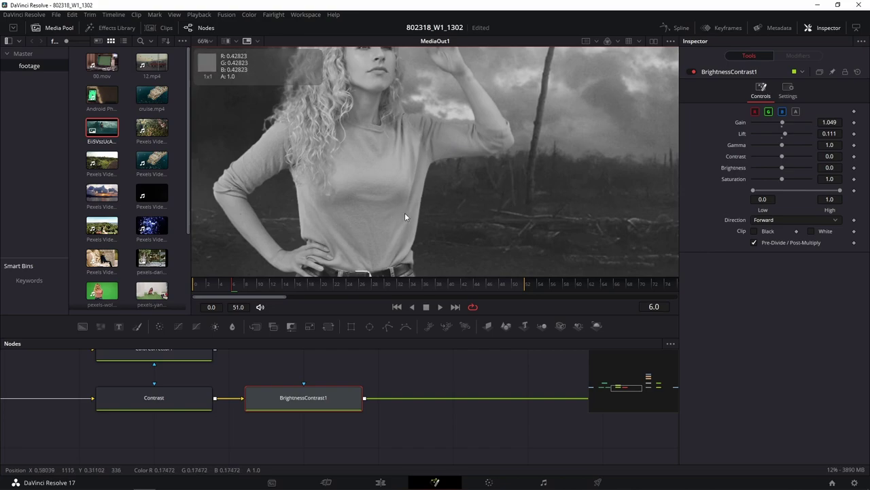
pyautogui.scroll(-2, 425, 198)
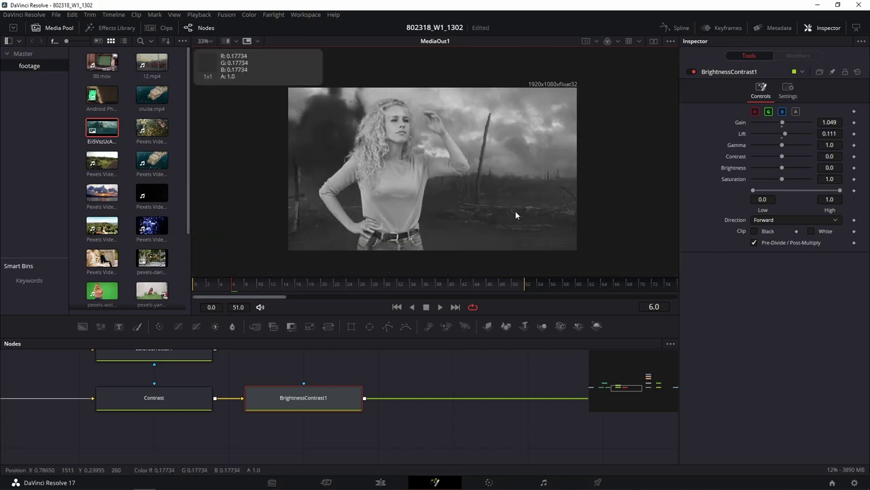
pyautogui.scroll(2, 516, 210)
# Lower BrightnessContrast1's Gamma slightly and enter a Gain of 1.169
pyautogui.moveTo(783, 148)
pyautogui.mouseDown()
pyautogui.moveTo(767, 144)
pyautogui.moveTo(784, 123)
pyautogui.mouseUp()
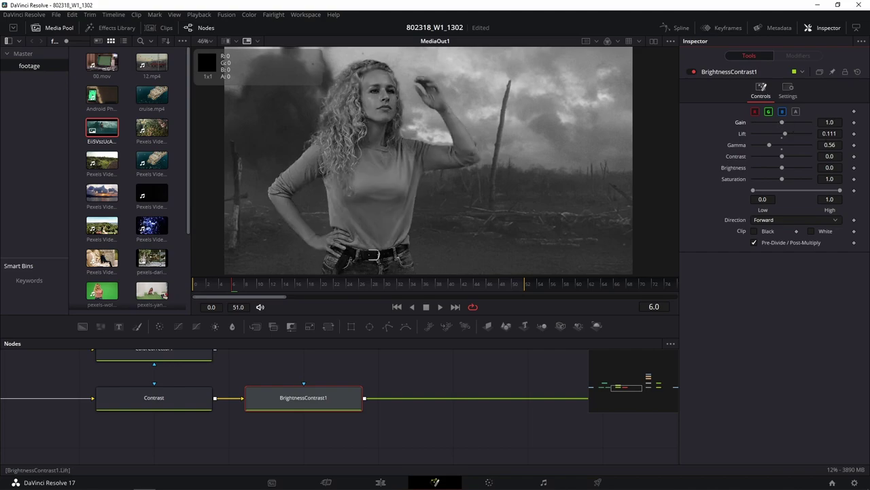
pyautogui.click(831, 123)
pyautogui.write('1.018')
pyautogui.write('1.137')
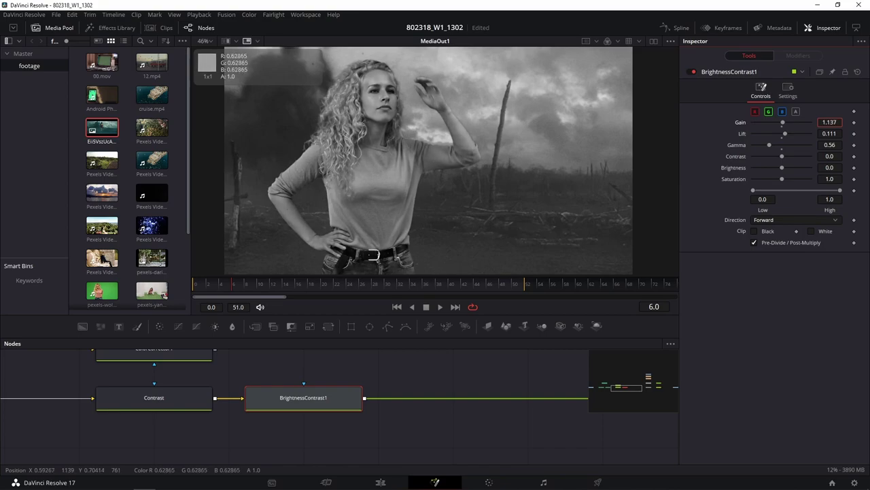
pyautogui.write('1.2031.136')
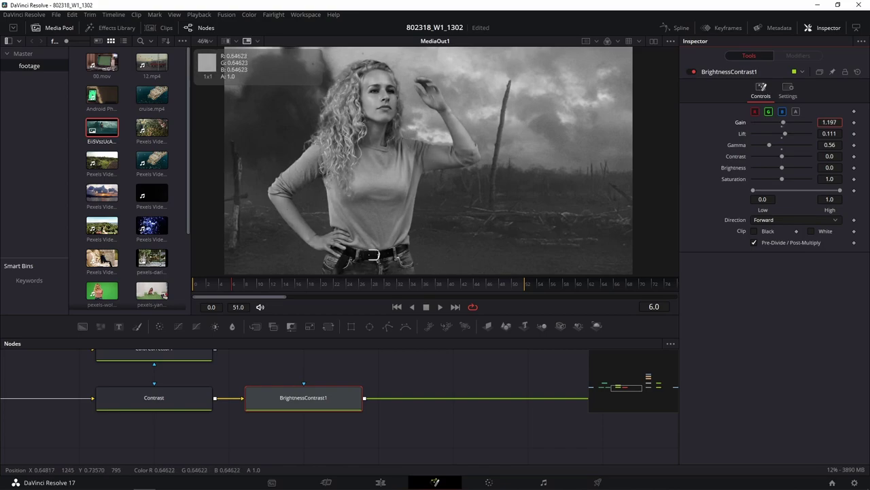
pyautogui.write('1.169')
pyautogui.press('Return')
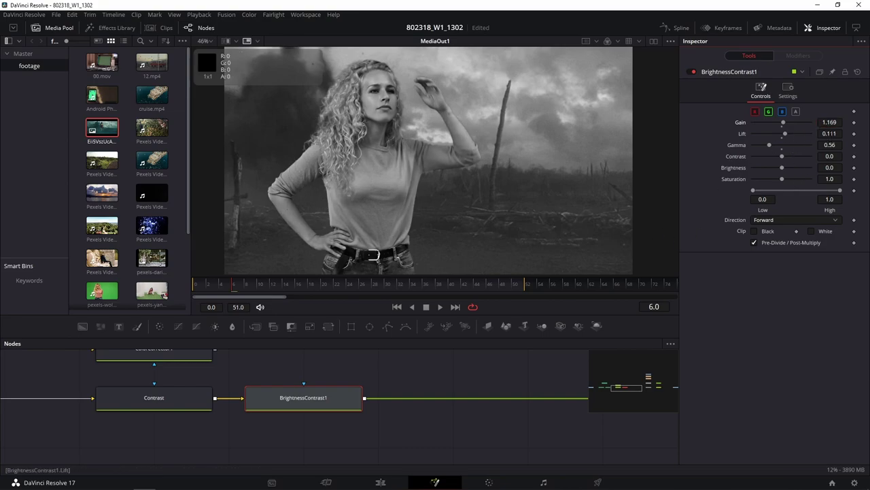
# Set Lift to 0.302 and raise Gamma from 0.56 to 0.66
pyautogui.write('0.308')
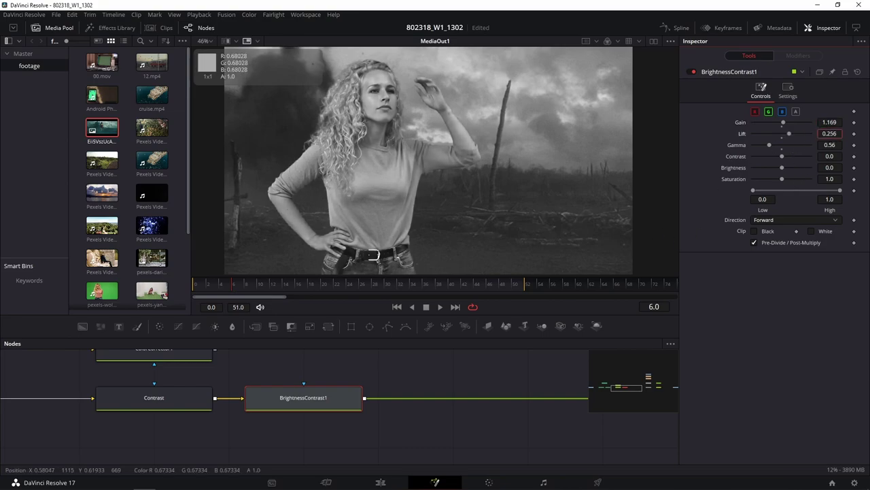
pyautogui.press('BackSpace')
pyautogui.write('2')
pyautogui.press('Return')
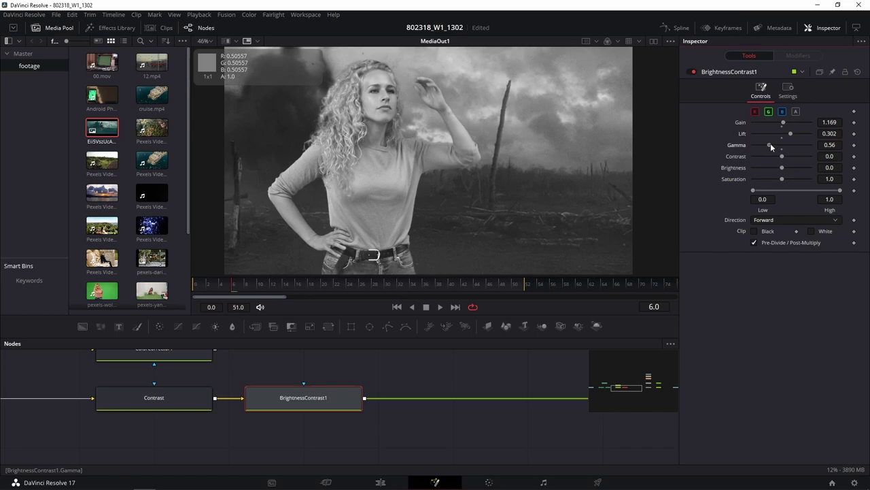
pyautogui.moveTo(771, 144); pyautogui.dragTo(773, 144)
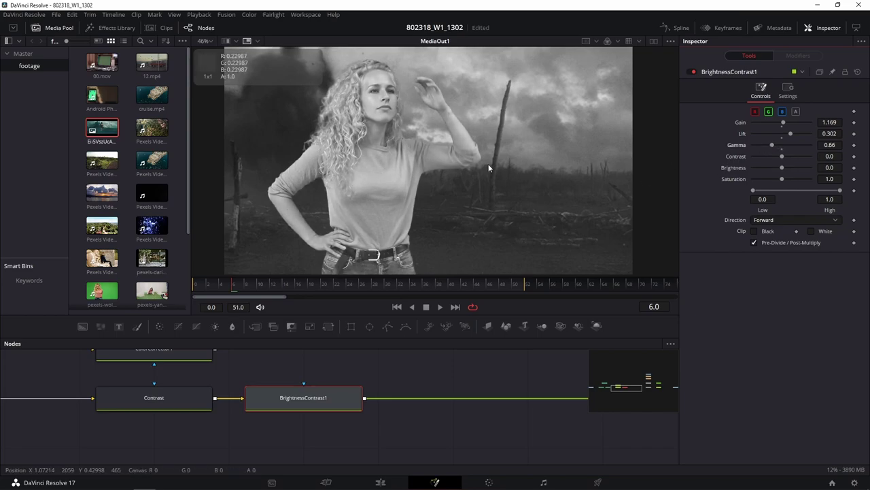
pyautogui.moveTo(488, 164); pyautogui.dragTo(548, 105)
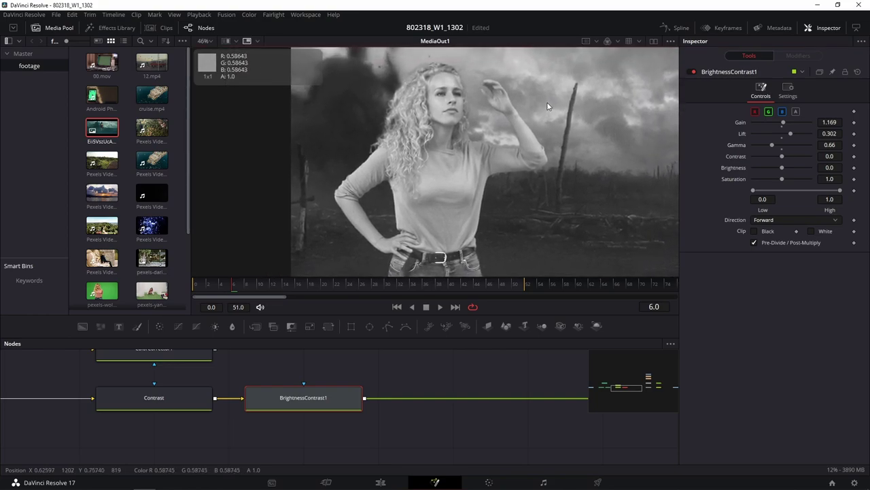
# Show an enlarged Waveform overlay in the viewer and reset BrightnessContrast1 to gain 1, lift 0, gamma 1
pyautogui.click(255, 41)
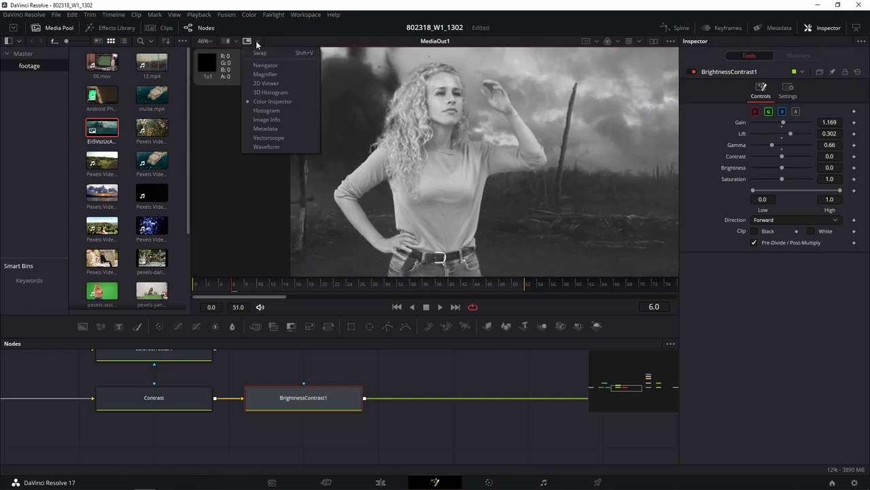
pyautogui.click(267, 146)
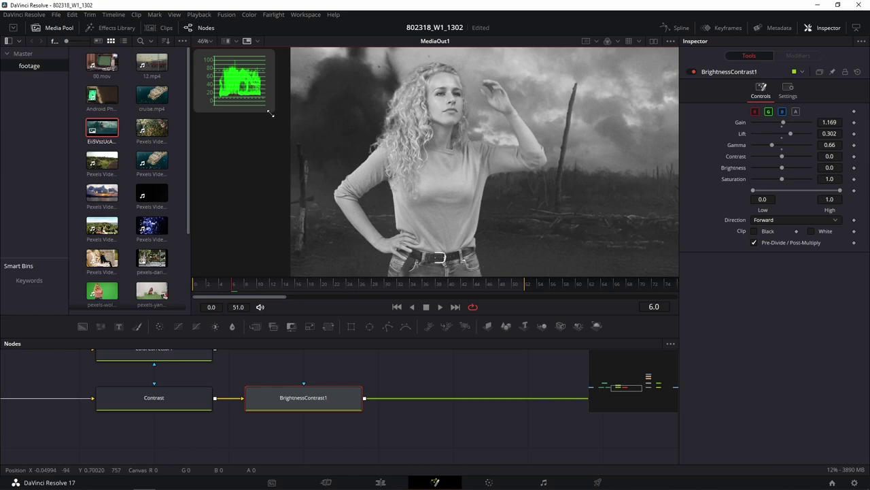
pyautogui.moveTo(270, 113); pyautogui.dragTo(359, 240)
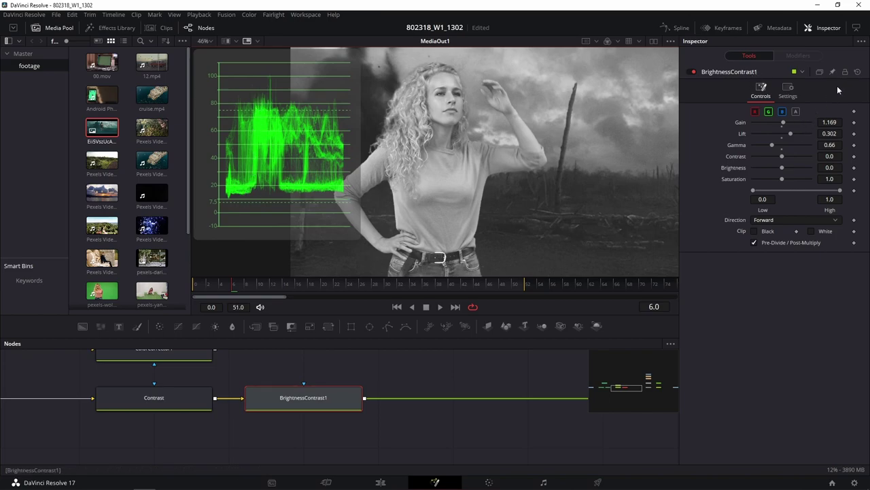
pyautogui.click(859, 72)
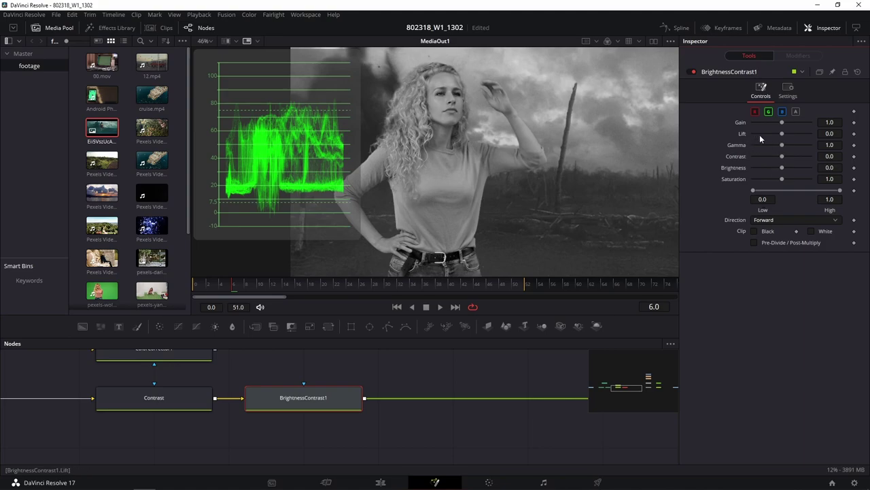
# Turn on Pre-Divide/Post-Multiply, trial Lift and Gamma, and raise Gain to 1.06
pyautogui.moveTo(783, 134); pyautogui.dragTo(779, 134)
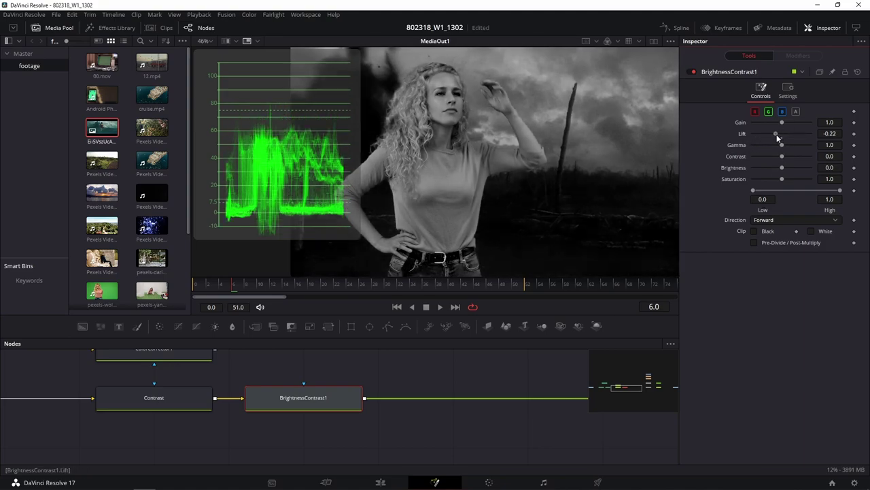
pyautogui.click(790, 242)
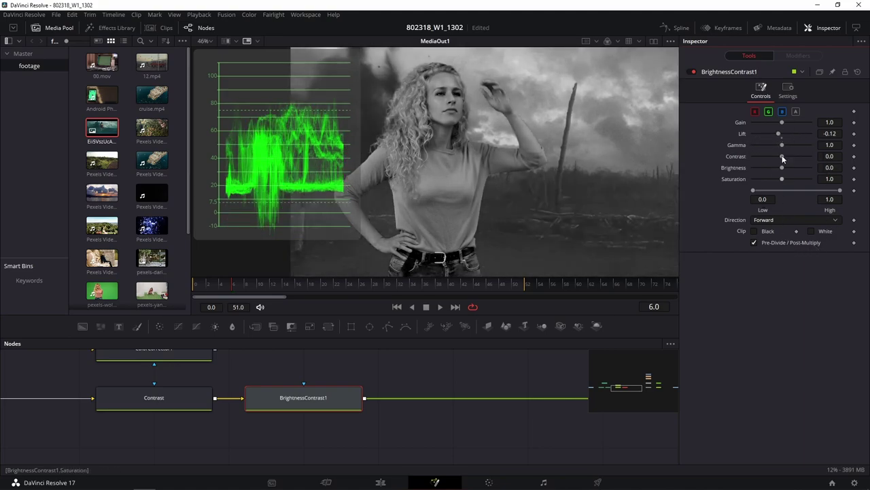
pyautogui.moveTo(770, 134)
pyautogui.mouseDown()
pyautogui.moveTo(782, 130)
pyautogui.moveTo(783, 147)
pyautogui.mouseUp()
pyautogui.doubleClick(780, 135)
pyautogui.moveTo(782, 144); pyautogui.dragTo(786, 143)
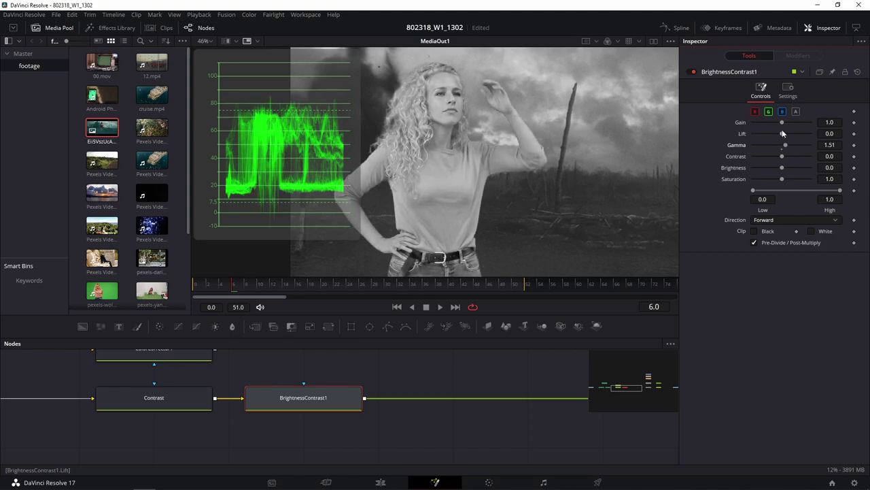
pyautogui.moveTo(781, 122); pyautogui.dragTo(782, 123)
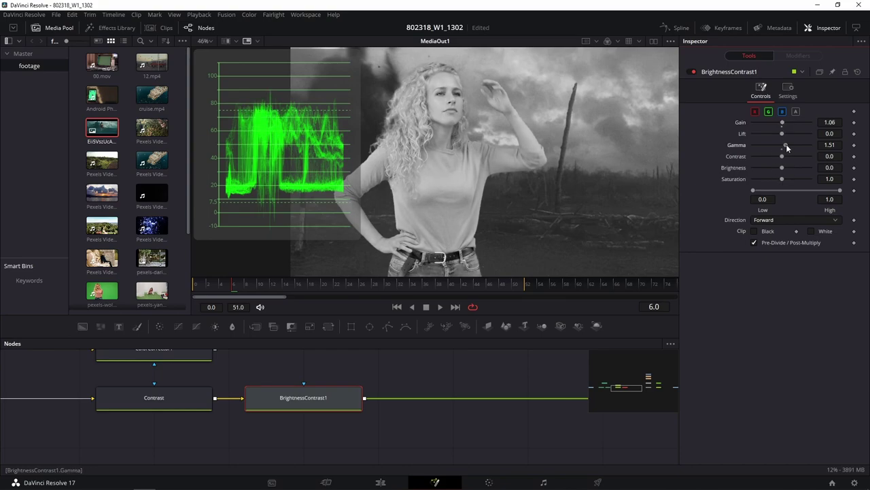
# Settle BrightnessContrast1 at lift 0.14 and gamma about 0.83
pyautogui.moveTo(782, 133); pyautogui.dragTo(784, 144)
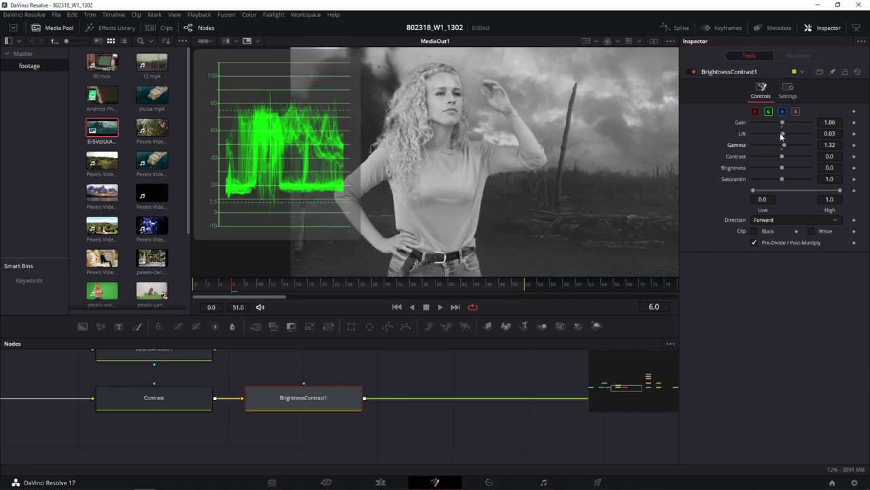
pyautogui.moveTo(779, 134)
pyautogui.mouseDown()
pyautogui.moveTo(786, 146)
pyautogui.moveTo(783, 134)
pyautogui.mouseUp()
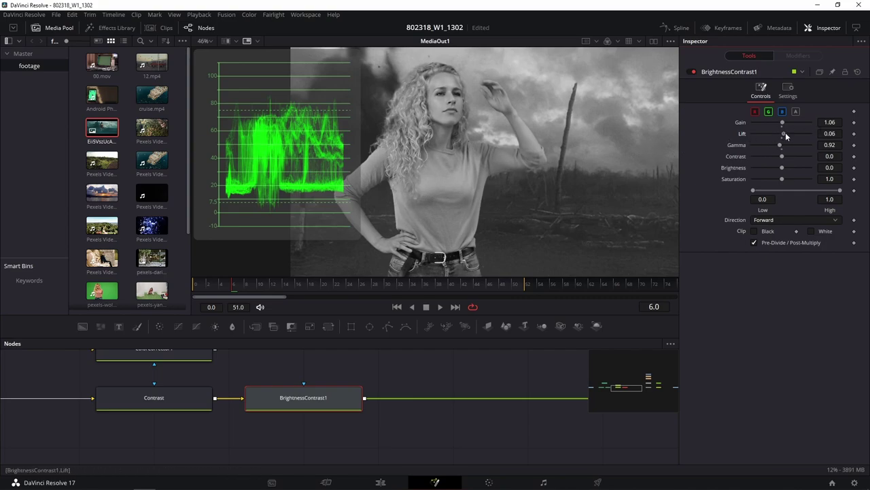
pyautogui.moveTo(785, 134); pyautogui.dragTo(788, 134)
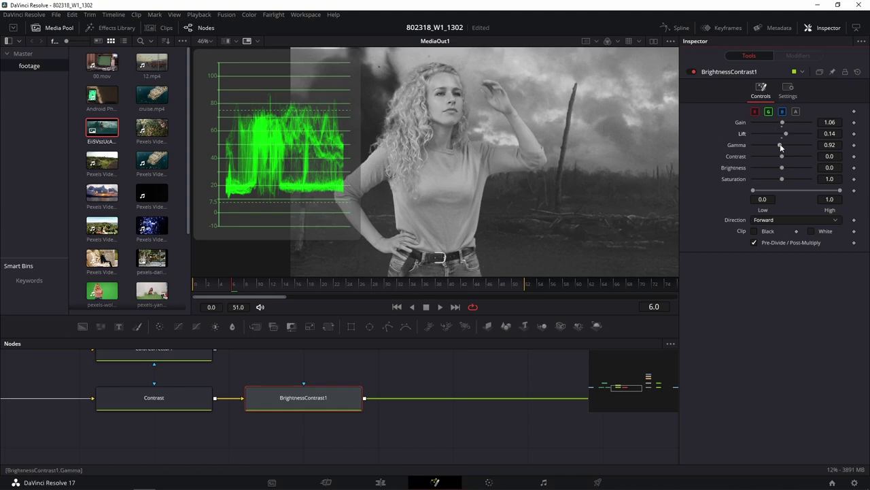
pyautogui.moveTo(780, 144); pyautogui.dragTo(775, 145)
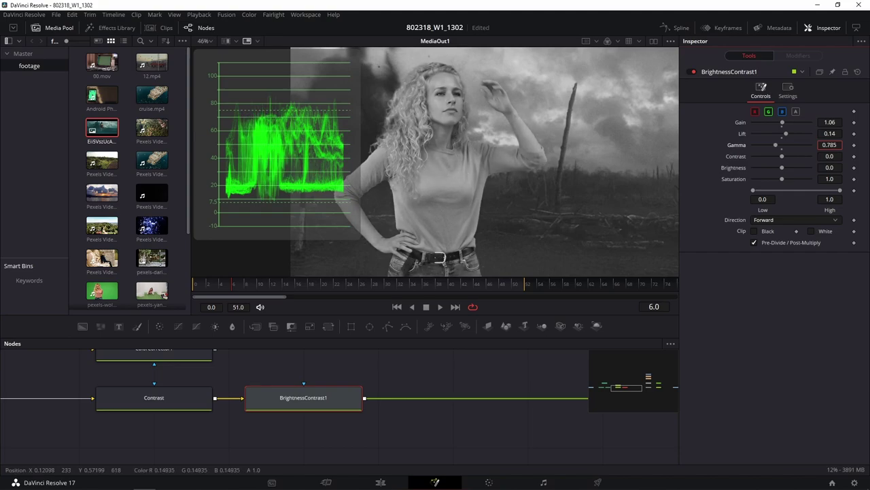
pyautogui.moveTo(775, 145); pyautogui.dragTo(777, 145)
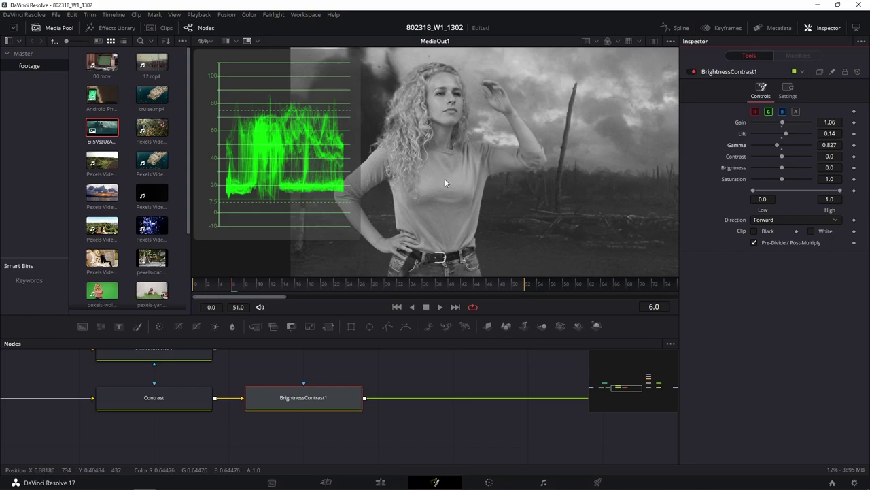
# Scroll-nudge BrightnessContrast1's fields to gamma 0.793, lift 0.206 and gain 1.047
pyautogui.scroll(1, 830, 145)
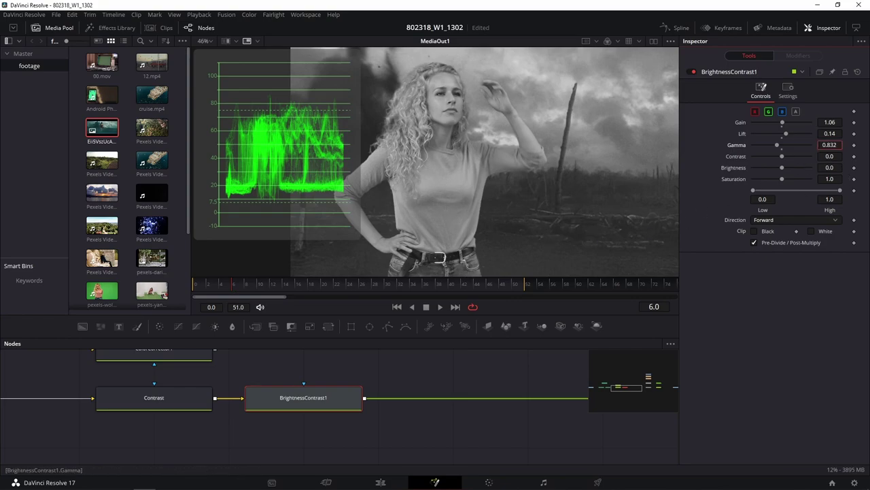
pyautogui.scroll(-2, 830, 145)
pyautogui.scroll(1, 829, 145)
pyautogui.scroll(-2, 829, 145)
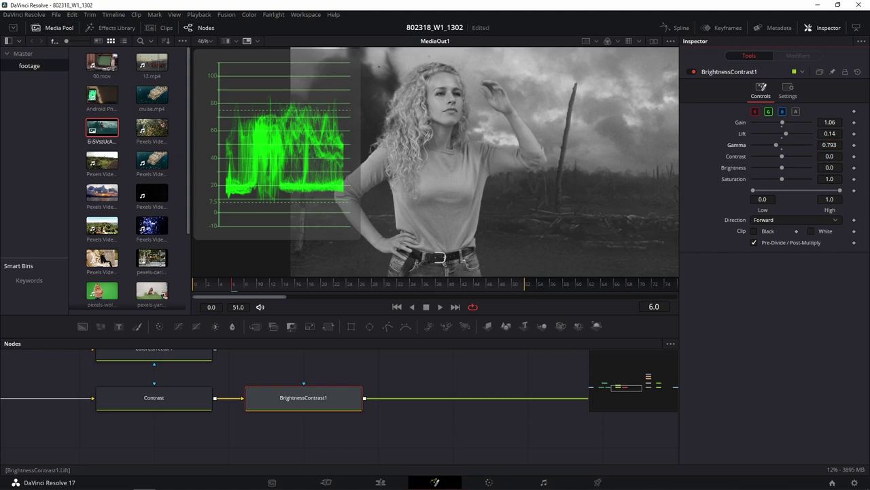
pyautogui.scroll(3, 829, 134)
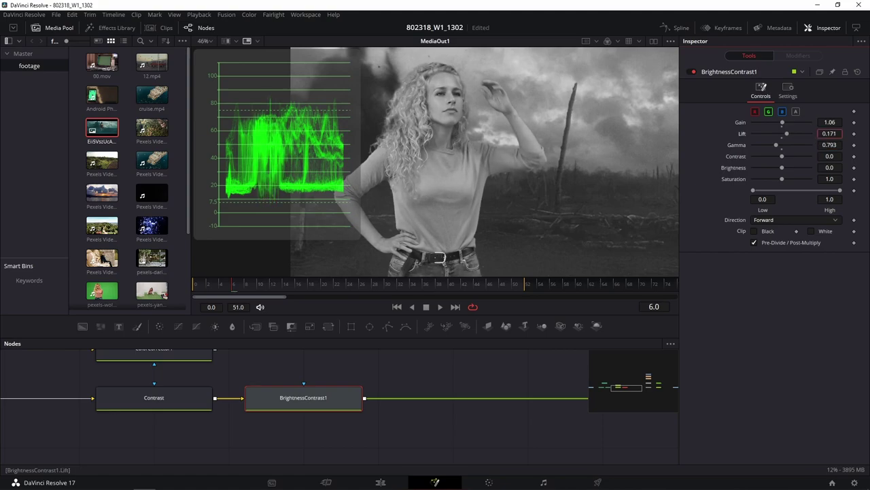
pyautogui.scroll(-1, 829, 133)
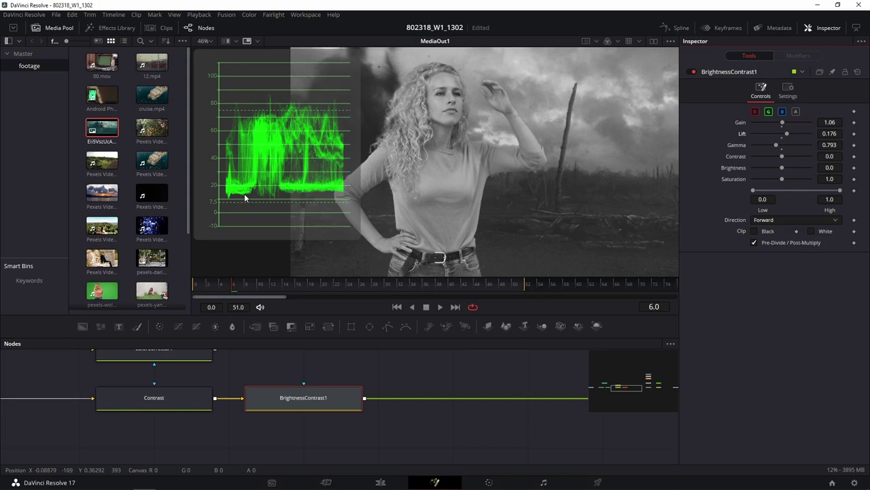
pyautogui.scroll(4, 829, 134)
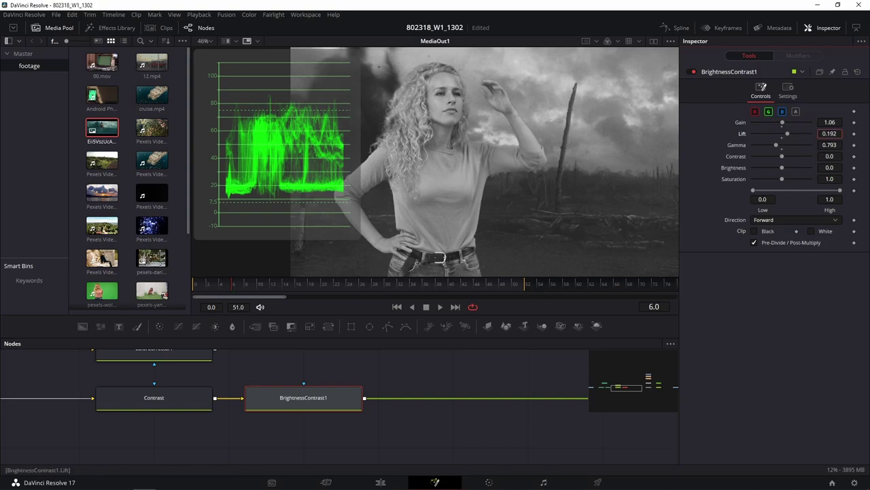
pyautogui.scroll(-2, 829, 122)
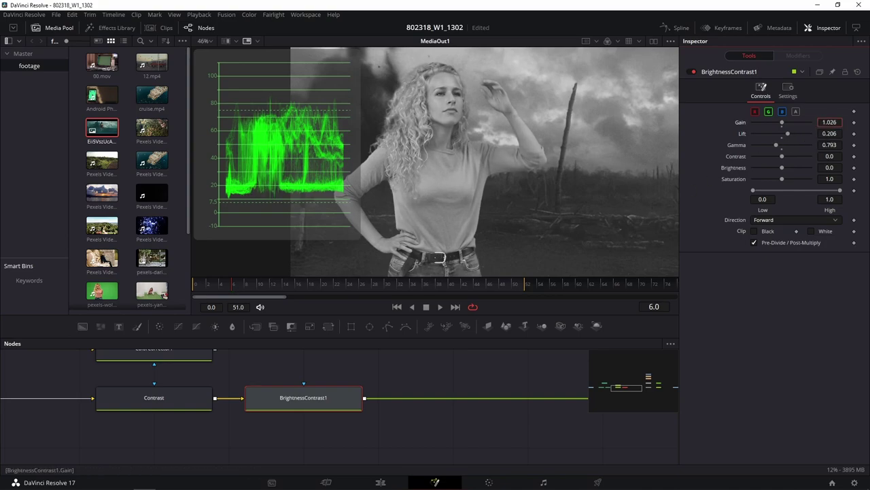
pyautogui.scroll(-3, 830, 121)
pyautogui.scroll(-2, 830, 122)
pyautogui.scroll(-3, 830, 121)
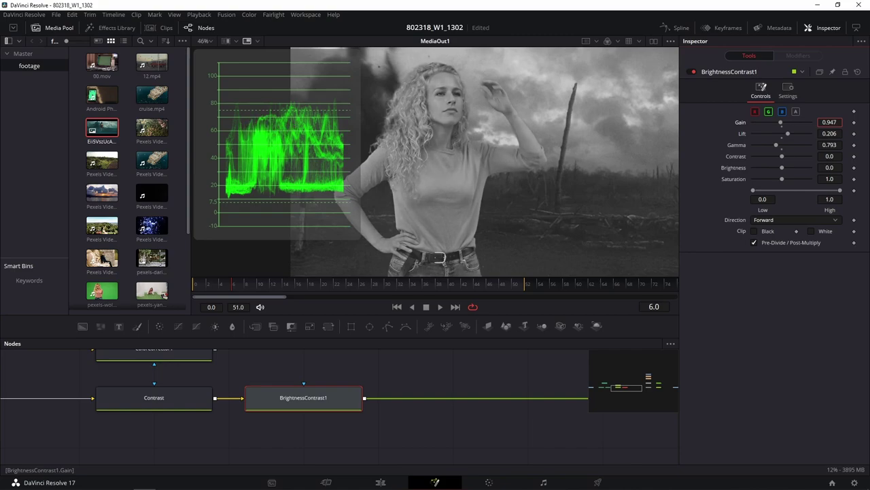
pyautogui.scroll(1, 829, 121)
pyautogui.scroll(1, 830, 122)
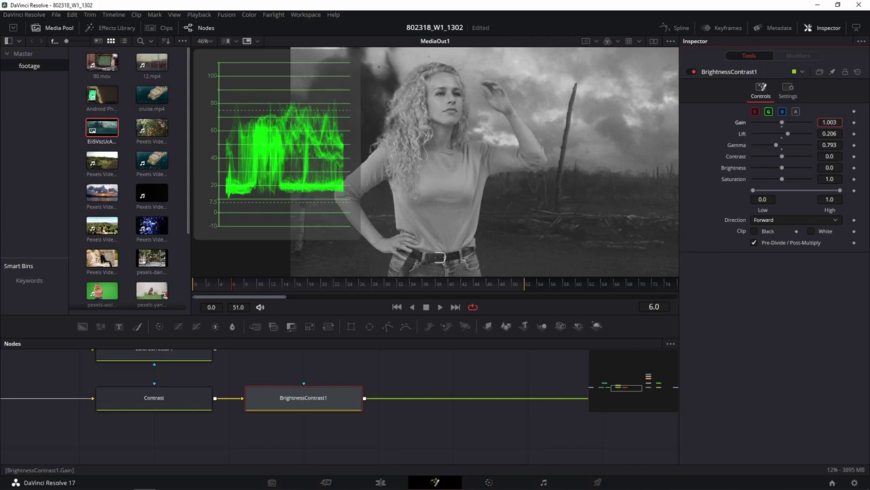
pyautogui.scroll(4, 830, 121)
pyautogui.scroll(1, 829, 122)
pyautogui.scroll(1, 830, 122)
pyautogui.scroll(1, 830, 122)
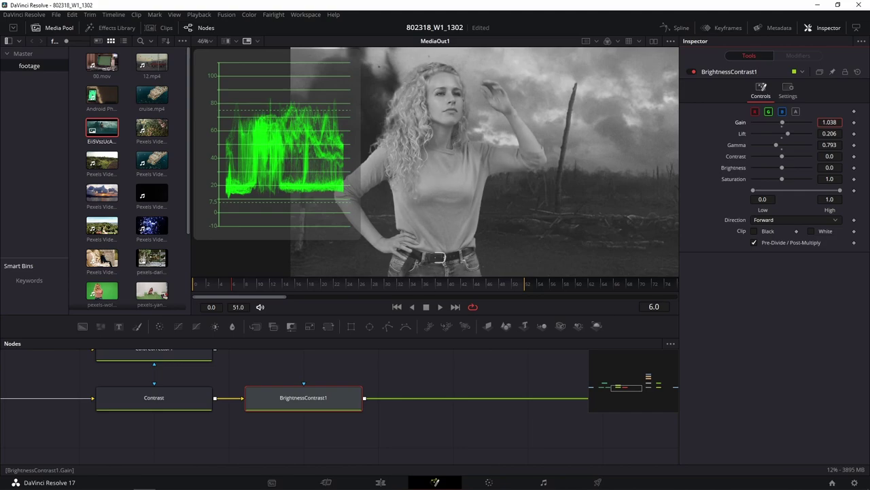
pyautogui.scroll(1, 829, 122)
pyautogui.scroll(1, 830, 121)
# Disable the ColorHelper node to reveal the full-colour teal composite
pyautogui.moveTo(350, 371); pyautogui.dragTo(106, 353)
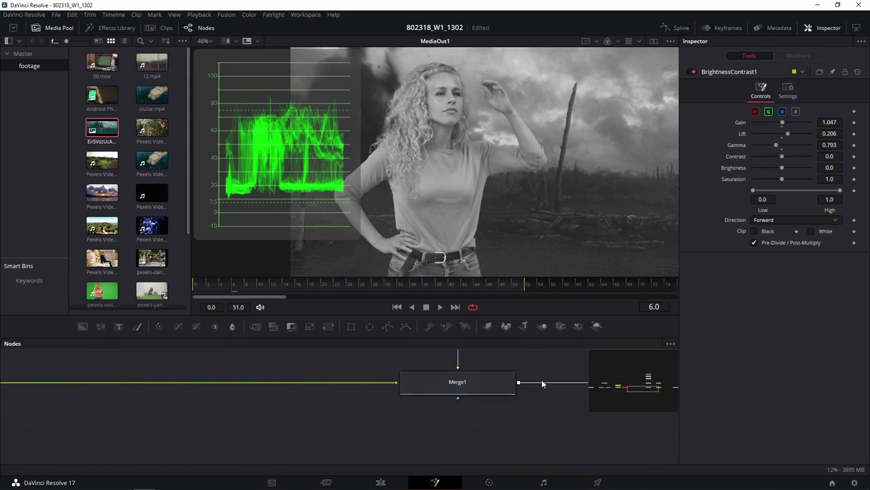
pyautogui.moveTo(541, 379); pyautogui.dragTo(170, 427)
pyautogui.moveTo(616, 387); pyautogui.dragTo(381, 410)
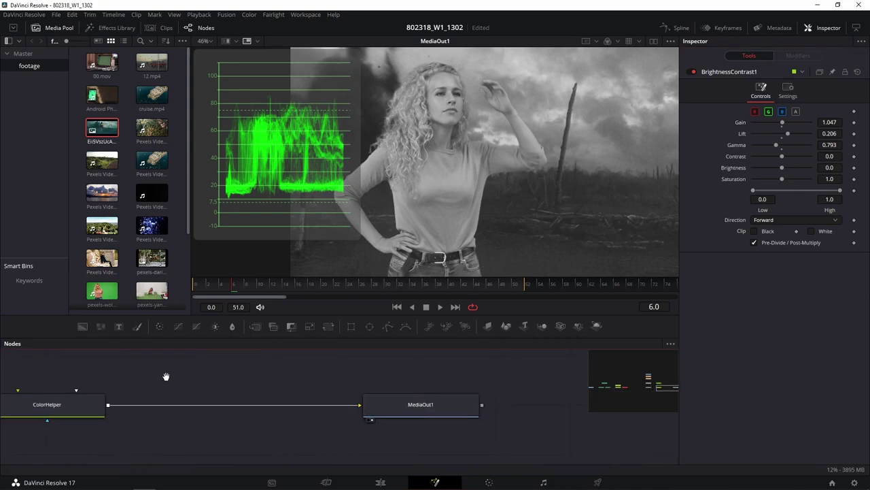
pyautogui.moveTo(165, 375); pyautogui.dragTo(355, 370)
pyautogui.click(238, 408)
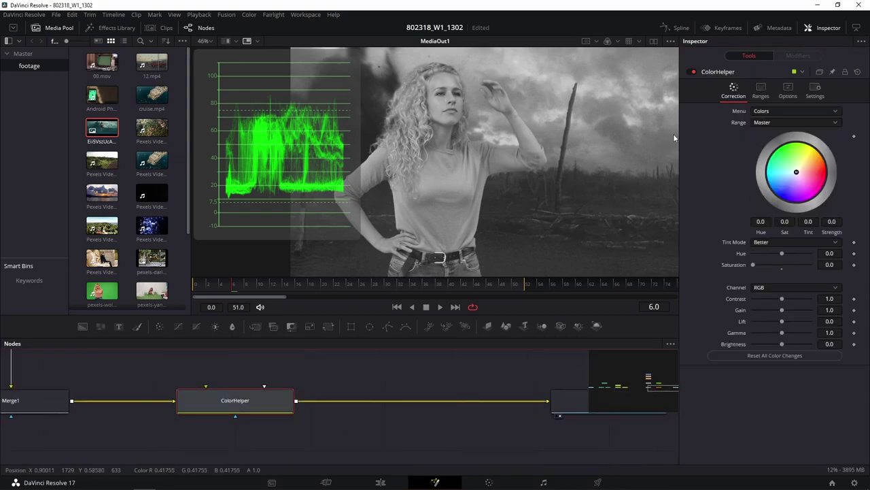
pyautogui.click(692, 71)
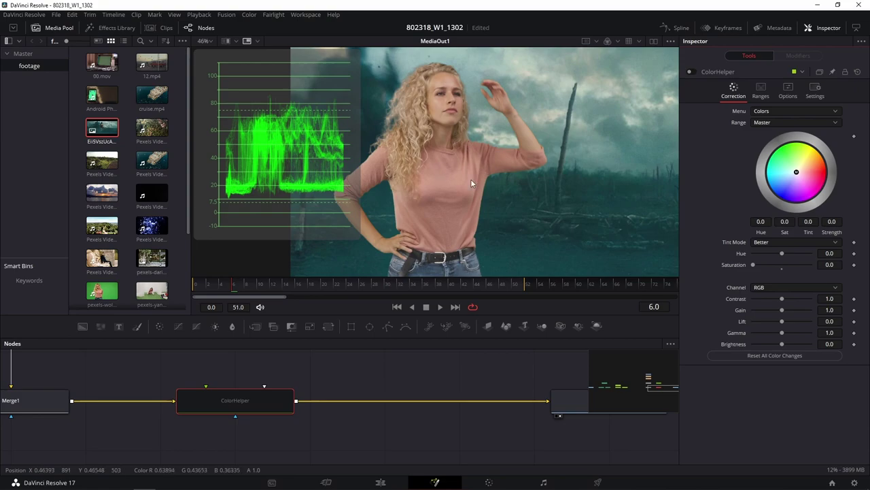
# Toggle BrightnessContrast1 off and back on to compare the look
pyautogui.moveTo(122, 381); pyautogui.dragTo(531, 424)
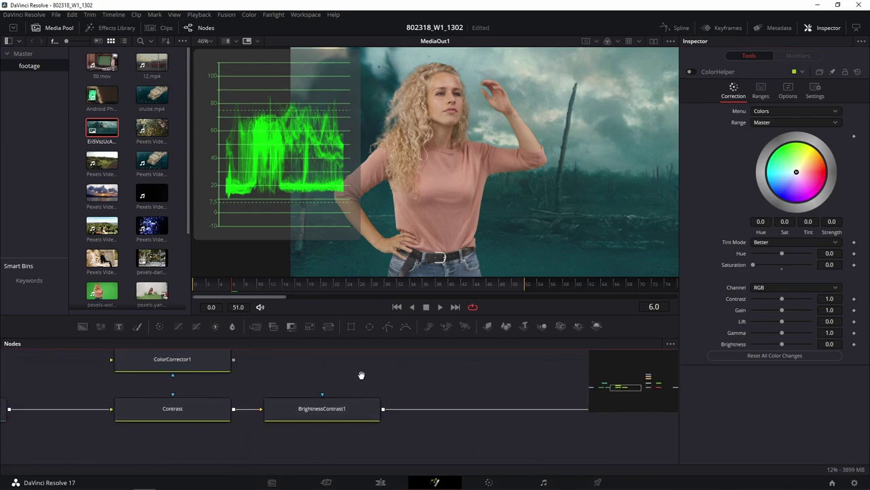
pyautogui.moveTo(315, 409); pyautogui.dragTo(356, 441)
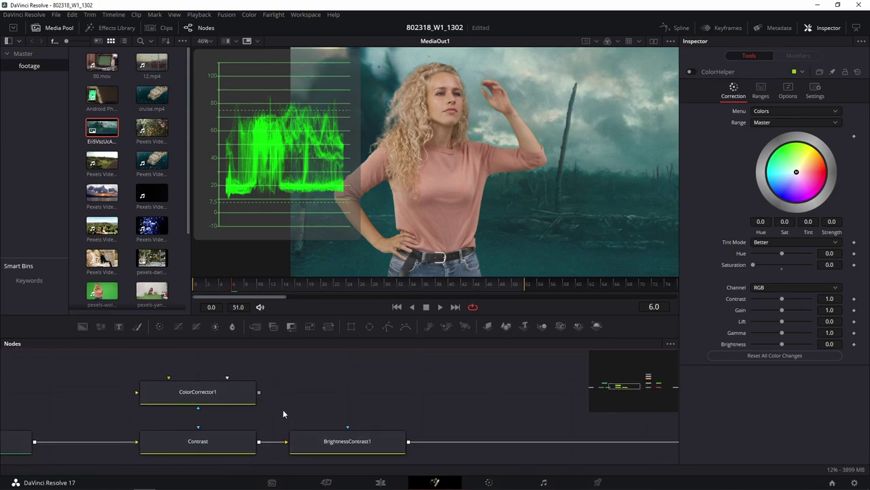
pyautogui.click(324, 437)
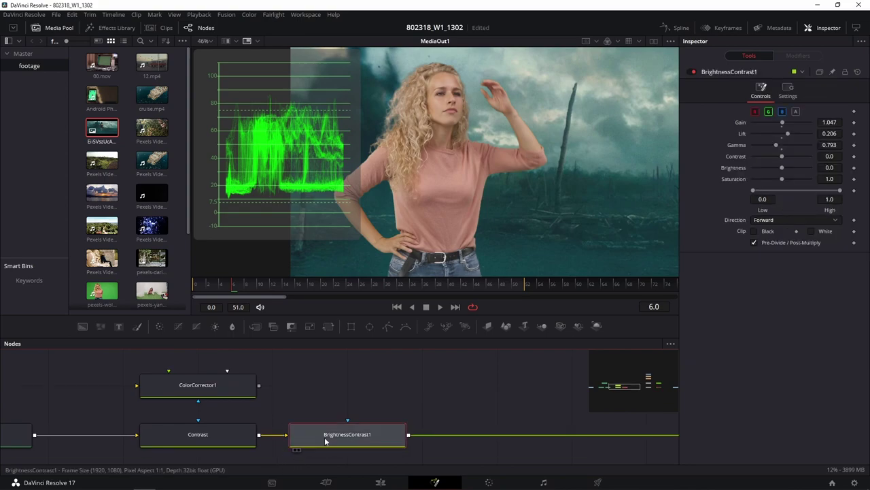
pyautogui.click(693, 71)
pyautogui.click(694, 71)
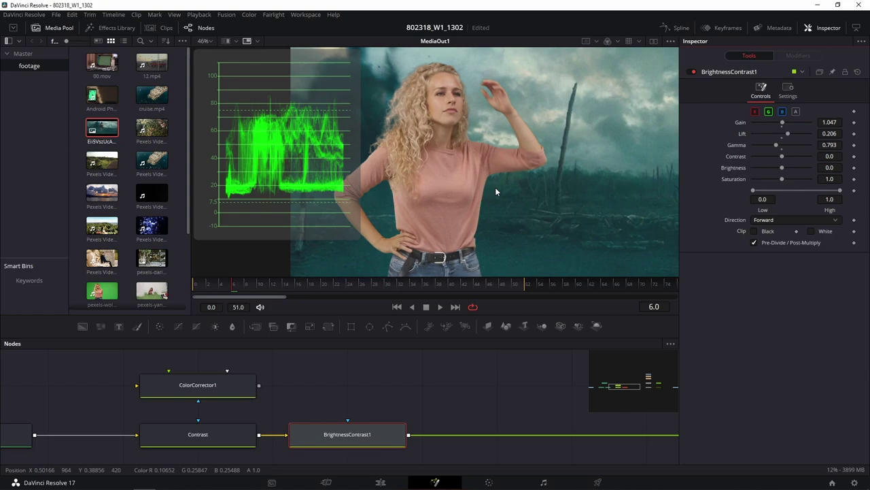
pyautogui.rightClick(317, 79)
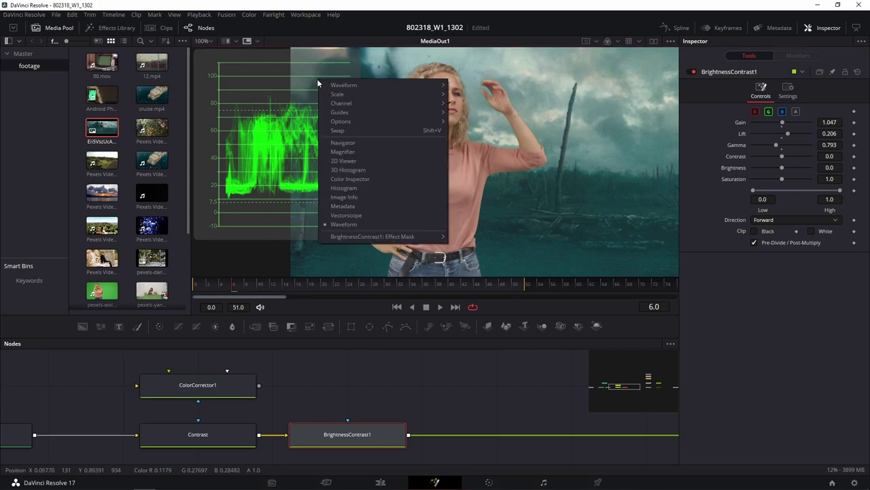
pyautogui.moveTo(392, 85)
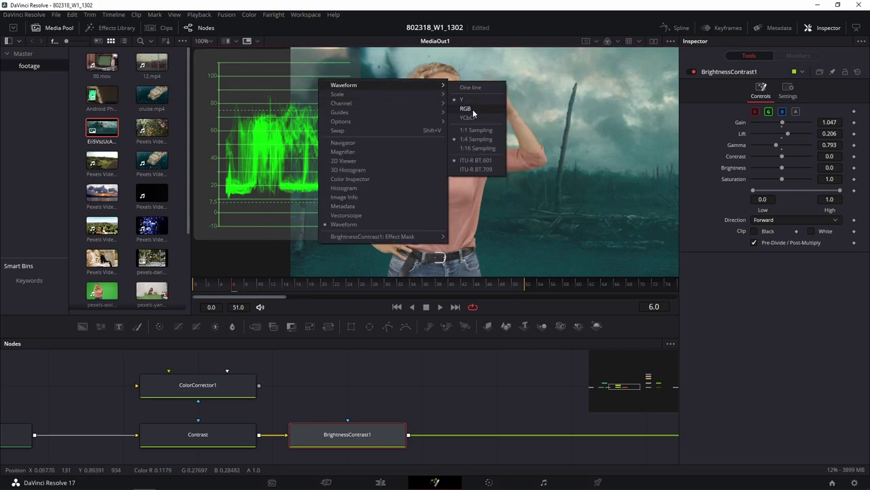
pyautogui.click(473, 109)
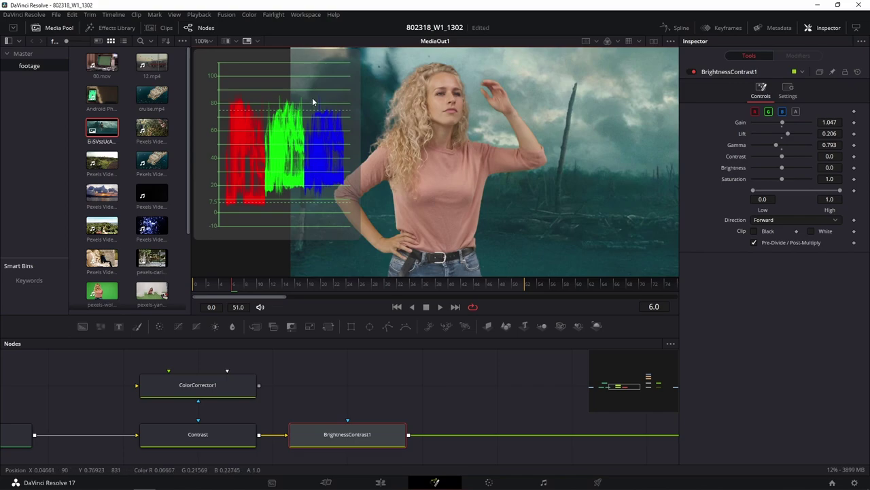
pyautogui.rightClick(312, 97)
pyautogui.moveTo(425, 103)
pyautogui.click(471, 118)
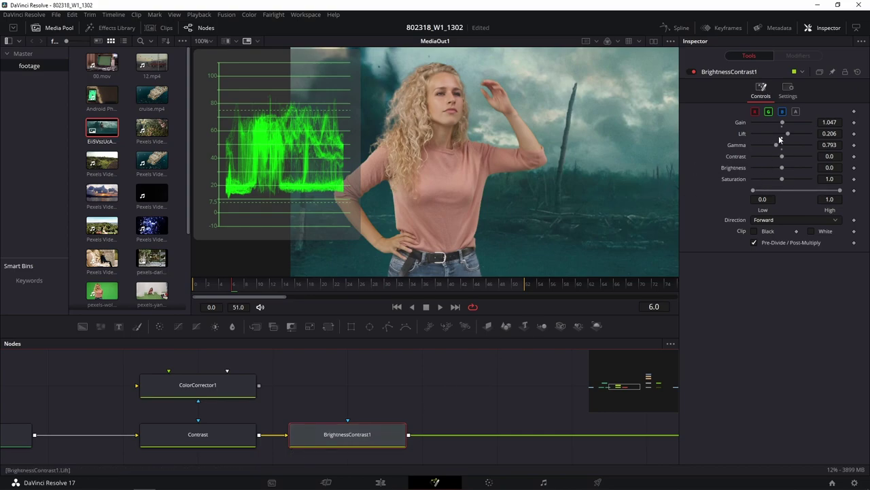
# Bring BrightnessContrast1's lift down to 0.188 and gamma to 0.766, keeping gain 1.047
pyautogui.moveTo(789, 133); pyautogui.dragTo(787, 133)
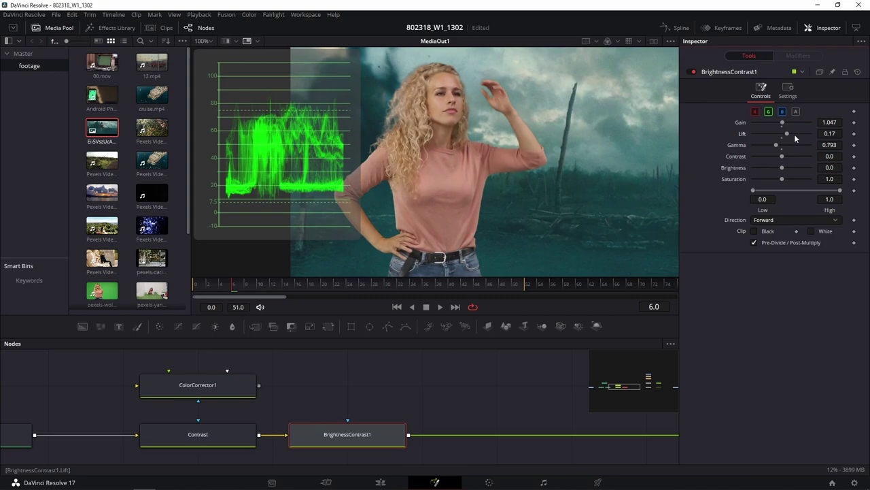
pyautogui.moveTo(787, 134); pyautogui.dragTo(788, 133)
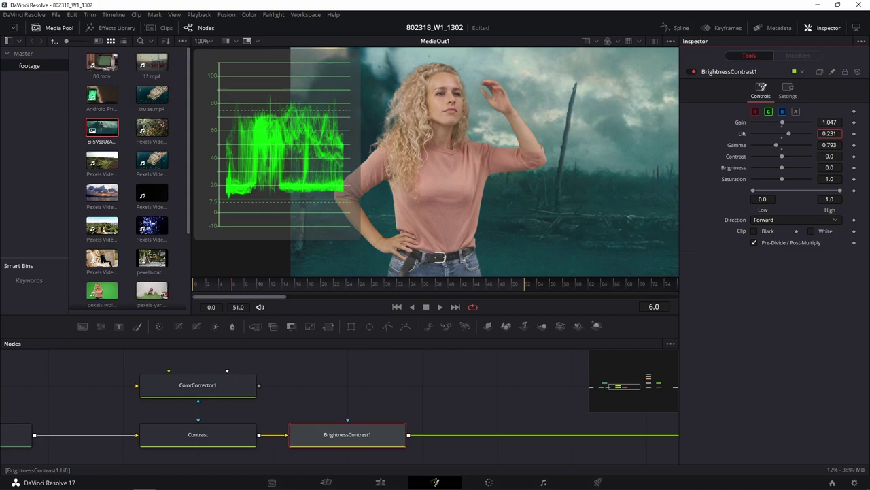
pyautogui.moveTo(788, 133); pyautogui.dragTo(788, 134)
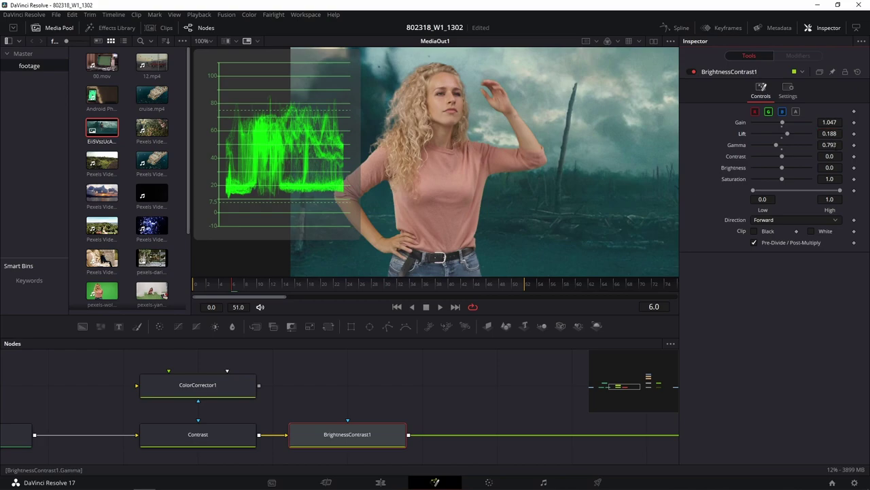
pyautogui.moveTo(776, 145); pyautogui.dragTo(772, 145)
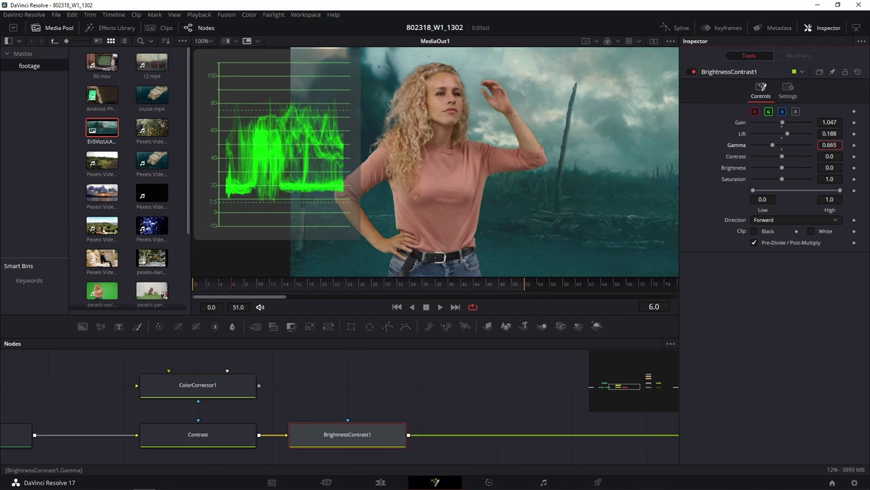
pyautogui.moveTo(773, 145); pyautogui.dragTo(775, 145)
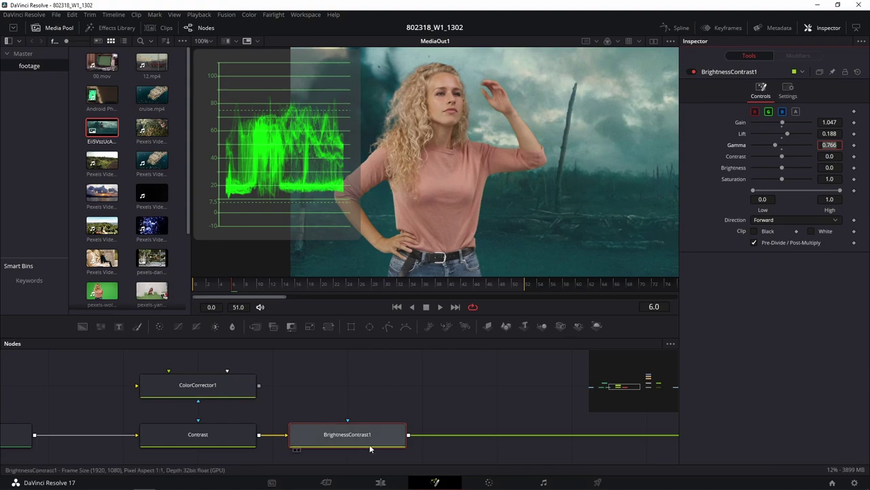
# Rename the BrightnessContrast1 node to 'BWpoint' with F2
pyautogui.click(349, 440)
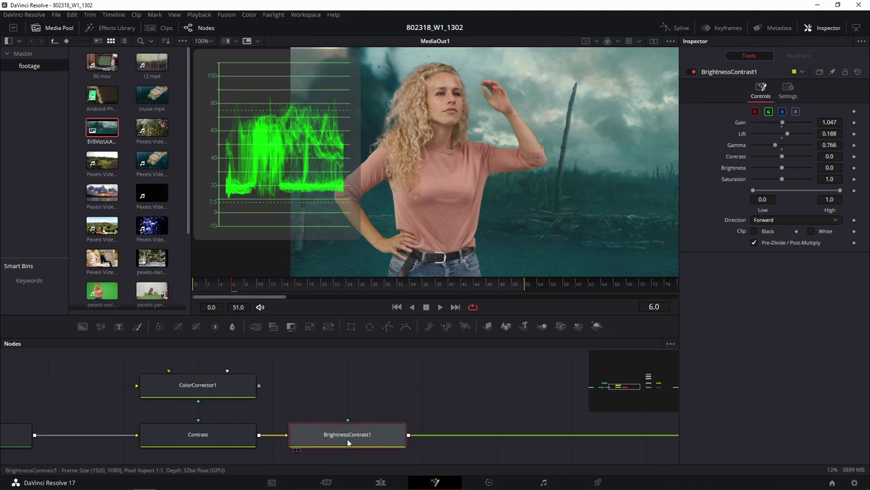
pyautogui.press('F2')
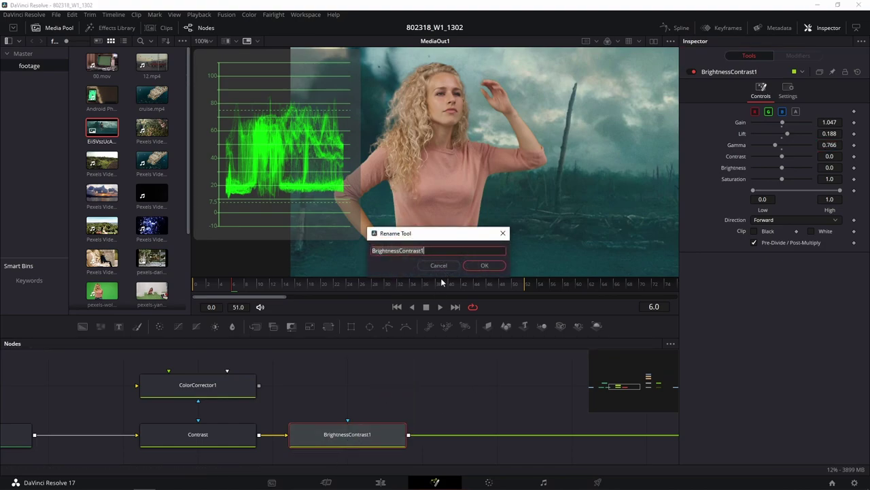
pyautogui.write('B')
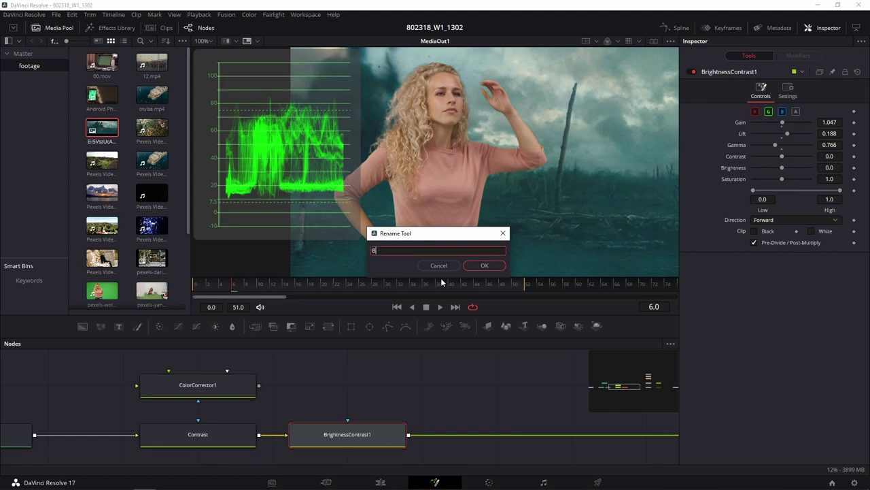
pyautogui.write('W')
pyautogui.write('point')
pyautogui.press('Return')
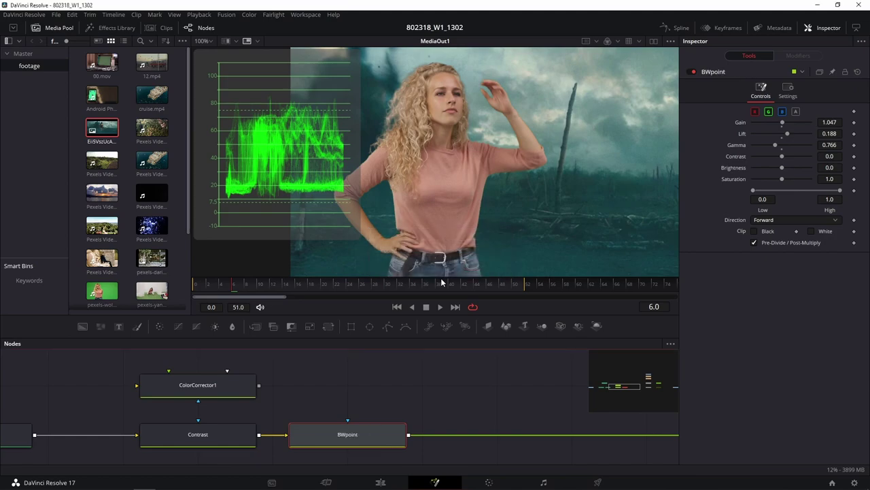
# Toggle the Contrast node off and on to compare, then reselect BWpoint
pyautogui.moveTo(471, 391); pyautogui.dragTo(327, 355)
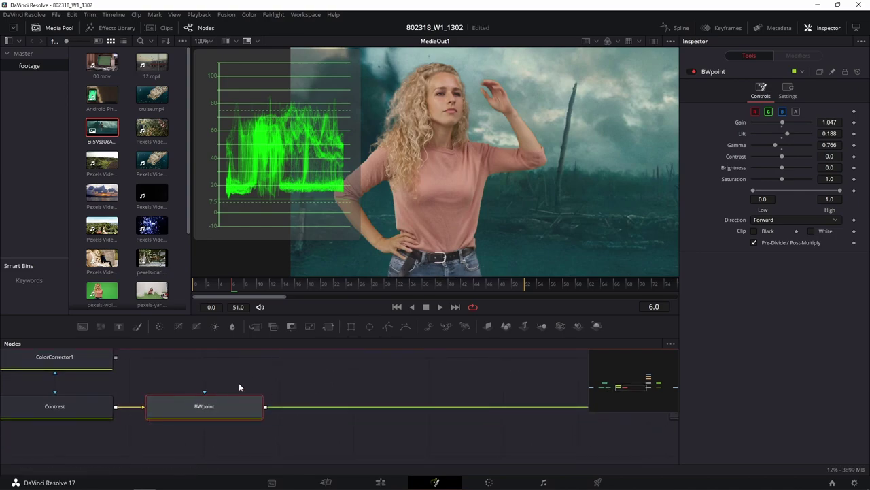
pyautogui.click(64, 407)
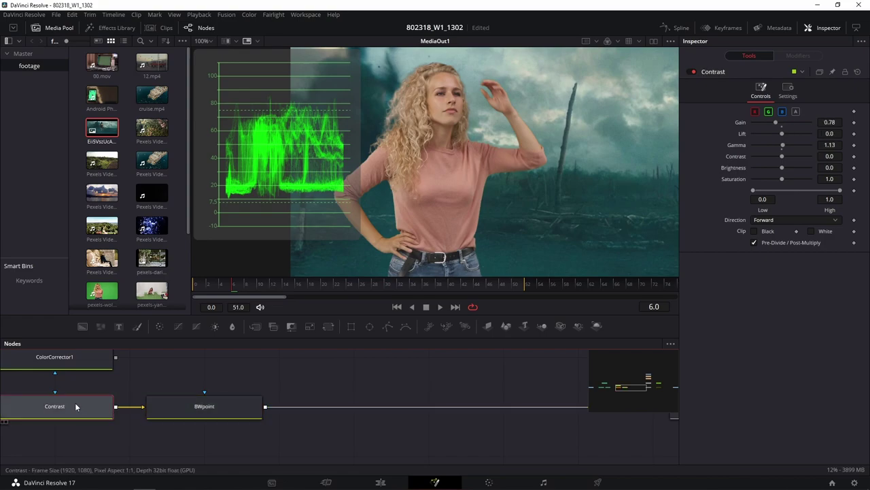
pyautogui.click(693, 70)
pyautogui.click(693, 70)
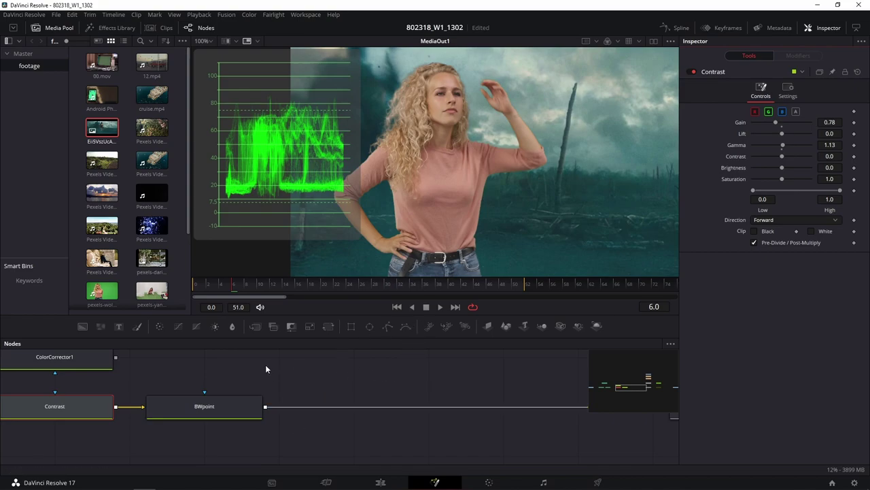
pyautogui.moveTo(335, 370); pyautogui.dragTo(330, 388)
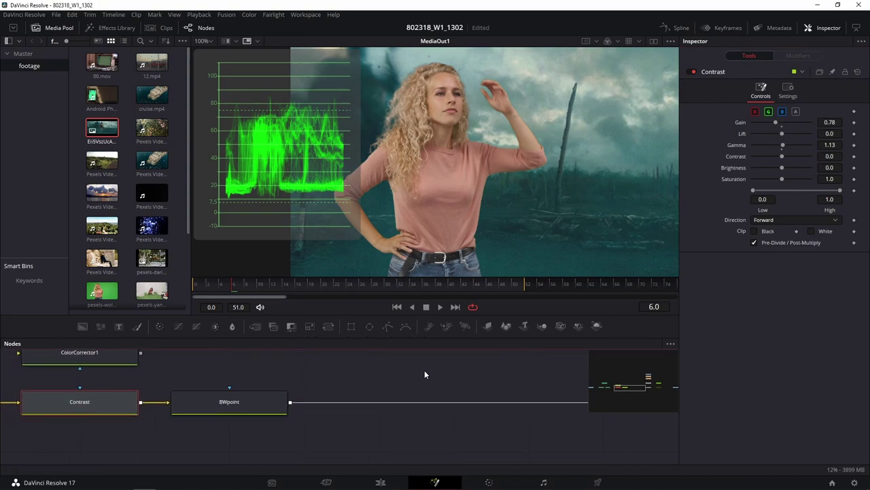
pyautogui.moveTo(415, 385)
pyautogui.mouseDown()
pyautogui.moveTo(361, 378)
pyautogui.moveTo(412, 394)
pyautogui.moveTo(439, 368)
pyautogui.mouseUp()
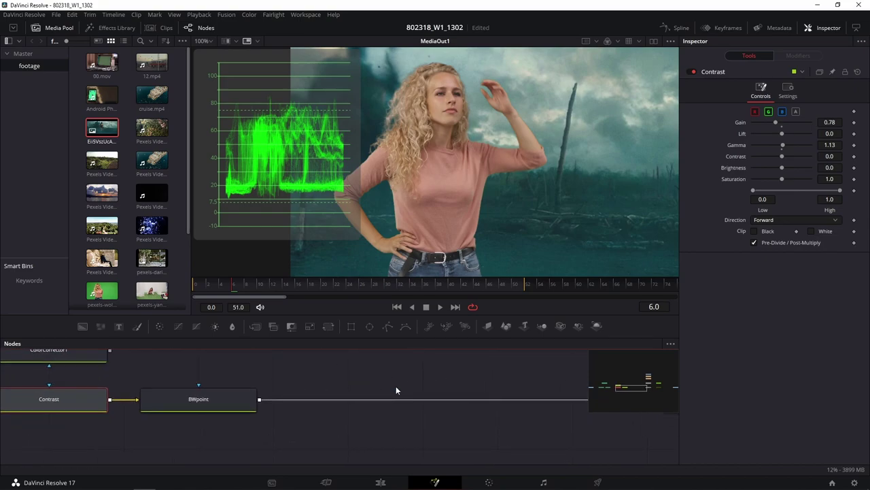
pyautogui.click(228, 407)
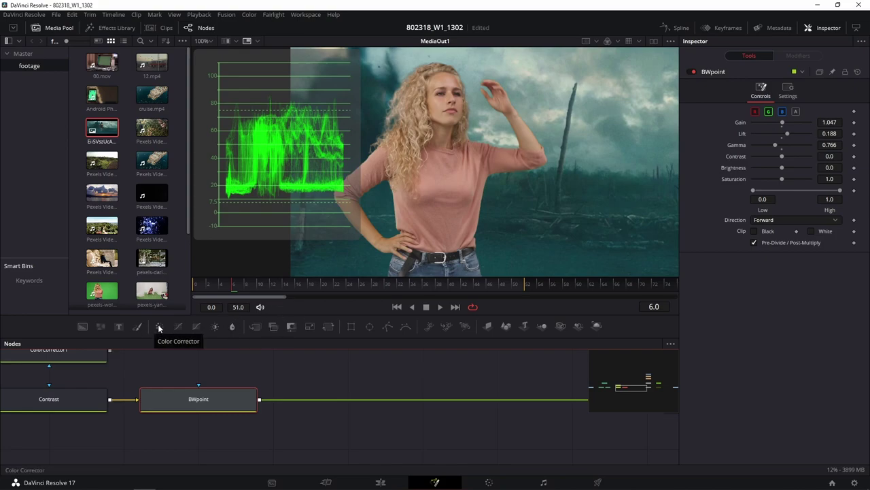
# Insert ColorCorrector1 into the node chain right after BWpoint
pyautogui.moveTo(33, 353)
pyautogui.mouseDown()
pyautogui.moveTo(128, 387)
pyautogui.moveTo(478, 433)
pyautogui.mouseUp()
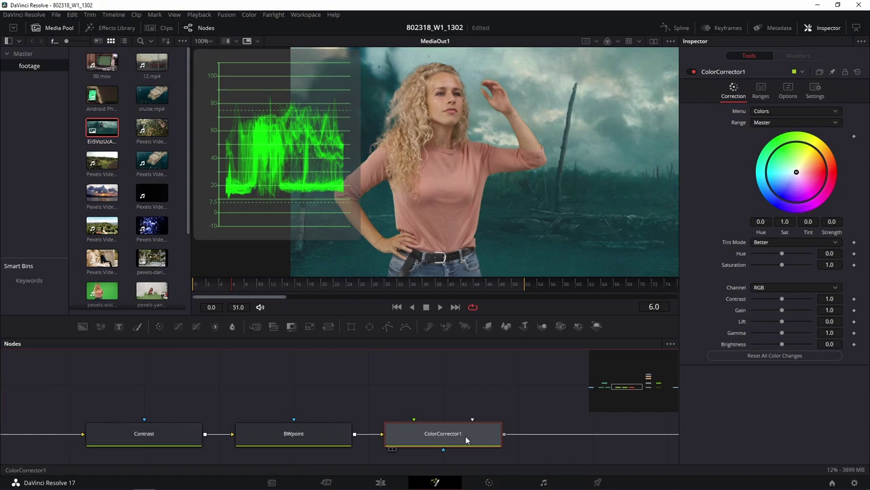
pyautogui.moveTo(467, 435); pyautogui.dragTo(460, 437)
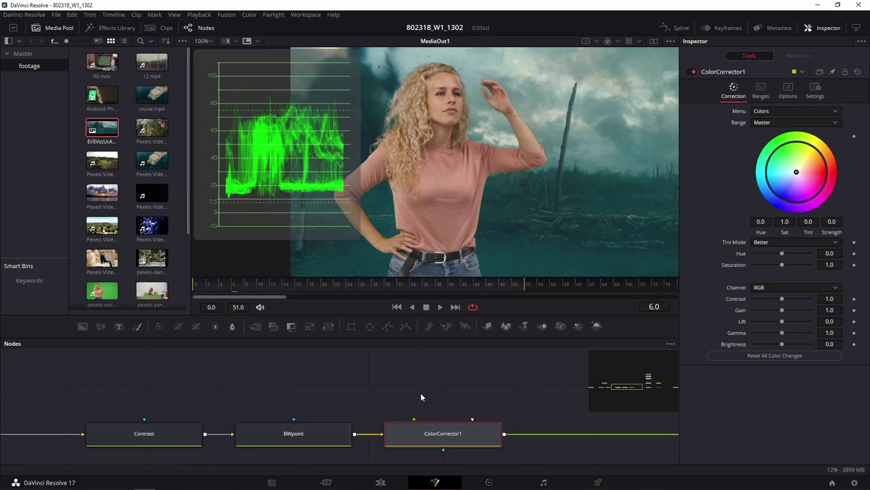
pyautogui.moveTo(511, 398); pyautogui.dragTo(423, 357)
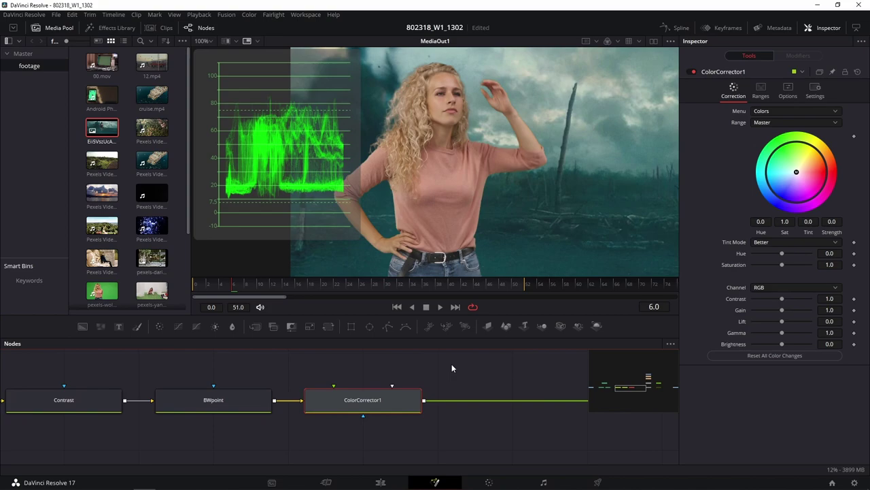
# Trial a cyan tint on ColorCorrector1's colour wheel, then undo it to neutral
pyautogui.moveTo(797, 172); pyautogui.dragTo(781, 175)
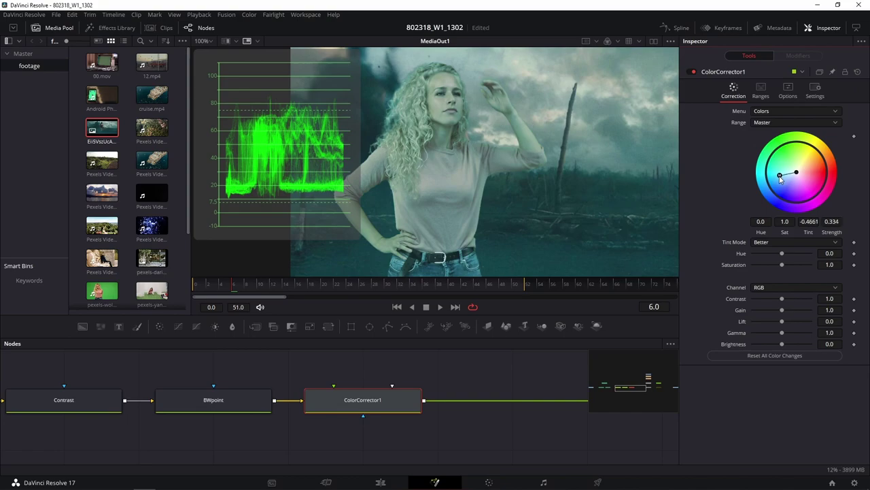
pyautogui.moveTo(781, 175); pyautogui.dragTo(779, 175)
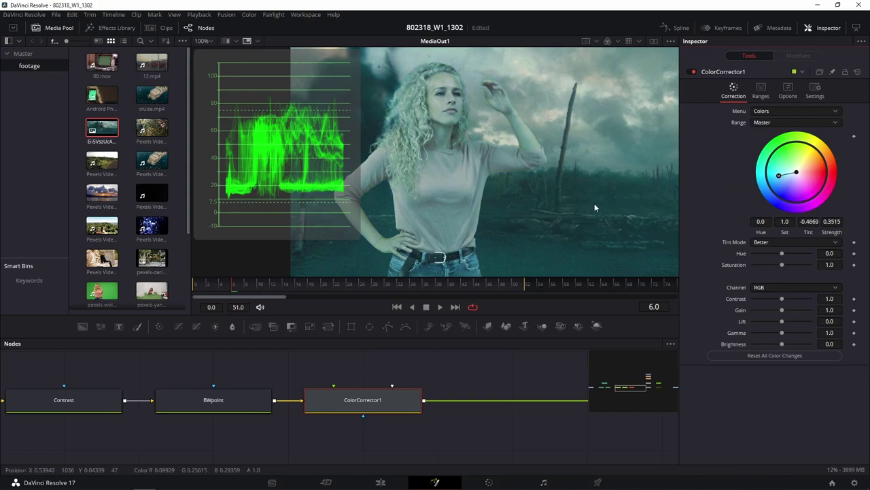
pyautogui.hotkey('ctrl', 'z')
# Switch the viewer's waveform scope to RGB mode with separate channel traces
pyautogui.rightClick(269, 58)
pyautogui.moveTo(334, 64)
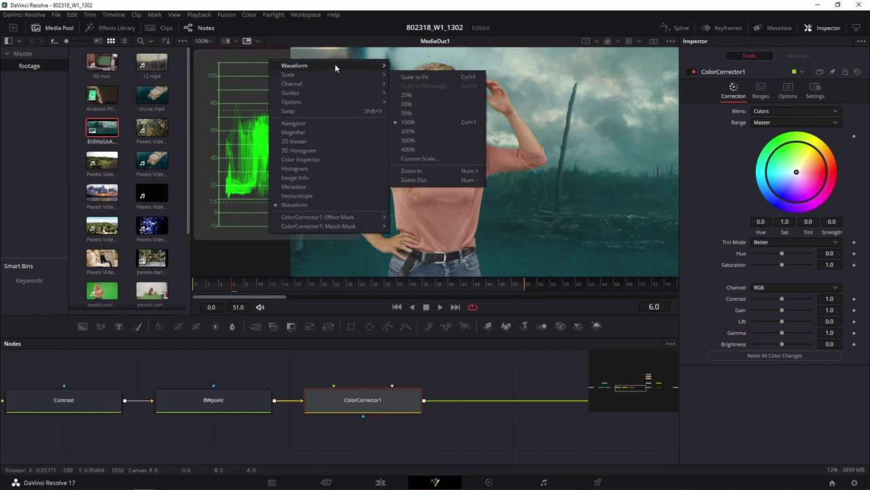
pyautogui.click(408, 89)
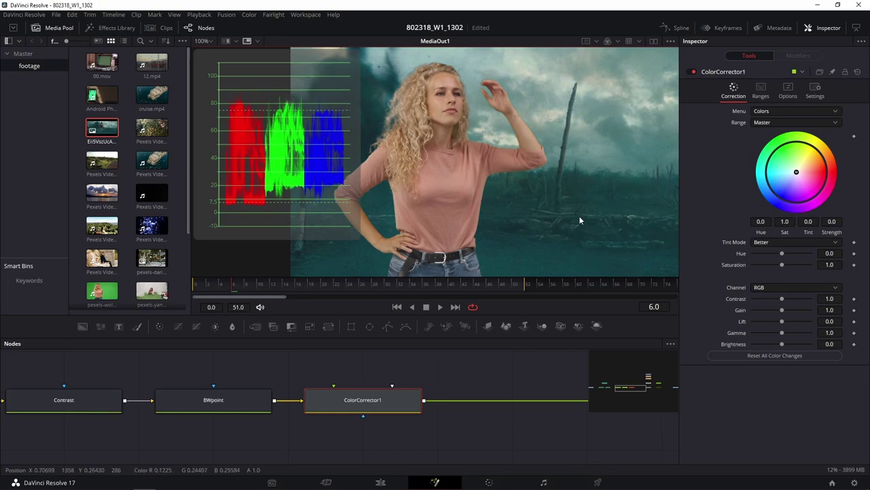
# Correct only ColorCorrector1's red channel, setting gain 1.13, lift 0.08 and gamma 1.03
pyautogui.click(798, 286)
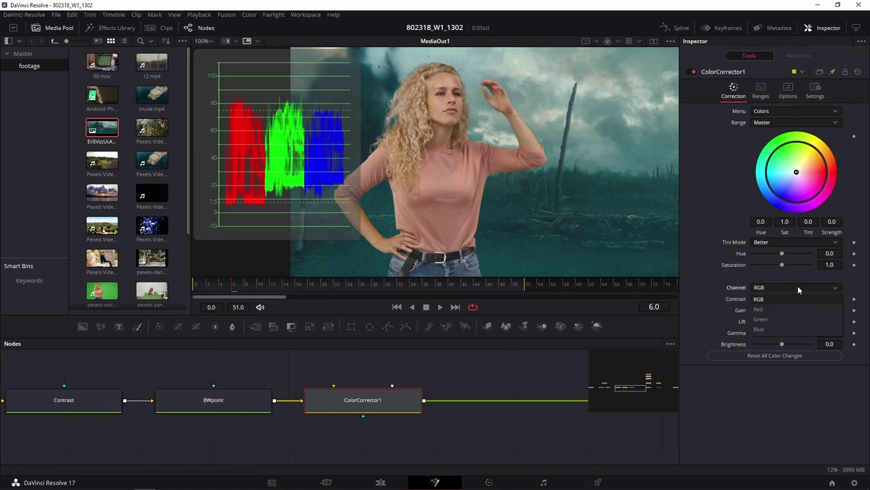
pyautogui.click(785, 311)
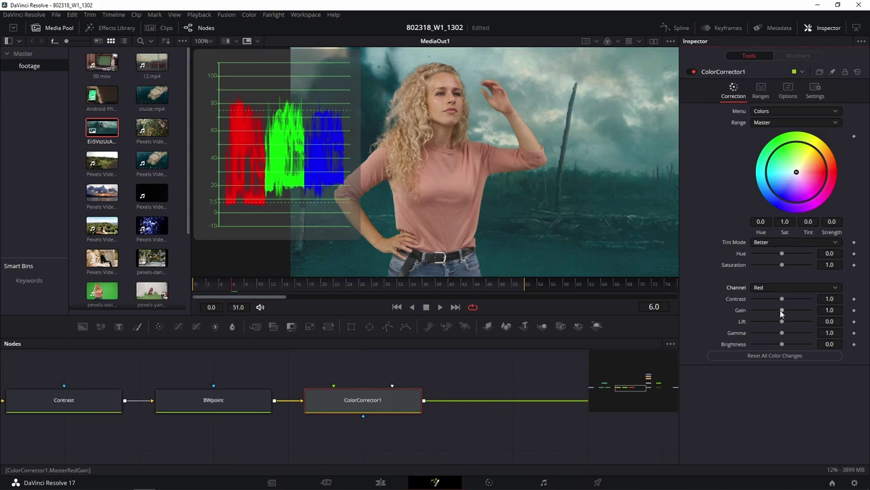
pyautogui.moveTo(782, 309)
pyautogui.mouseDown()
pyautogui.moveTo(765, 306)
pyautogui.moveTo(780, 309)
pyautogui.mouseUp()
pyautogui.moveTo(779, 309); pyautogui.dragTo(780, 310)
pyautogui.moveTo(781, 321); pyautogui.dragTo(784, 321)
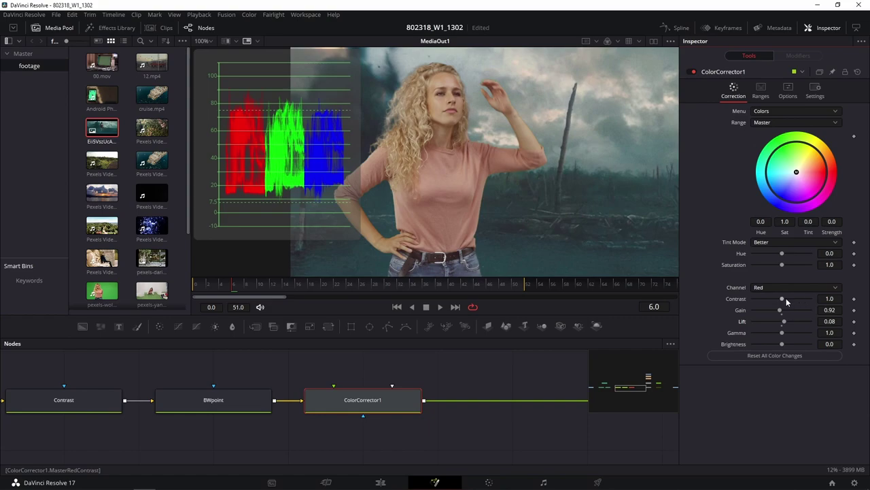
pyautogui.moveTo(780, 309); pyautogui.dragTo(782, 331)
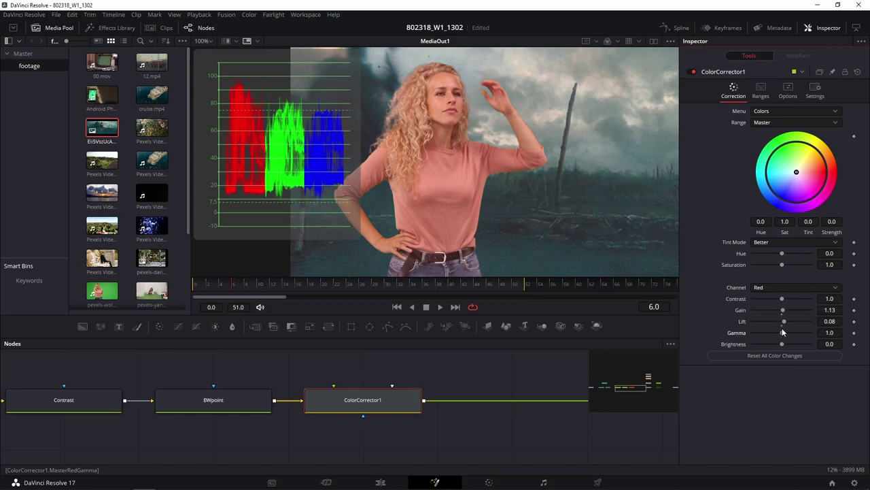
# Enable Pre-Divide/Post-Multiply in ColorCorrector1's Options, then return to Correction
pyautogui.click(788, 101)
pyautogui.click(773, 113)
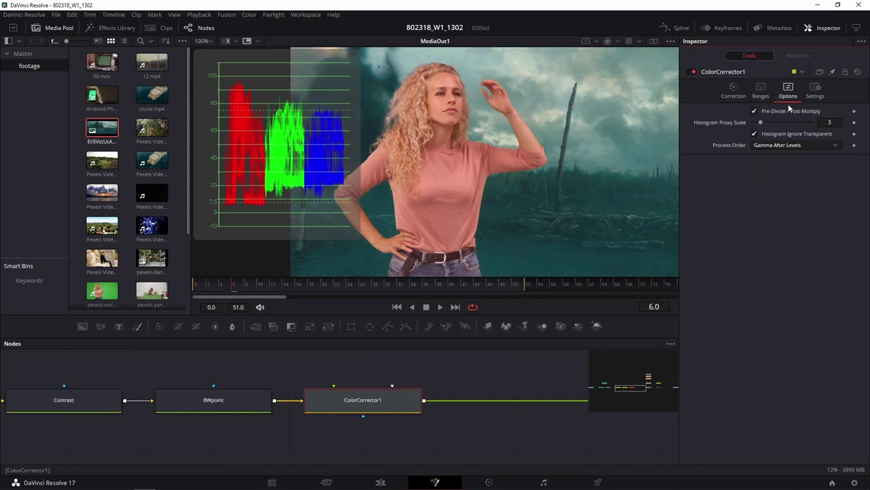
pyautogui.click(730, 94)
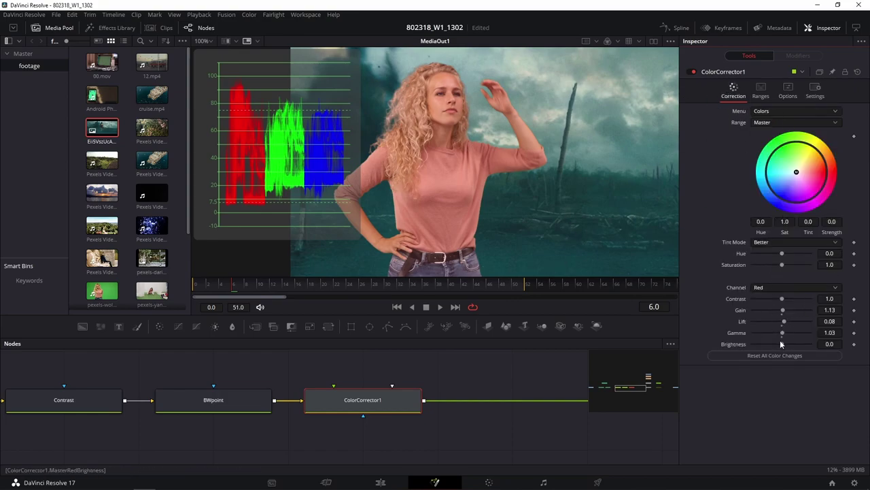
# Reset the red gain, lift and gamma, then set red contrast to 0.86 and gamma to 0.55
pyautogui.doubleClick(782, 311)
pyautogui.doubleClick(782, 321)
pyautogui.doubleClick(782, 335)
pyautogui.moveTo(782, 299); pyautogui.dragTo(779, 302)
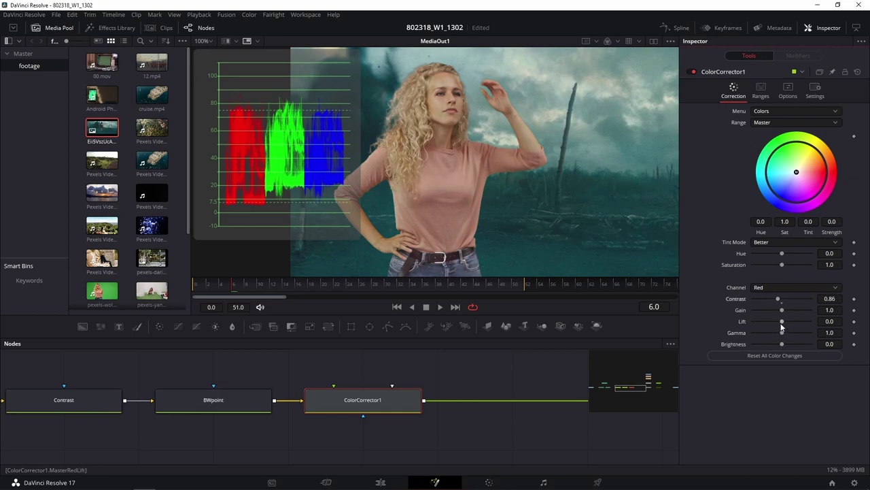
pyautogui.moveTo(783, 322); pyautogui.dragTo(776, 323)
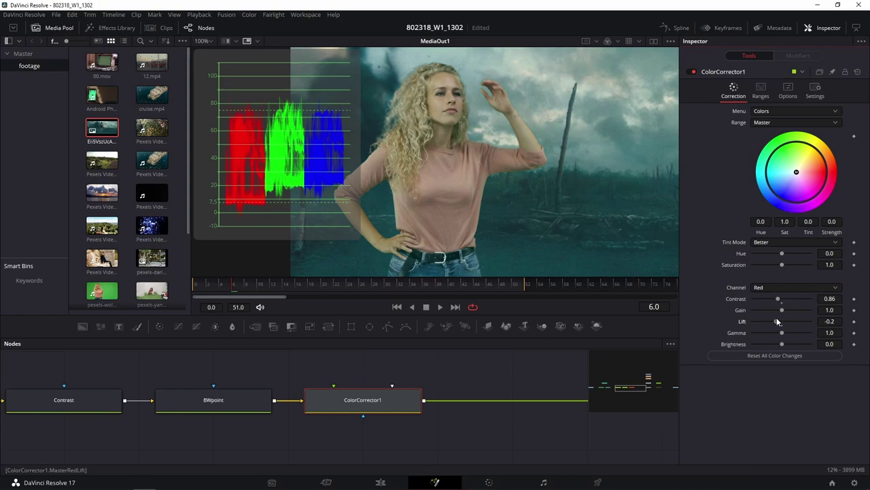
pyautogui.moveTo(782, 310); pyautogui.dragTo(783, 312)
pyautogui.moveTo(782, 332); pyautogui.dragTo(774, 326)
pyautogui.moveTo(774, 327); pyautogui.dragTo(770, 327)
pyautogui.moveTo(776, 321); pyautogui.dragTo(779, 322)
pyautogui.moveTo(772, 332); pyautogui.dragTo(770, 332)
pyautogui.moveTo(780, 325); pyautogui.dragTo(782, 324)
# Fine-tune the red gain to 1.089 and lift to 0.016, then target the green channel
pyautogui.moveTo(782, 310); pyautogui.dragTo(784, 312)
pyautogui.doubleClick(784, 311)
pyautogui.click(829, 309)
pyautogui.write('1.107')
pyautogui.scroll(-2, 829, 310)
pyautogui.scroll(1, 830, 309)
pyautogui.scroll(2, 830, 321)
pyautogui.scroll(4, 830, 321)
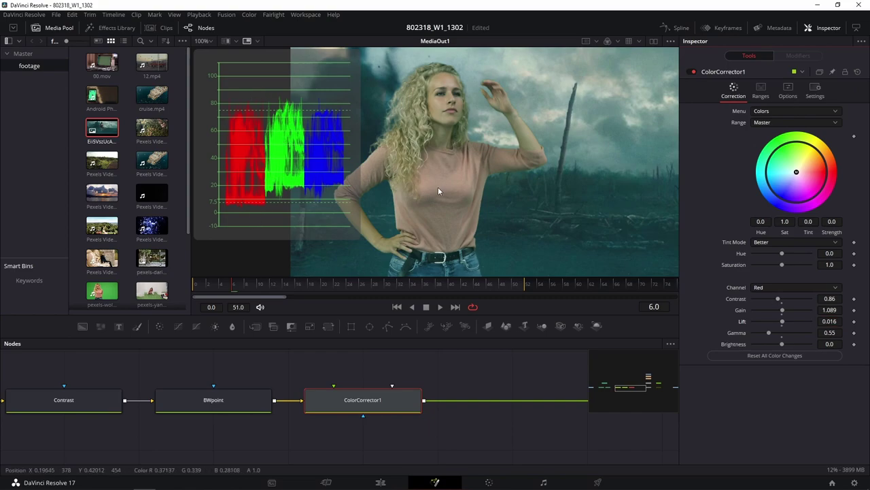
pyautogui.click(769, 289)
pyautogui.click(771, 317)
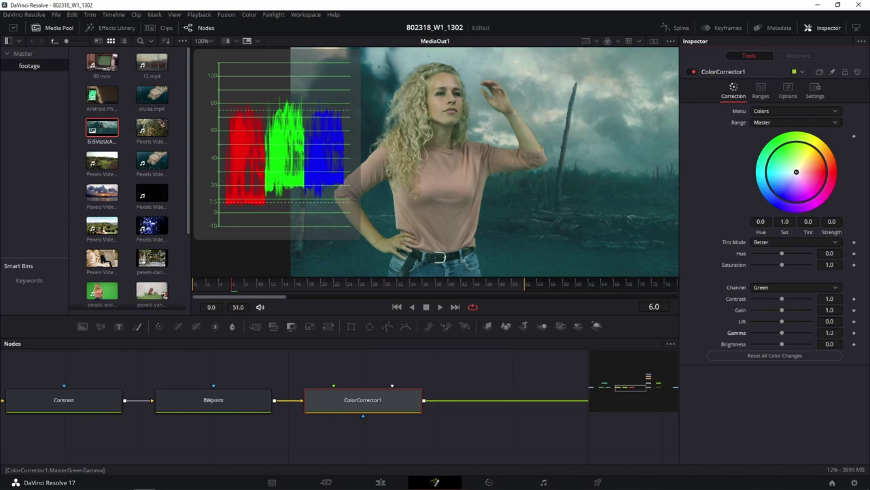
# Set the green channel's gamma to 1.2 and pull its lift down to -0.025
pyautogui.moveTo(782, 333); pyautogui.dragTo(786, 332)
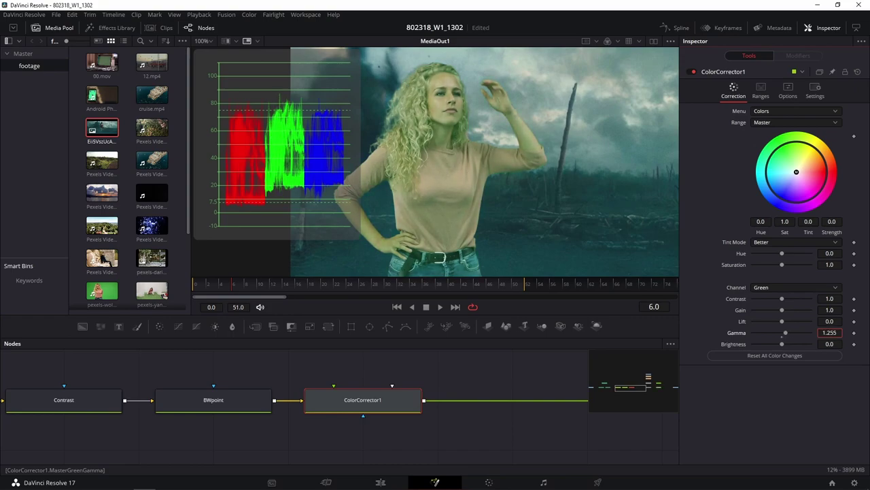
pyautogui.press('BackSpace')
pyautogui.press('BackSpace')
pyautogui.press('Return')
pyautogui.moveTo(830, 321)
pyautogui.mouseDown()
pyautogui.moveTo(835, 309)
pyautogui.moveTo(825, 310)
pyautogui.mouseUp()
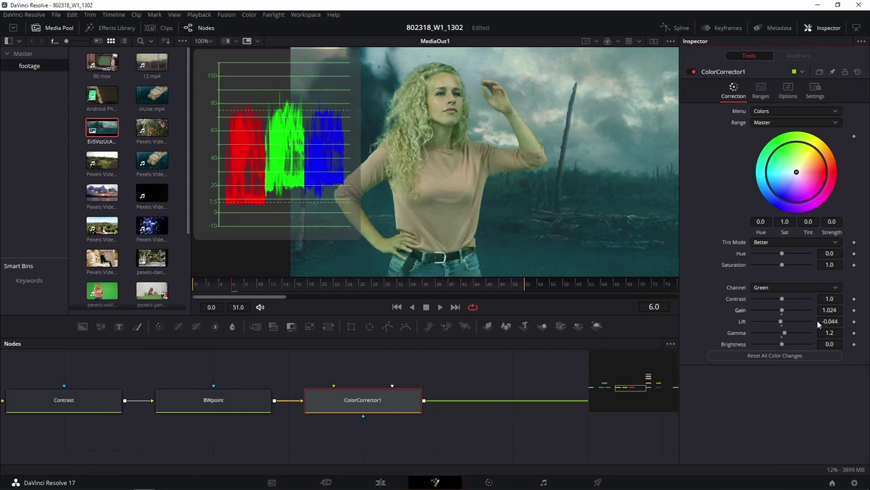
pyautogui.moveTo(841, 320)
pyautogui.mouseDown()
pyautogui.moveTo(825, 321)
pyautogui.moveTo(835, 321)
pyautogui.mouseUp()
# Switch the correction to Blue and raise its gamma to 1.521 and gain to 1.102
pyautogui.click(777, 288)
pyautogui.click(762, 329)
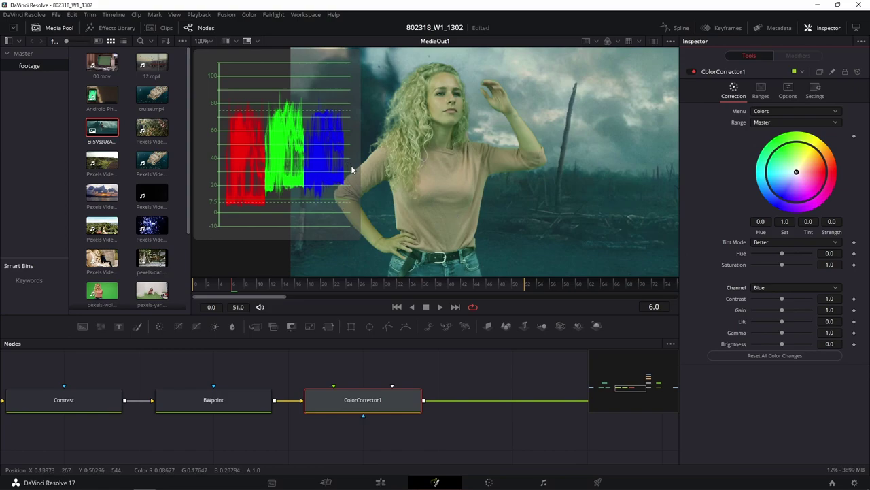
pyautogui.rightClick(460, 134)
pyautogui.click(518, 133)
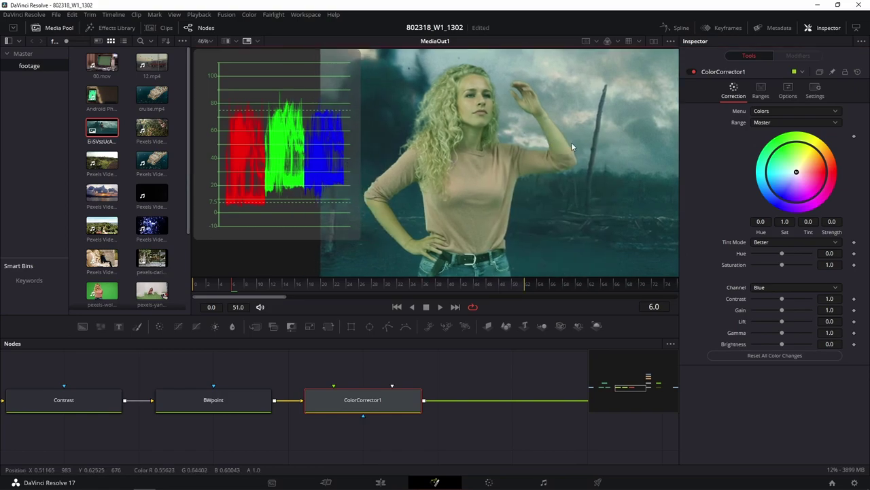
pyautogui.scroll(2, 600, 146)
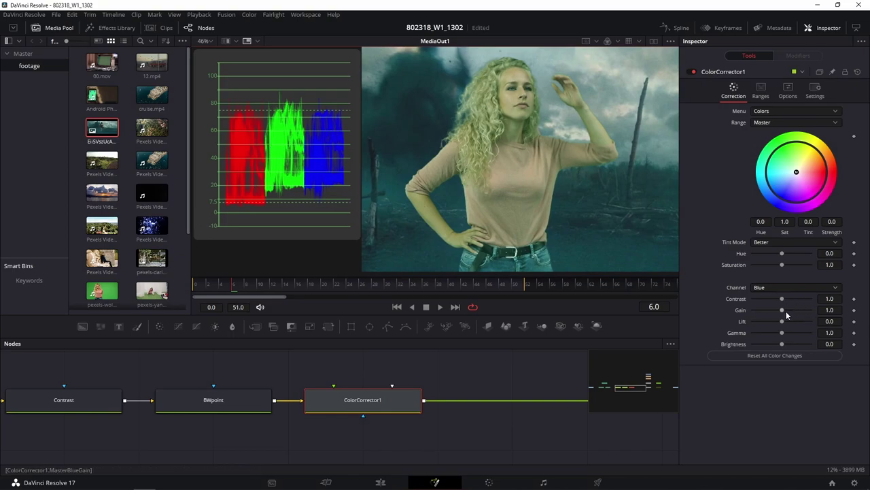
pyautogui.moveTo(782, 332)
pyautogui.mouseDown()
pyautogui.moveTo(792, 332)
pyautogui.moveTo(779, 340)
pyautogui.moveTo(783, 310)
pyautogui.mouseUp()
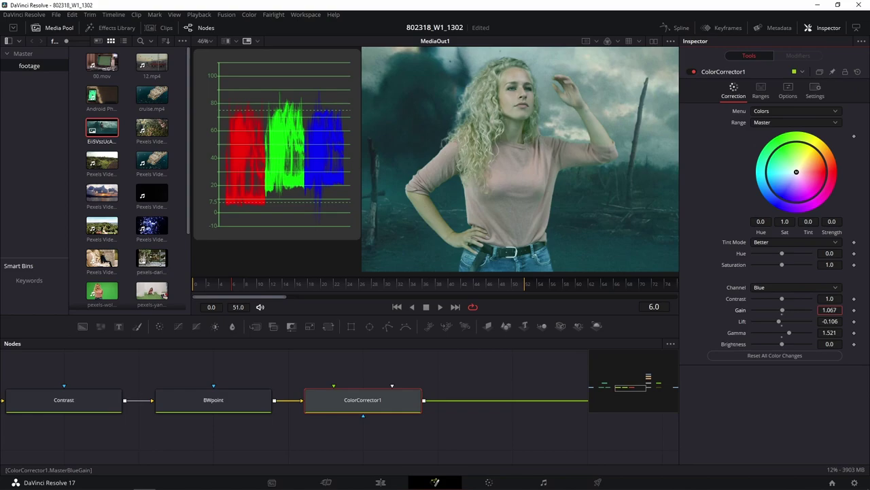
pyautogui.moveTo(782, 310); pyautogui.dragTo(782, 311)
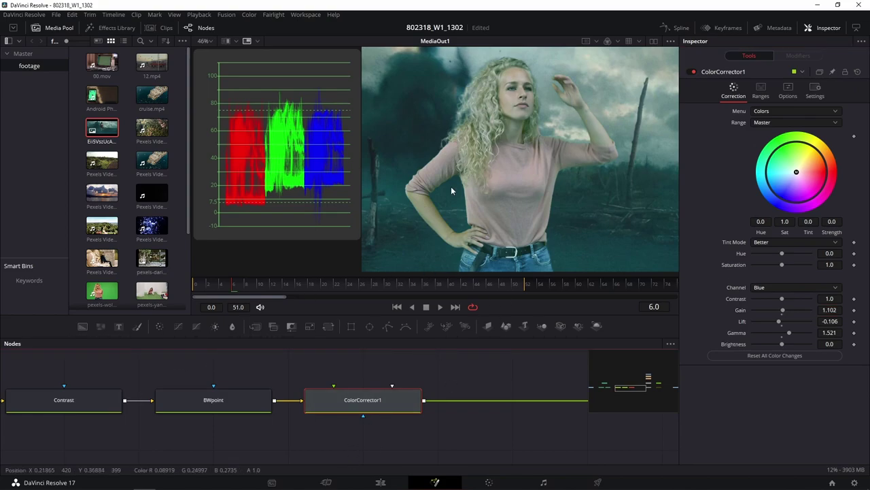
# Compare ColorCorrector1 on and off, and nudge the blue lift to -0.08
pyautogui.moveTo(497, 176); pyautogui.dragTo(430, 152)
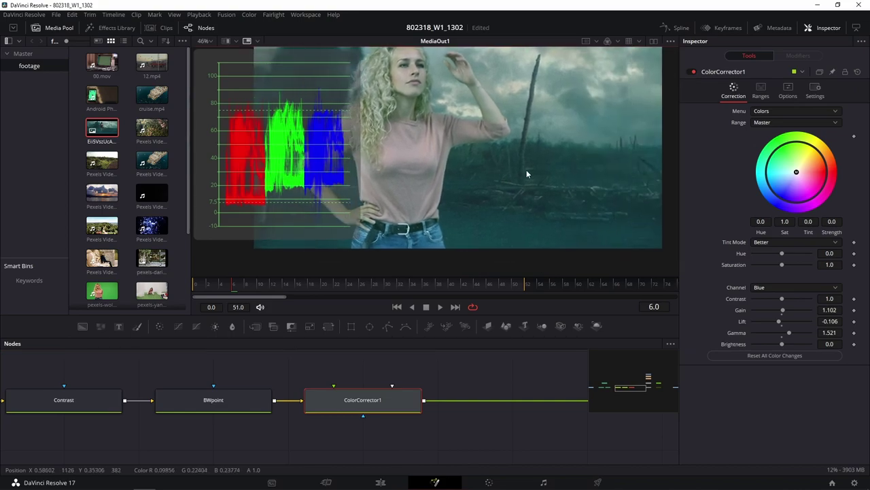
pyautogui.hotkey('ctrl', 'f')
pyautogui.click(693, 71)
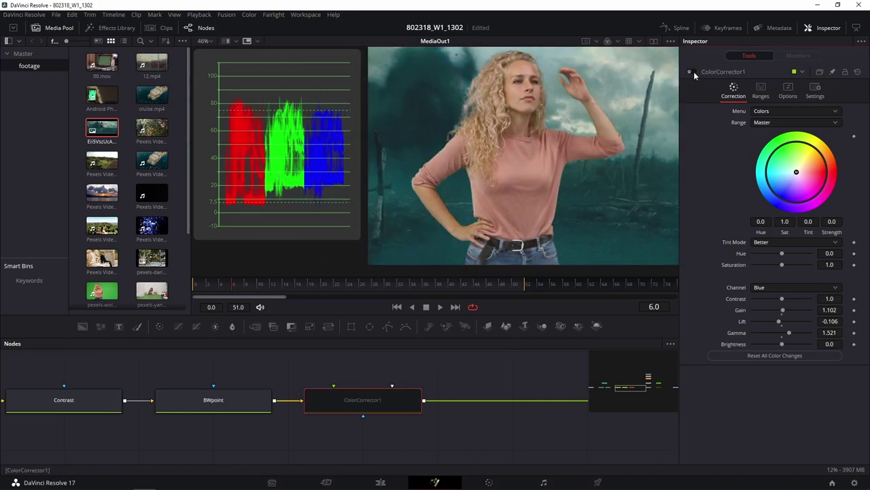
pyautogui.click(694, 71)
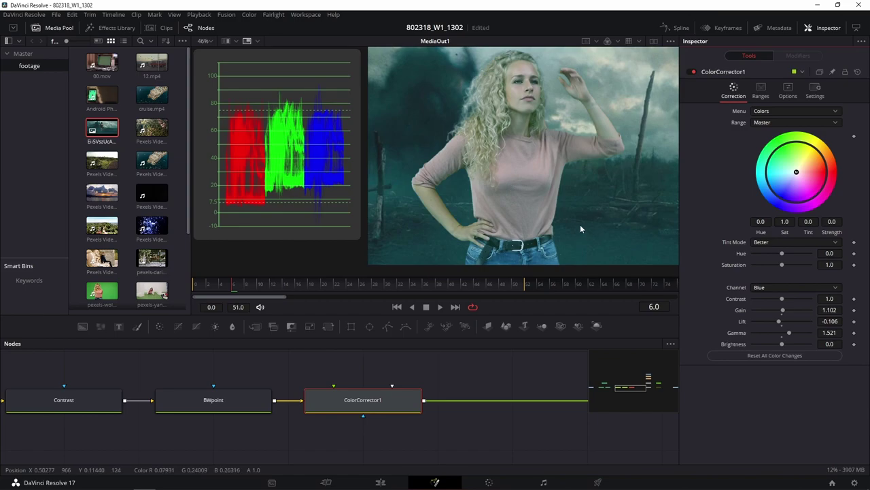
pyautogui.scroll(2, 508, 197)
pyautogui.scroll(-4, 510, 200)
pyautogui.scroll(1, 512, 202)
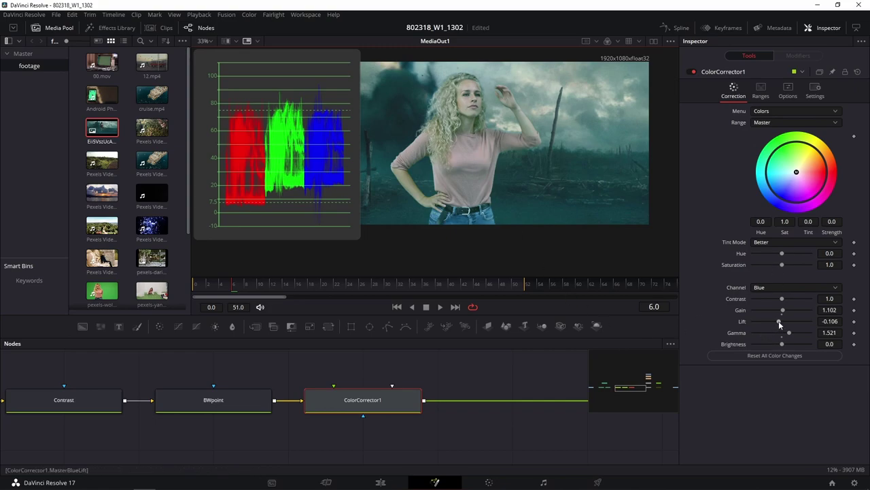
pyautogui.moveTo(778, 321); pyautogui.dragTo(780, 323)
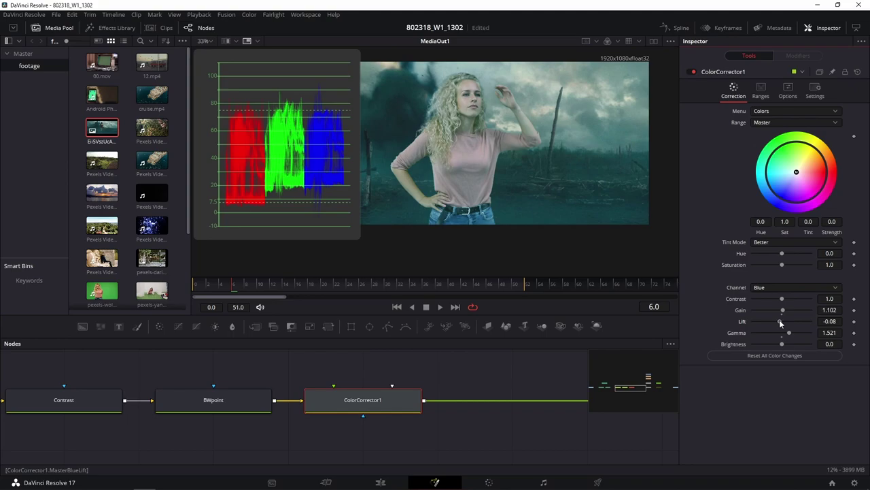
pyautogui.scroll(1, 444, 164)
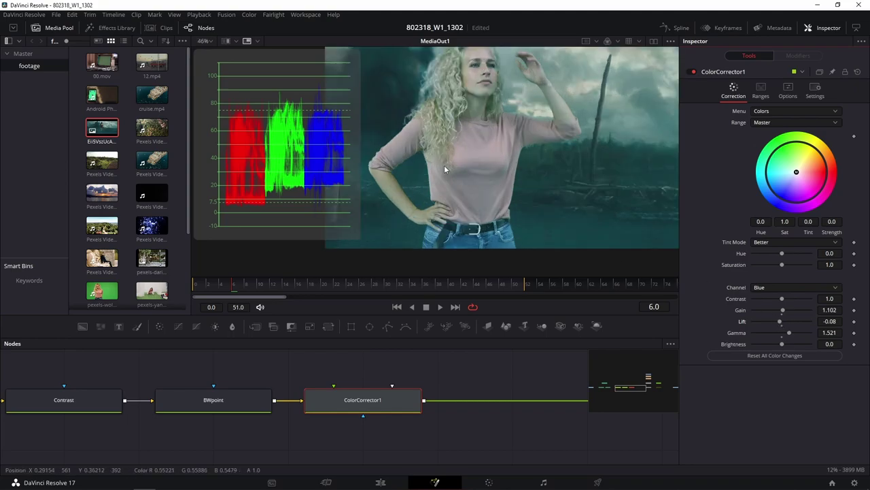
pyautogui.scroll(1, 533, 178)
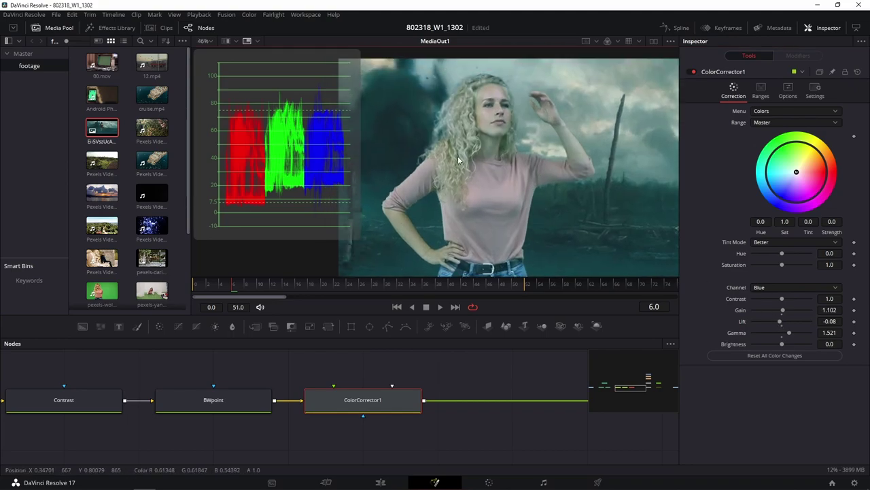
pyautogui.moveTo(537, 206); pyautogui.dragTo(511, 164)
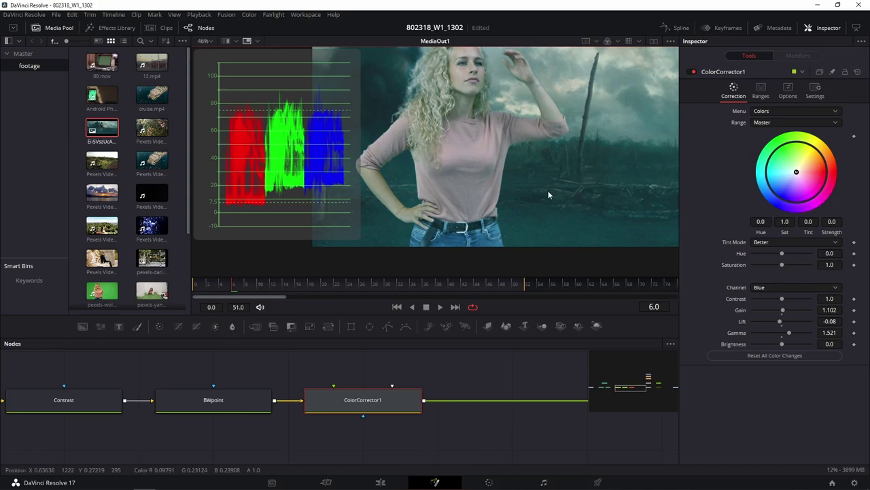
pyautogui.click(617, 41)
# Show only the blue channel in the viewer and step the blue gamma down toward 0.817
pyautogui.click(624, 90)
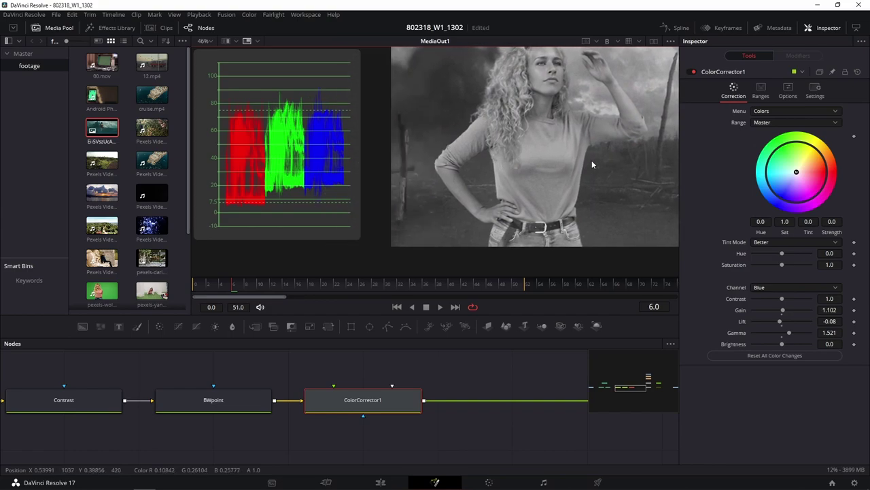
pyautogui.moveTo(527, 159); pyautogui.dragTo(538, 176)
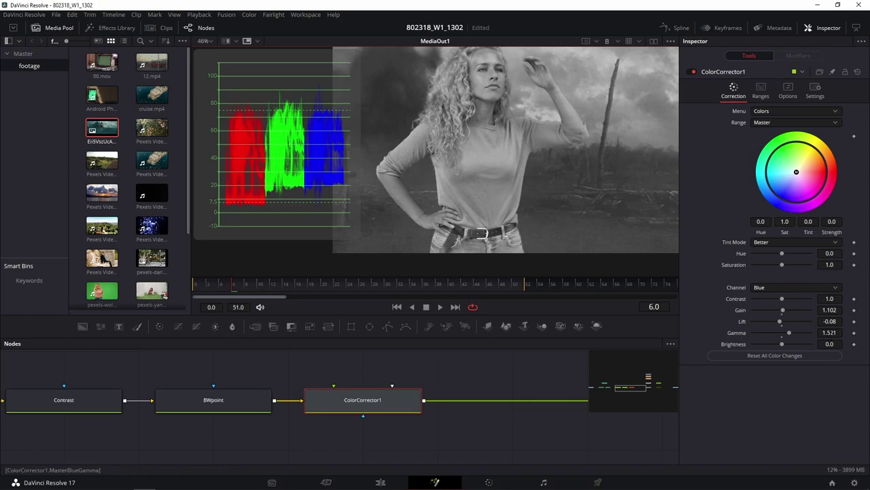
pyautogui.scroll(2, 831, 333)
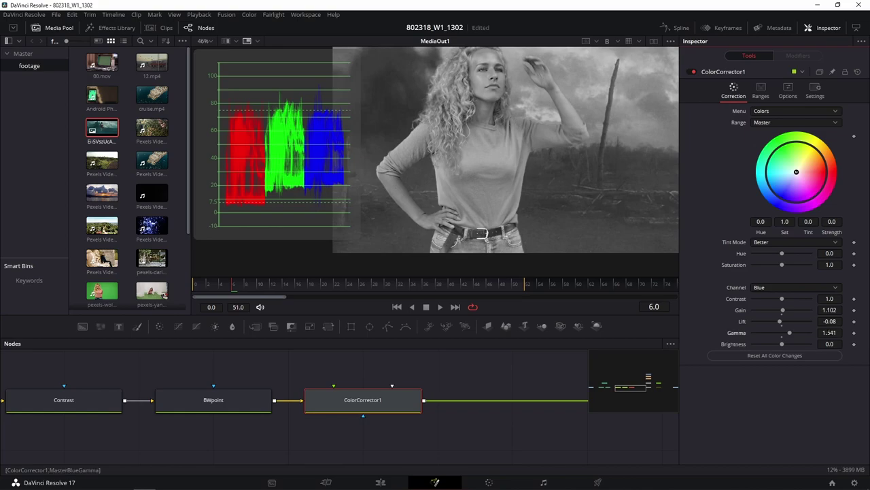
pyautogui.click(829, 333)
pyautogui.write('1.24')
pyautogui.press('Return')
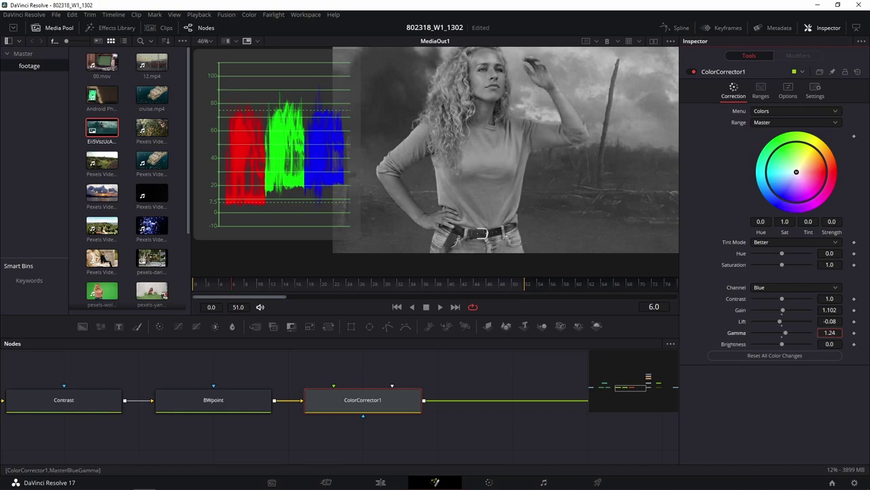
pyautogui.write('1.048')
pyautogui.press('Return')
pyautogui.write('0.992')
pyautogui.press('Return')
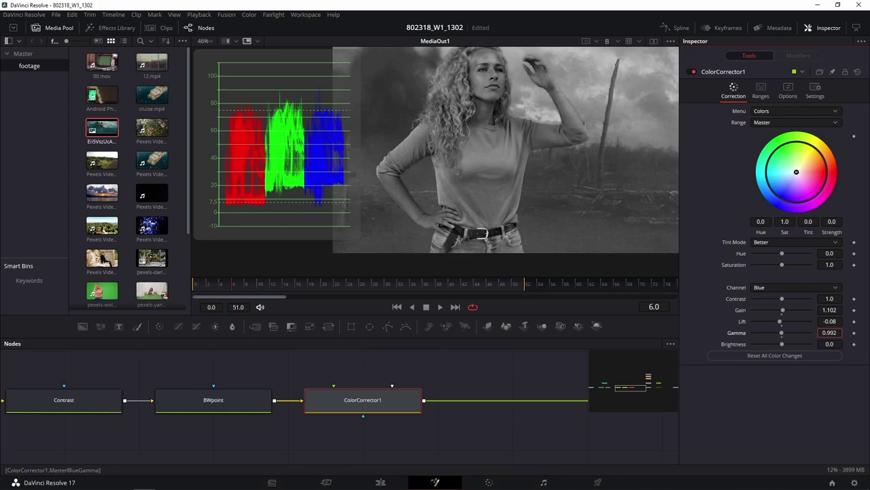
pyautogui.write('0.929')
pyautogui.press('Return')
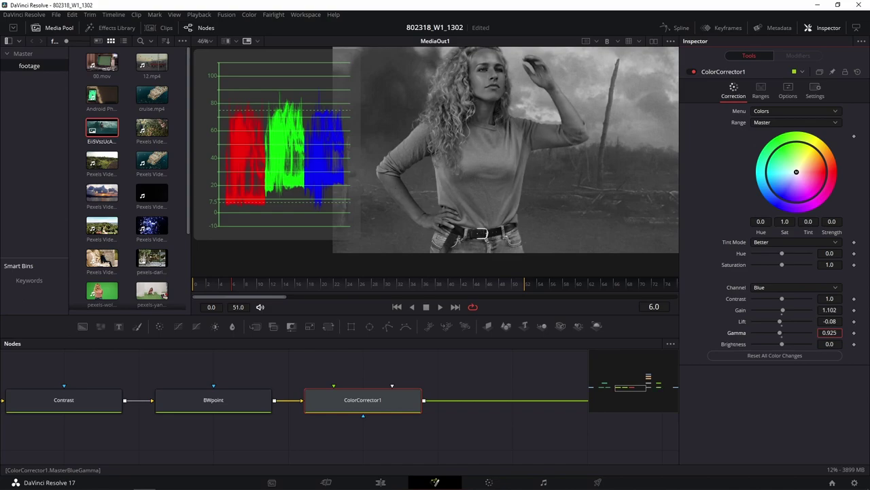
pyautogui.write('0.884')
pyautogui.press('Return')
pyautogui.write('0.798')
pyautogui.press('Return')
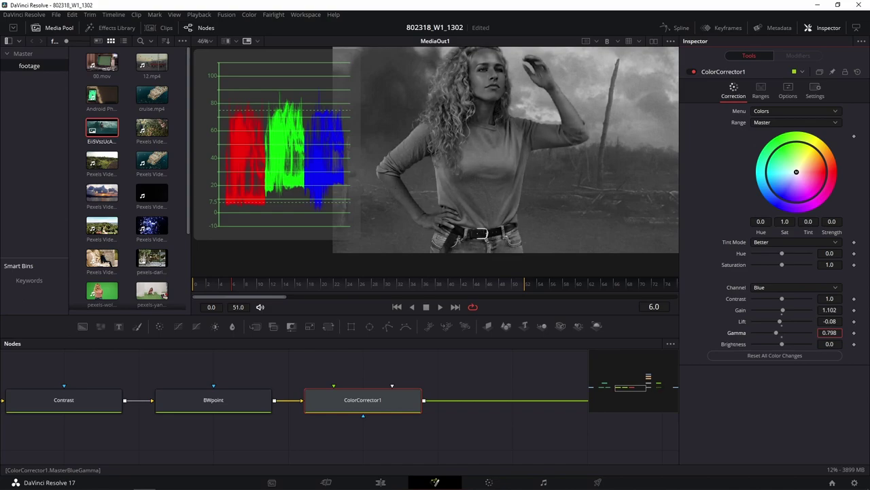
# Set the blue lift to 0.059 and scroll-tune the blue gain to 1.033
pyautogui.click(831, 321)
pyautogui.write('0.012')
pyautogui.press('Return')
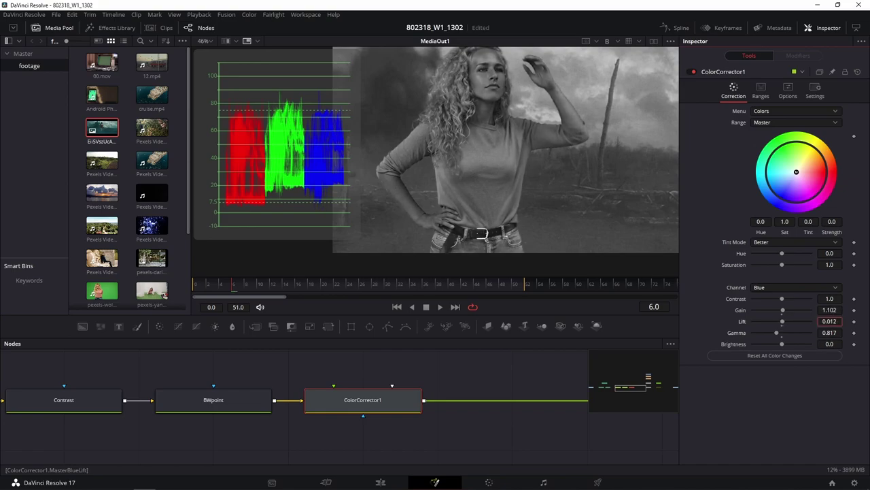
pyautogui.scroll(3, 829, 321)
pyautogui.scroll(2, 830, 321)
pyautogui.scroll(-3, 829, 321)
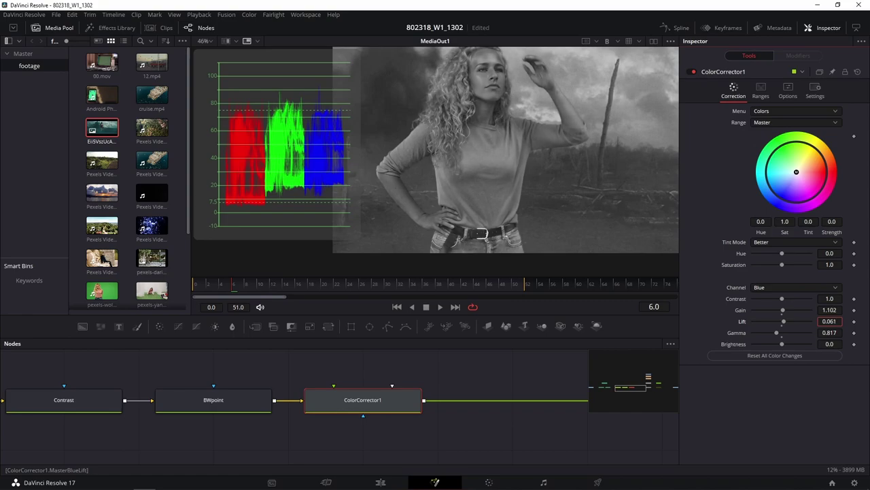
pyautogui.scroll(-1, 829, 321)
pyautogui.scroll(1, 829, 309)
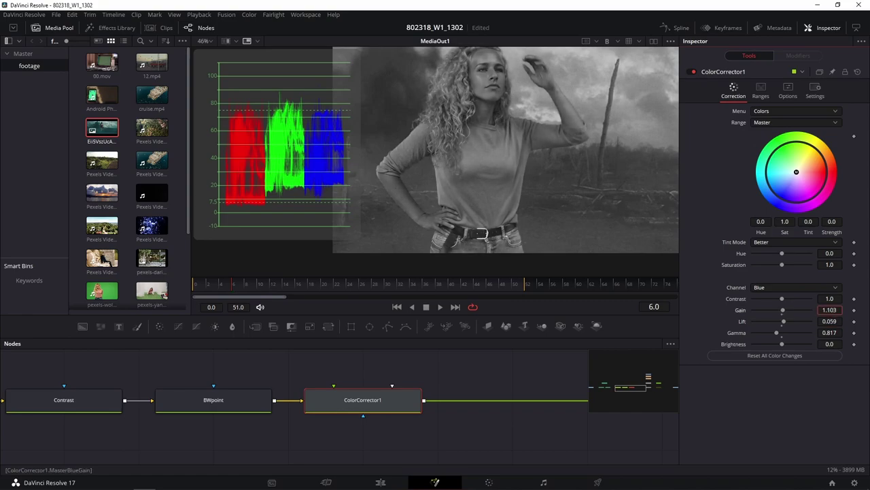
pyautogui.scroll(-3, 830, 309)
pyautogui.scroll(-2, 830, 309)
pyautogui.scroll(-2, 830, 309)
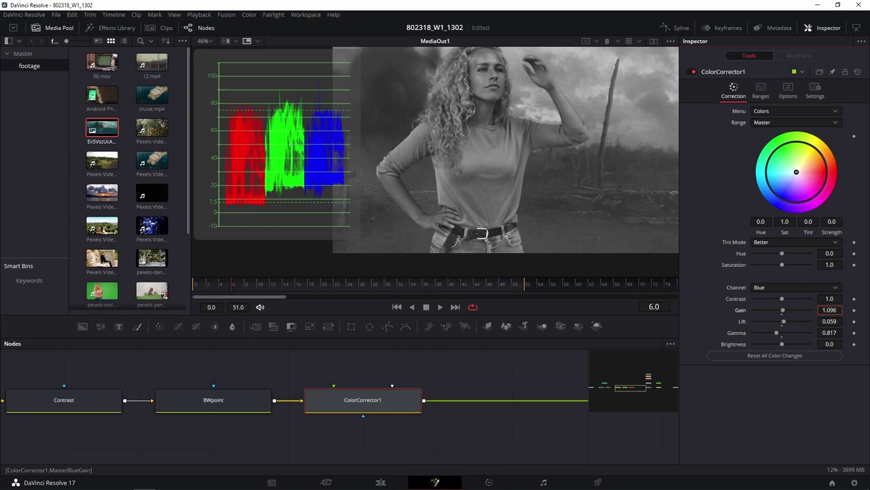
pyautogui.scroll(-6, 829, 309)
pyautogui.scroll(-1, 830, 309)
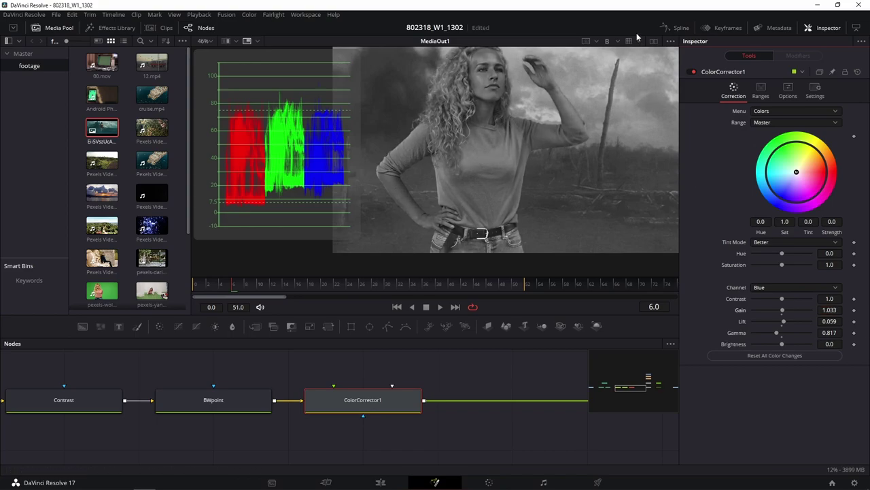
pyautogui.click(607, 40)
pyautogui.click(622, 55)
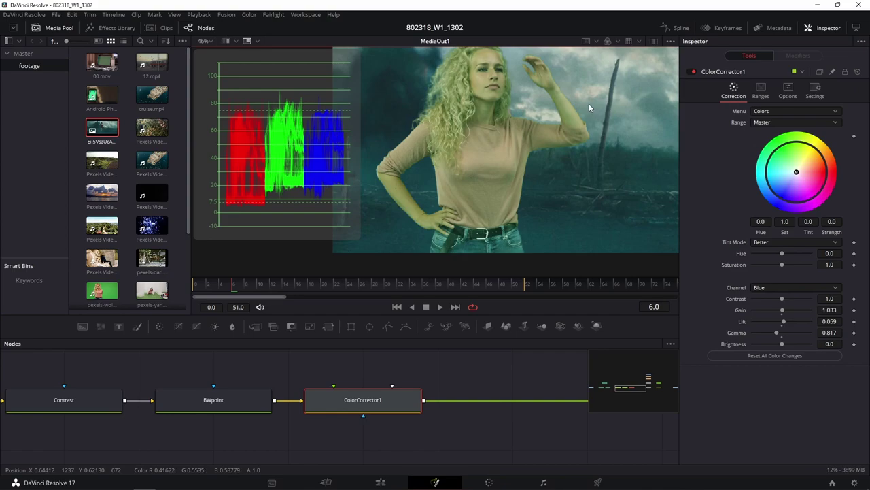
pyautogui.hotkey('ctrl', 'z')
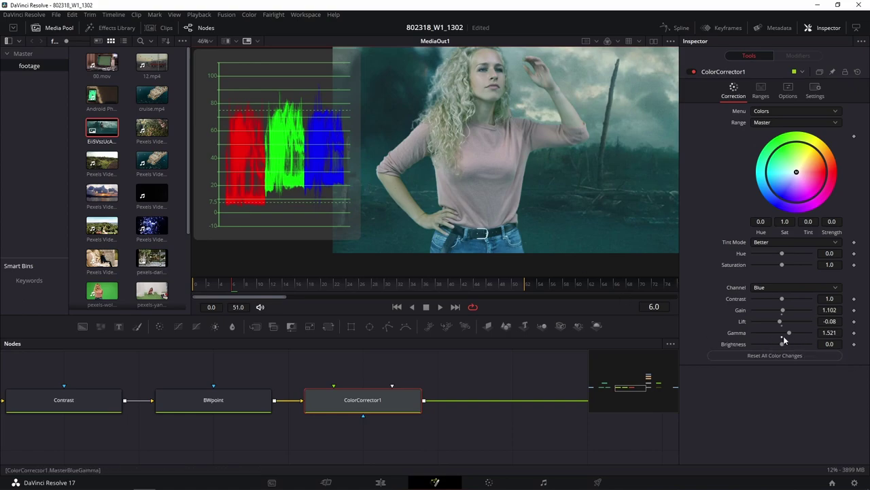
pyautogui.moveTo(790, 333); pyautogui.dragTo(793, 333)
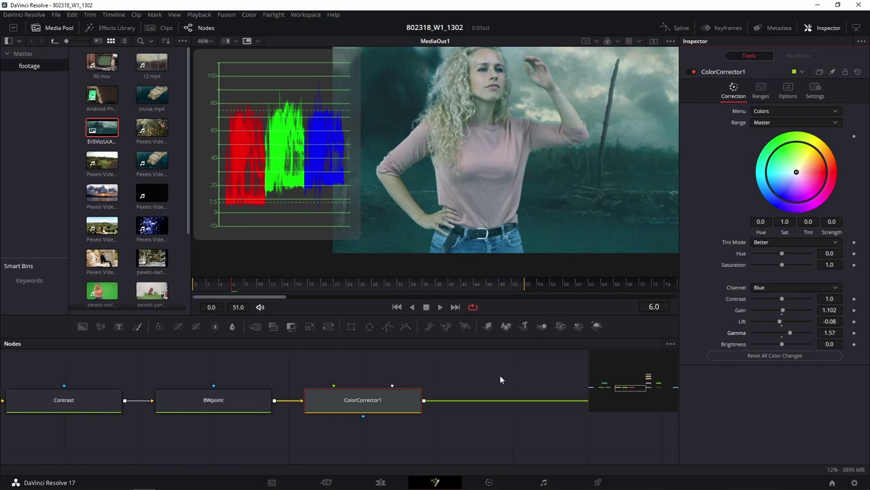
pyautogui.hscroll(2, 449, 361)
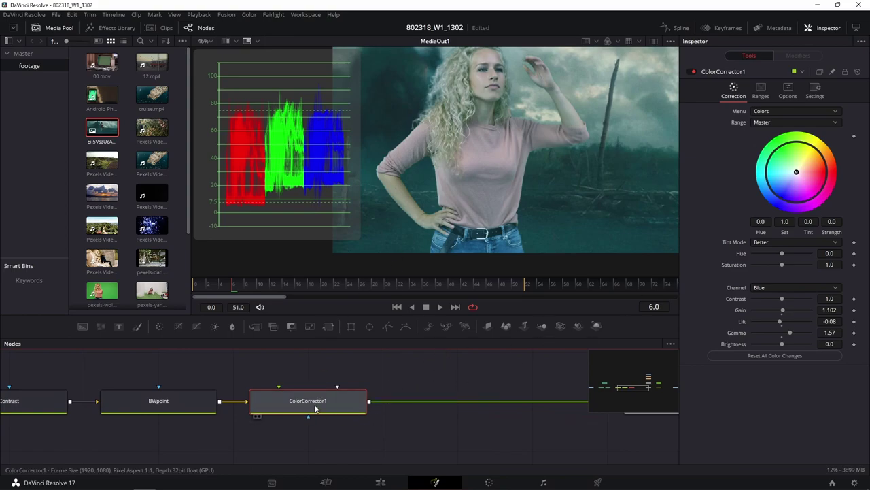
pyautogui.moveTo(320, 401)
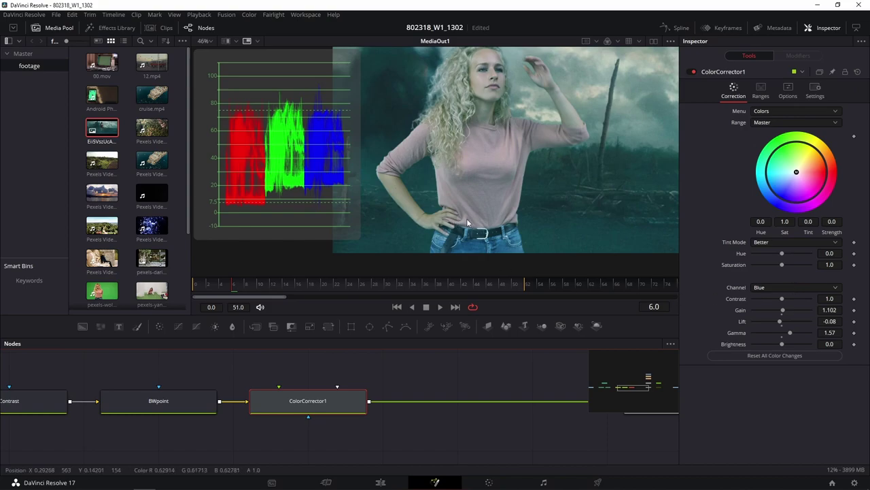
pyautogui.moveTo(466, 218)
pyautogui.mouseDown()
pyautogui.moveTo(565, 208)
pyautogui.moveTo(526, 204)
pyautogui.mouseUp()
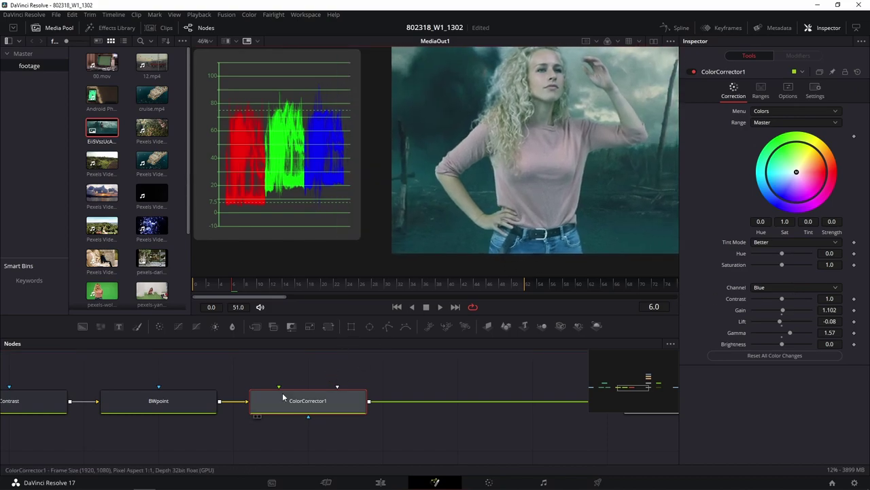
# Select the BWpoint node and lower its gamma to 0.625
pyautogui.click(185, 406)
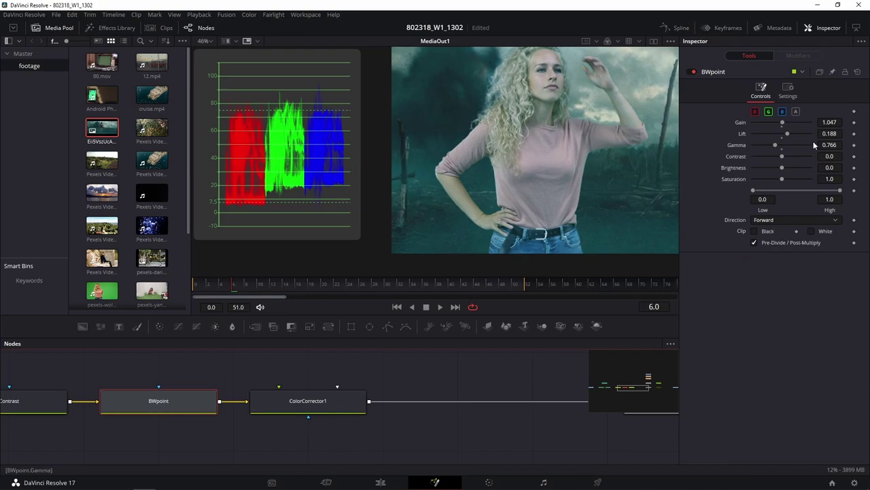
pyautogui.moveTo(829, 145)
pyautogui.mouseDown()
pyautogui.moveTo(820, 145)
pyautogui.moveTo(829, 145)
pyautogui.mouseUp()
pyautogui.write('0.625')
pyautogui.scroll(-2, 591, 166)
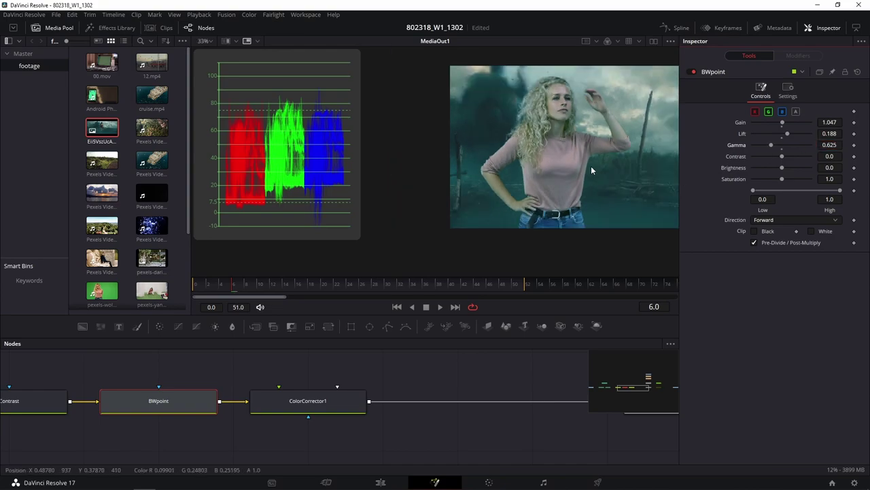
pyautogui.moveTo(628, 171); pyautogui.dragTo(597, 172)
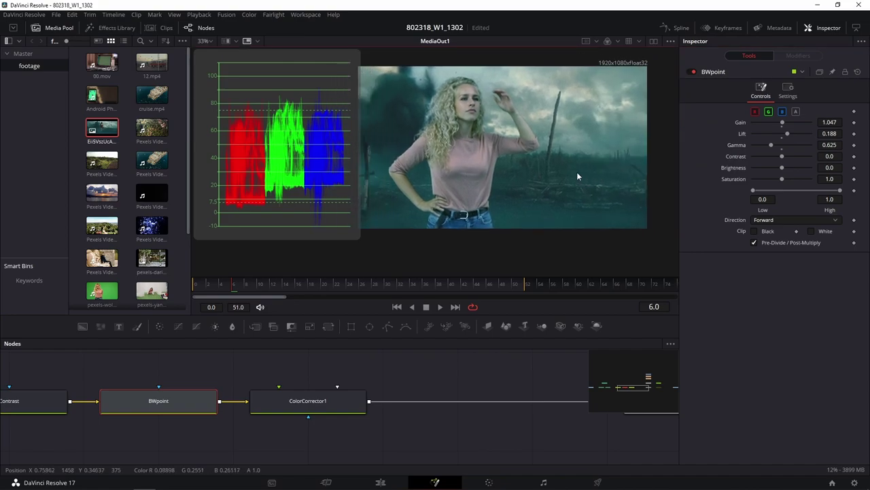
pyautogui.scroll(2, 471, 196)
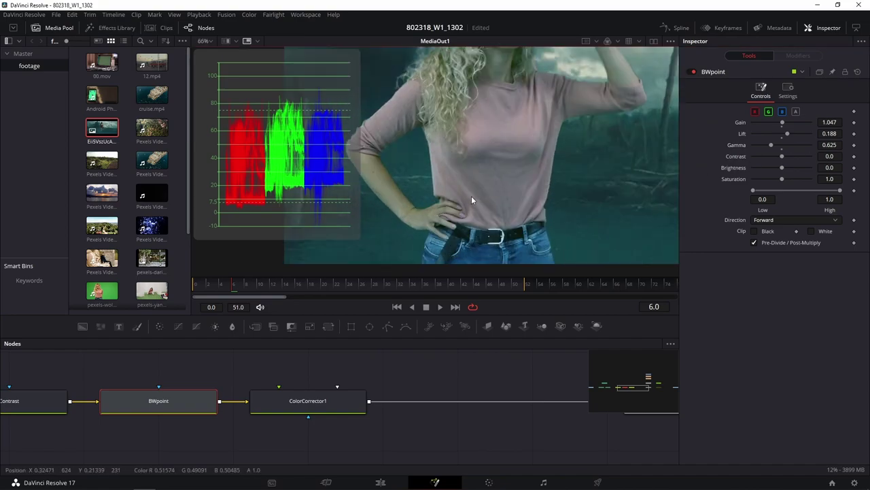
pyautogui.moveTo(569, 189); pyautogui.dragTo(668, 189)
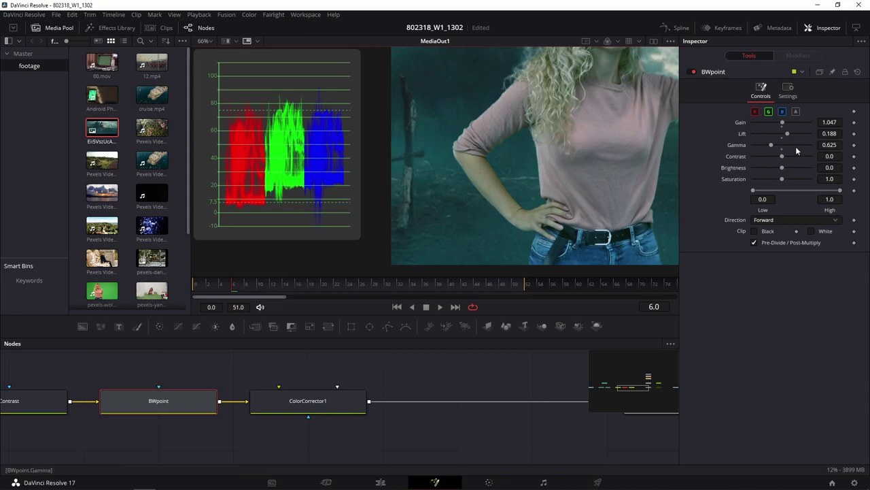
# Raise the BWpoint lift to 0.215 and gain to 1.06, framing the woman's face
pyautogui.moveTo(791, 138); pyautogui.dragTo(789, 133)
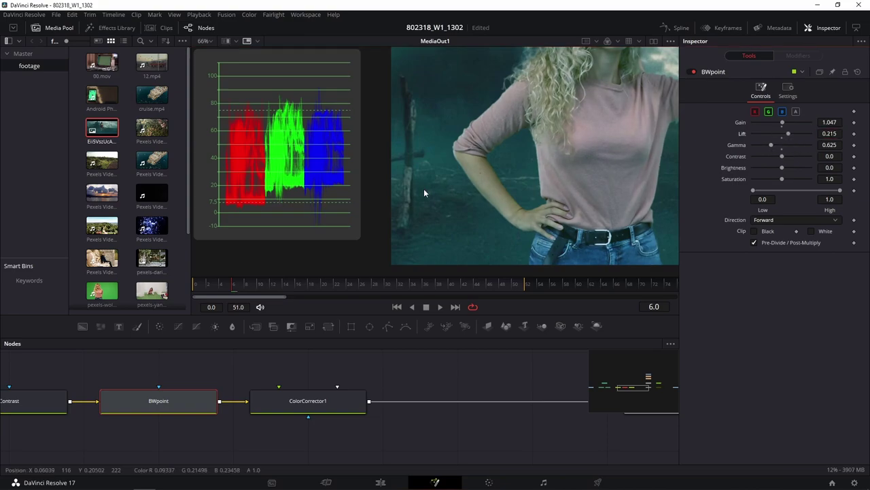
pyautogui.scroll(-2, 506, 178)
pyautogui.moveTo(538, 158); pyautogui.dragTo(465, 206)
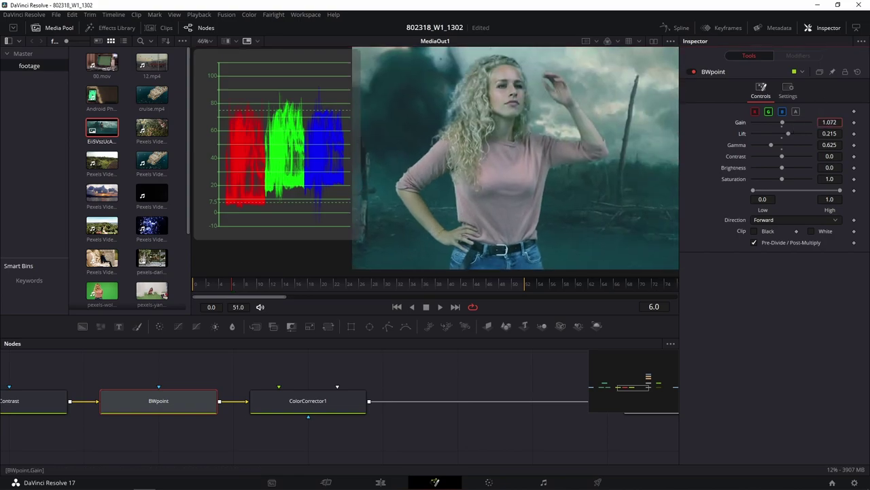
pyautogui.moveTo(829, 122); pyautogui.dragTo(831, 122)
pyautogui.scroll(-2, 551, 190)
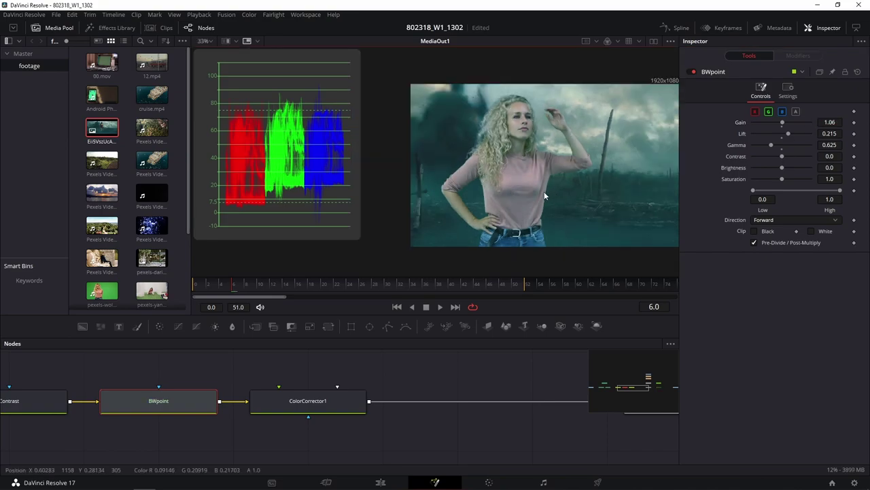
pyautogui.hscroll(2, 544, 191)
pyautogui.hscroll(-1, 540, 176)
pyautogui.hscroll(-2, 537, 178)
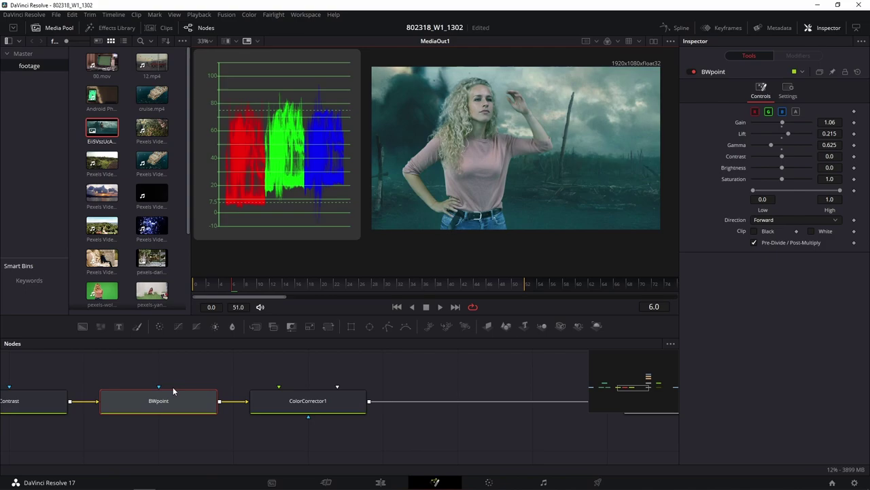
# Select ColorCorrector1 and adjust the blue lift to -0.039
pyautogui.click(291, 397)
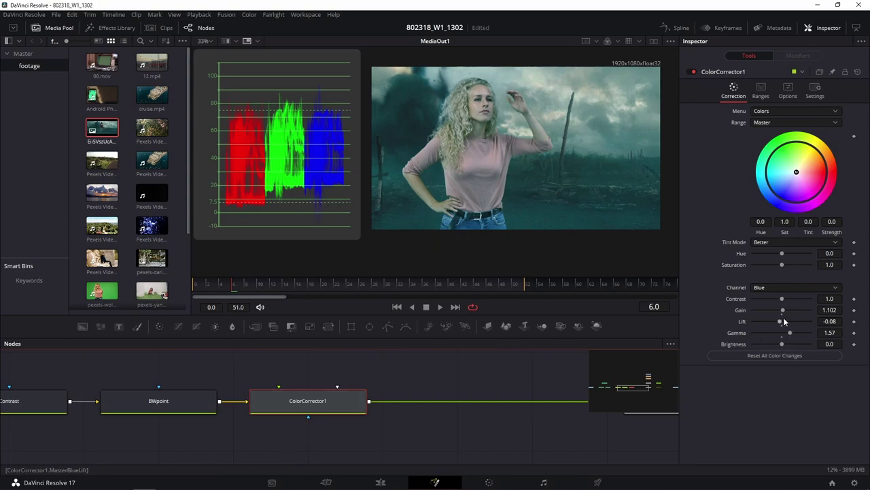
pyautogui.moveTo(829, 321); pyautogui.dragTo(824, 321)
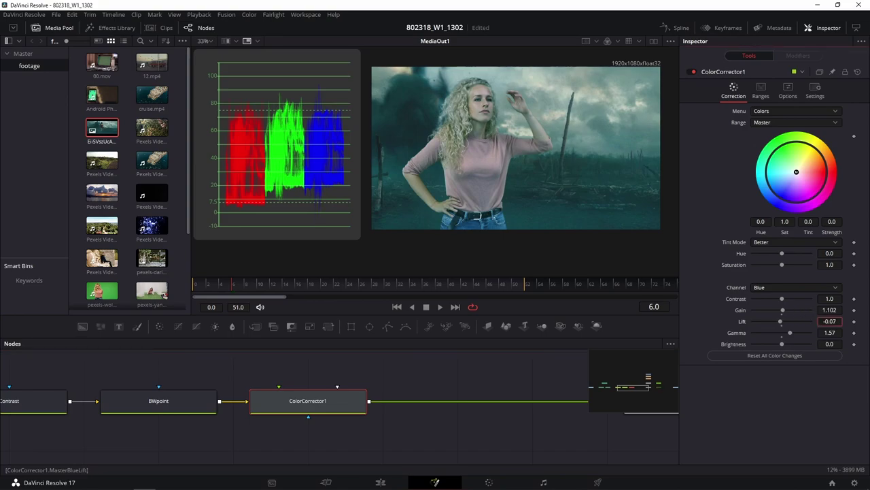
pyautogui.moveTo(830, 321); pyautogui.dragTo(831, 321)
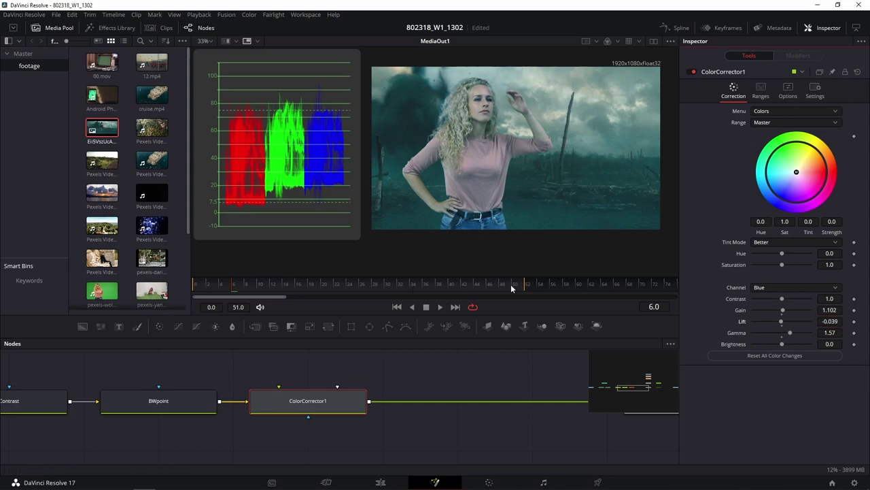
pyautogui.moveTo(252, 369); pyautogui.dragTo(376, 362)
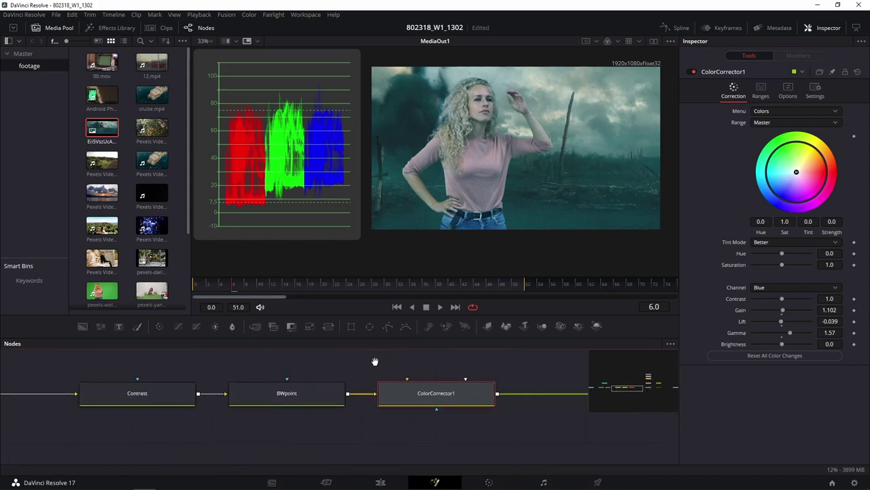
pyautogui.scroll(1, 779, 289)
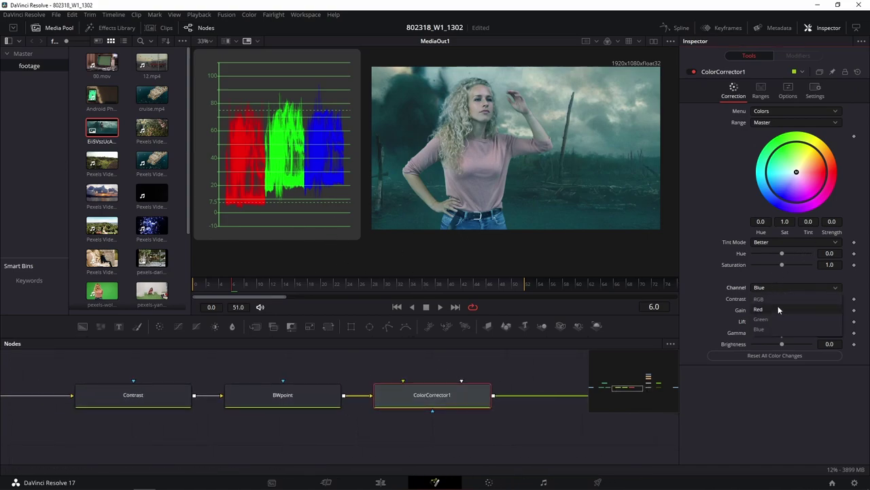
# Set the green lift to 0 and raise the red lift to 0.061
pyautogui.click(829, 321)
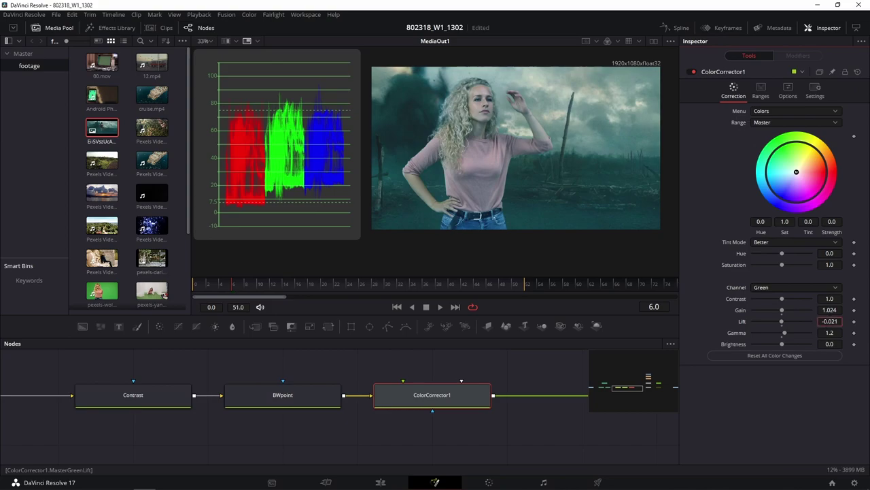
pyautogui.write('-0.008')
pyautogui.moveTo(829, 321); pyautogui.dragTo(834, 321)
pyautogui.click(797, 287)
pyautogui.click(773, 308)
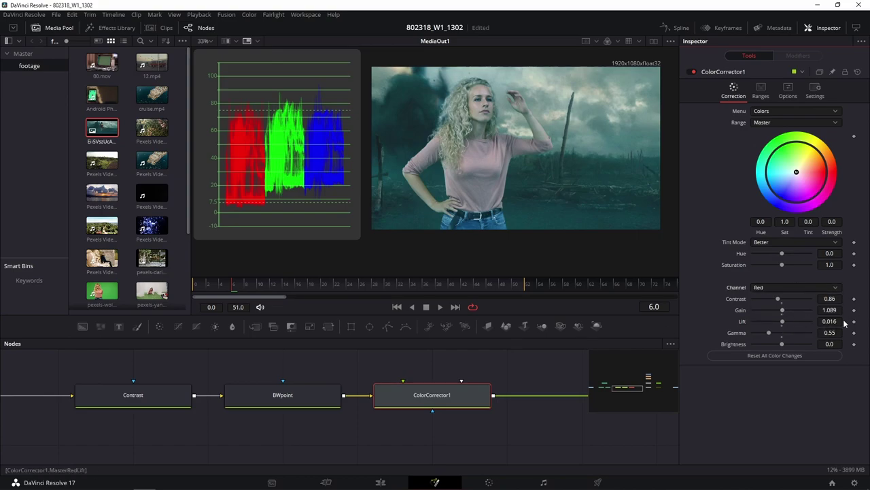
pyautogui.moveTo(830, 321); pyautogui.dragTo(827, 321)
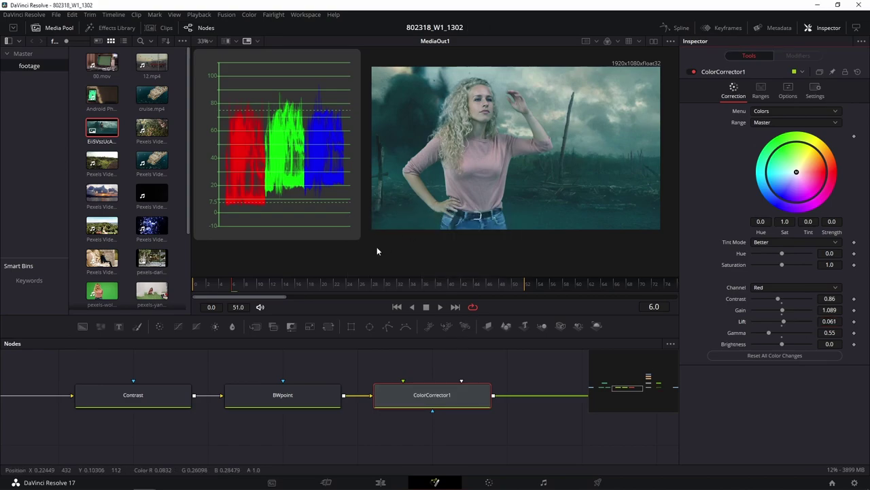
pyautogui.moveTo(531, 374); pyautogui.dragTo(362, 377)
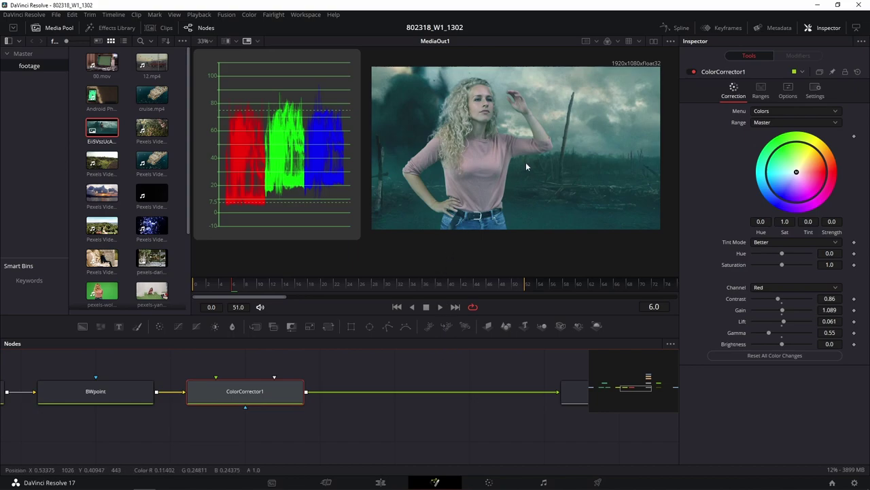
pyautogui.scroll(4, 526, 162)
pyautogui.scroll(-1, 537, 155)
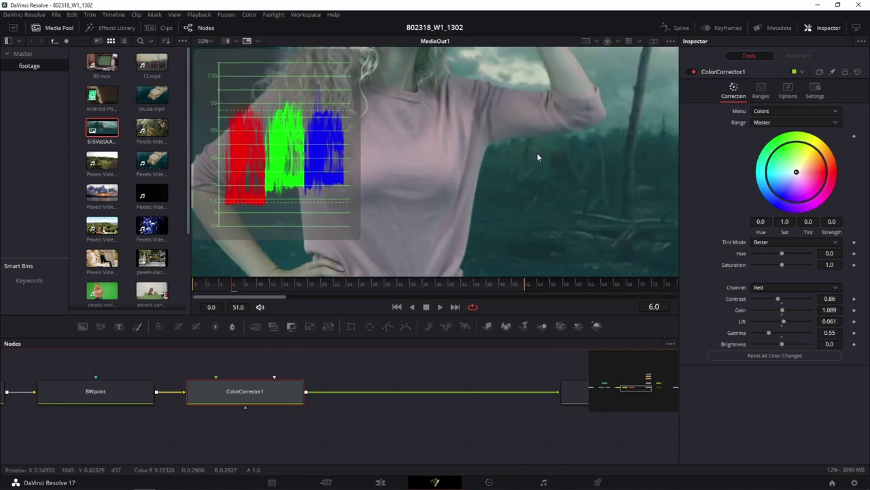
pyautogui.scroll(3, 537, 204)
pyautogui.scroll(2, 575, 236)
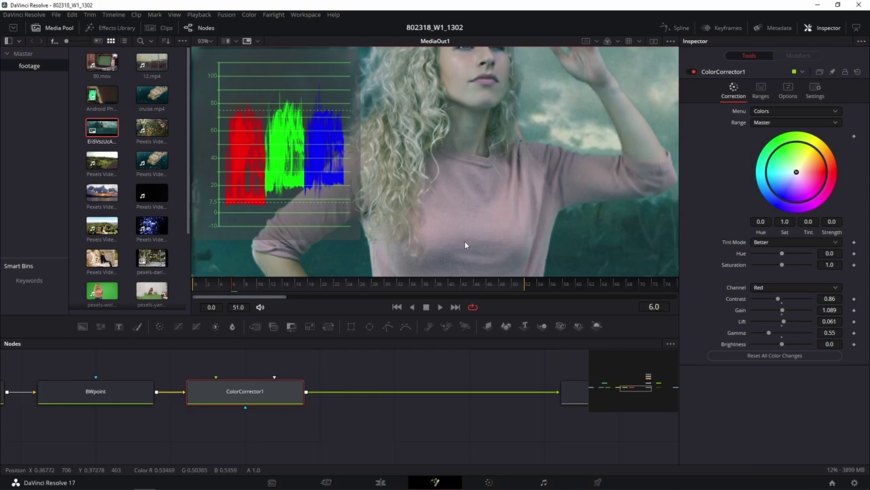
pyautogui.scroll(-2, 538, 166)
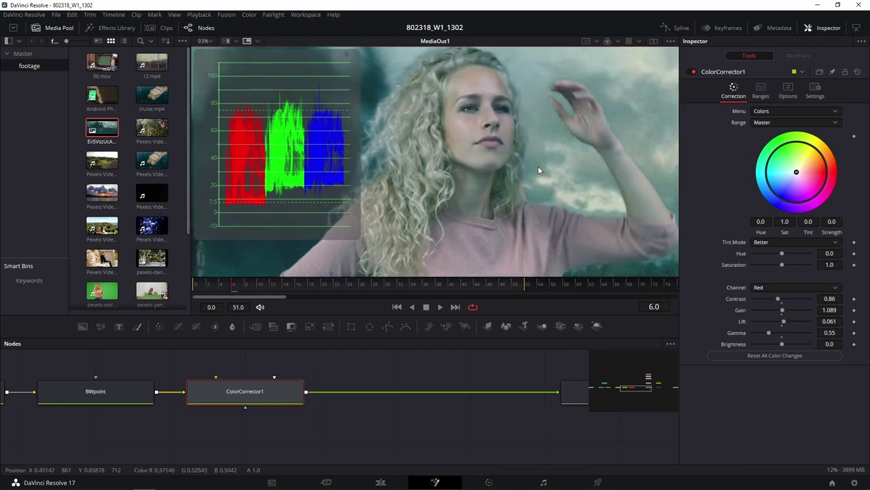
pyautogui.scroll(-2, 557, 161)
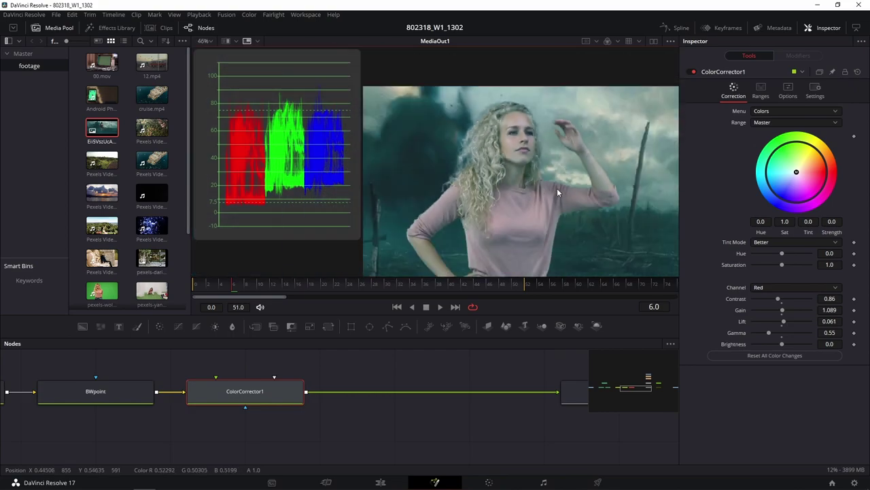
pyautogui.moveTo(556, 188); pyautogui.dragTo(537, 134)
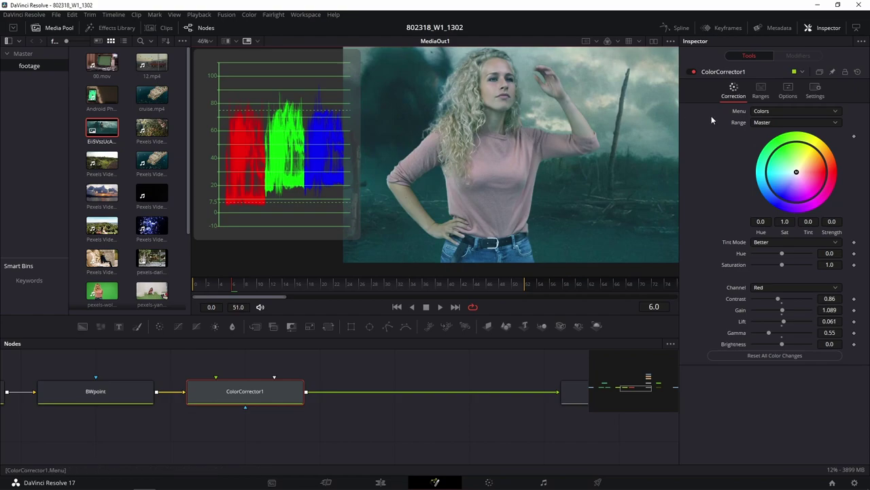
# Lower ColorCorrector1's Blend in its Settings tab to ease the colour correction
pyautogui.click(815, 91)
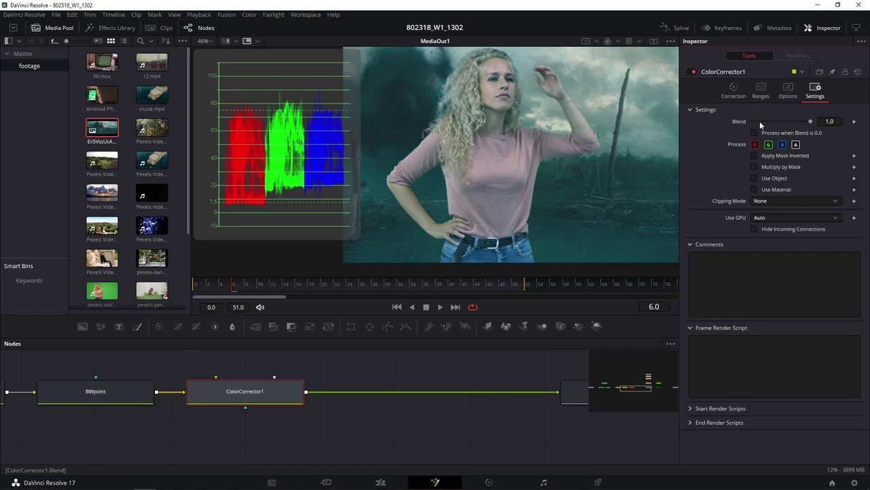
pyautogui.moveTo(810, 122)
pyautogui.mouseDown()
pyautogui.moveTo(798, 122)
pyautogui.moveTo(824, 125)
pyautogui.mouseUp()
pyautogui.moveTo(804, 121); pyautogui.dragTo(801, 121)
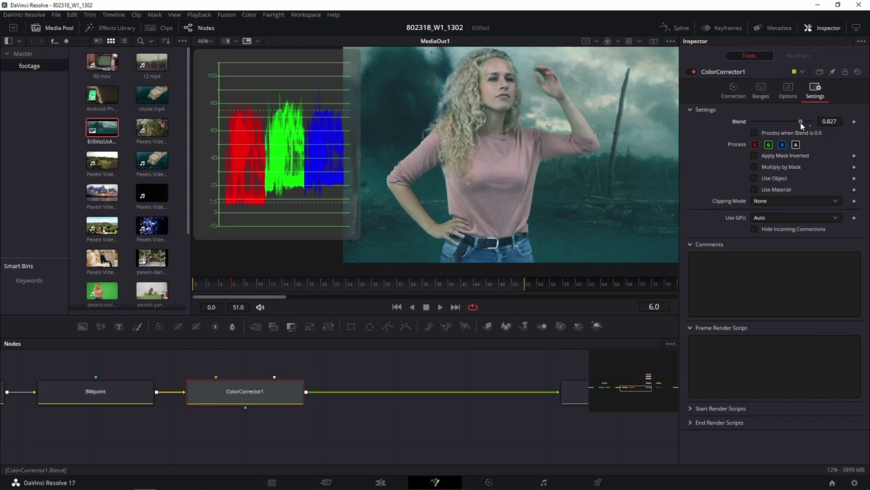
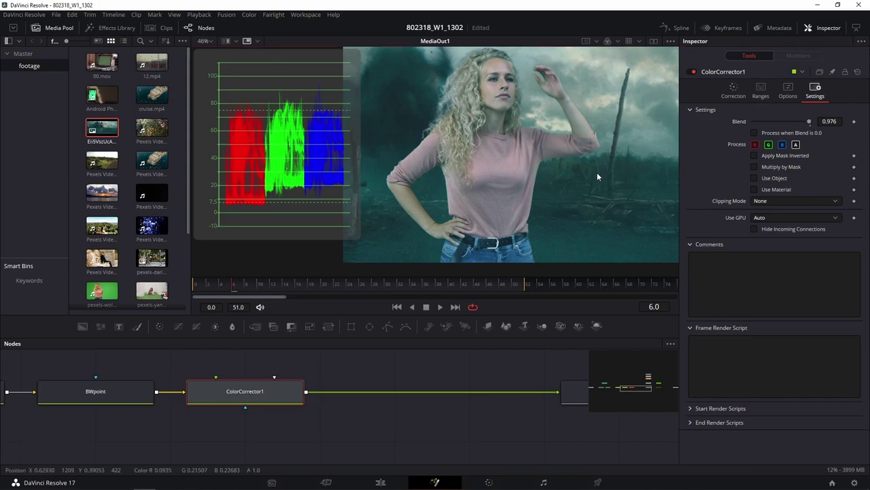
# Lower the BWpoint node's Lift value from 0.215 to 0.182 in the Inspector
pyautogui.scroll(-2, 498, 130)
pyautogui.scroll(3, 523, 160)
pyautogui.scroll(-1, 541, 179)
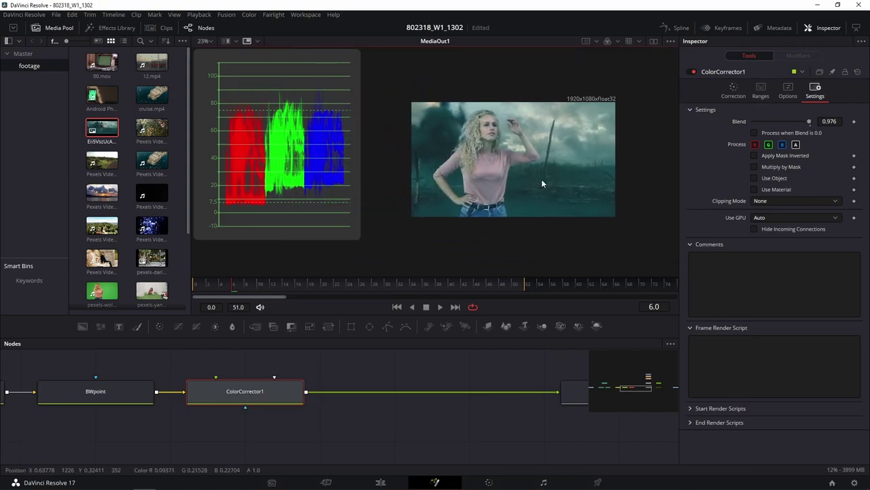
pyautogui.scroll(-2, 539, 178)
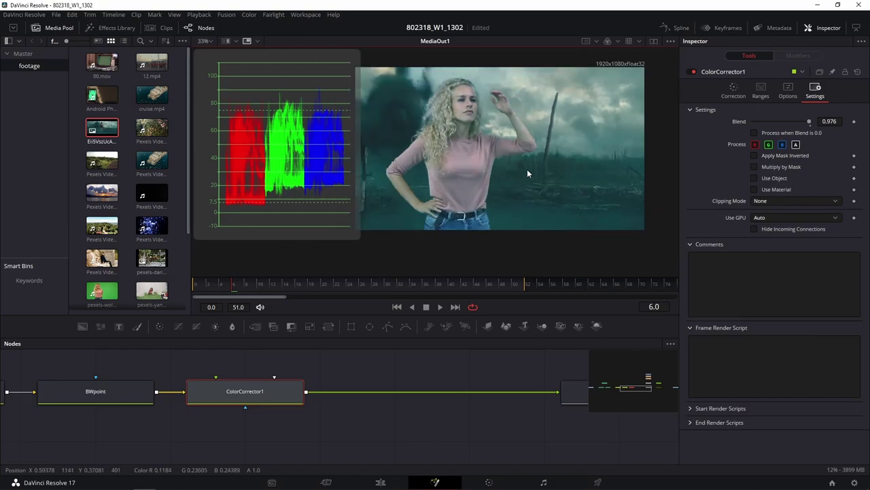
pyautogui.scroll(2, 559, 180)
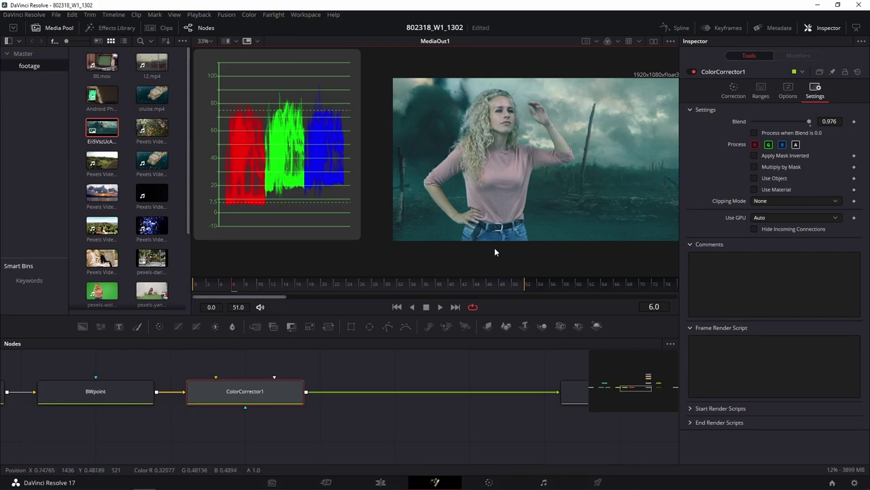
pyautogui.hscroll(-3, 217, 406)
pyautogui.click(257, 393)
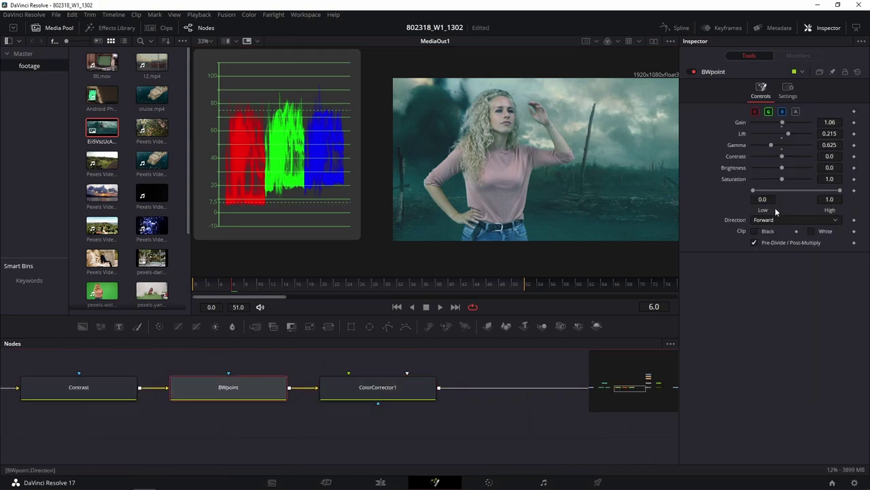
pyautogui.click(830, 133)
pyautogui.write('0.198')
pyautogui.scroll(-4, 829, 133)
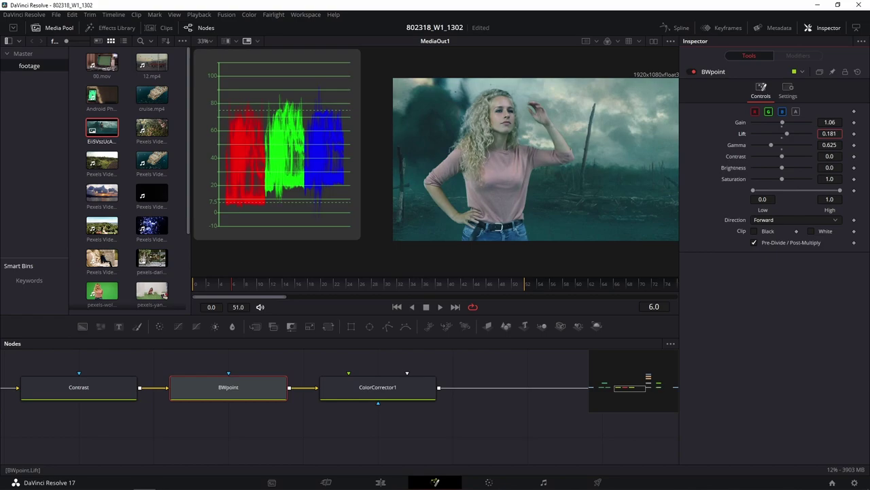
pyautogui.scroll(1, 829, 133)
pyautogui.scroll(2, 829, 133)
pyautogui.scroll(1, 829, 134)
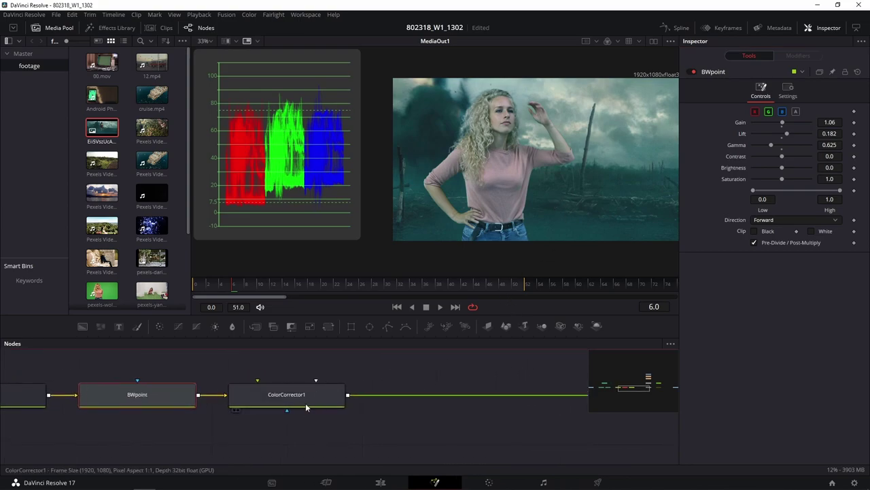
pyautogui.click(305, 401)
pyautogui.click(695, 71)
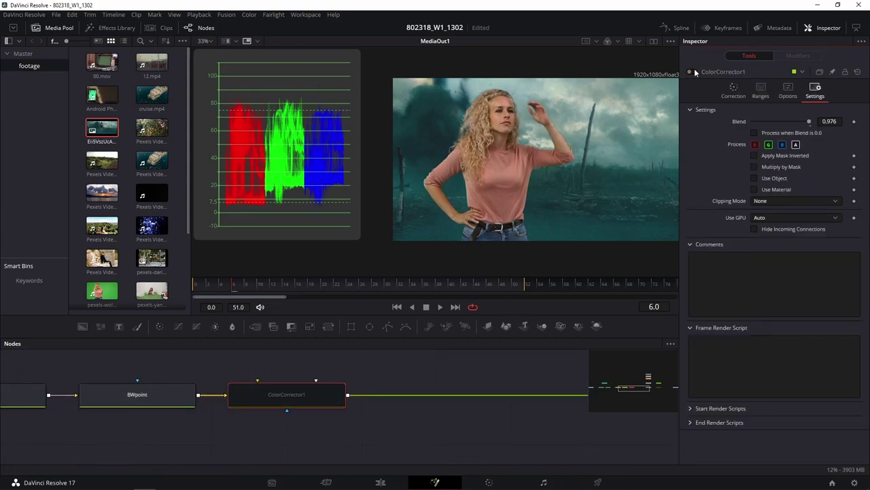
pyautogui.click(694, 71)
pyautogui.click(694, 71)
pyautogui.click(694, 71)
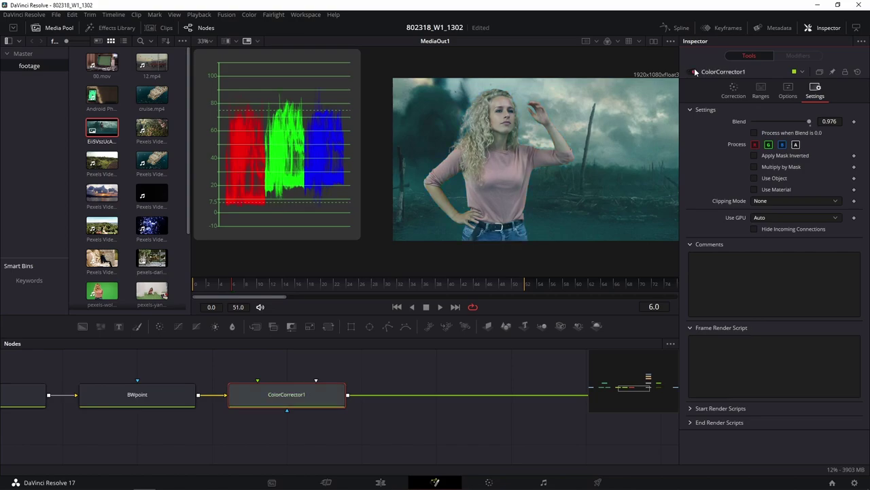
pyautogui.click(694, 71)
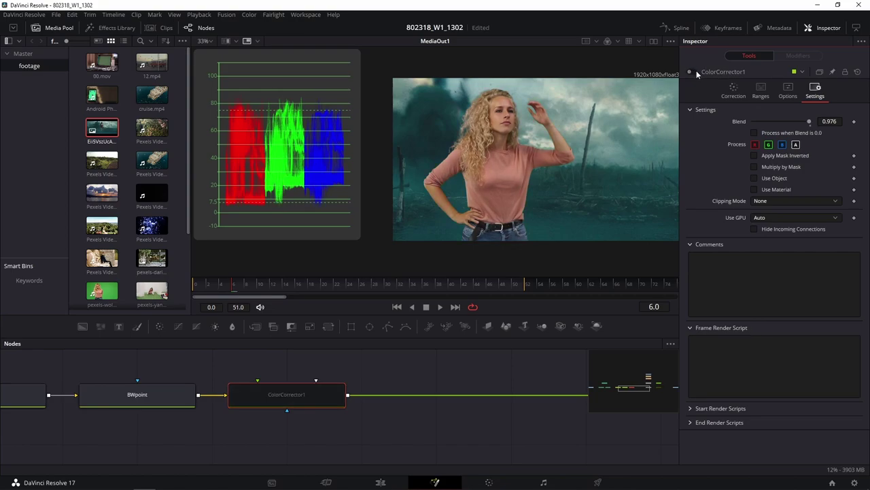
pyautogui.click(694, 70)
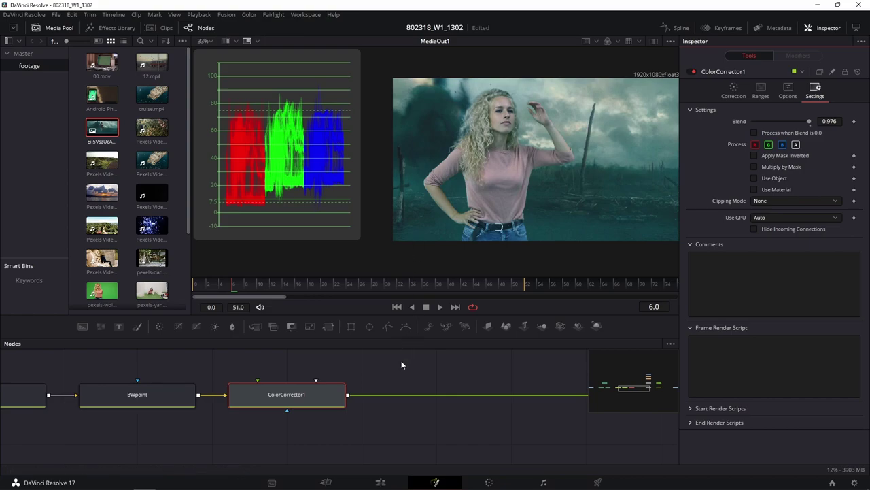
pyautogui.moveTo(405, 373)
pyautogui.mouseDown()
pyautogui.moveTo(451, 383)
pyautogui.moveTo(511, 424)
pyautogui.mouseUp()
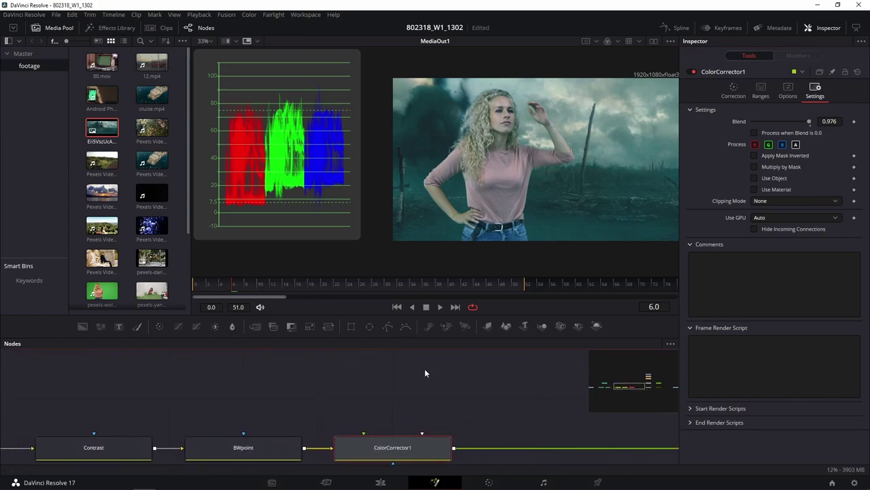
pyautogui.click(397, 381)
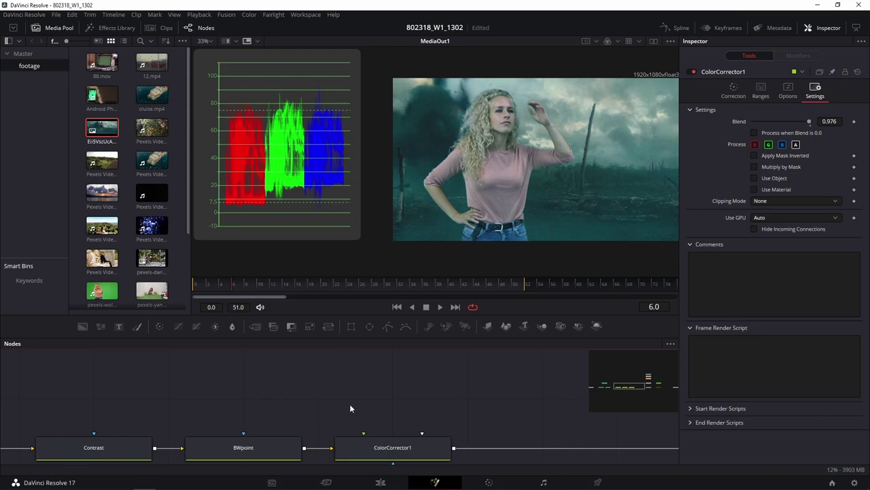
pyautogui.hscroll(-5, 360, 391)
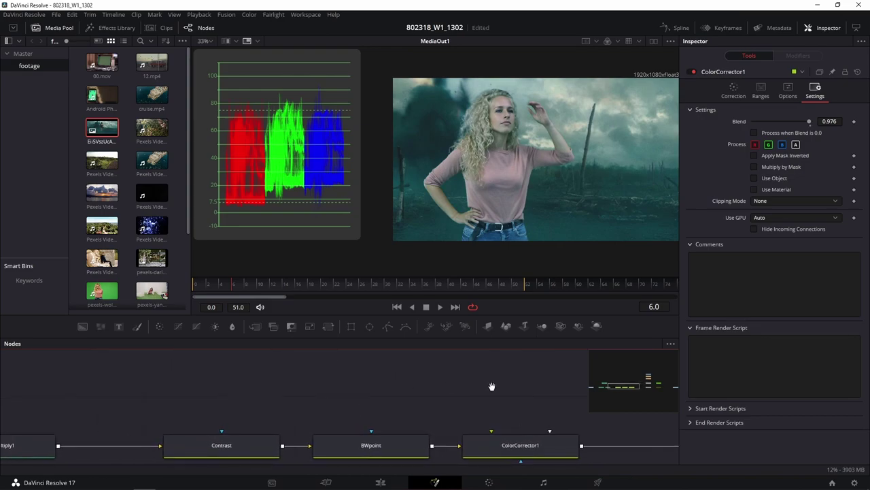
pyautogui.moveTo(381, 362); pyautogui.dragTo(360, 364)
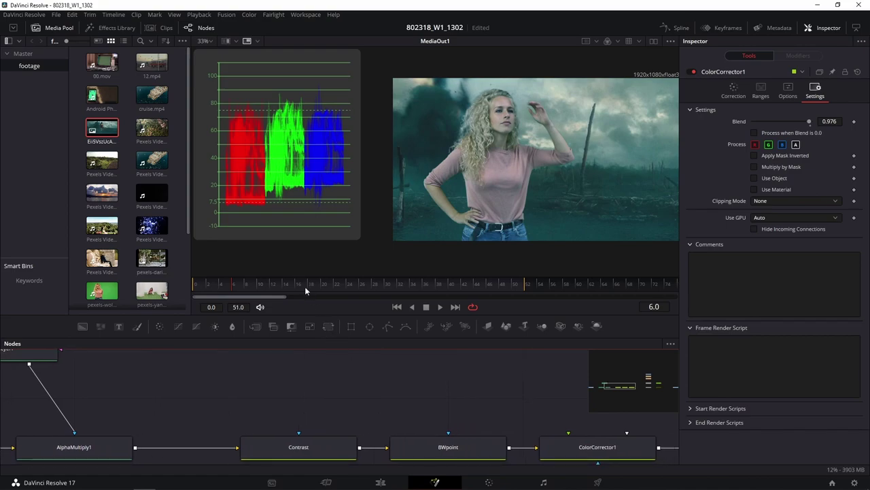
# Drag Chroma Keyer from the Effects Library's Matte tools into the node graph
pyautogui.click(117, 28)
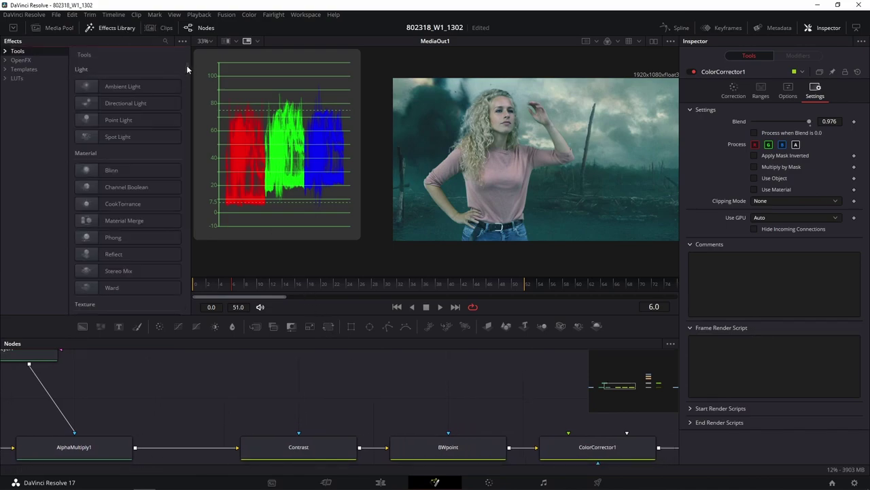
pyautogui.scroll(-5, 186, 132)
pyautogui.scroll(-5, 183, 142)
pyautogui.scroll(-5, 184, 163)
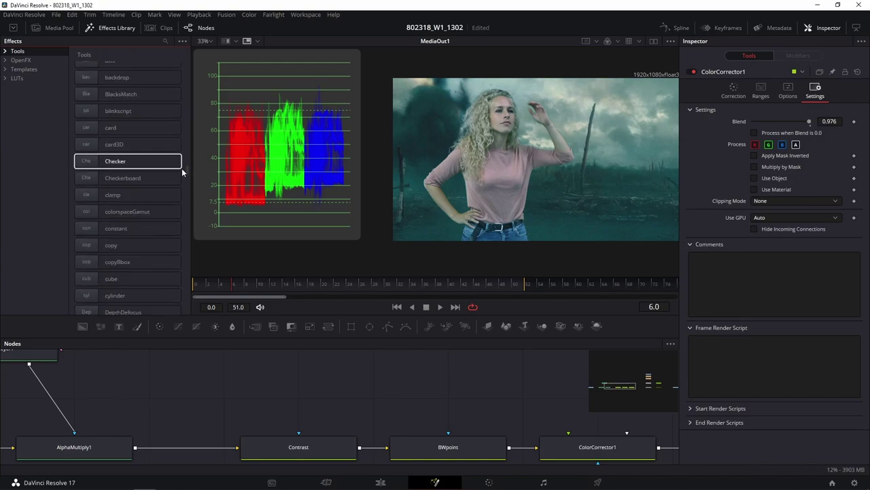
pyautogui.scroll(-5, 185, 173)
pyautogui.moveTo(185, 173)
pyautogui.mouseDown()
pyautogui.moveTo(201, 306)
pyautogui.moveTo(200, 119)
pyautogui.moveTo(192, 230)
pyautogui.mouseUp()
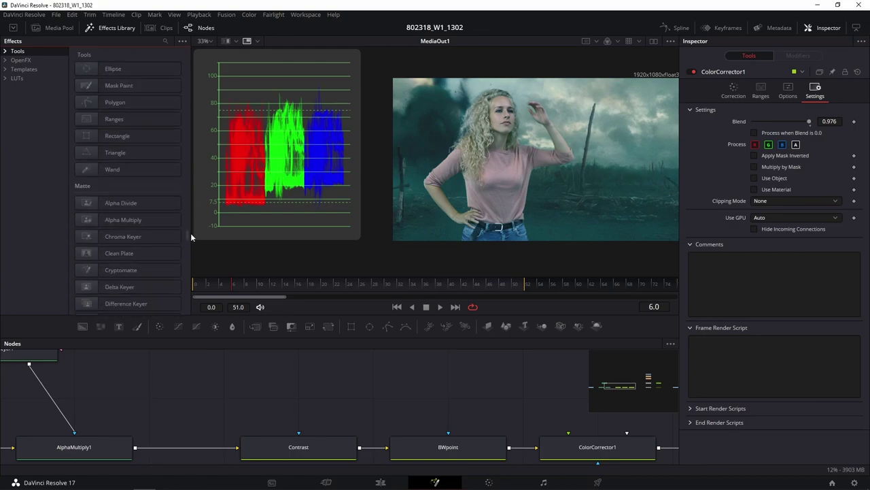
pyautogui.moveTo(191, 230); pyautogui.dragTo(191, 241)
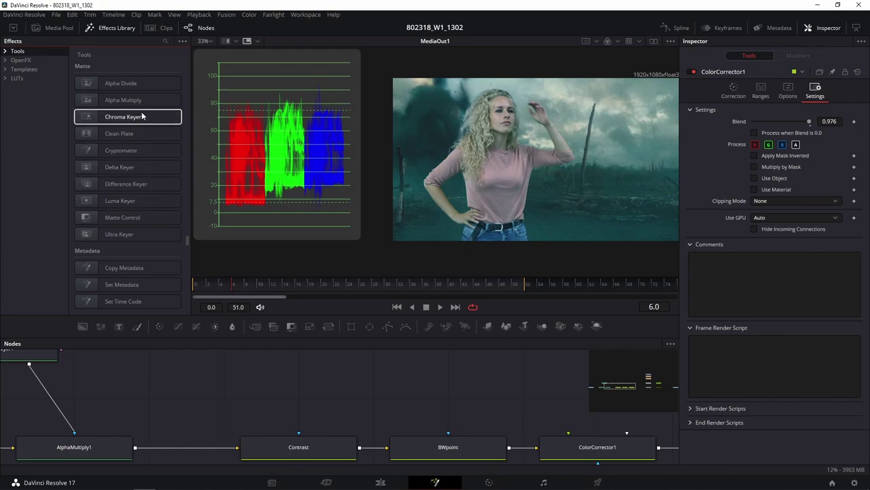
pyautogui.moveTo(143, 119); pyautogui.dragTo(352, 382)
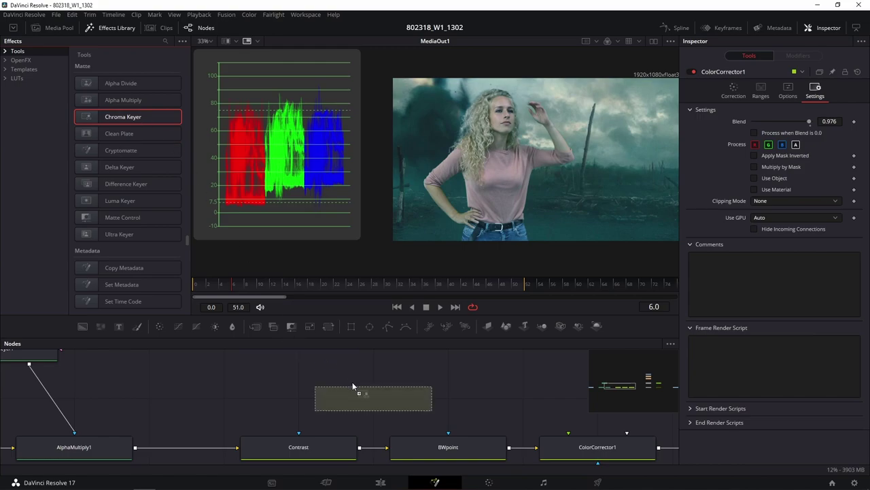
# Add a Luma Keyer node fed by AlphaMultiply1 and view its alpha matte
pyautogui.moveTo(126, 200); pyautogui.dragTo(554, 398)
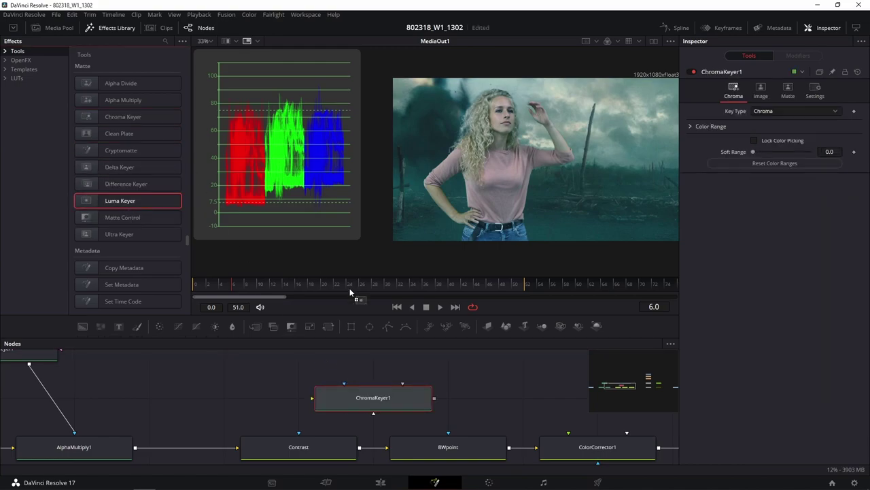
pyautogui.scroll(-1, 528, 369)
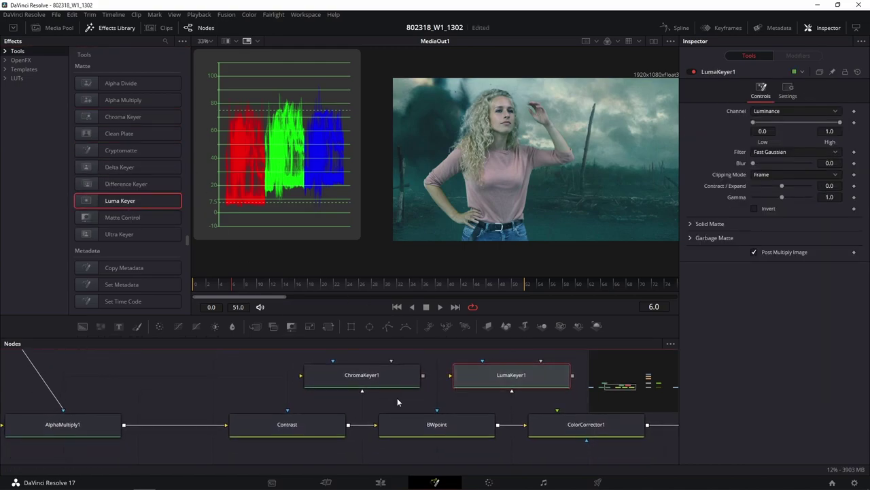
pyautogui.moveTo(125, 424)
pyautogui.mouseDown()
pyautogui.moveTo(481, 382)
pyautogui.moveTo(521, 182)
pyautogui.mouseUp()
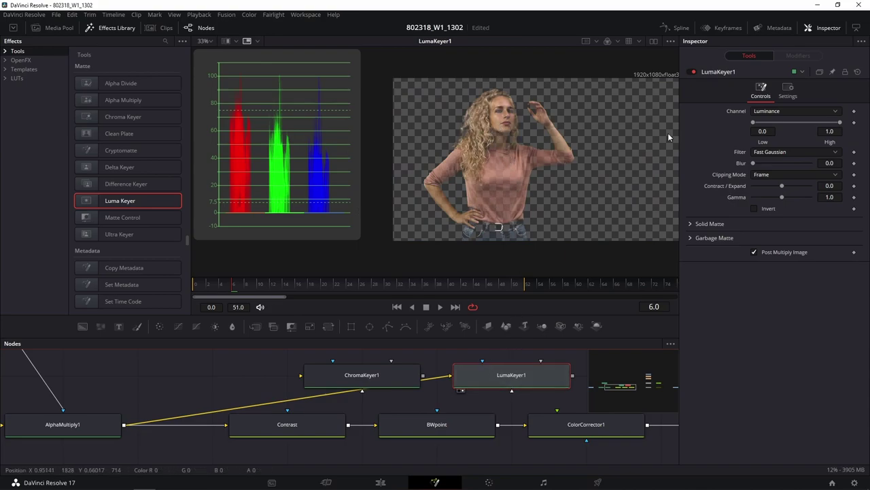
pyautogui.press('a')
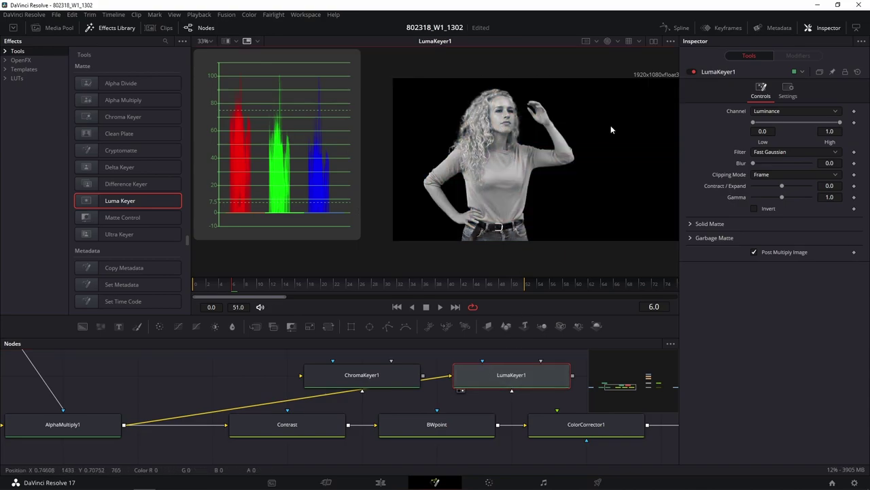
# Tune the Luma Keyer's Low/High thresholds, switching the keyed channel to Red
pyautogui.moveTo(754, 123)
pyautogui.mouseDown()
pyautogui.moveTo(802, 122)
pyautogui.moveTo(787, 123)
pyautogui.mouseUp()
pyautogui.moveTo(840, 122); pyautogui.dragTo(793, 119)
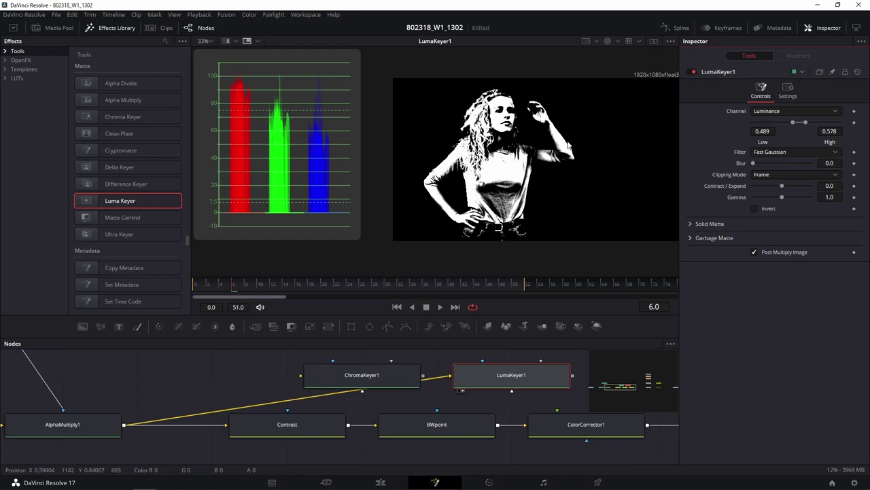
pyautogui.click(788, 112)
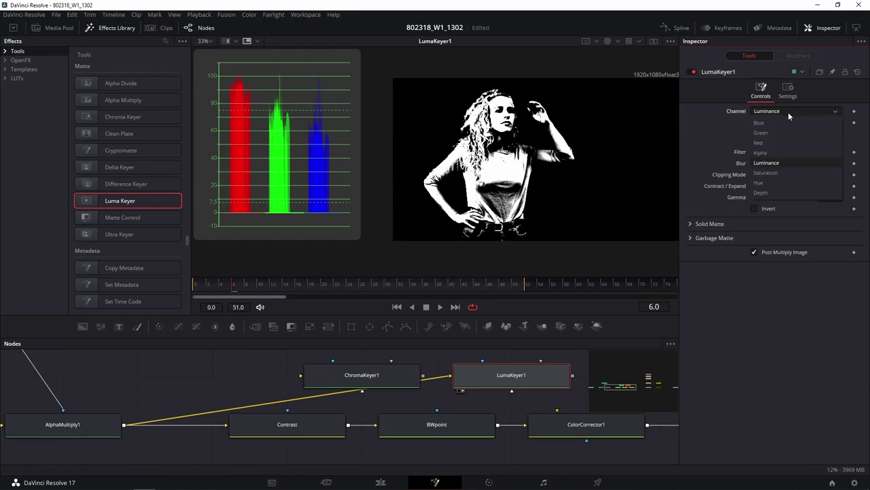
pyautogui.click(767, 143)
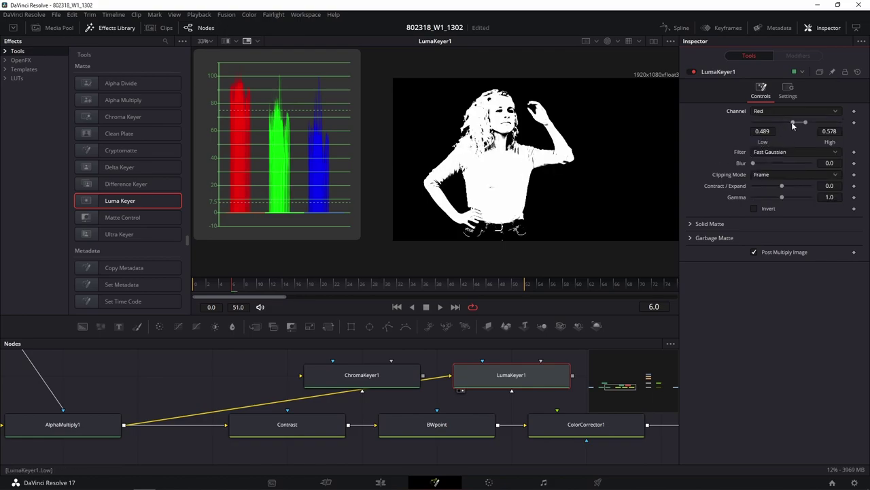
pyautogui.moveTo(792, 123)
pyautogui.mouseDown()
pyautogui.moveTo(779, 122)
pyautogui.moveTo(841, 122)
pyautogui.mouseUp()
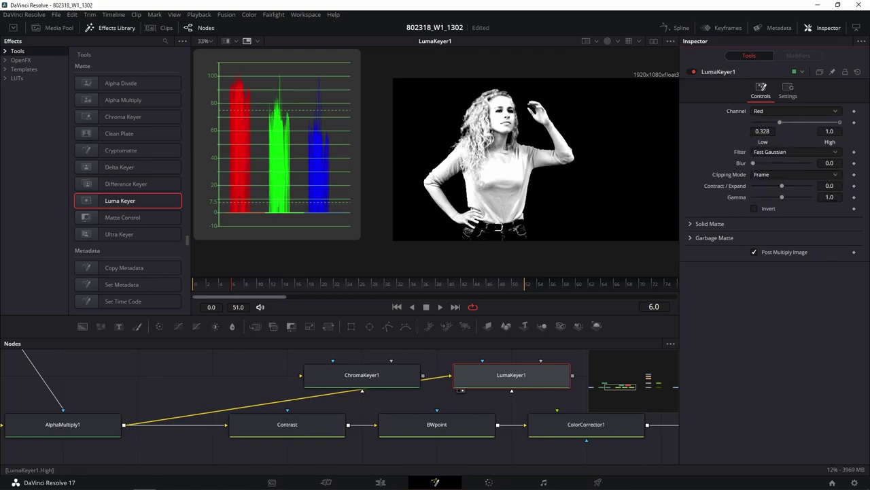
pyautogui.moveTo(779, 122); pyautogui.dragTo(821, 119)
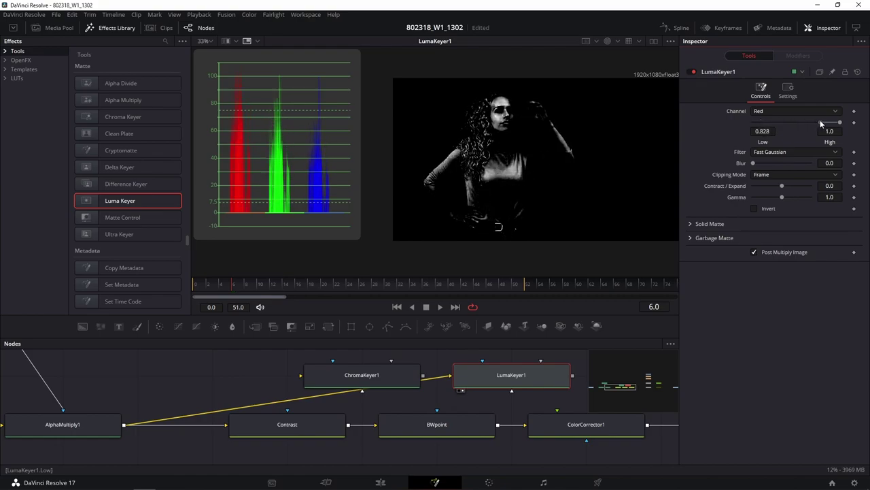
# Try Green, Red, then Blue channel keying, settling on Blue with Low 0.422
pyautogui.click(762, 110)
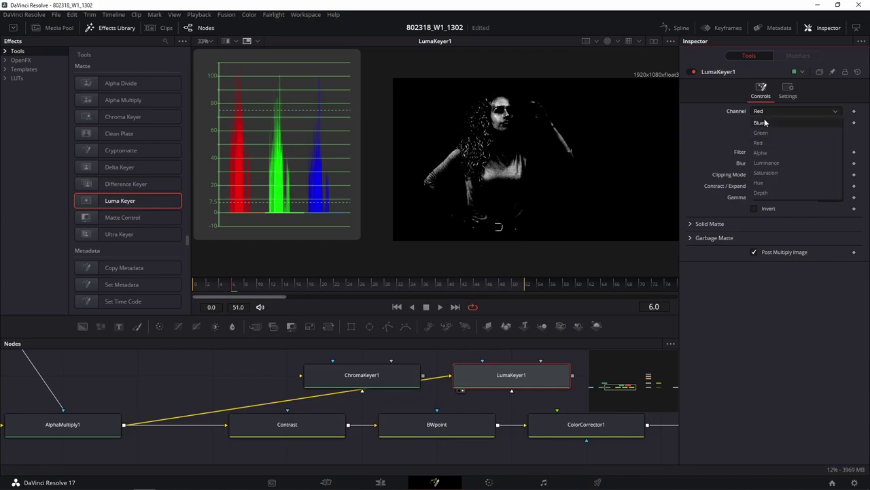
pyautogui.click(767, 135)
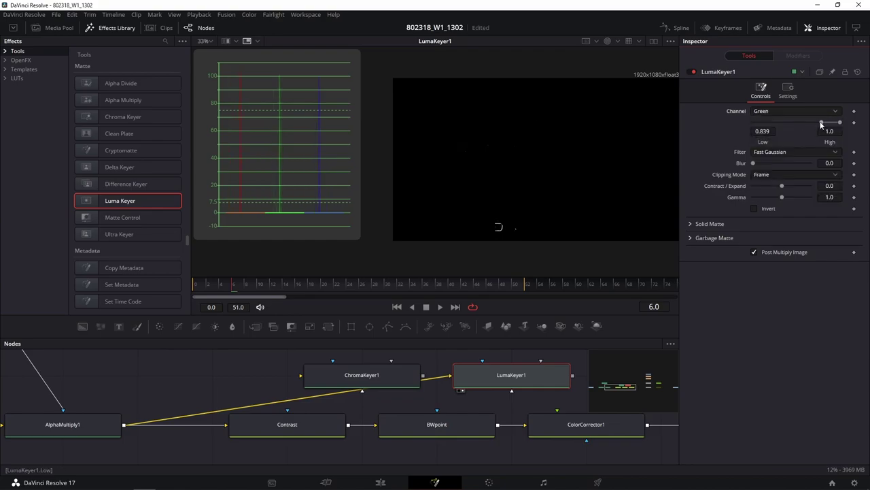
pyautogui.moveTo(820, 122); pyautogui.dragTo(790, 122)
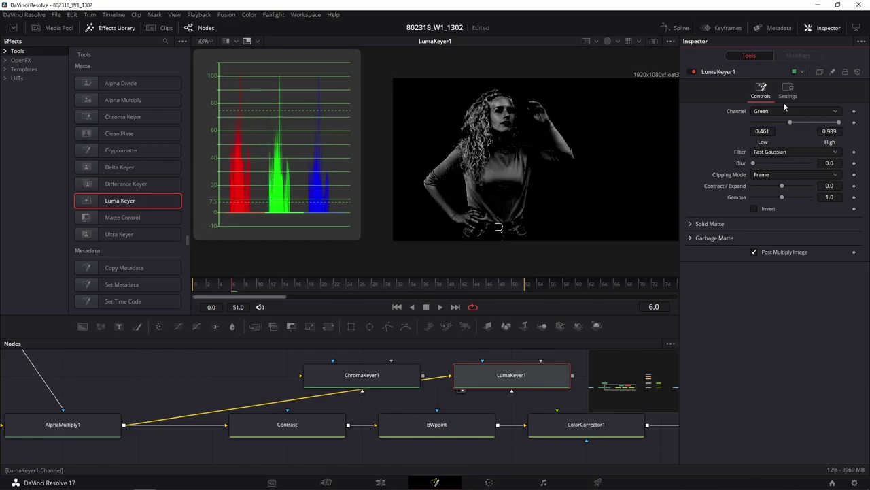
pyautogui.click(774, 110)
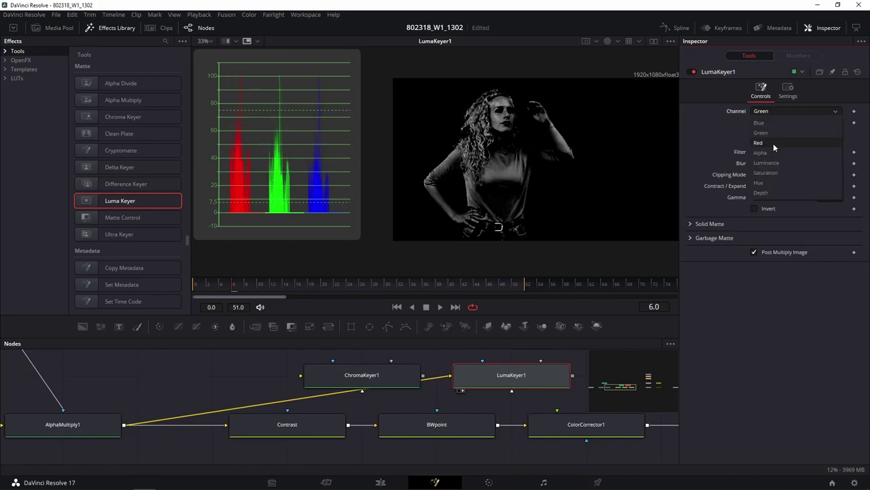
pyautogui.click(773, 143)
pyautogui.click(777, 112)
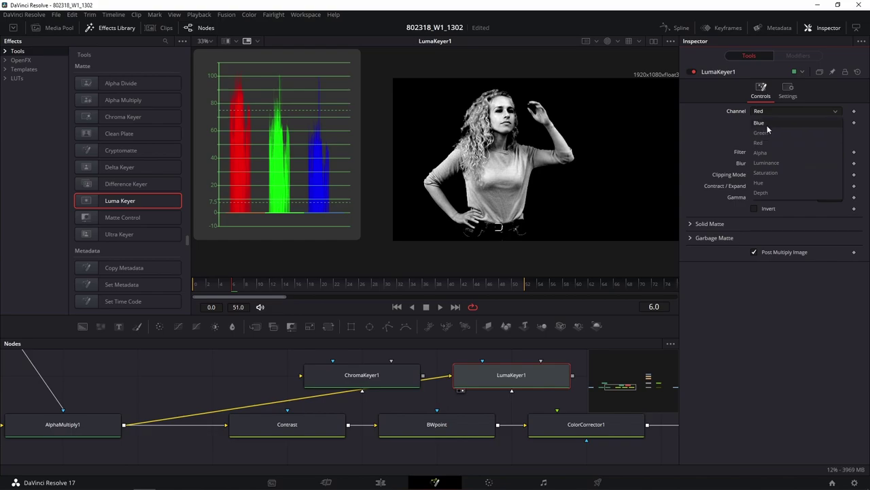
pyautogui.click(767, 123)
pyautogui.moveTo(799, 121); pyautogui.dragTo(843, 123)
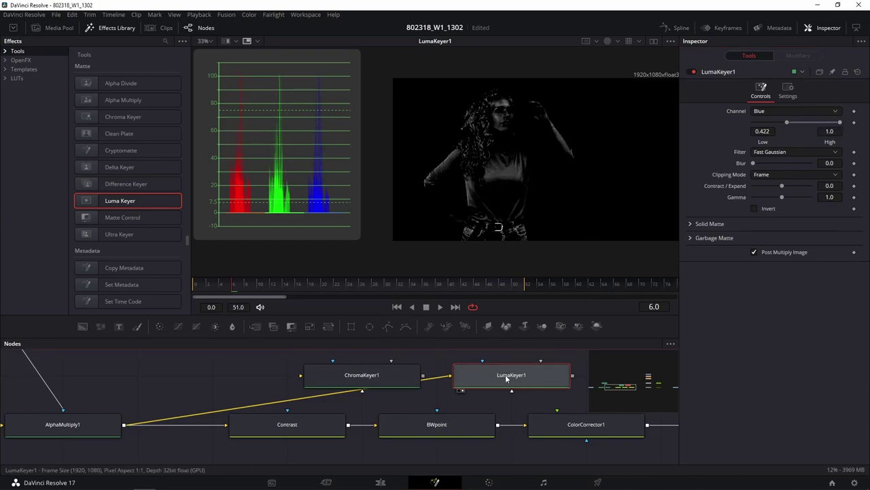
# Delete LumaKeyer1, wire AlphaMultiply1 into ChromaKeyer1 and load ChromaKeyer1's settings
pyautogui.press('Delete')
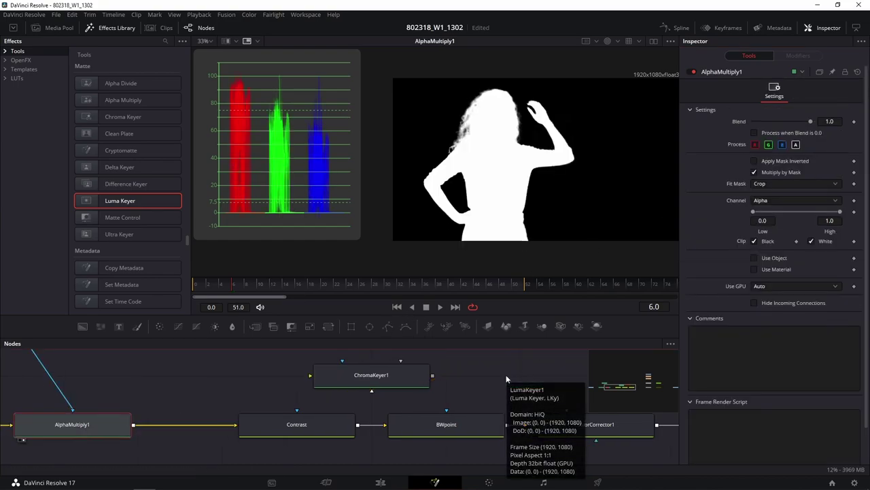
pyautogui.moveTo(134, 425)
pyautogui.mouseDown()
pyautogui.moveTo(386, 381)
pyautogui.moveTo(503, 213)
pyautogui.mouseUp()
pyautogui.hotkey('ctrl', 'z')
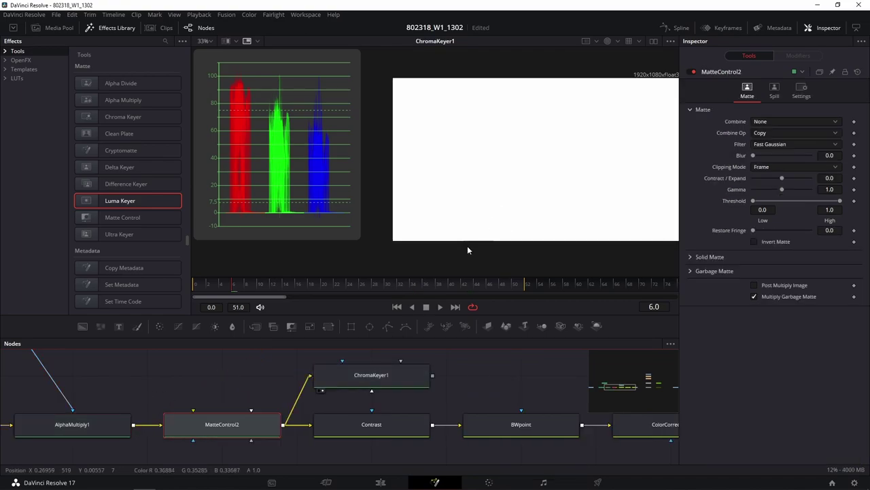
pyautogui.hotkey('ctrl', 'shift', 'z')
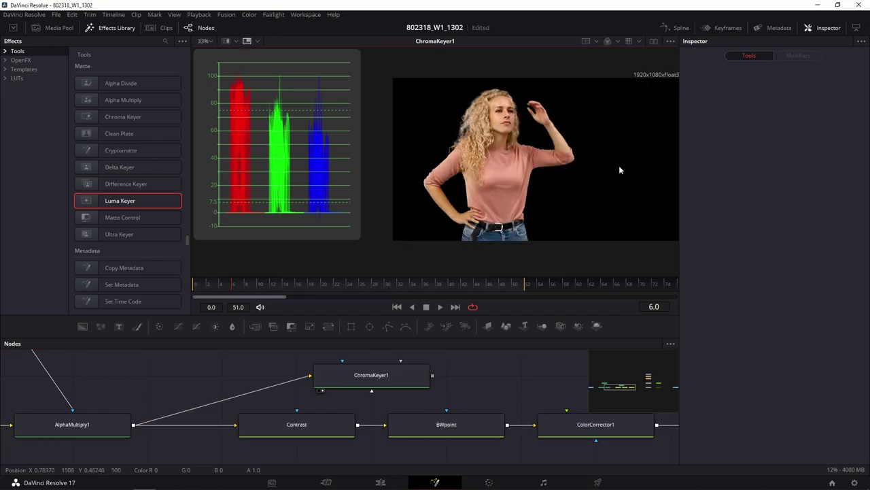
pyautogui.click(371, 377)
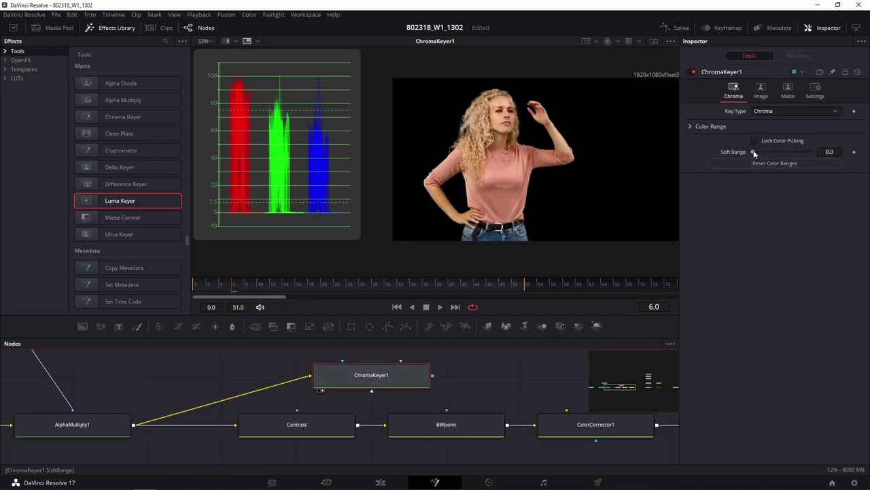
# Sample the woman's arm and shirt colours into ChromaKeyer1's ranges, checking the alpha matte, then reset
pyautogui.click(690, 126)
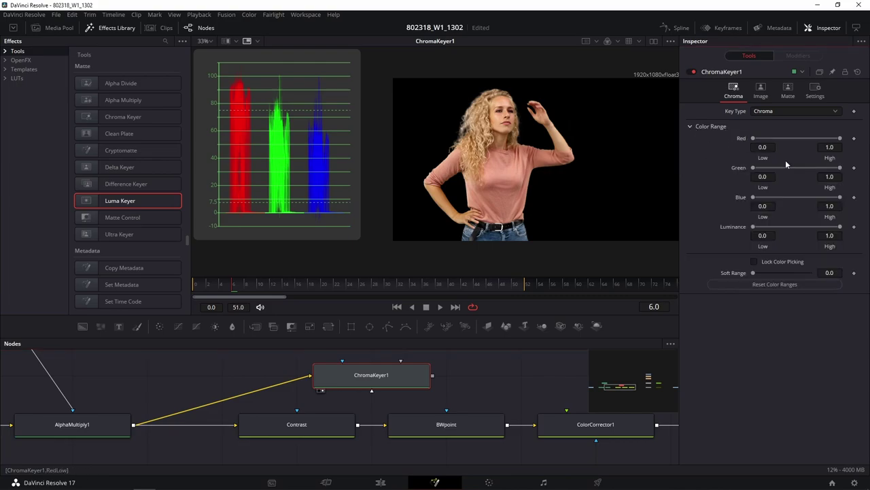
pyautogui.click(576, 145)
pyautogui.press('a')
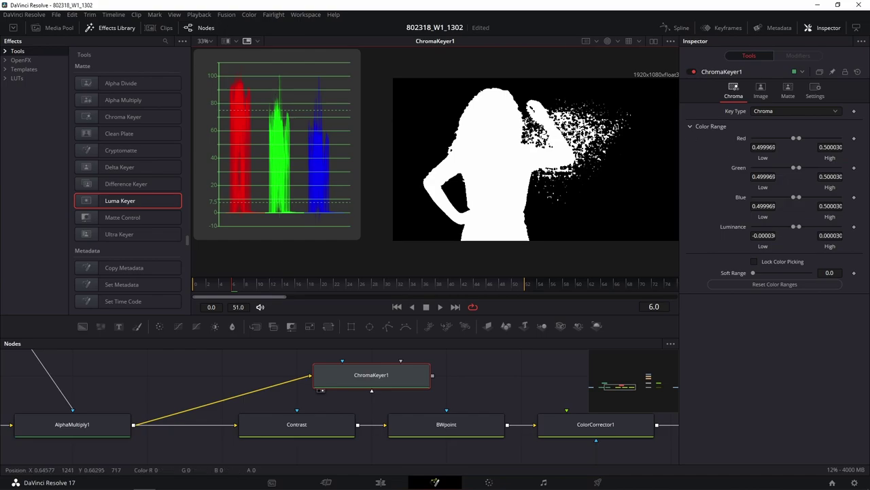
pyautogui.hotkey('ctrl', 'z')
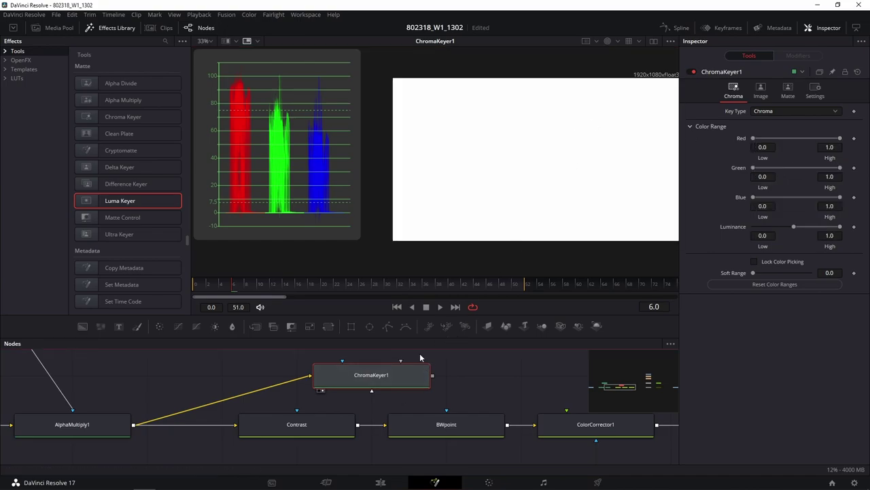
pyautogui.click(517, 175)
pyautogui.press('c')
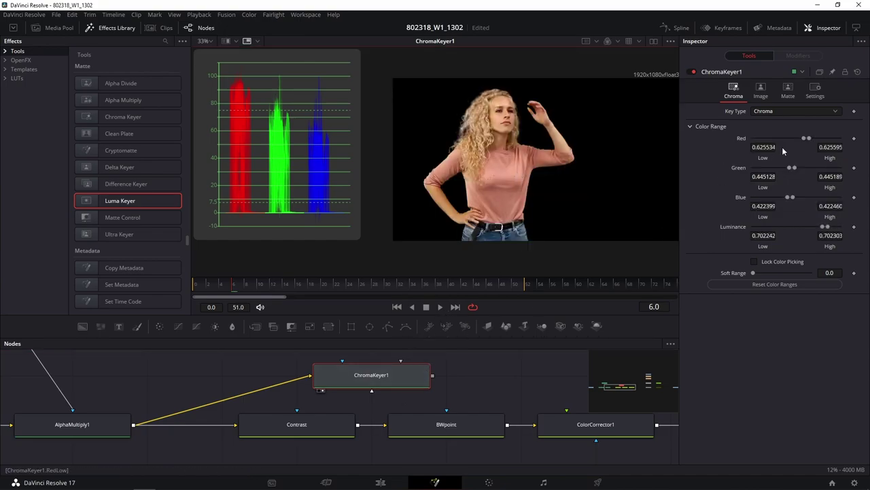
pyautogui.click(560, 137)
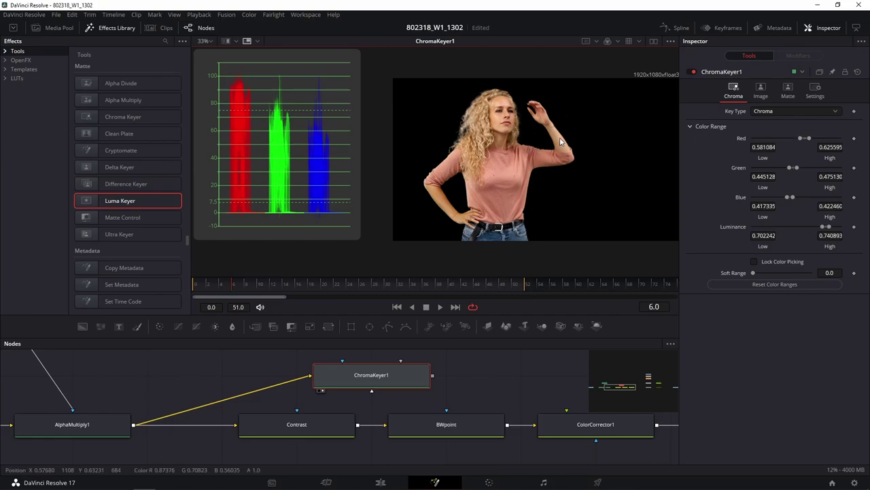
pyautogui.moveTo(561, 144); pyautogui.dragTo(561, 146)
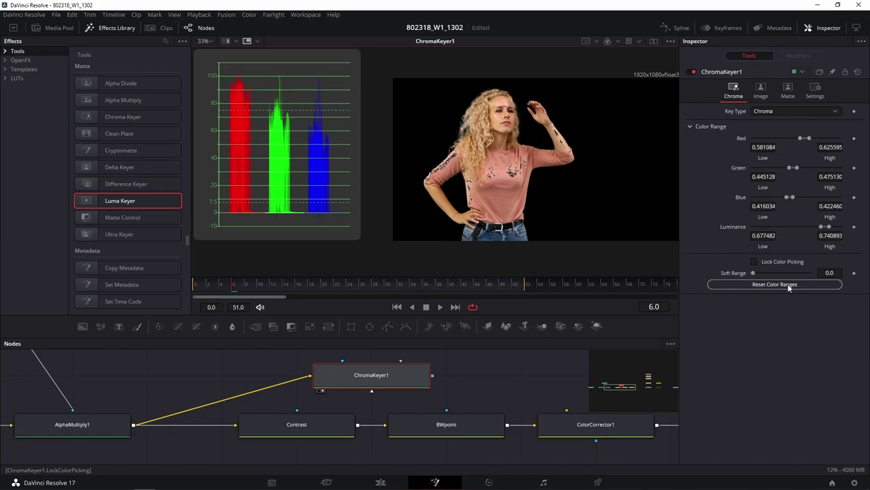
pyautogui.click(788, 283)
# Sample a narrow skin colour, lower Red and Green Low (0.361), then reset all ranges to 0–1
pyautogui.click(559, 136)
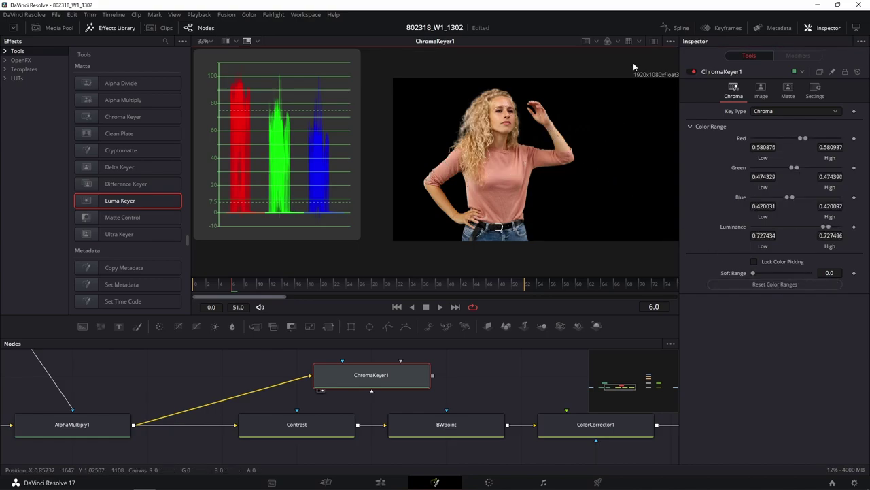
pyautogui.press('a')
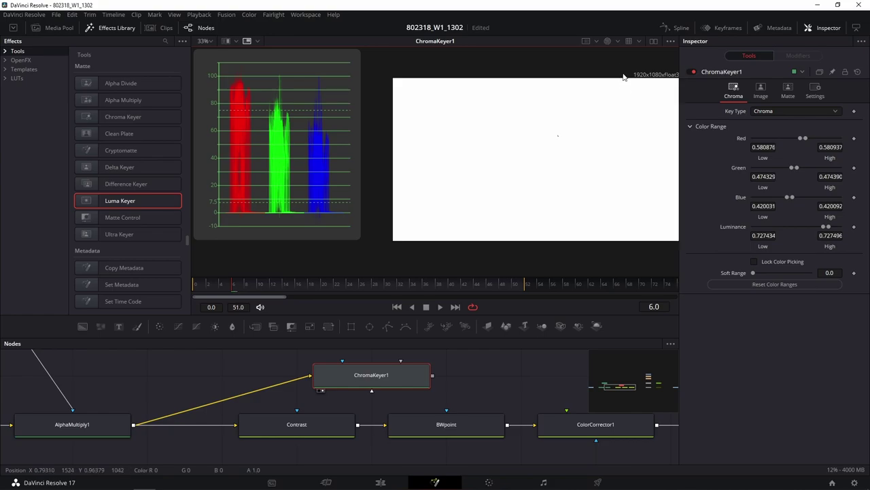
pyautogui.press('c')
pyautogui.scroll(3, 555, 138)
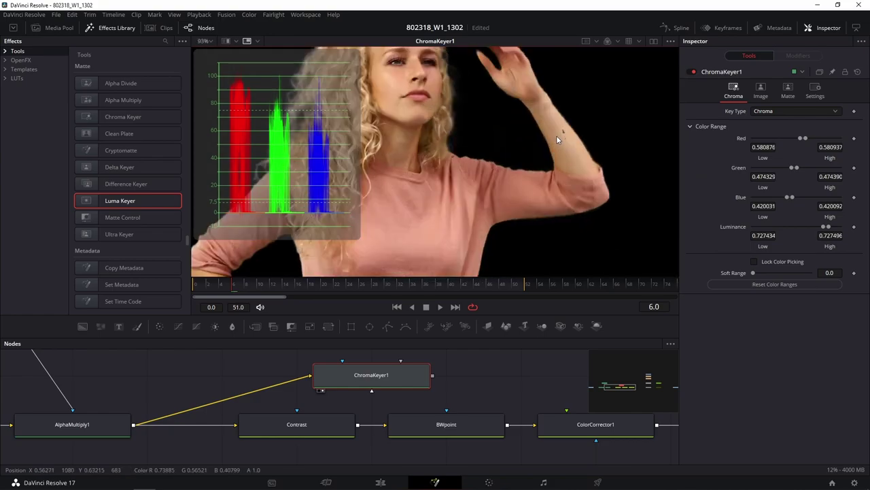
pyautogui.scroll(3, 557, 135)
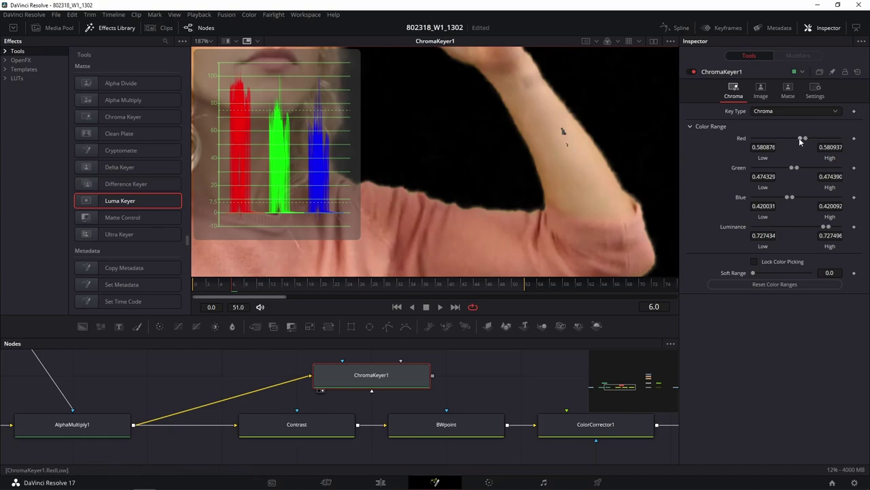
pyautogui.moveTo(799, 138)
pyautogui.mouseDown()
pyautogui.moveTo(773, 138)
pyautogui.moveTo(817, 138)
pyautogui.mouseUp()
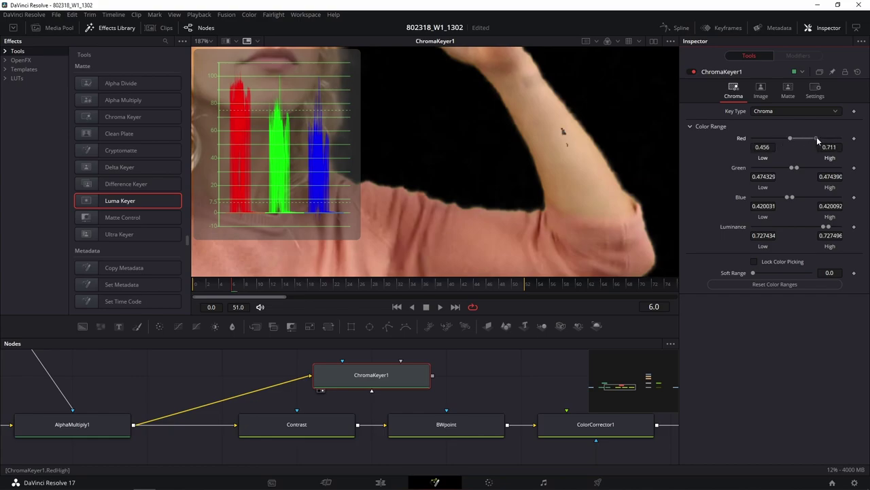
pyautogui.moveTo(790, 170)
pyautogui.mouseDown()
pyautogui.moveTo(782, 167)
pyautogui.moveTo(834, 174)
pyautogui.mouseUp()
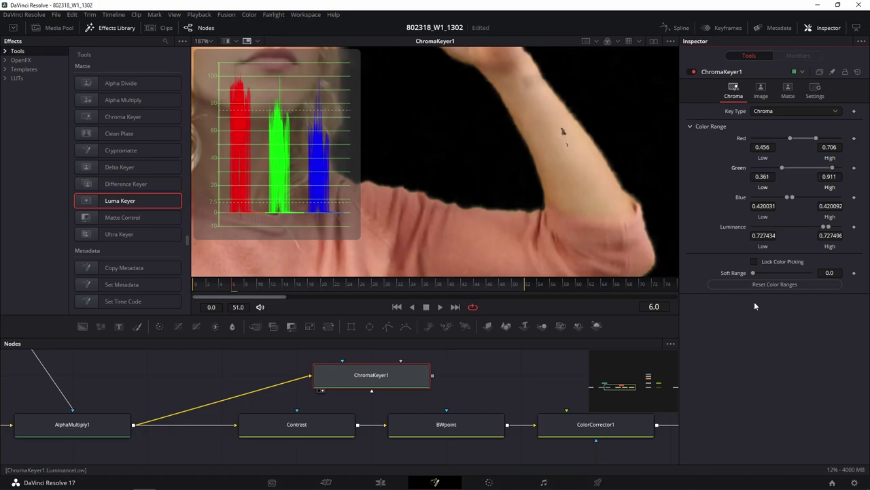
pyautogui.click(756, 284)
pyautogui.scroll(-5, 649, 142)
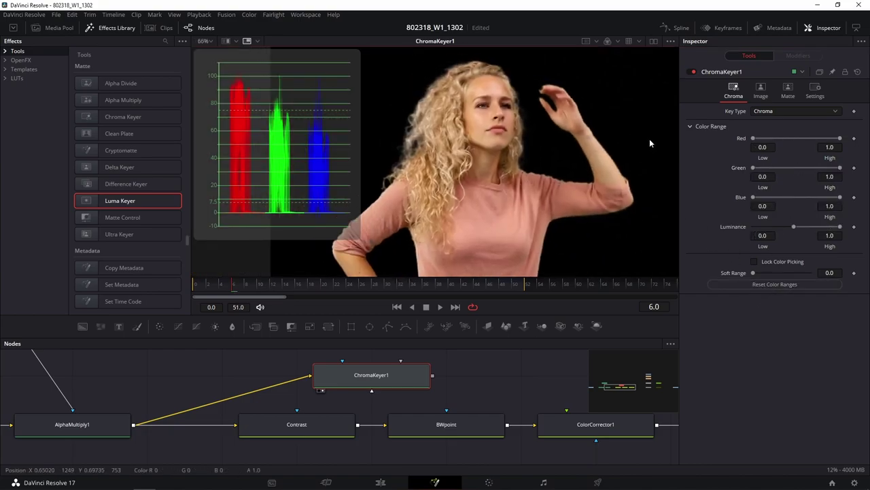
# Pick the black background and the woman's skin and shirt into ChromaKeyer1's colour range
pyautogui.click(648, 123)
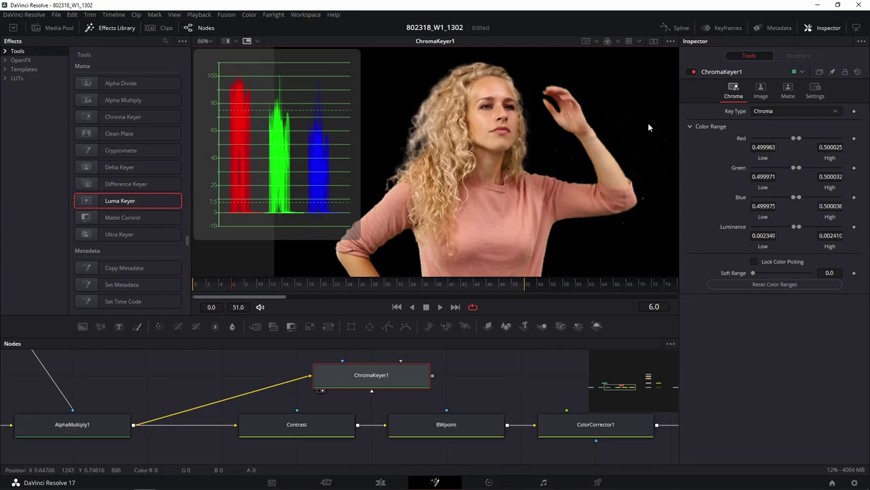
pyautogui.moveTo(648, 125)
pyautogui.mouseDown()
pyautogui.moveTo(649, 142)
pyautogui.moveTo(630, 133)
pyautogui.moveTo(616, 154)
pyautogui.mouseUp()
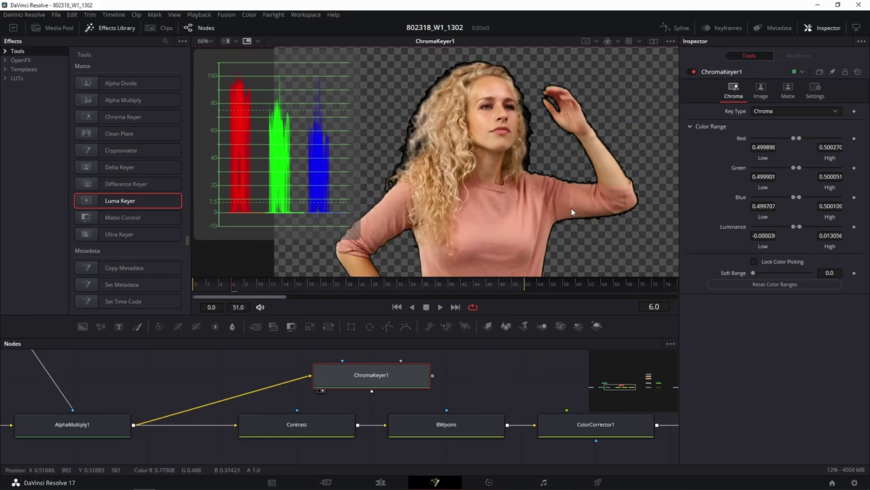
pyautogui.moveTo(573, 191); pyautogui.dragTo(562, 216)
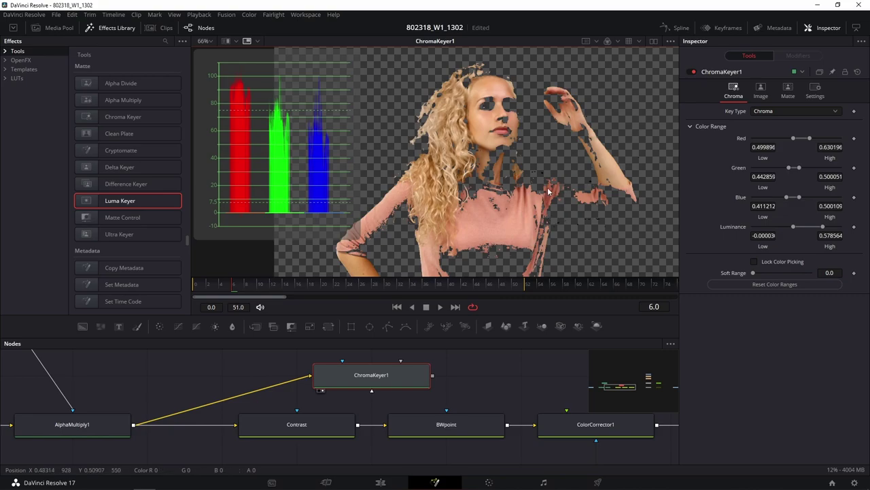
pyautogui.scroll(-2, 507, 197)
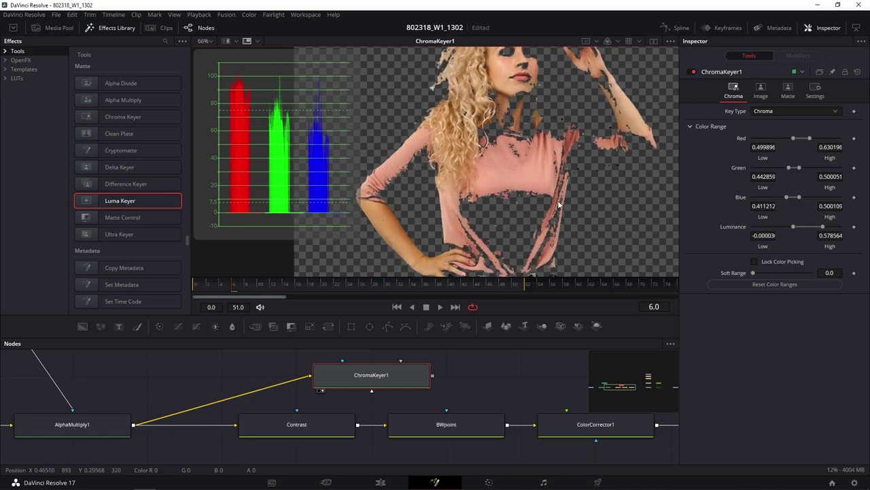
pyautogui.scroll(-2, 504, 159)
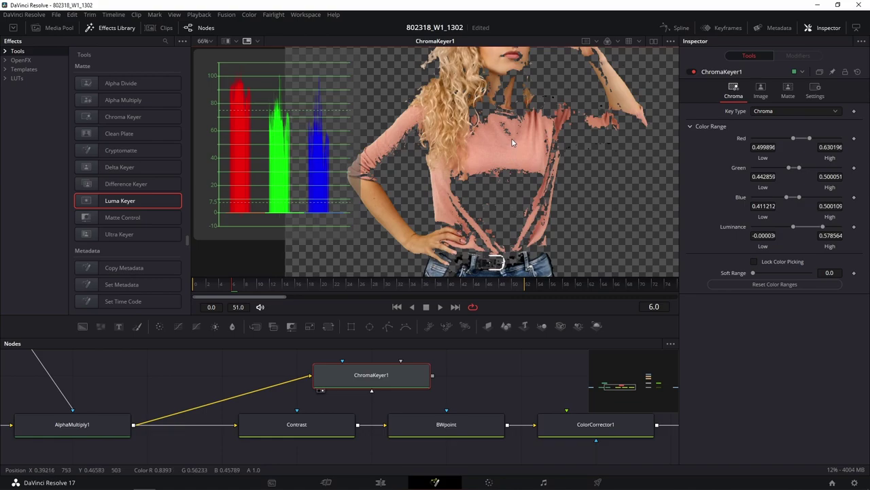
# Add more shirt, arm and jeans samples, set Soft Range 0.011 and Red to 0.356–0.656
pyautogui.moveTo(488, 169); pyautogui.dragTo(528, 193)
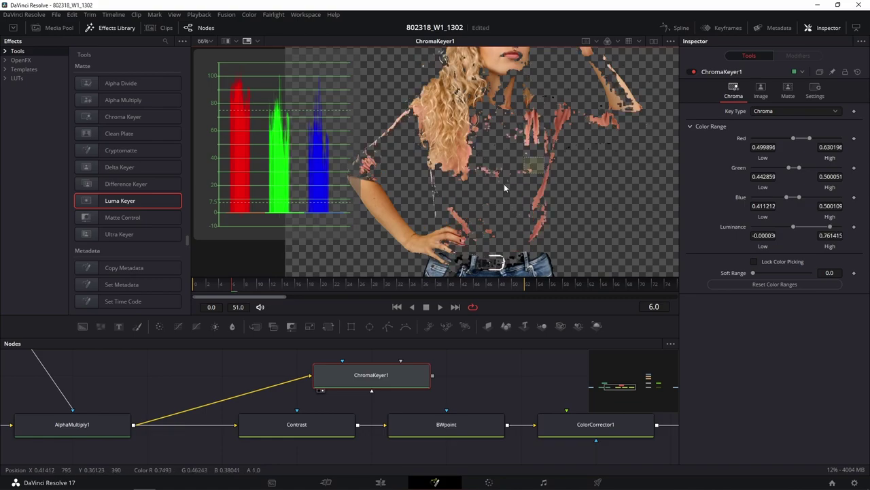
pyautogui.moveTo(548, 149); pyautogui.dragTo(495, 188)
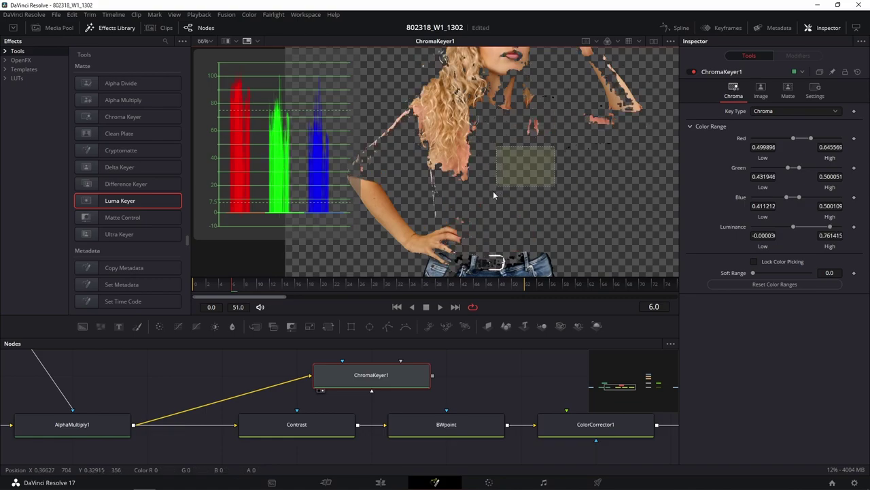
pyautogui.scroll(-2, 570, 221)
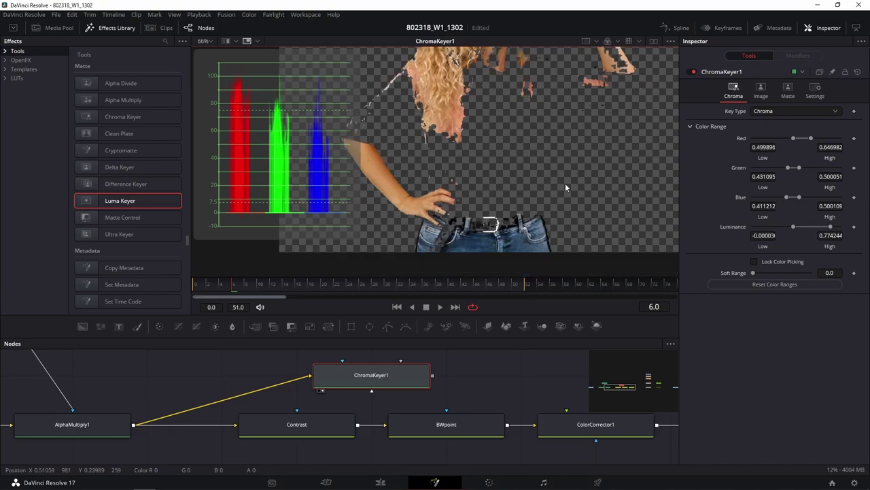
pyautogui.moveTo(565, 183); pyautogui.dragTo(498, 256)
pyautogui.moveTo(532, 206); pyautogui.dragTo(494, 232)
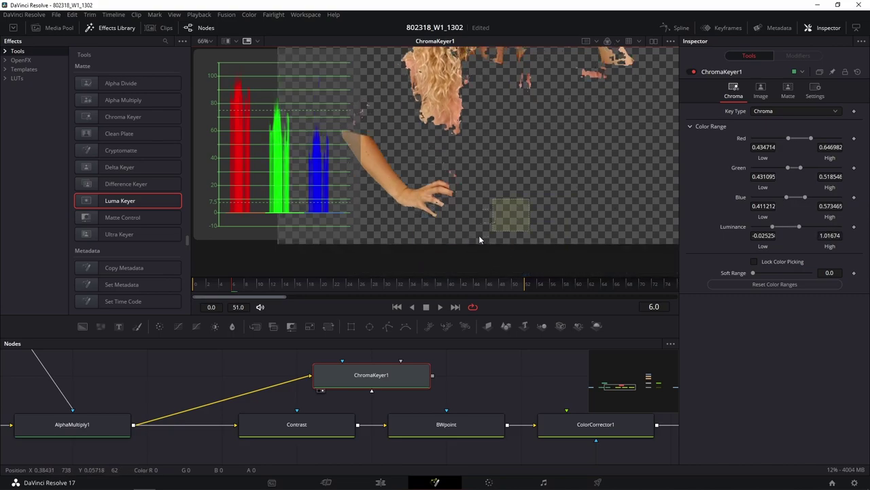
pyautogui.scroll(4, 476, 259)
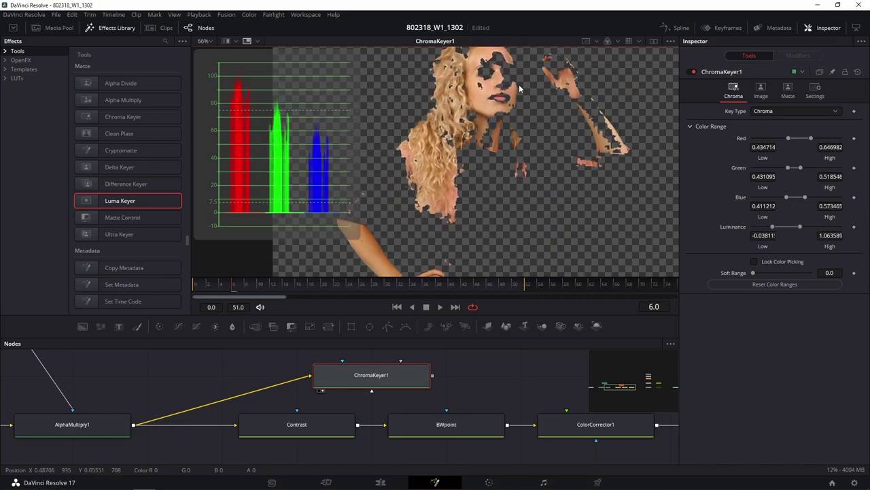
pyautogui.scroll(2, 561, 188)
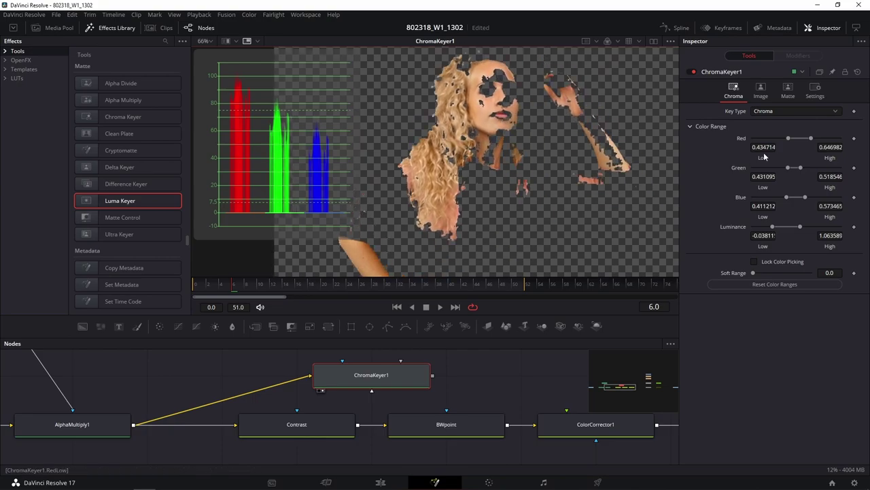
pyautogui.moveTo(754, 272); pyautogui.dragTo(755, 272)
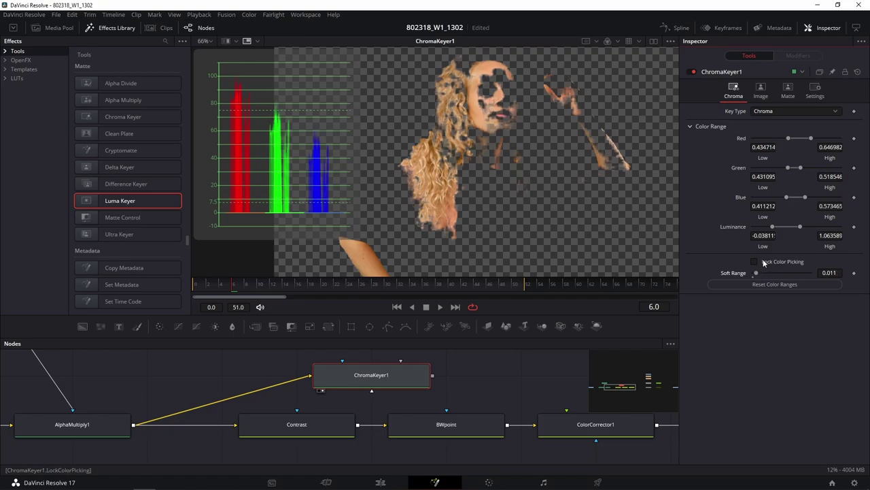
pyautogui.moveTo(789, 138)
pyautogui.mouseDown()
pyautogui.moveTo(774, 140)
pyautogui.moveTo(812, 141)
pyautogui.mouseUp()
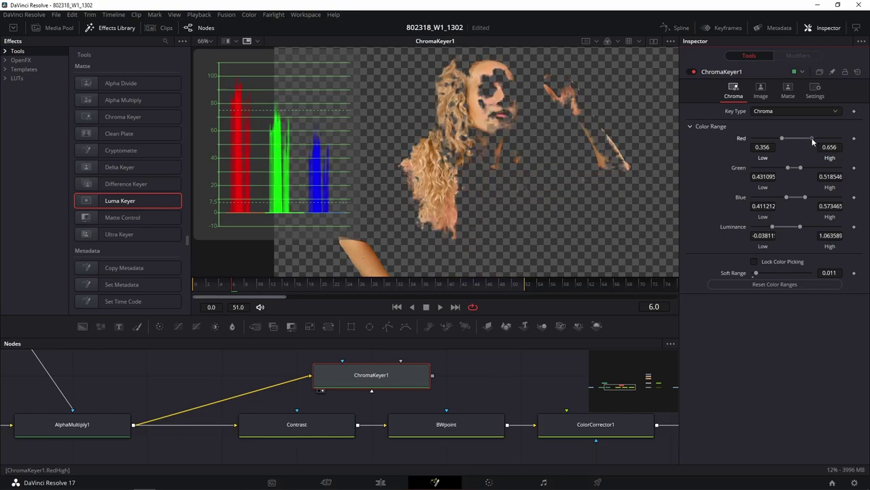
# Adjust ChromaKeyer1's Green low/high, Luminance low and Red limits toward Red 0.383–0.728
pyautogui.moveTo(787, 172); pyautogui.dragTo(789, 169)
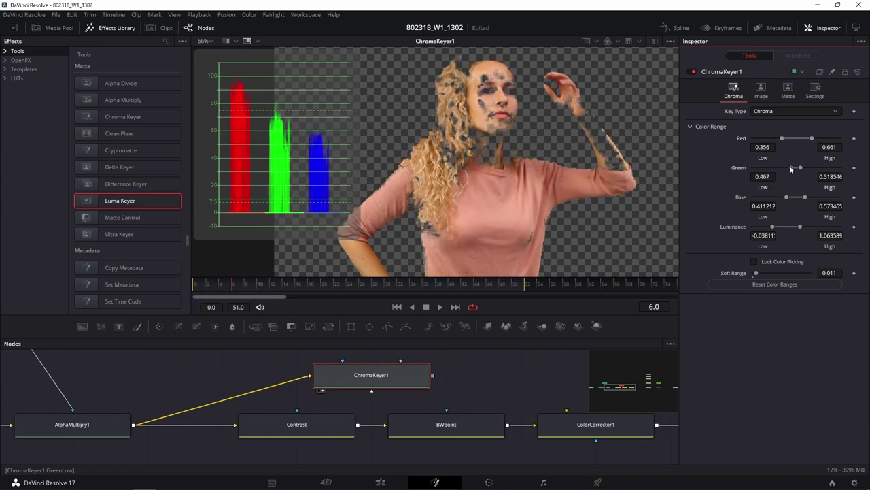
pyautogui.moveTo(789, 168); pyautogui.dragTo(787, 168)
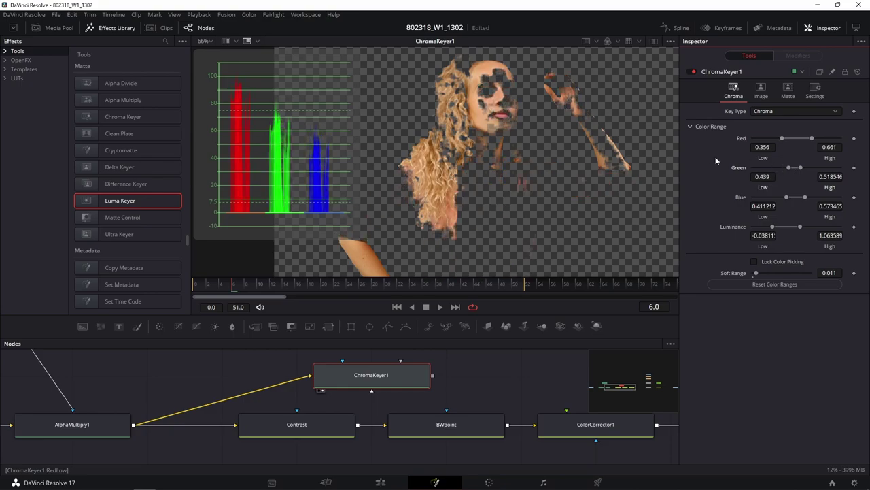
pyautogui.moveTo(804, 172); pyautogui.dragTo(806, 172)
pyautogui.moveTo(756, 272); pyautogui.dragTo(764, 272)
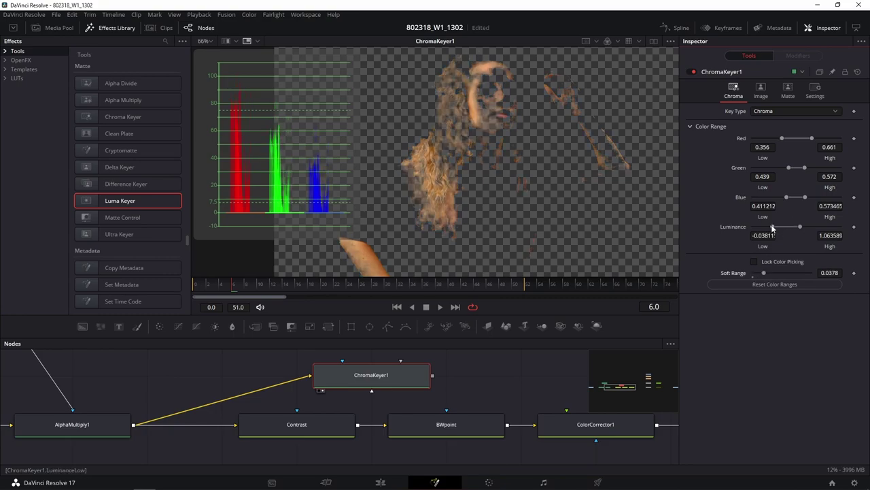
pyautogui.moveTo(773, 227)
pyautogui.mouseDown()
pyautogui.moveTo(762, 226)
pyautogui.moveTo(796, 227)
pyautogui.mouseUp()
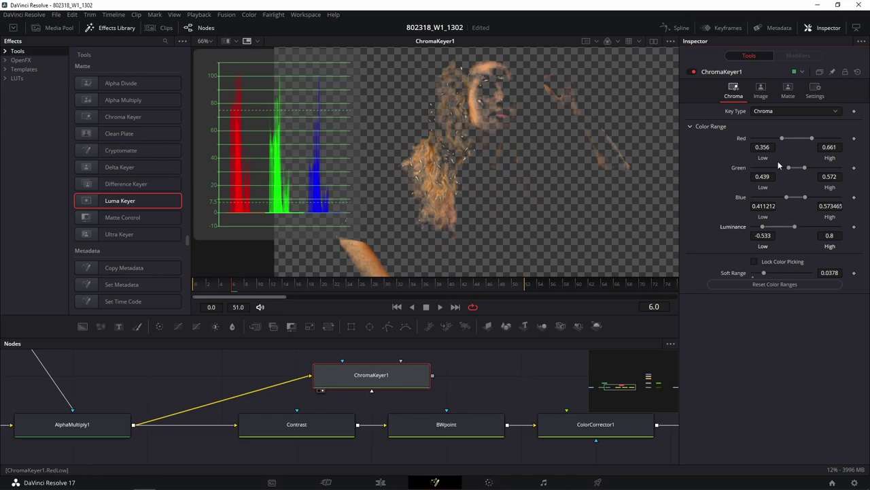
pyautogui.moveTo(783, 138); pyautogui.dragTo(819, 139)
pyautogui.moveTo(788, 168)
pyautogui.mouseDown()
pyautogui.moveTo(771, 171)
pyautogui.moveTo(789, 169)
pyautogui.mouseUp()
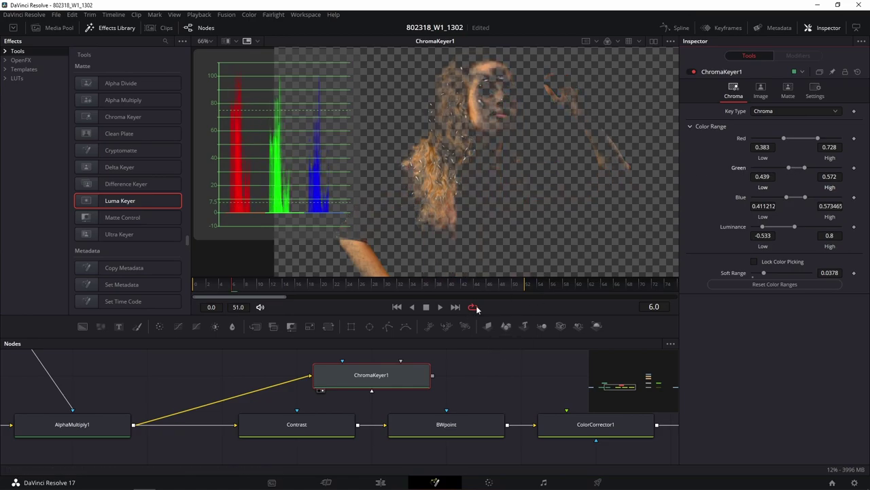
# Set Soft Range to 0.0094, Blue to 0.417–0.556 and Green high to 0.589
pyautogui.moveTo(763, 273)
pyautogui.mouseDown()
pyautogui.moveTo(777, 273)
pyautogui.moveTo(747, 272)
pyautogui.mouseUp()
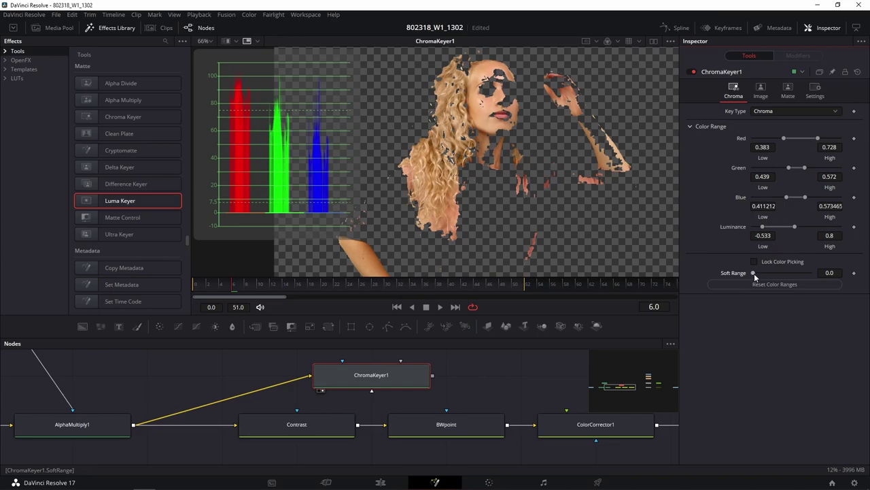
pyautogui.moveTo(755, 277); pyautogui.dragTo(756, 273)
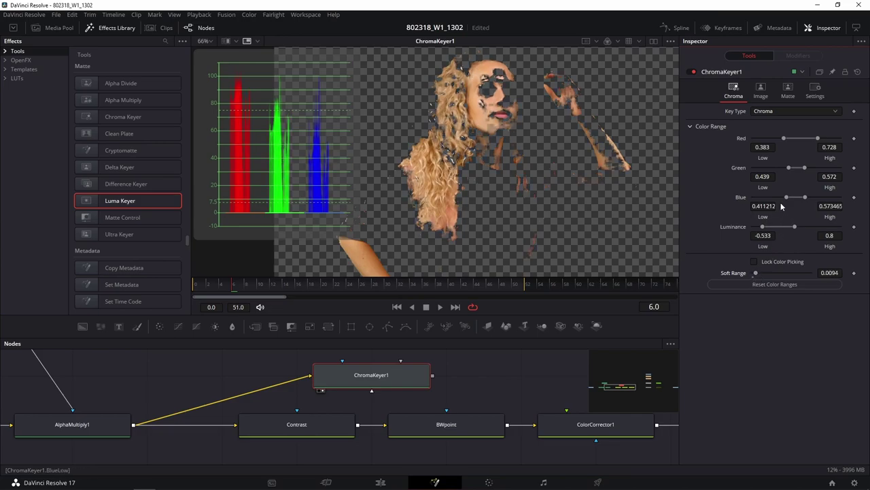
pyautogui.moveTo(785, 199); pyautogui.dragTo(788, 199)
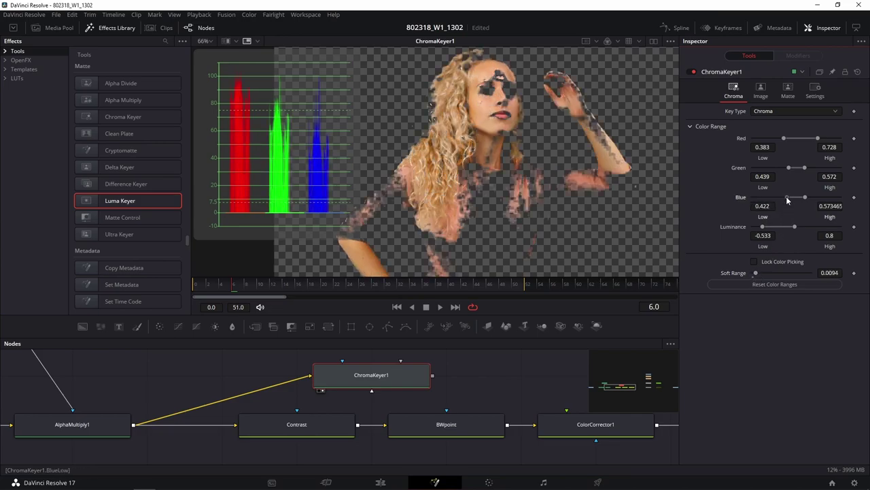
pyautogui.moveTo(788, 199)
pyautogui.mouseDown()
pyautogui.moveTo(808, 202)
pyautogui.moveTo(789, 172)
pyautogui.mouseUp()
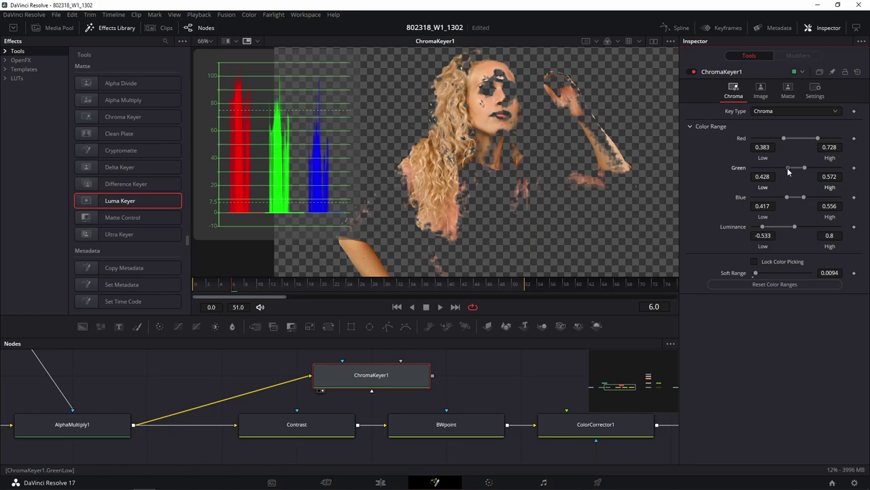
pyautogui.moveTo(789, 172); pyautogui.dragTo(790, 172)
pyautogui.moveTo(804, 167); pyautogui.dragTo(806, 168)
pyautogui.hscroll(3, 414, 359)
# Connect ChromaKeyer1 to ColorCorrector1 as an Effect Mask with Apply Mask Inverted on
pyautogui.click(494, 428)
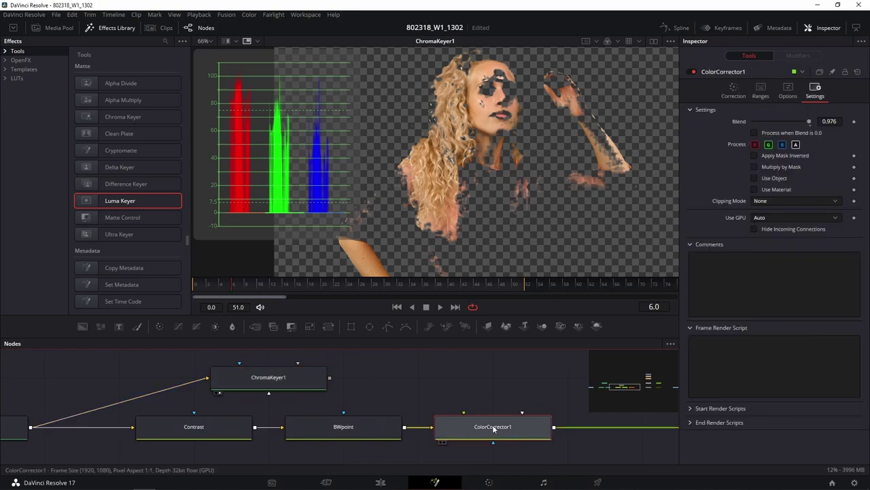
pyautogui.press('1')
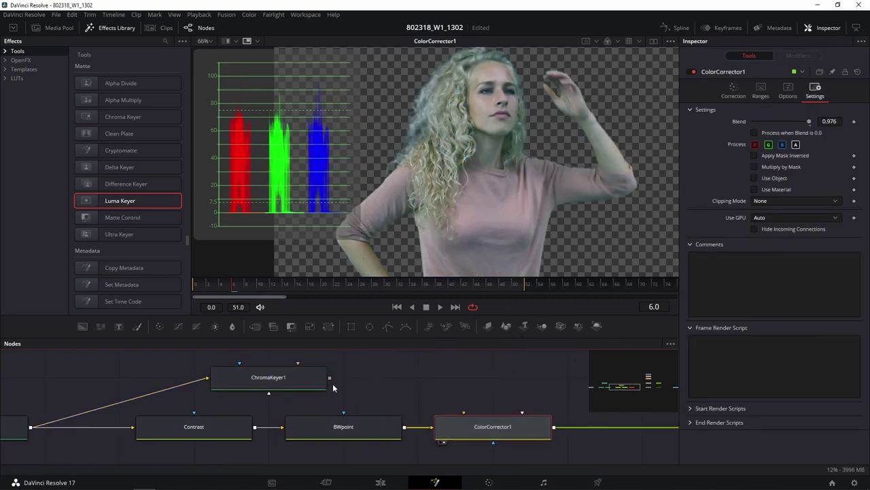
pyautogui.moveTo(330, 381); pyautogui.dragTo(498, 424)
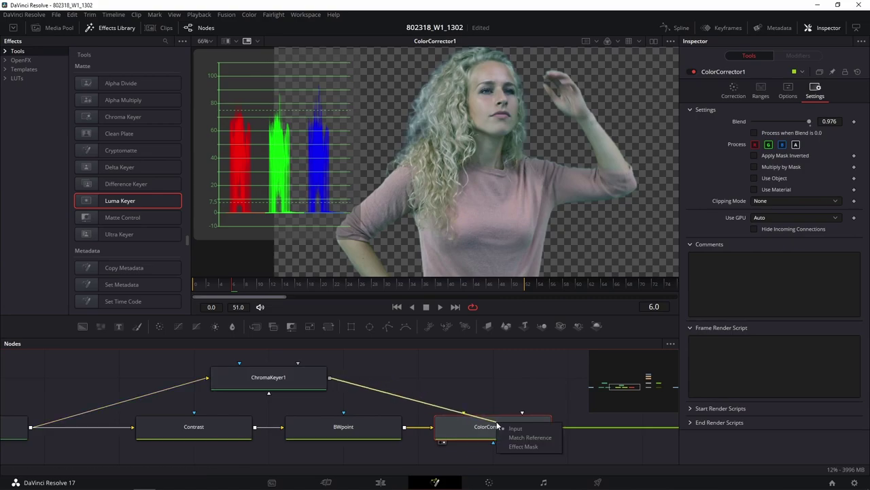
pyautogui.click(523, 446)
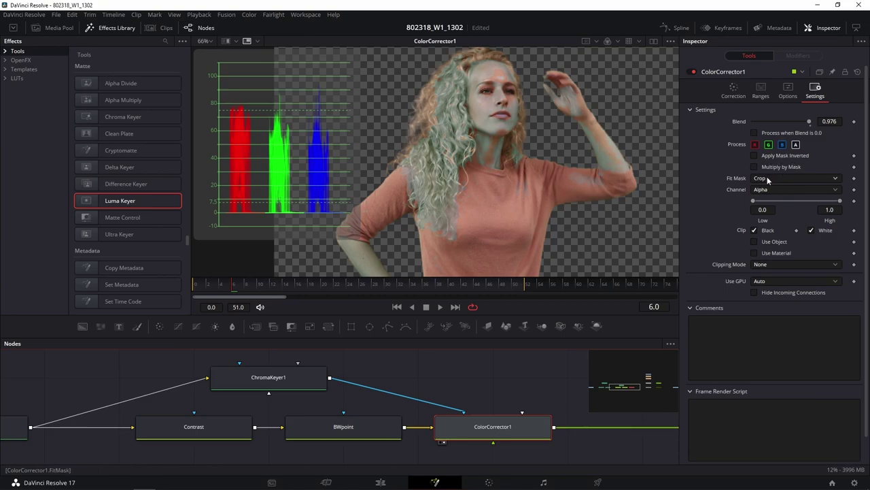
pyautogui.click(754, 155)
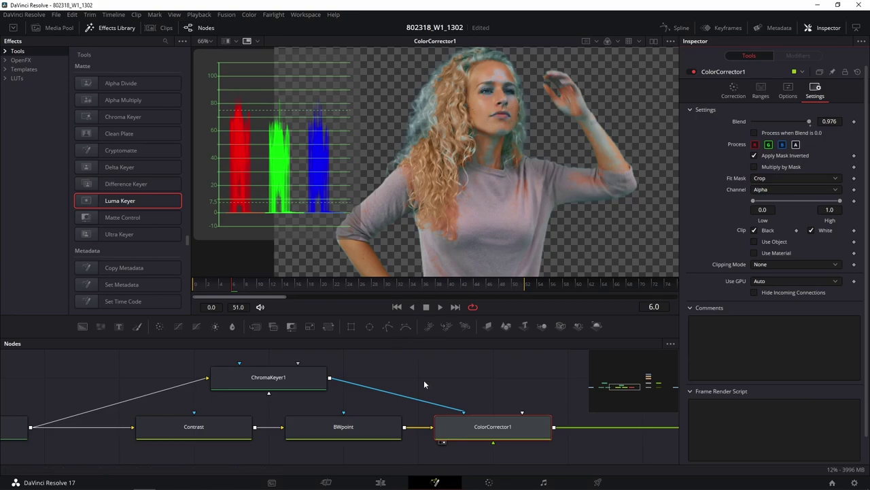
pyautogui.moveTo(312, 389); pyautogui.dragTo(364, 370)
# Set ChromaKeyer1's Soft Range to 0.0252, Luminance low to -0.556 and Green low to 0.344
pyautogui.click(345, 371)
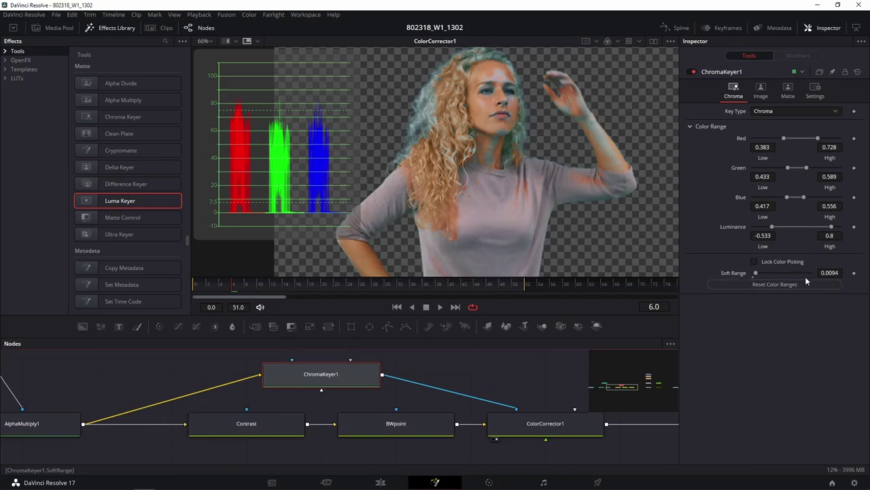
pyautogui.moveTo(755, 272); pyautogui.dragTo(764, 272)
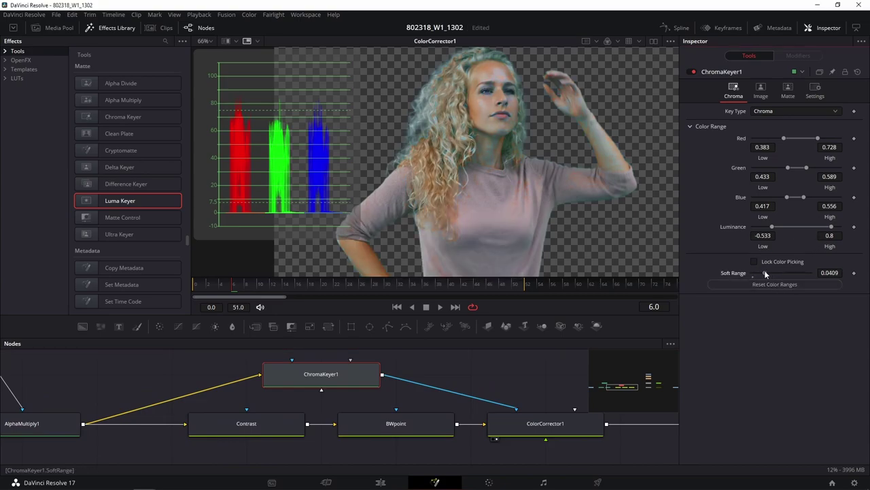
pyautogui.moveTo(831, 226)
pyautogui.mouseDown()
pyautogui.moveTo(822, 228)
pyautogui.moveTo(840, 227)
pyautogui.mouseUp()
pyautogui.moveTo(772, 227); pyautogui.dragTo(840, 226)
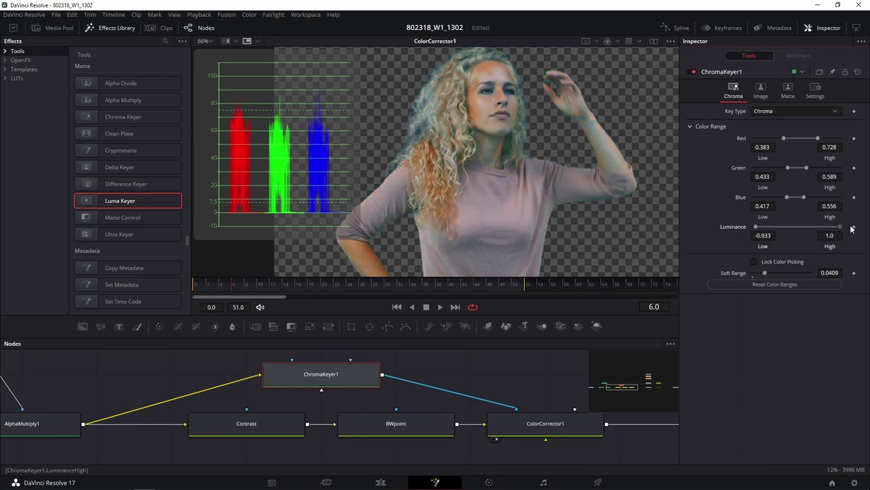
pyautogui.moveTo(757, 228); pyautogui.dragTo(771, 228)
pyautogui.moveTo(765, 273); pyautogui.dragTo(759, 273)
pyautogui.scroll(-1, 541, 201)
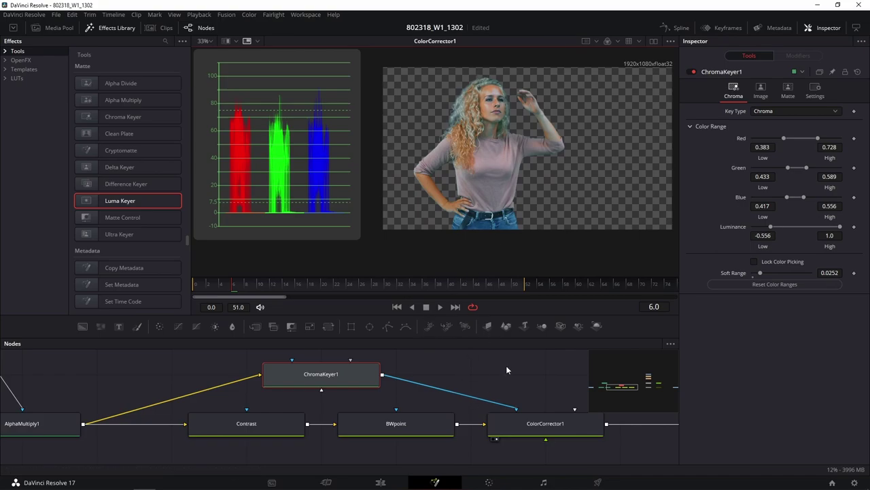
pyautogui.moveTo(788, 167)
pyautogui.mouseDown()
pyautogui.moveTo(780, 167)
pyautogui.moveTo(813, 170)
pyautogui.mouseUp()
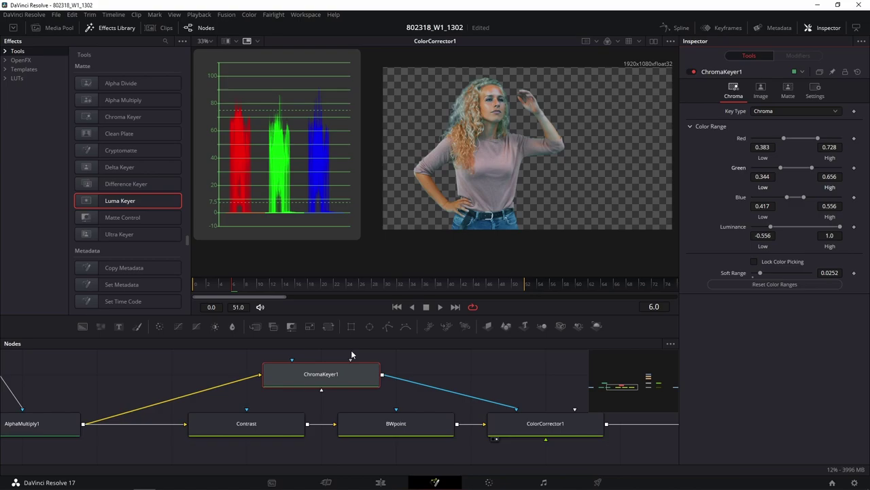
# Delete ChromaKeyer1 and view the Merge1 composite of the woman over the stormy background
pyautogui.click(357, 376)
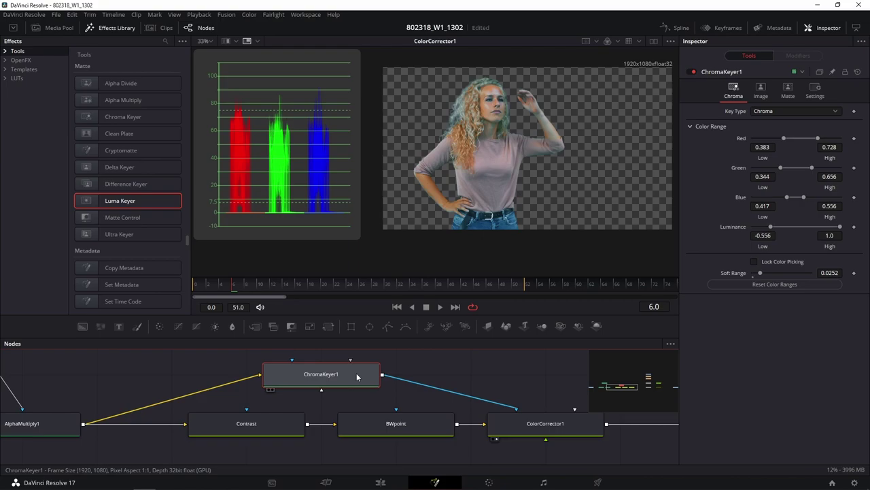
pyautogui.press('Delete')
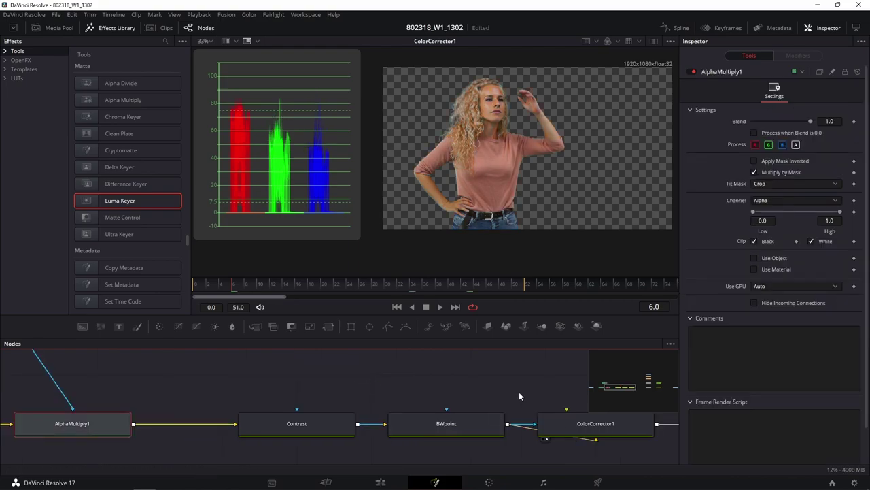
pyautogui.moveTo(518, 392)
pyautogui.mouseDown()
pyautogui.moveTo(385, 404)
pyautogui.moveTo(437, 364)
pyautogui.moveTo(428, 410)
pyautogui.mouseUp()
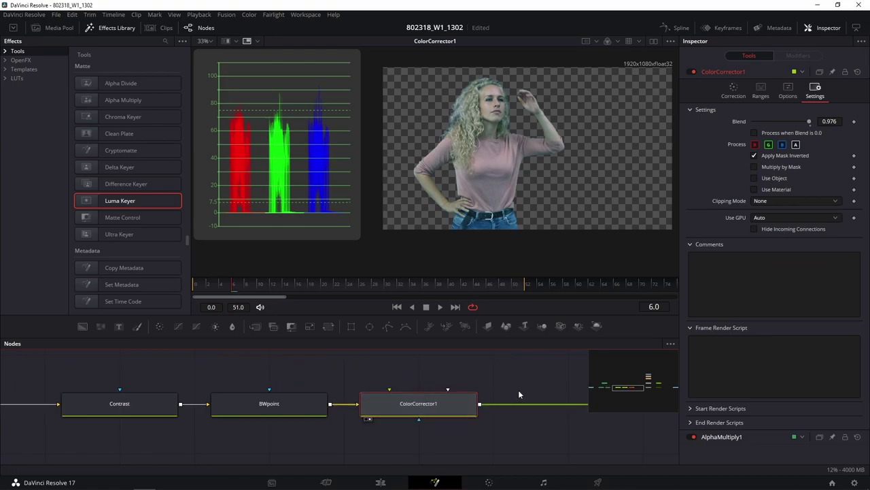
pyautogui.moveTo(518, 393); pyautogui.dragTo(150, 386)
pyautogui.moveTo(380, 430); pyautogui.dragTo(432, 228)
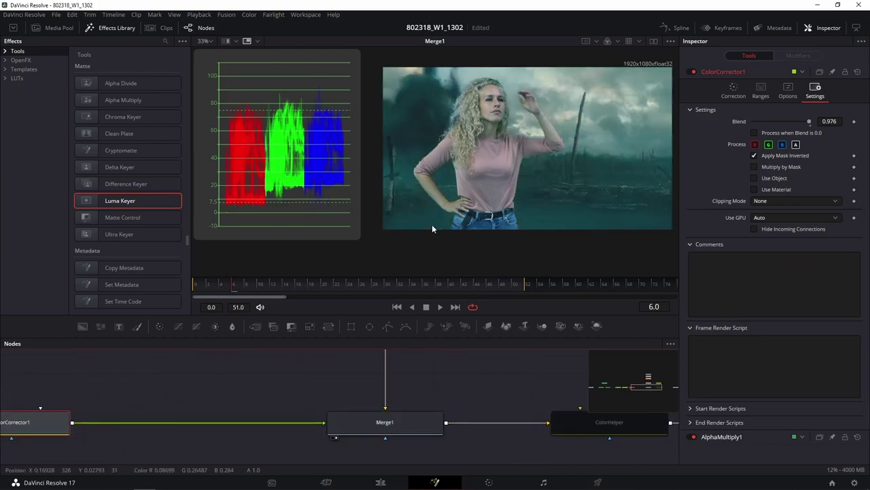
pyautogui.moveTo(208, 375); pyautogui.dragTo(418, 349)
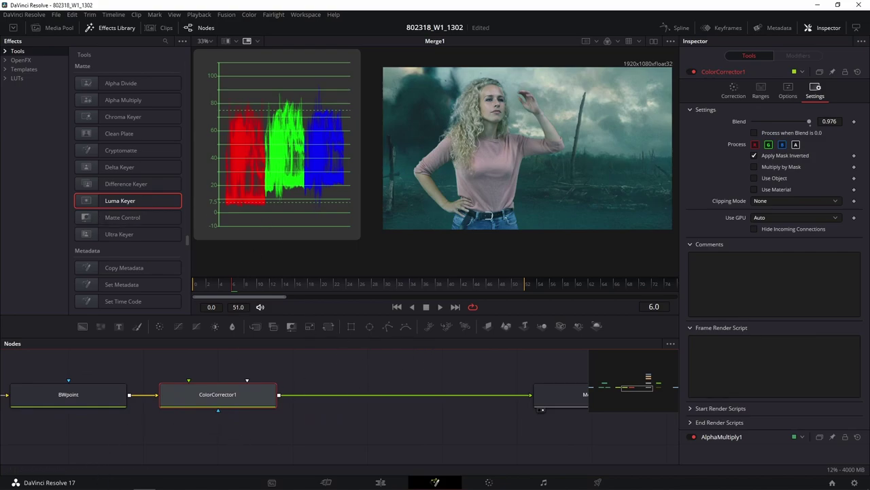
pyautogui.press('super+Tab')
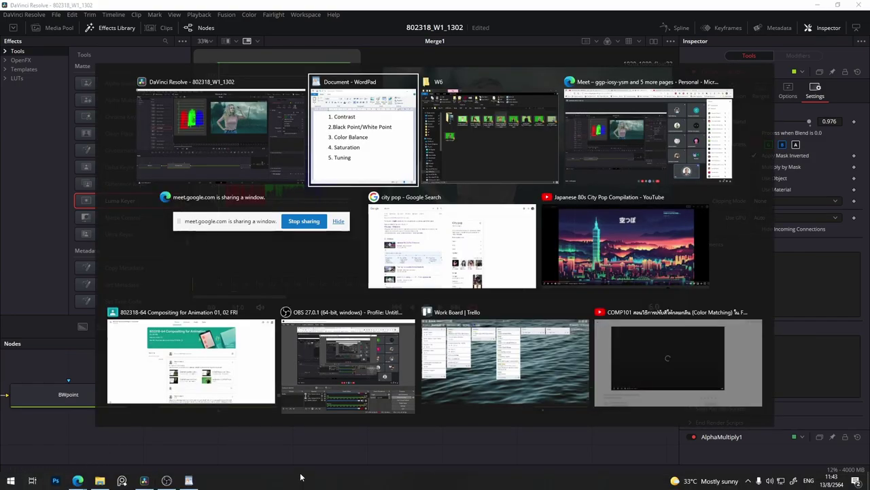
# Highlight the 'Saturation' step in the WordPad checklist, then minimize WordPad to return to Resolve
pyautogui.press('Return')
pyautogui.moveTo(487, 289); pyautogui.dragTo(579, 297)
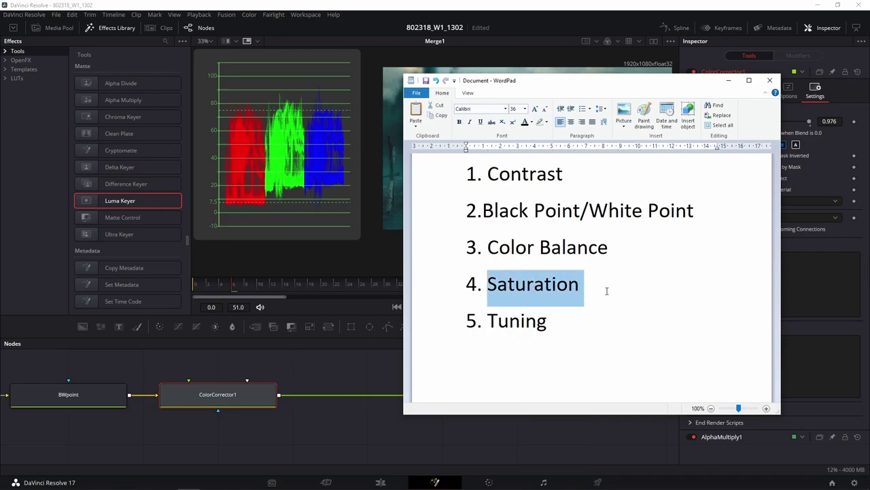
pyautogui.click(728, 81)
pyautogui.moveTo(325, 367); pyautogui.dragTo(400, 375)
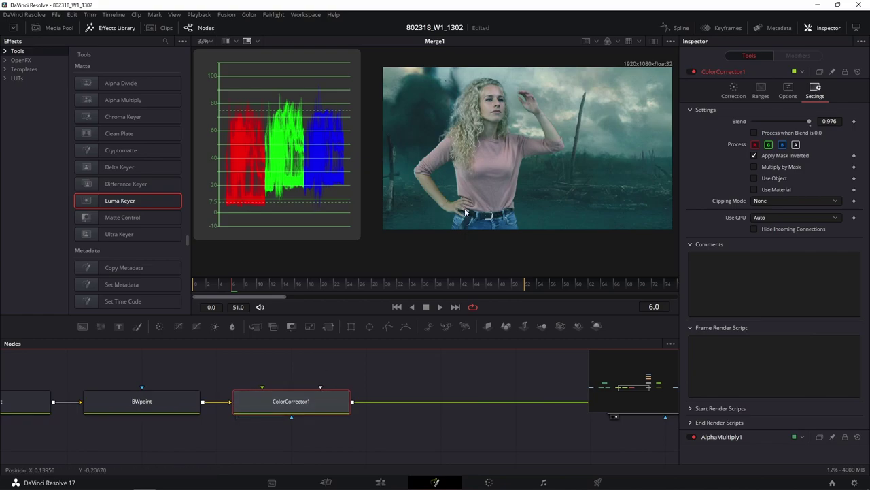
# Close the Effects Library and insert a BrightnessContrast1 node after ColorCorrector1 in the chain
pyautogui.click(733, 89)
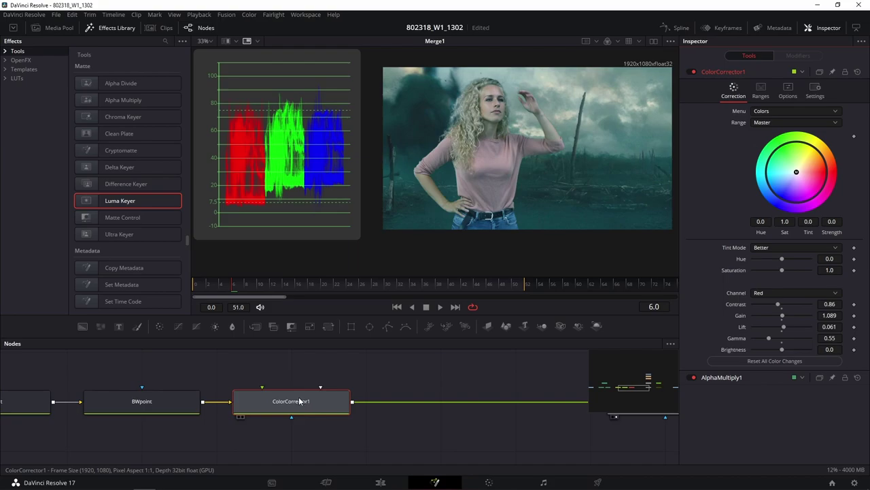
pyautogui.click(113, 30)
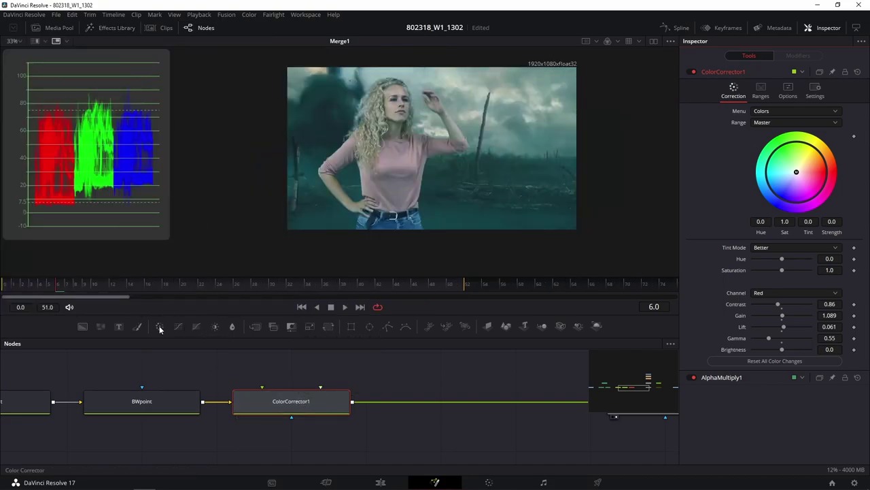
pyautogui.moveTo(216, 327); pyautogui.dragTo(457, 402)
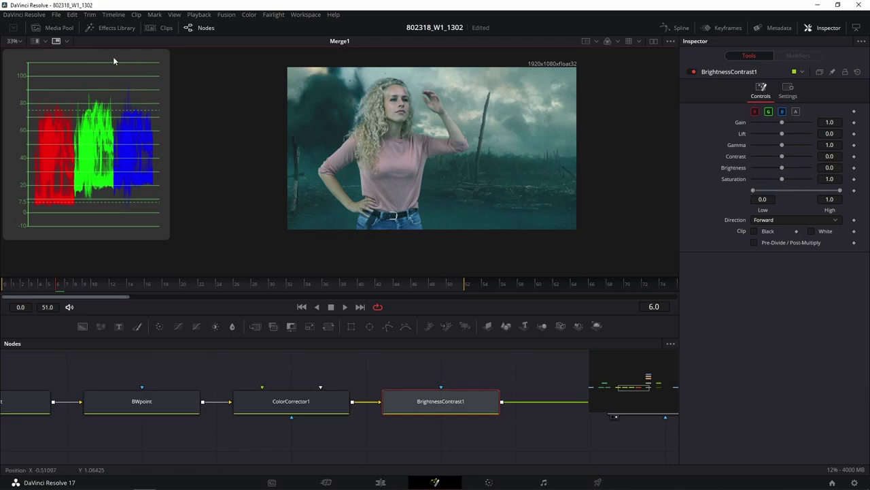
pyautogui.hotkey('ctrl', '1')
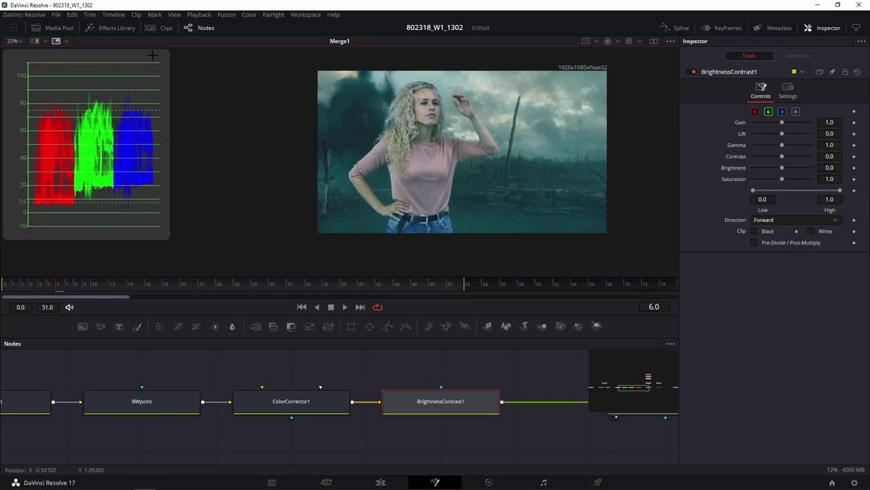
pyautogui.moveTo(147, 56); pyautogui.dragTo(177, 62)
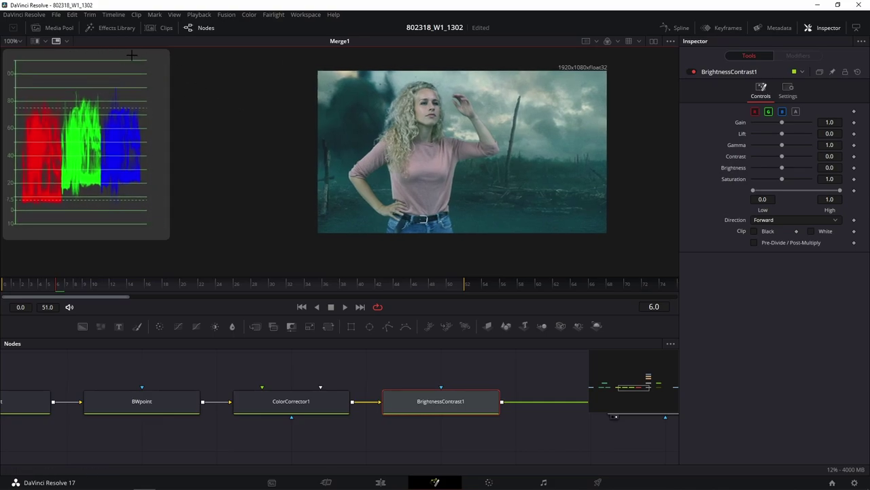
# Reposition the waveform overlay and pan the Merge1 image within the viewer
pyautogui.scroll(-3, 251, 64)
pyautogui.moveTo(252, 63); pyautogui.dragTo(281, 63)
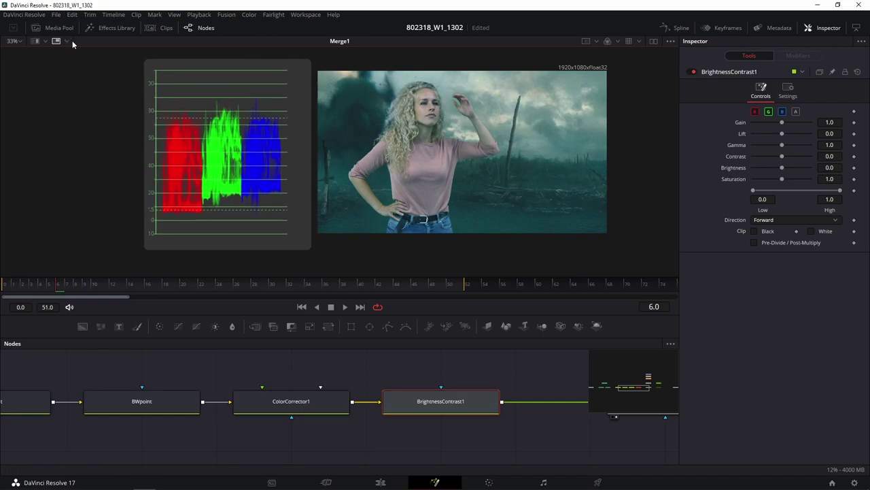
pyautogui.moveTo(97, 96); pyautogui.dragTo(103, 93)
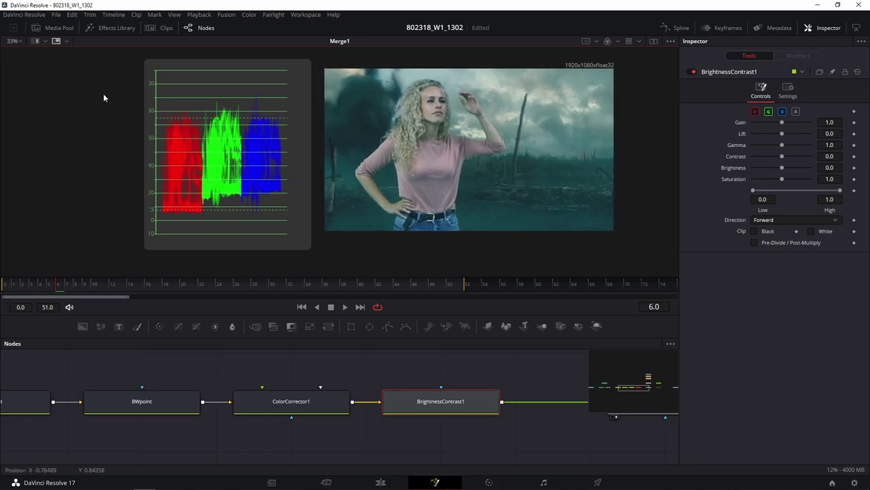
pyautogui.rightClick(90, 98)
pyautogui.press('Escape')
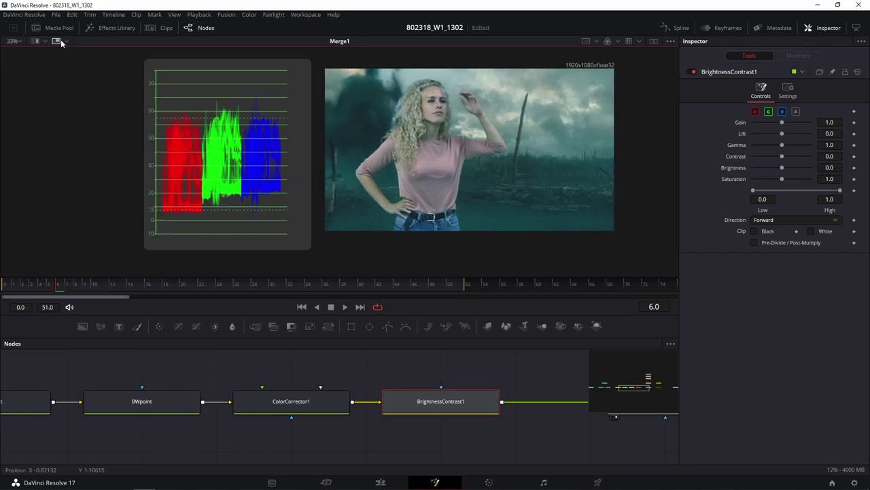
# Replace the waveform with an enlarged vectorscope and set the viewer zoom to Fit
pyautogui.click(60, 40)
pyautogui.click(88, 138)
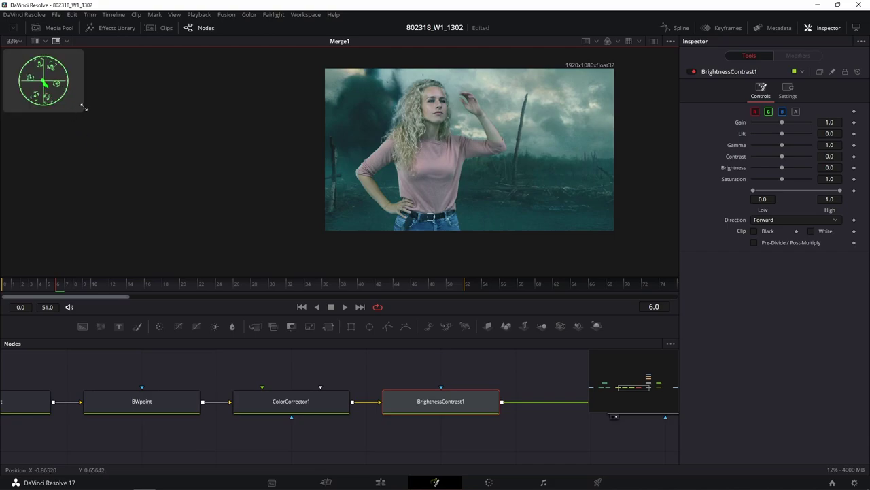
pyautogui.moveTo(82, 111); pyautogui.dragTo(159, 145)
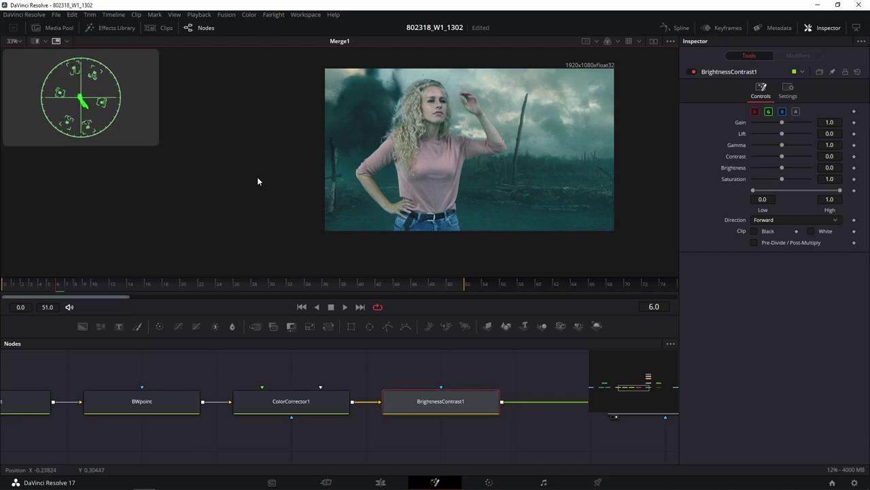
pyautogui.click(21, 41)
pyautogui.click(17, 52)
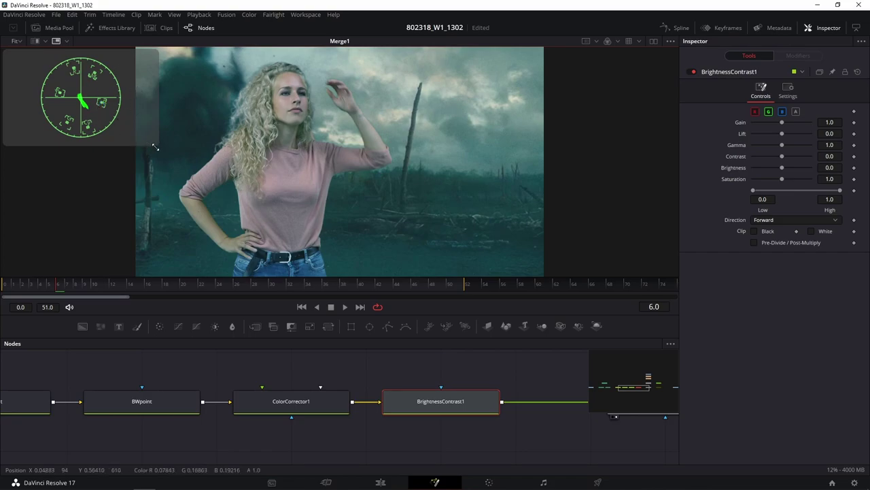
pyautogui.moveTo(159, 144); pyautogui.dragTo(207, 172)
# Switch the vectorscope trace to Color mode and save the project with Ctrl+S
pyautogui.click(67, 41)
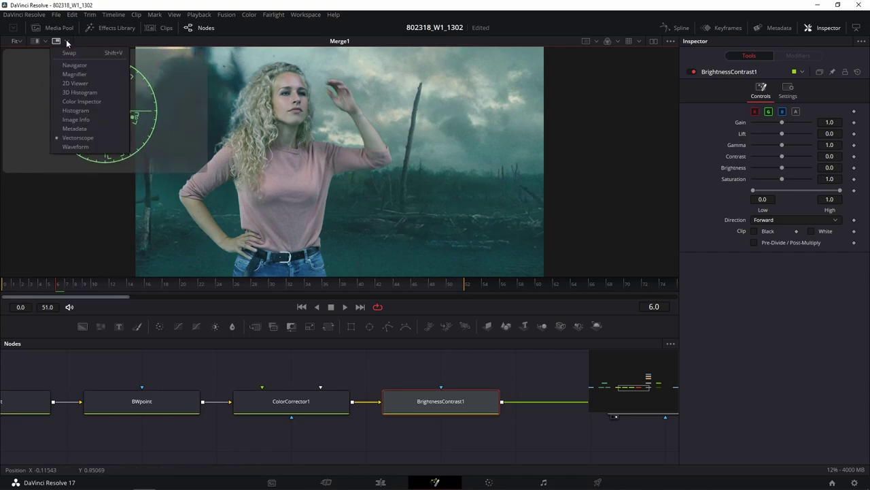
pyautogui.click(253, 30)
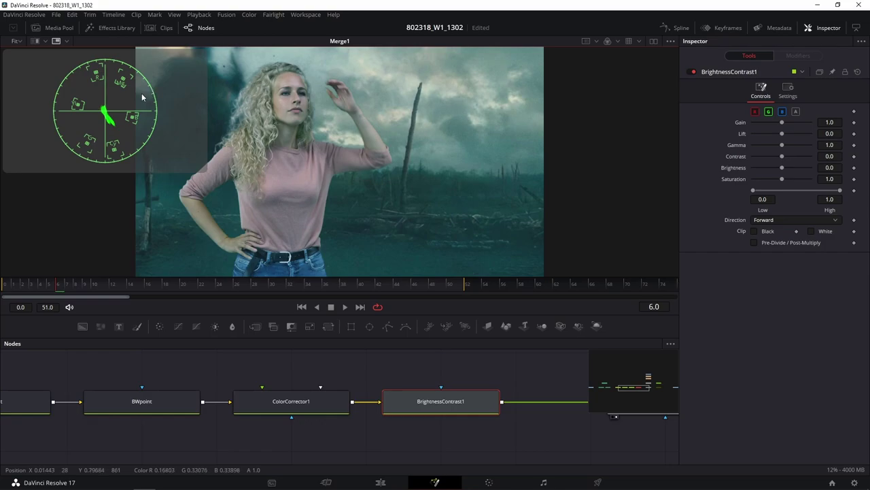
pyautogui.rightClick(142, 97)
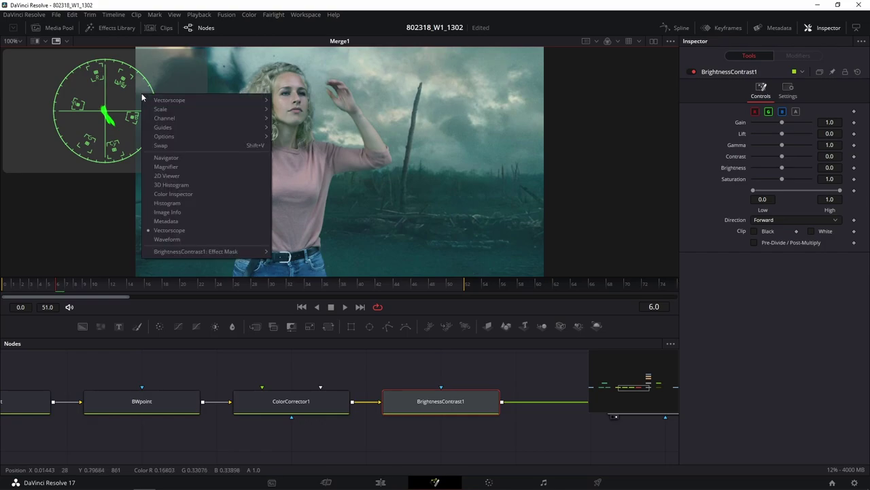
pyautogui.rightClick(103, 89)
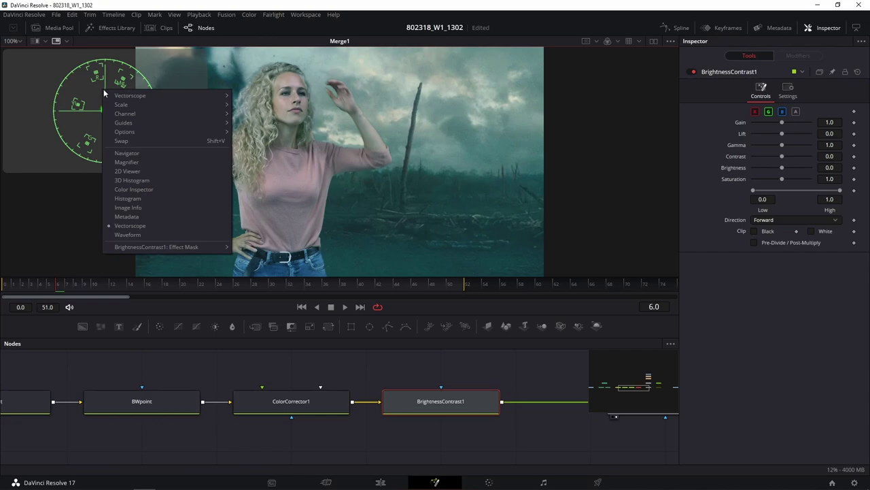
pyautogui.moveTo(139, 95)
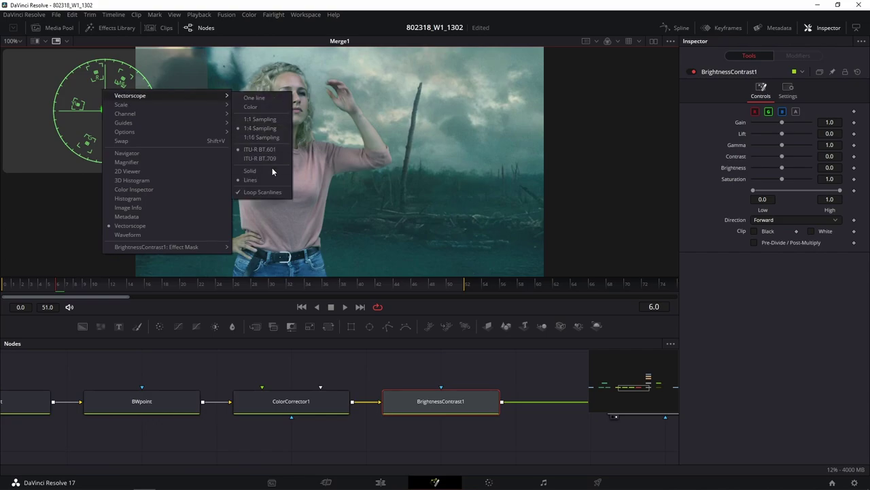
pyautogui.click(249, 109)
pyautogui.hotkey('ctrl', 's')
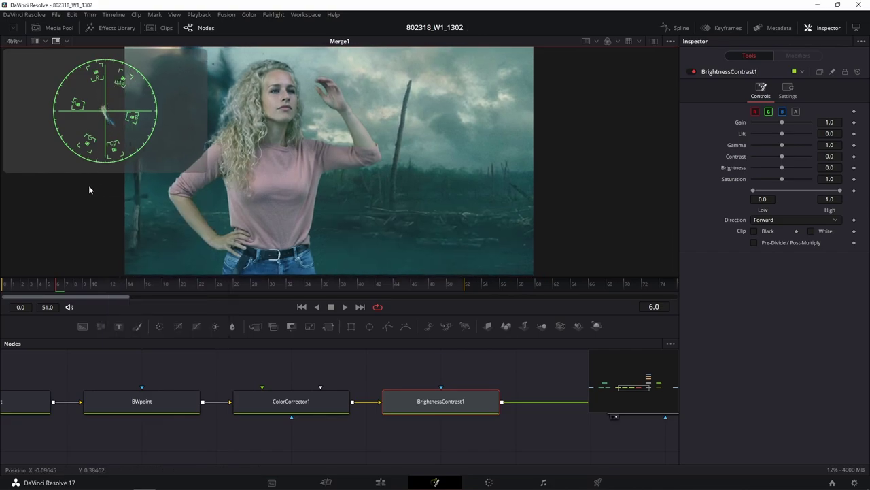
# Enable the disabled ColorHelper node after Merge1 and view its output
pyautogui.moveTo(99, 196); pyautogui.dragTo(179, 193)
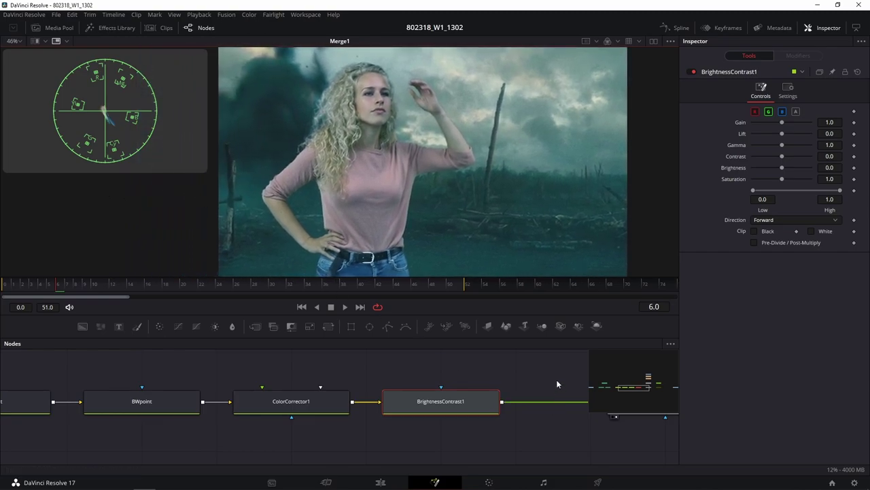
pyautogui.moveTo(556, 379); pyautogui.dragTo(551, 377)
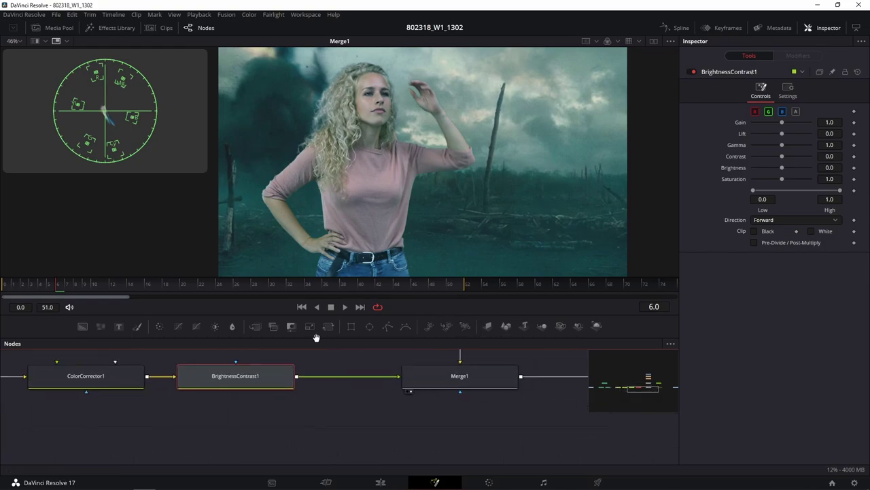
pyautogui.moveTo(544, 367); pyautogui.dragTo(313, 399)
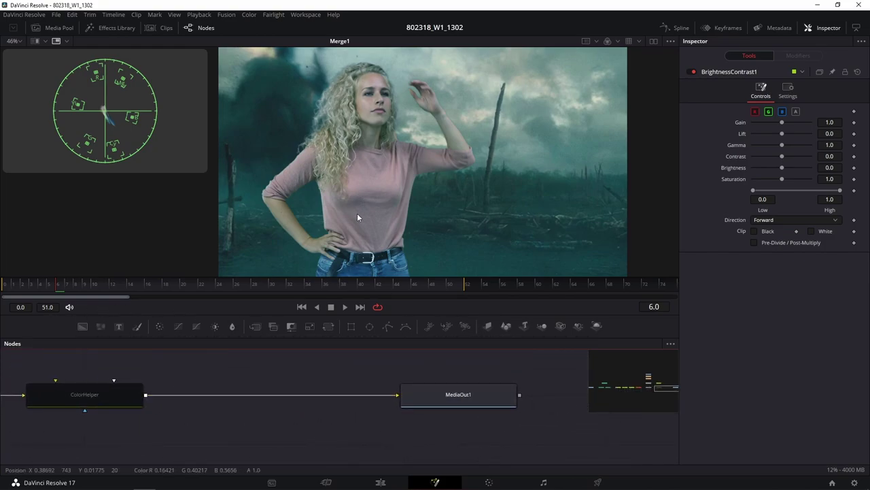
pyautogui.moveTo(233, 391); pyautogui.dragTo(399, 367)
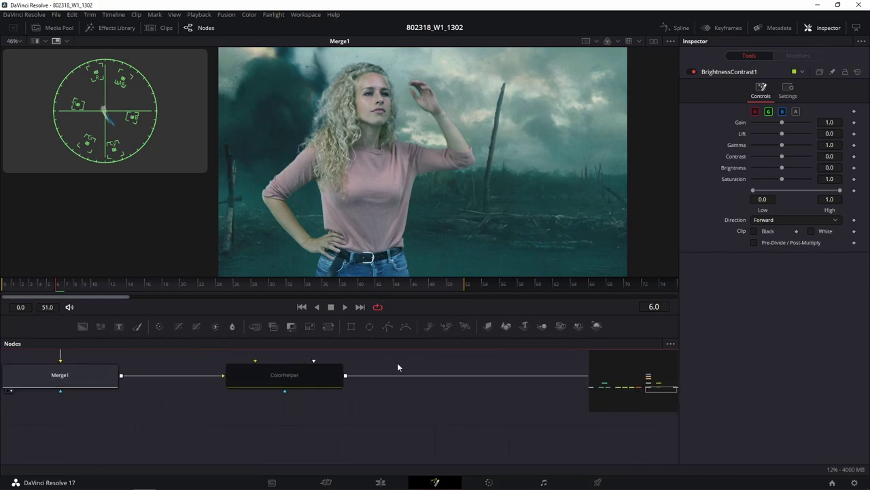
pyautogui.click(314, 376)
pyautogui.click(692, 71)
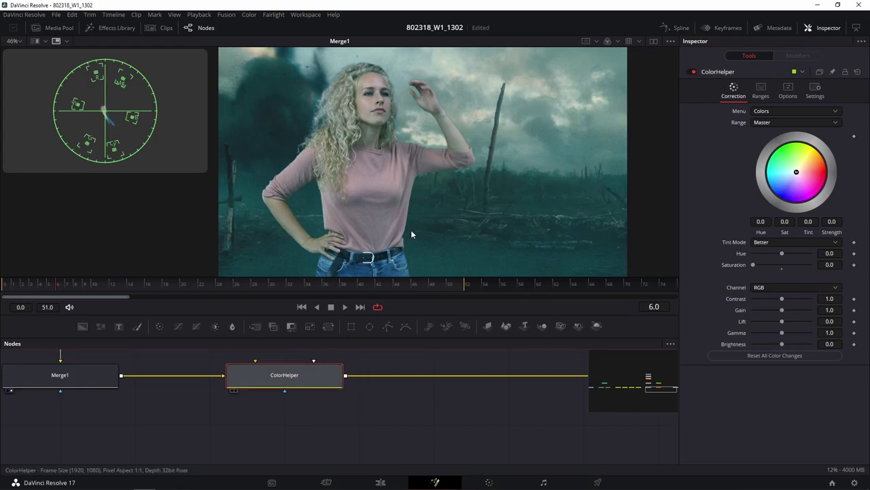
pyautogui.press('1')
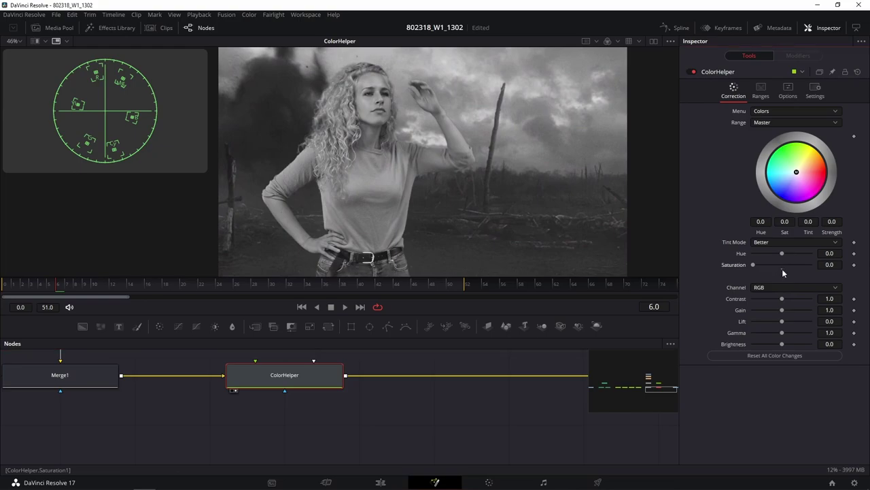
# Set ColorHelper's Saturation to 3.0
pyautogui.doubleClick(782, 266)
pyautogui.moveTo(782, 265); pyautogui.dragTo(810, 267)
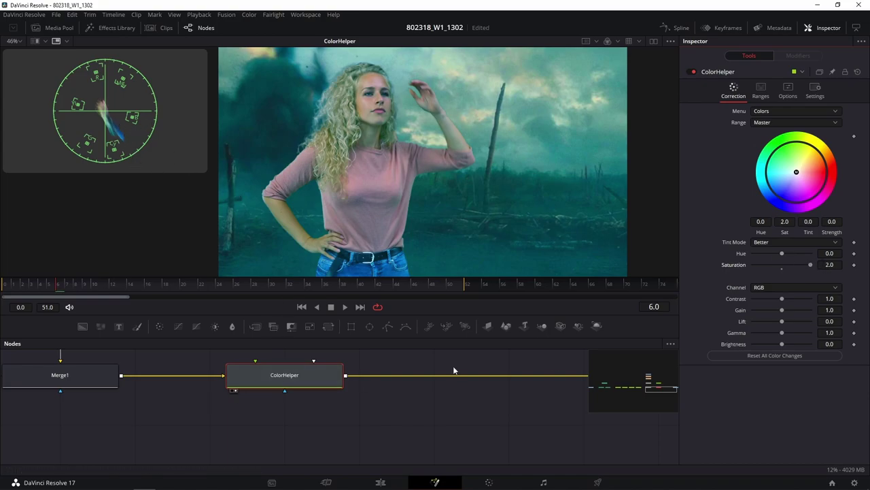
pyautogui.click(833, 265)
pyautogui.write('3')
pyautogui.press('Tab')
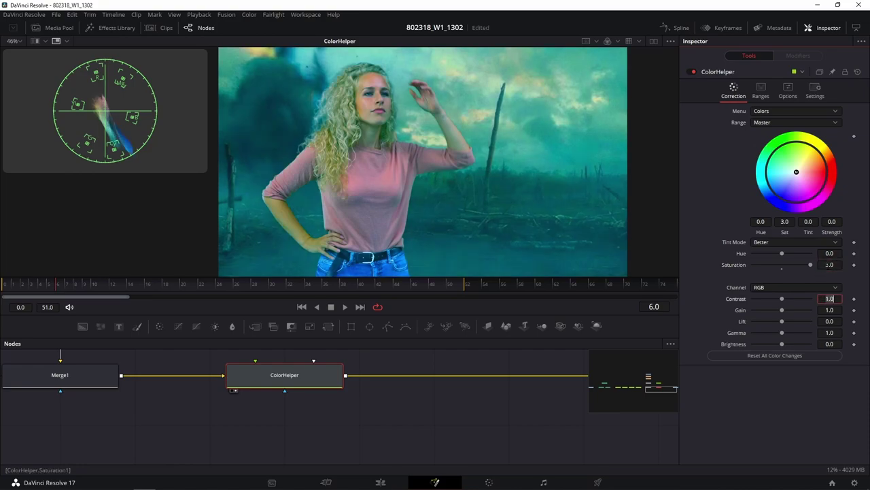
pyautogui.moveTo(272, 418)
pyautogui.mouseDown()
pyautogui.moveTo(466, 418)
pyautogui.moveTo(607, 434)
pyautogui.mouseUp()
# Lower BrightnessContrast1's Saturation to about 0.81, enlarging the vectorscope to watch the change
pyautogui.click(429, 385)
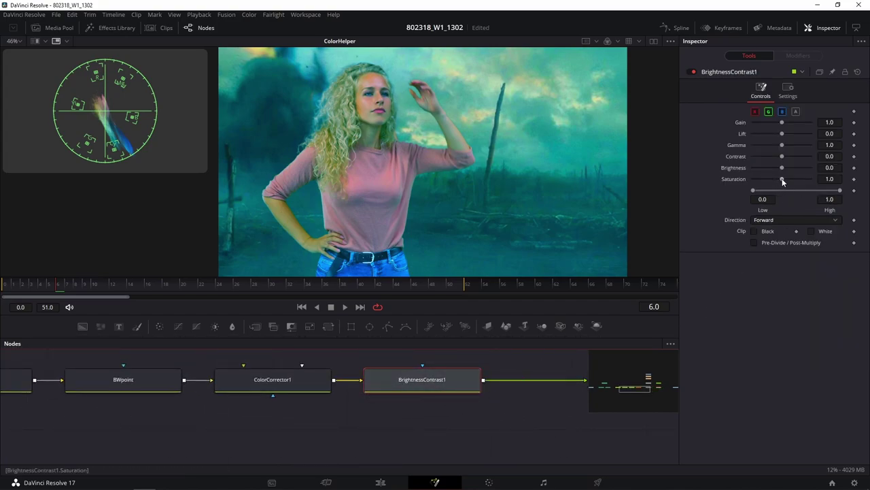
pyautogui.moveTo(781, 179); pyautogui.dragTo(778, 181)
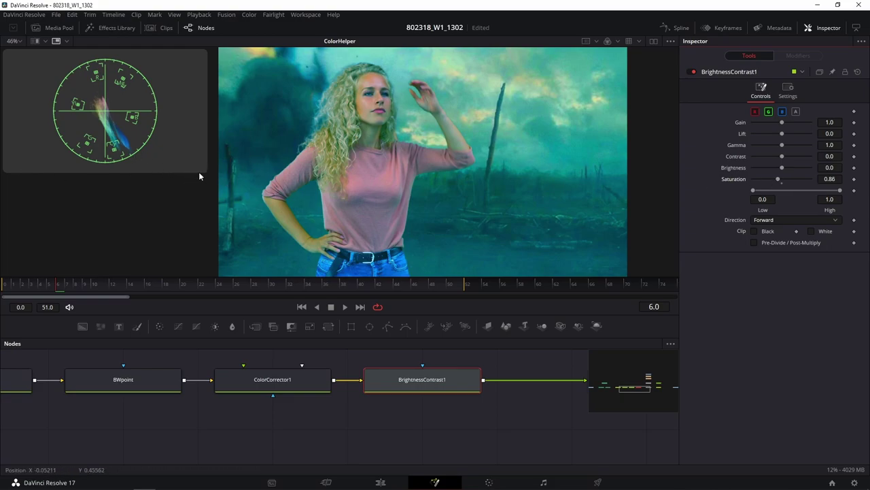
pyautogui.moveTo(199, 175); pyautogui.dragTo(331, 253)
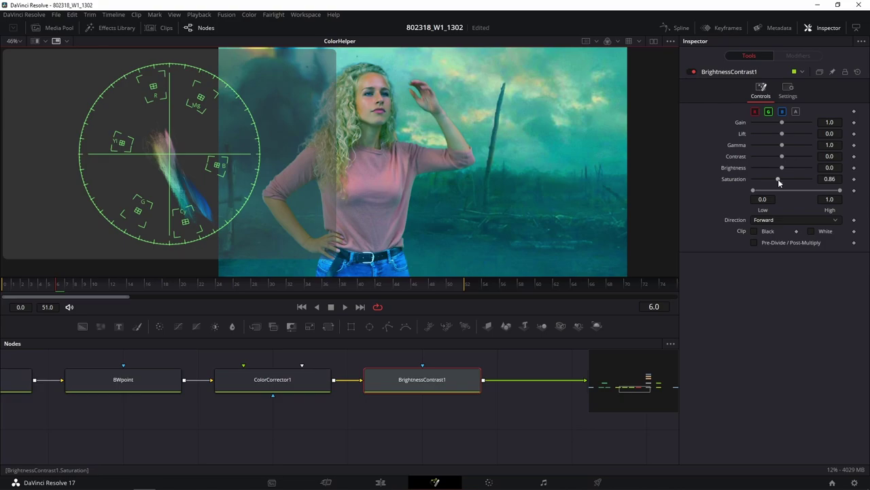
pyautogui.moveTo(778, 178)
pyautogui.mouseDown()
pyautogui.moveTo(770, 175)
pyautogui.moveTo(778, 181)
pyautogui.mouseUp()
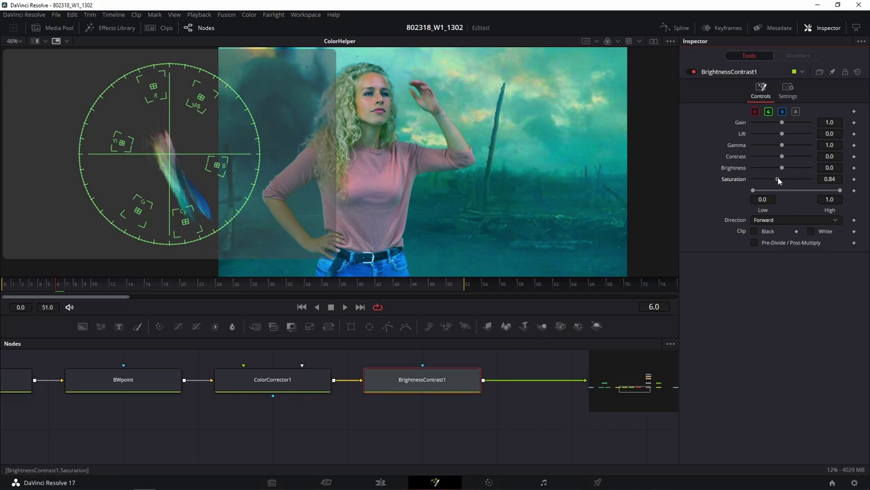
pyautogui.moveTo(778, 178); pyautogui.dragTo(776, 178)
pyautogui.moveTo(777, 179); pyautogui.dragTo(776, 179)
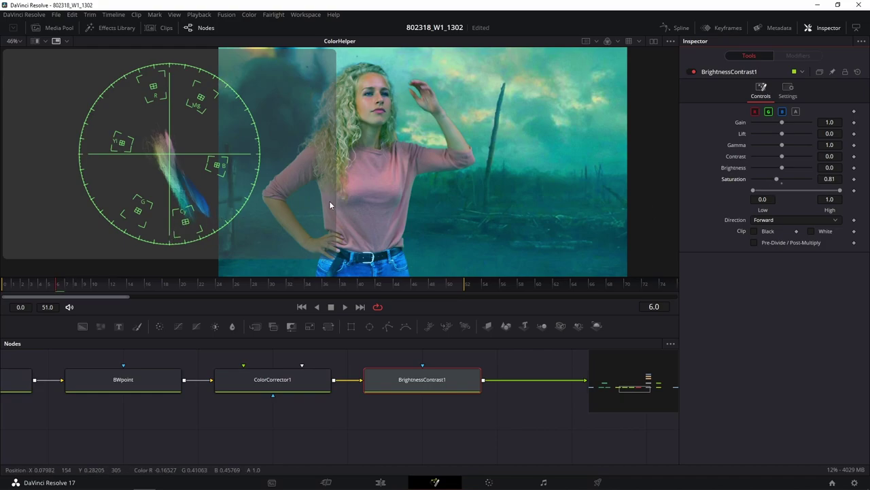
pyautogui.hscroll(5, 478, 408)
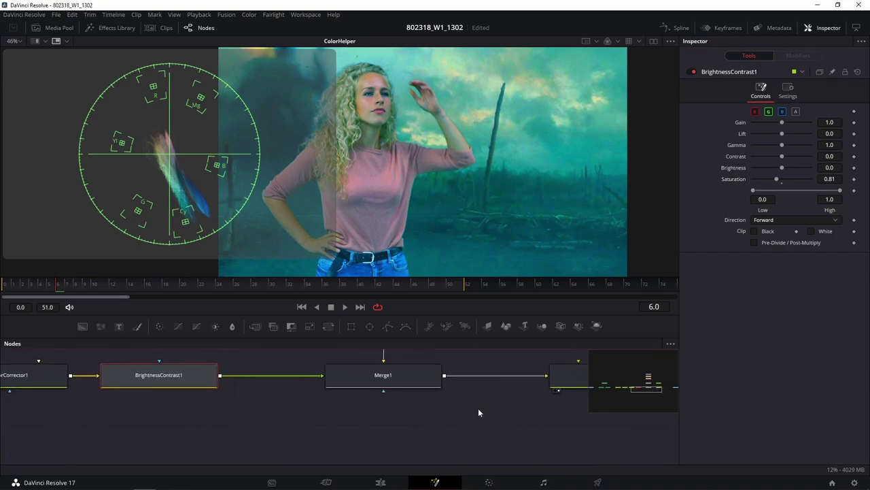
pyautogui.hscroll(5, 375, 408)
pyautogui.hscroll(5, 375, 415)
pyautogui.hscroll(2, 468, 426)
pyautogui.hscroll(-5, 469, 426)
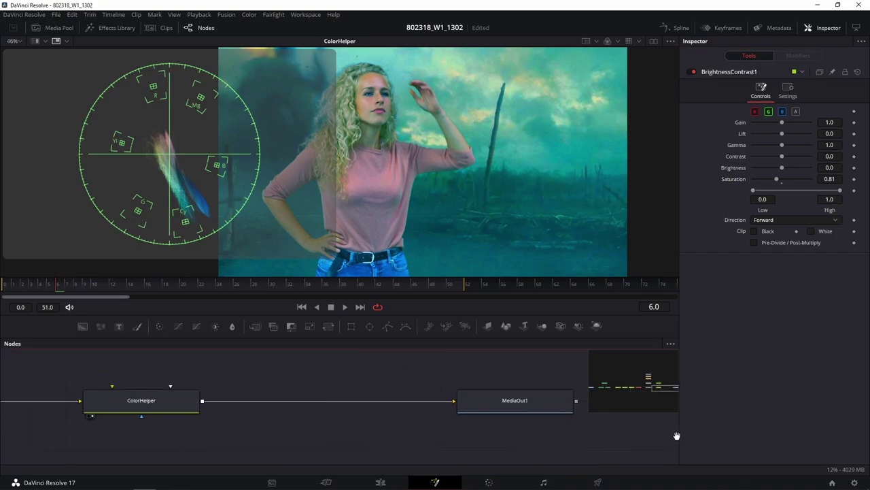
pyautogui.hscroll(-2, 208, 406)
pyautogui.click(209, 404)
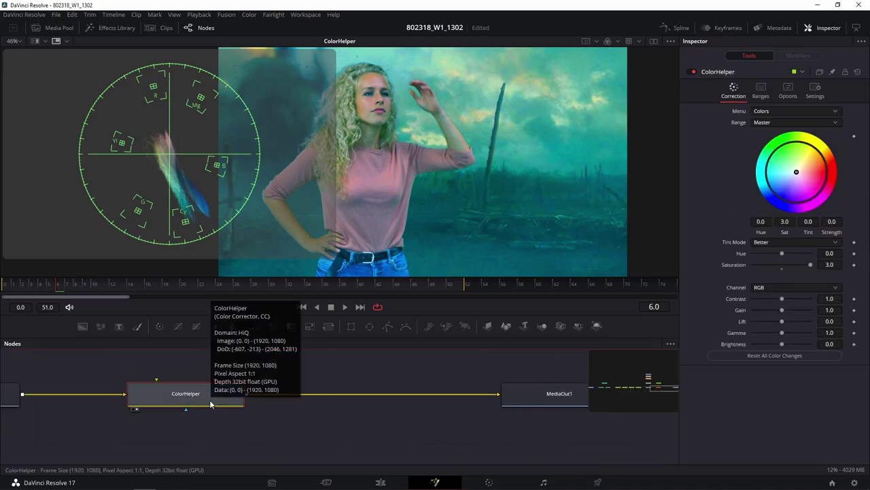
pyautogui.hotkey('ctrl', 'p')
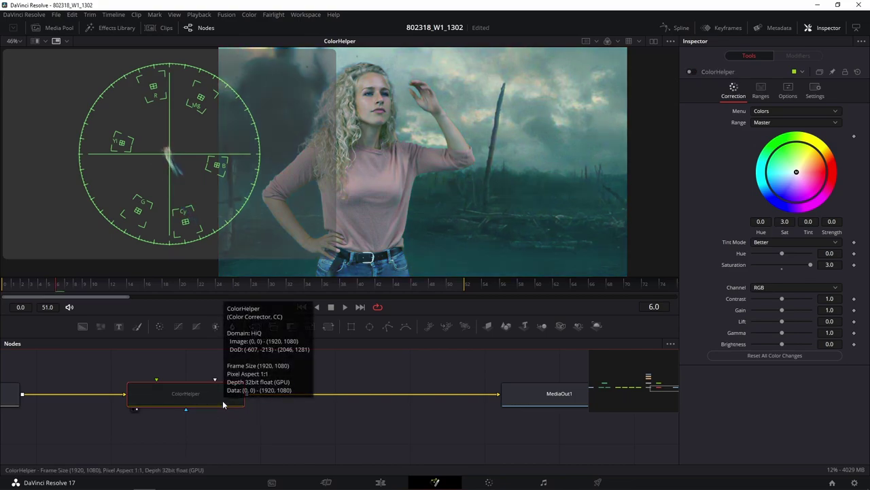
pyautogui.hscroll(-5, 606, 438)
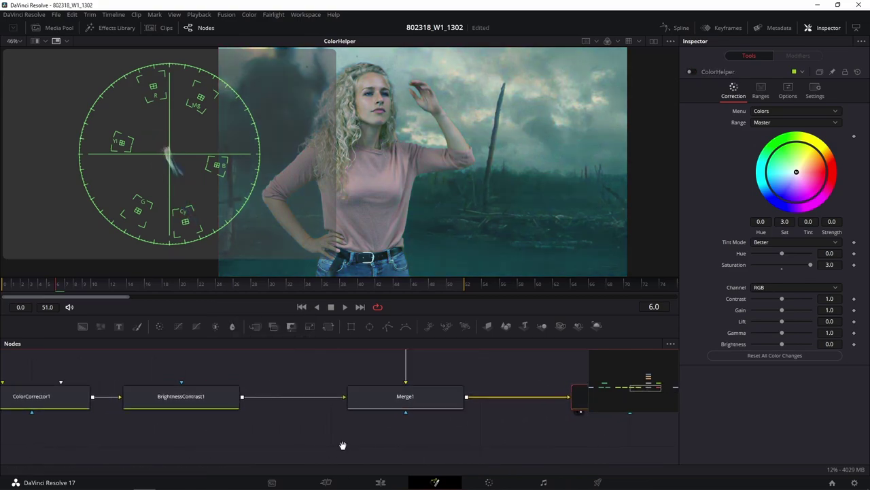
pyautogui.hscroll(-3, 342, 445)
pyautogui.click(385, 398)
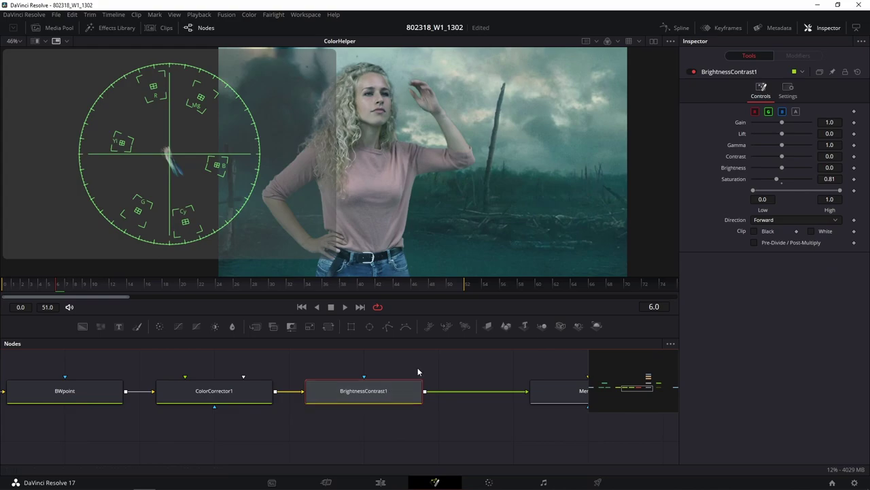
pyautogui.click(693, 71)
pyautogui.click(693, 71)
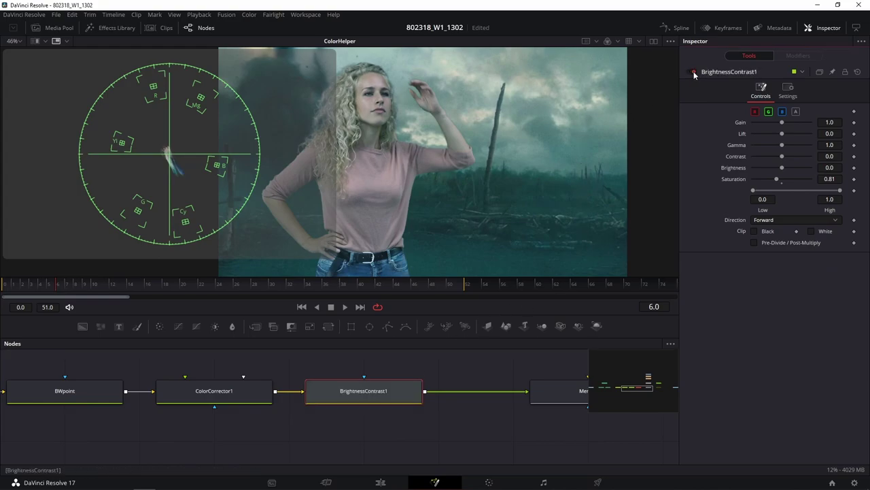
pyautogui.click(694, 71)
pyautogui.click(694, 70)
pyautogui.click(693, 71)
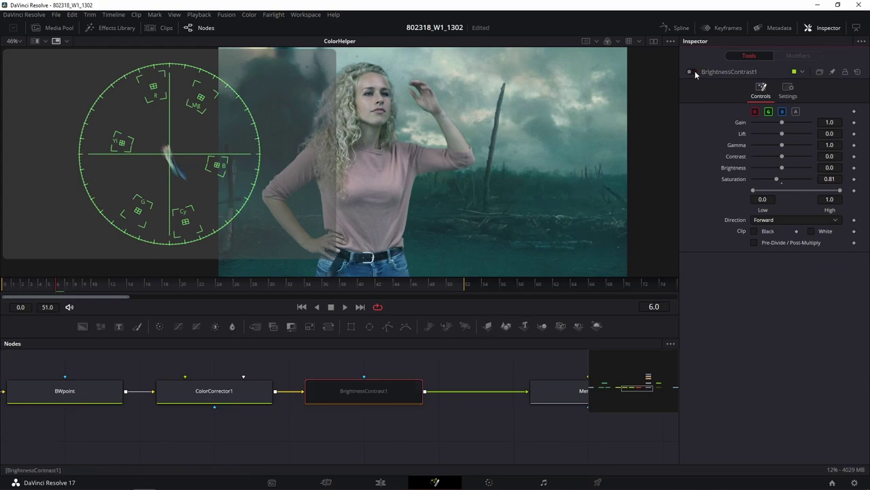
pyautogui.click(694, 71)
pyautogui.click(693, 71)
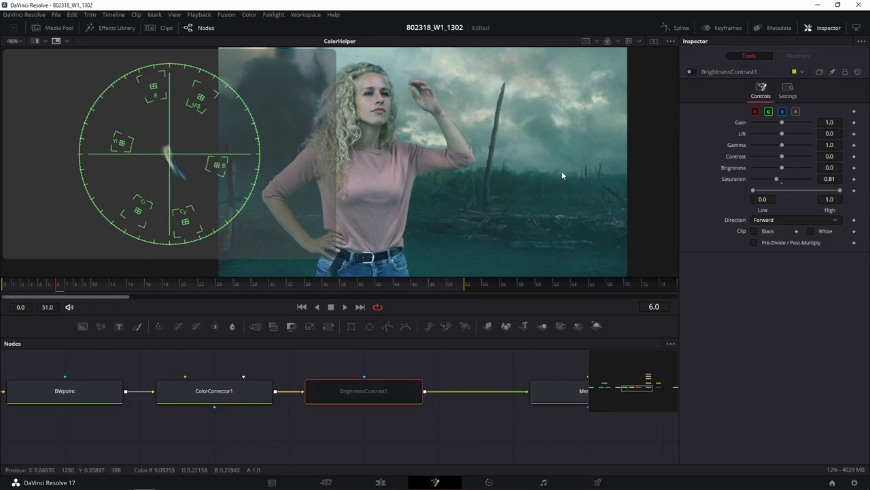
pyautogui.click(693, 71)
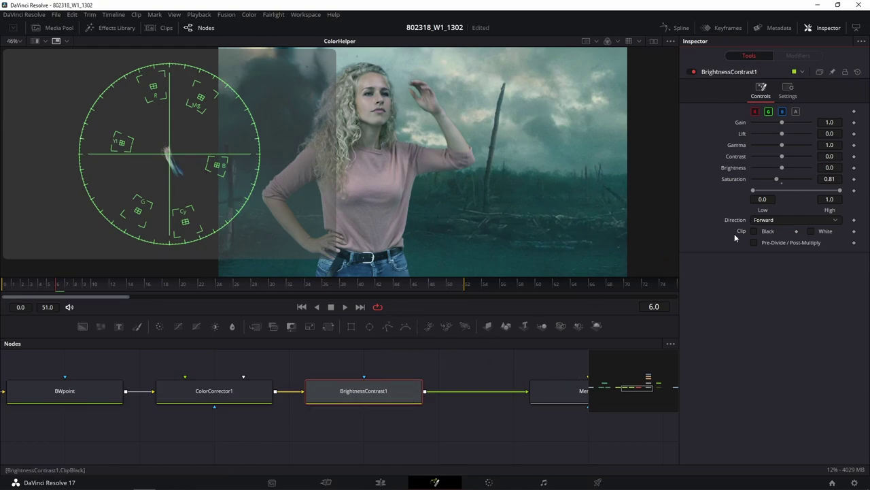
pyautogui.hscroll(10, 240, 433)
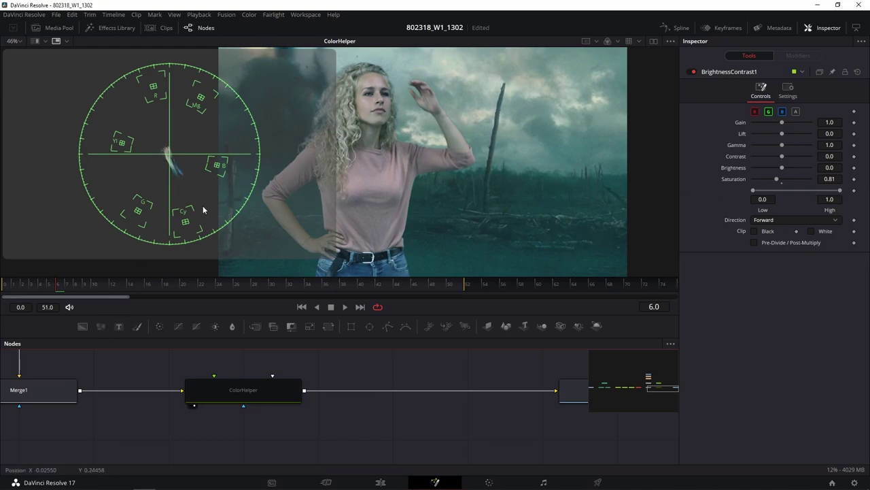
pyautogui.moveTo(133, 426)
pyautogui.mouseDown()
pyautogui.moveTo(468, 439)
pyautogui.moveTo(477, 479)
pyautogui.mouseUp()
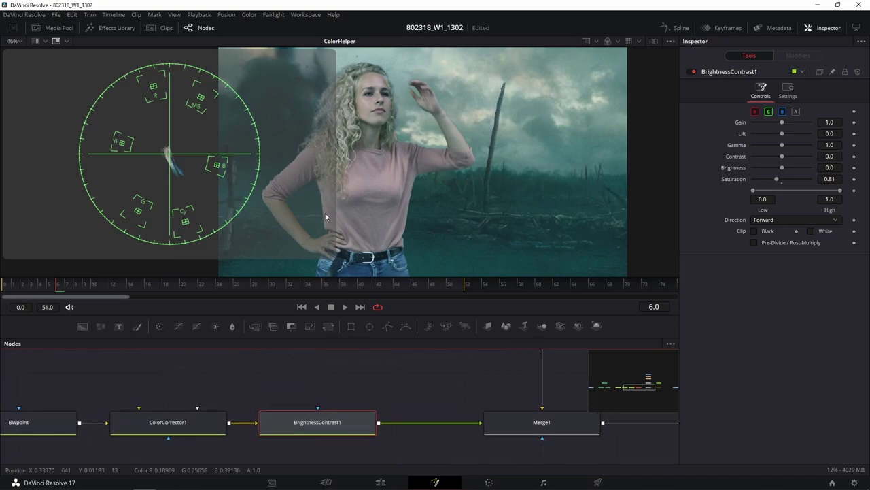
pyautogui.hscroll(5, 293, 371)
# Turn on the ColorHelper node with Ctrl+P to exaggerate the colours
pyautogui.hscroll(1, 553, 371)
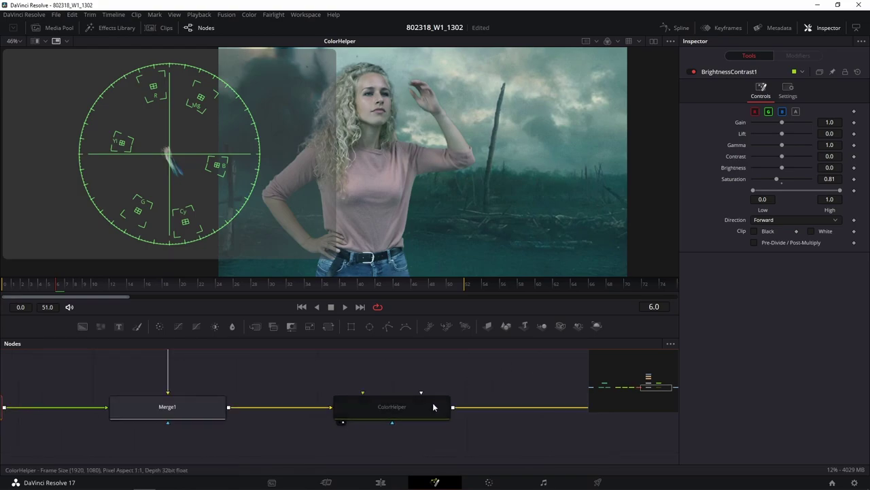
pyautogui.click(431, 406)
pyautogui.hotkey('ctrl', 'p')
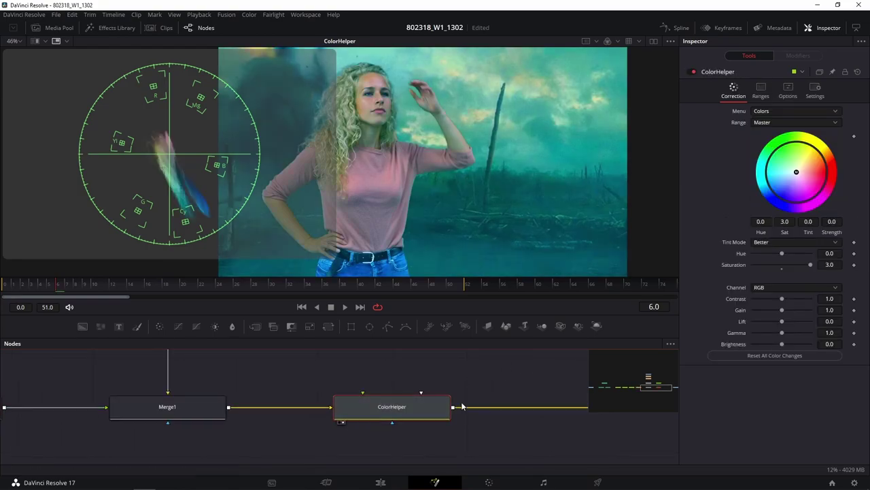
# Detach BrightnessContrast1 so ColorCorrector1 feeds Merge1 directly
pyautogui.moveTo(294, 372); pyautogui.dragTo(297, 373)
pyautogui.hscroll(-6, 297, 373)
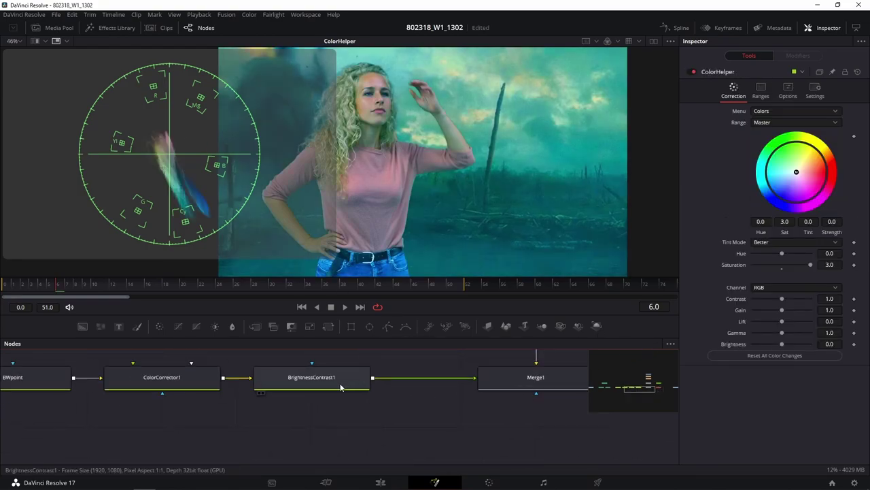
pyautogui.moveTo(511, 408); pyautogui.dragTo(489, 450)
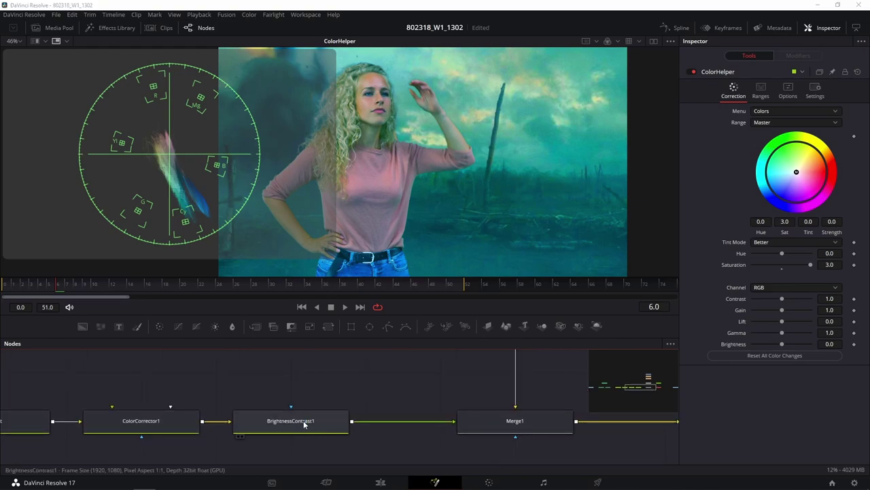
pyautogui.moveTo(303, 420); pyautogui.dragTo(312, 386)
pyautogui.click(312, 385)
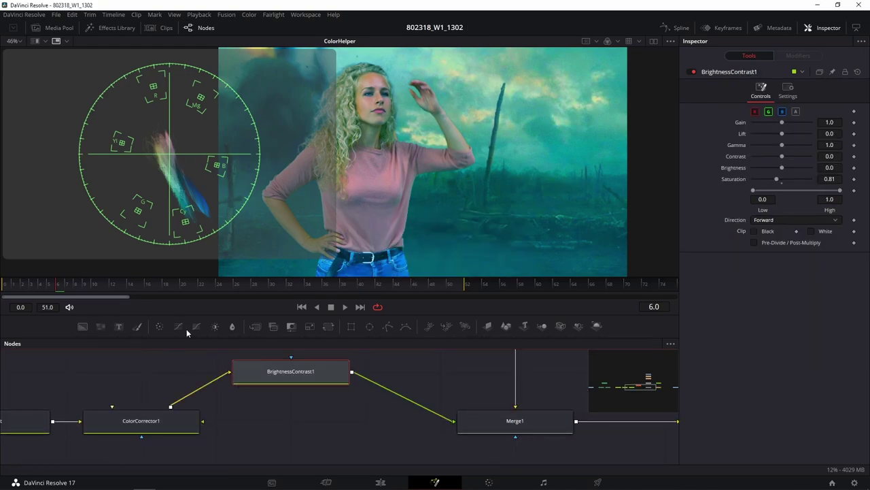
pyautogui.hotkey('ctrl', 'z')
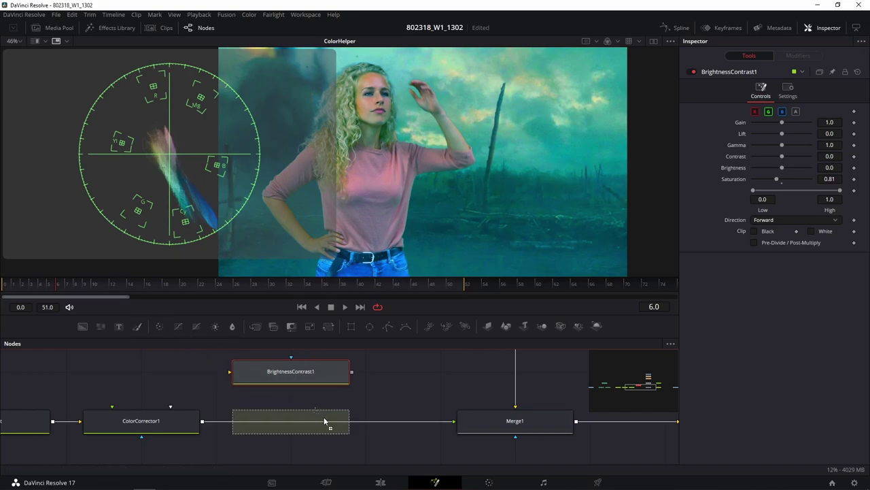
# Insert a ColorCorrector2 node before Merge1 and set its Saturation to 0.8
pyautogui.moveTo(161, 327)
pyautogui.mouseDown()
pyautogui.moveTo(324, 420)
pyautogui.moveTo(378, 416)
pyautogui.moveTo(273, 421)
pyautogui.mouseUp()
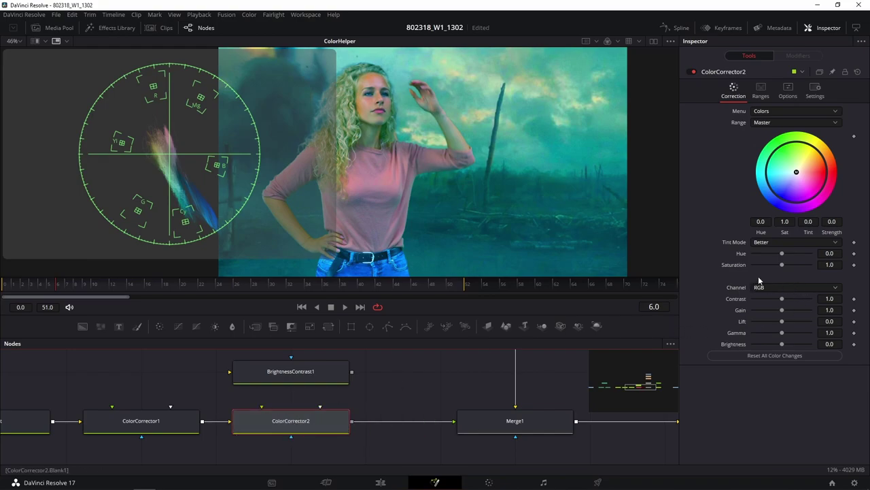
pyautogui.moveTo(782, 265)
pyautogui.mouseDown()
pyautogui.moveTo(763, 264)
pyautogui.moveTo(780, 264)
pyautogui.mouseUp()
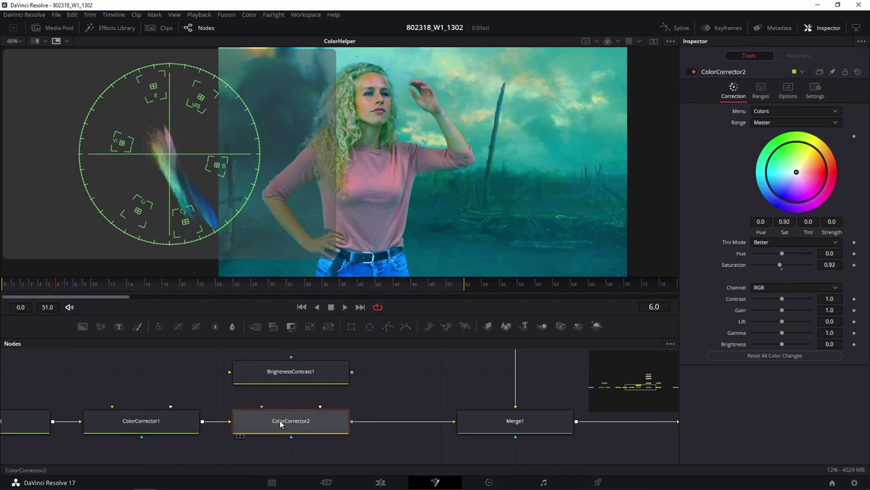
pyautogui.moveTo(282, 423)
pyautogui.mouseDown()
pyautogui.moveTo(407, 379)
pyautogui.moveTo(347, 427)
pyautogui.mouseUp()
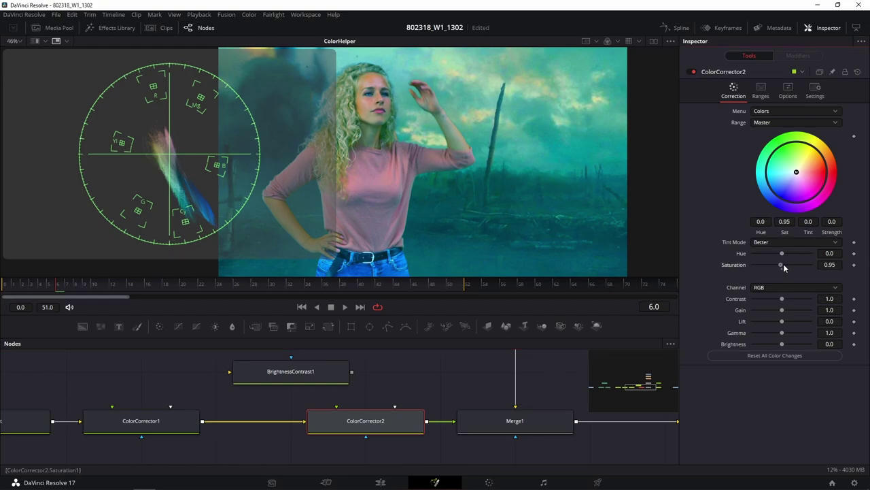
pyautogui.moveTo(782, 264); pyautogui.dragTo(778, 264)
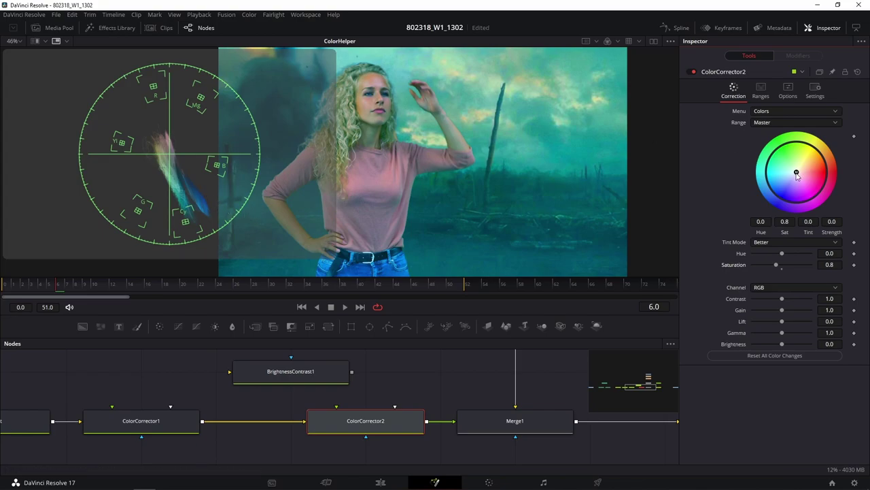
# Shift ColorCorrector2's tint to -0.7313 at strength 0.0683
pyautogui.moveTo(797, 173); pyautogui.dragTo(792, 172)
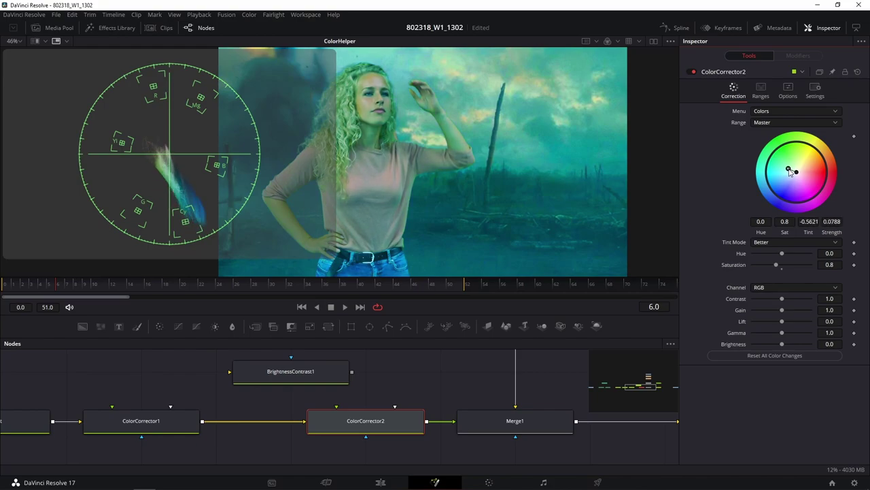
pyautogui.moveTo(791, 172); pyautogui.dragTo(800, 166)
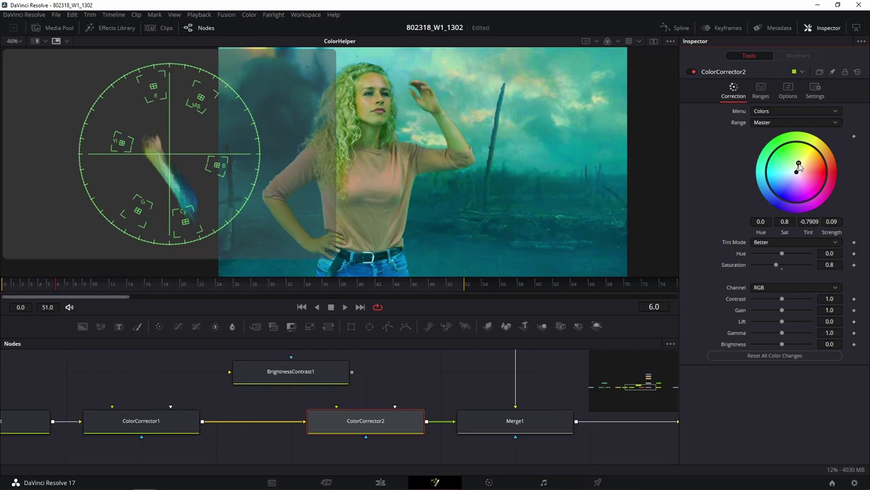
pyautogui.moveTo(800, 165); pyautogui.dragTo(796, 167)
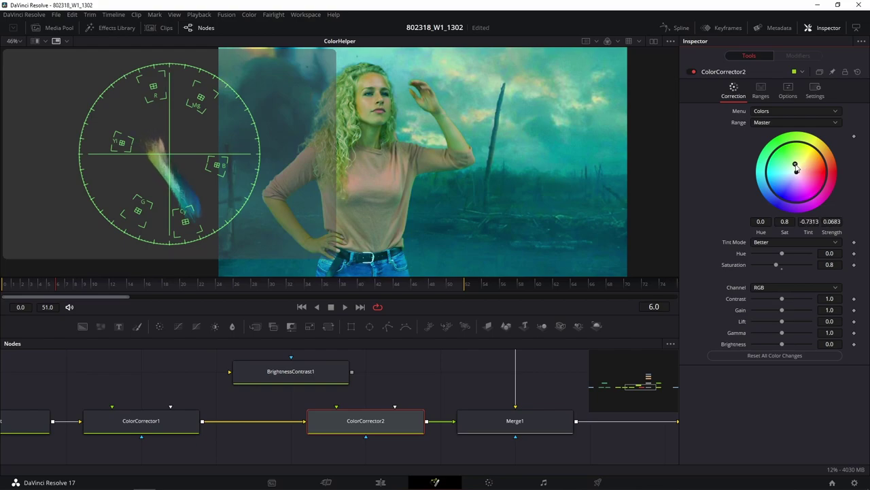
# Turn off ColorHelper to see the true colours
pyautogui.hscroll(5, 458, 379)
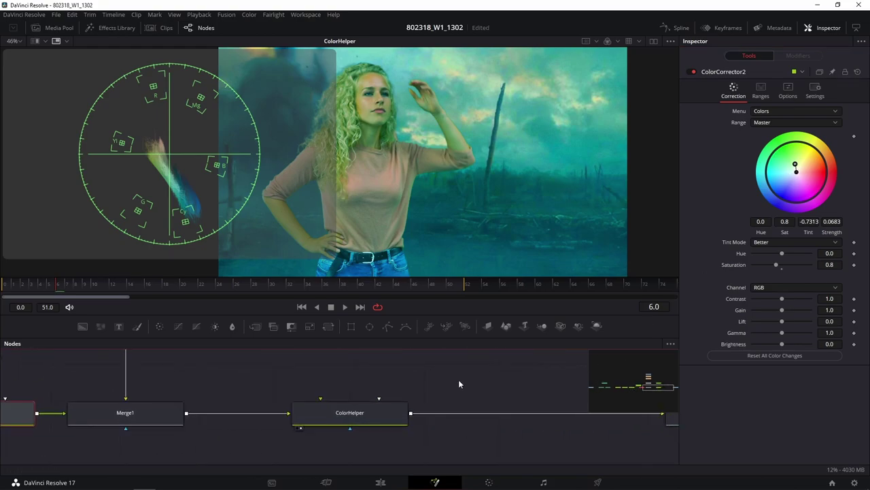
pyautogui.hscroll(2, 279, 372)
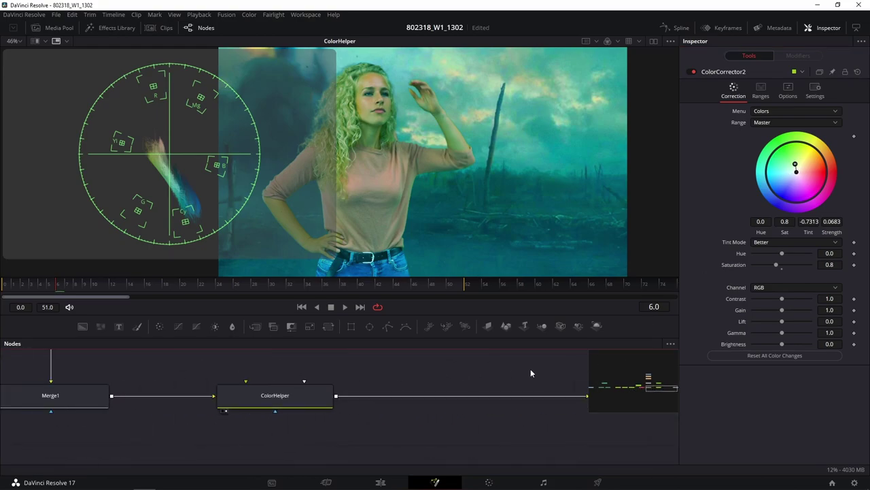
pyautogui.click(317, 397)
pyautogui.click(693, 72)
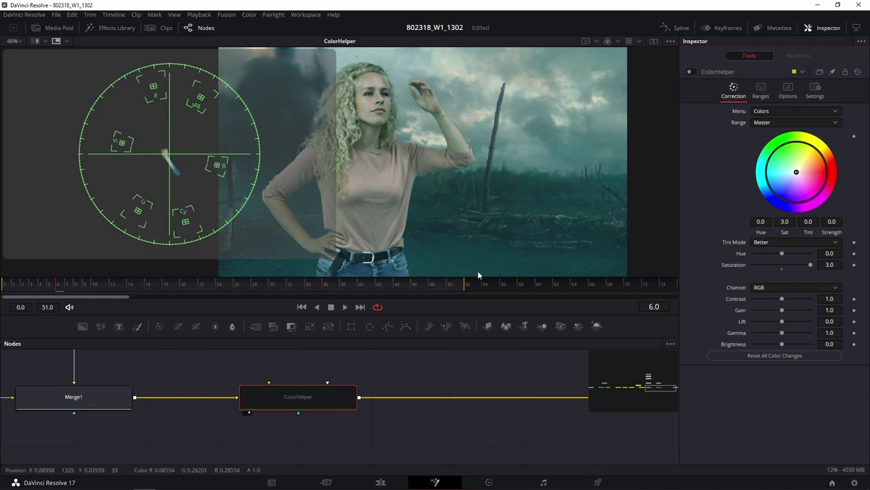
# Toggle ColorCorrector2 on and off repeatedly to compare the grade, leaving it enabled
pyautogui.hscroll(-6, 377, 374)
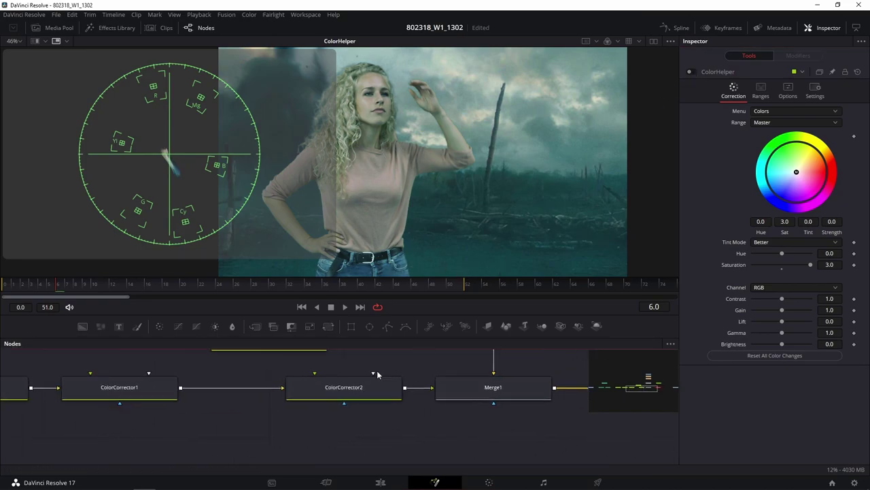
pyautogui.moveTo(376, 358); pyautogui.dragTo(434, 388)
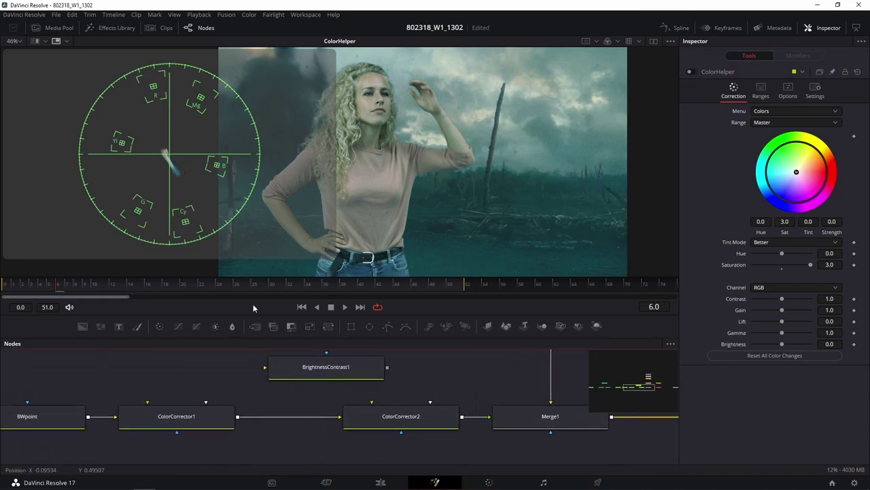
pyautogui.click(395, 424)
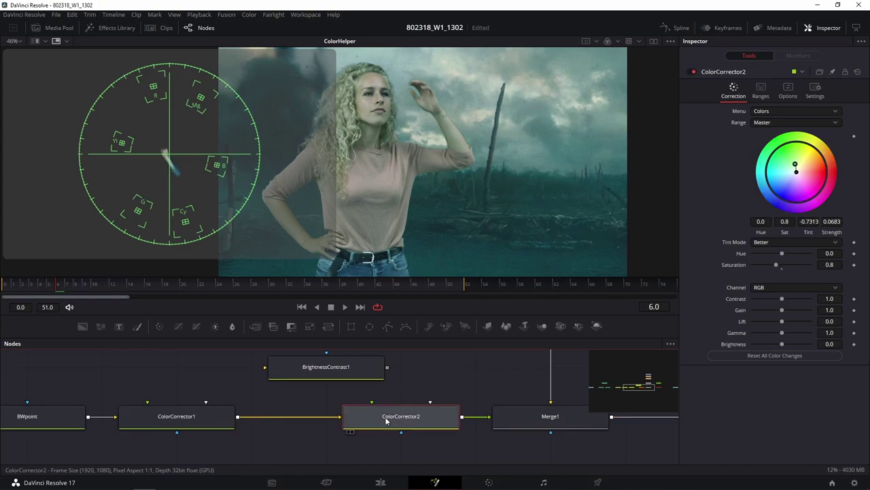
pyautogui.click(691, 72)
pyautogui.click(692, 72)
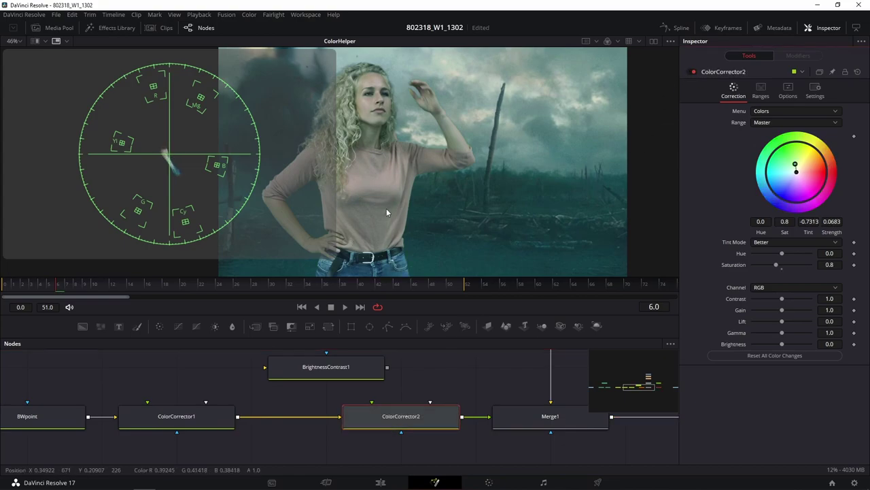
pyautogui.click(693, 72)
pyautogui.click(693, 72)
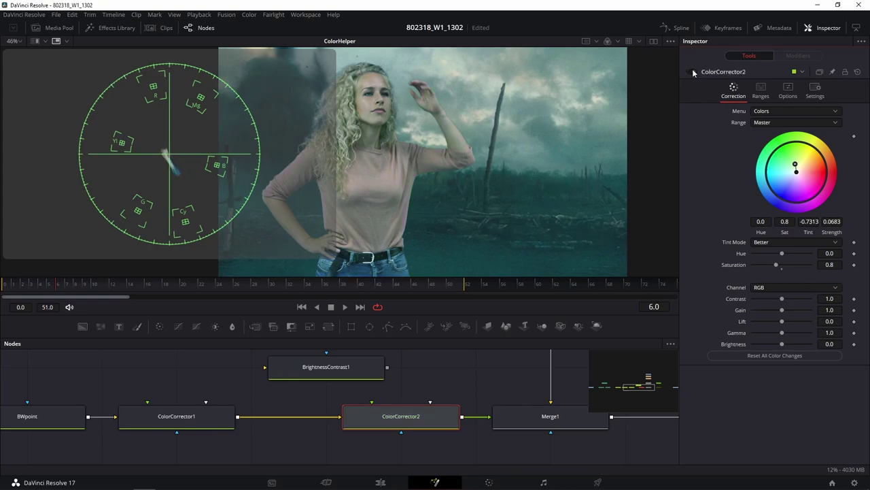
pyautogui.click(692, 72)
pyautogui.click(691, 72)
pyautogui.click(692, 72)
pyautogui.click(691, 72)
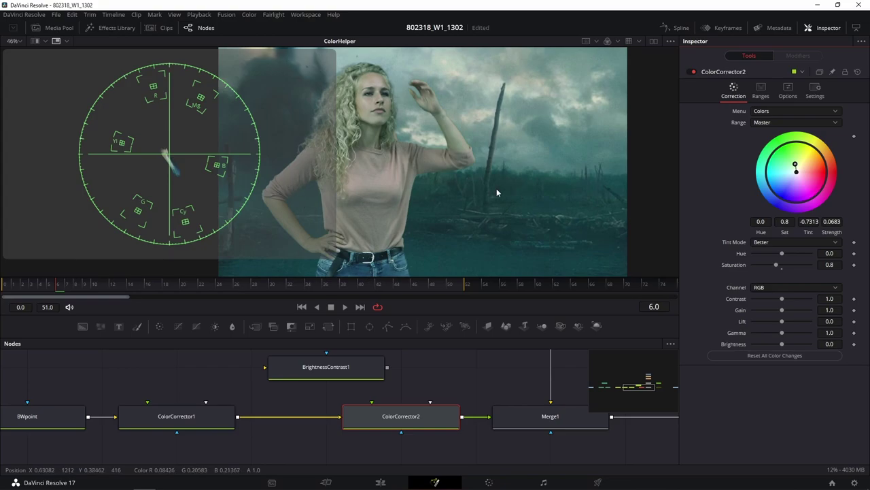
pyautogui.click(690, 71)
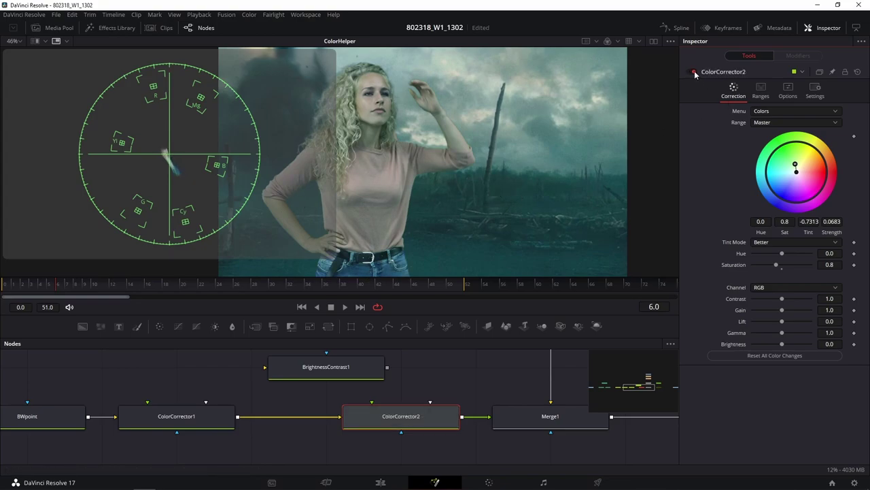
pyautogui.click(690, 71)
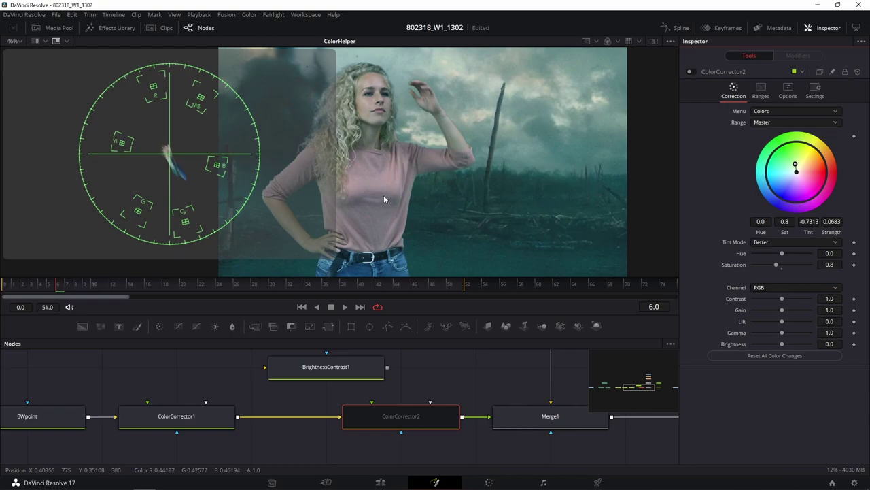
pyautogui.click(689, 71)
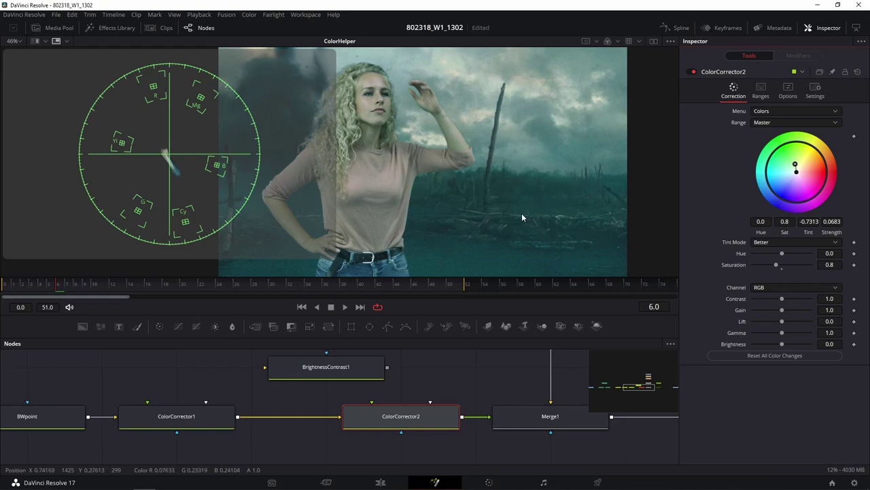
# Move ColorCorrector2 into line between ColorCorrector1 and Merge1 in the node graph
pyautogui.click(208, 415)
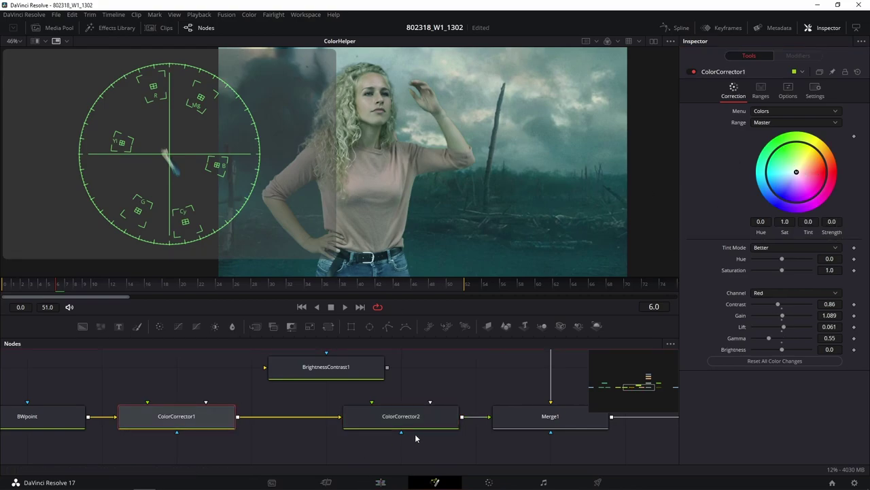
pyautogui.click(396, 419)
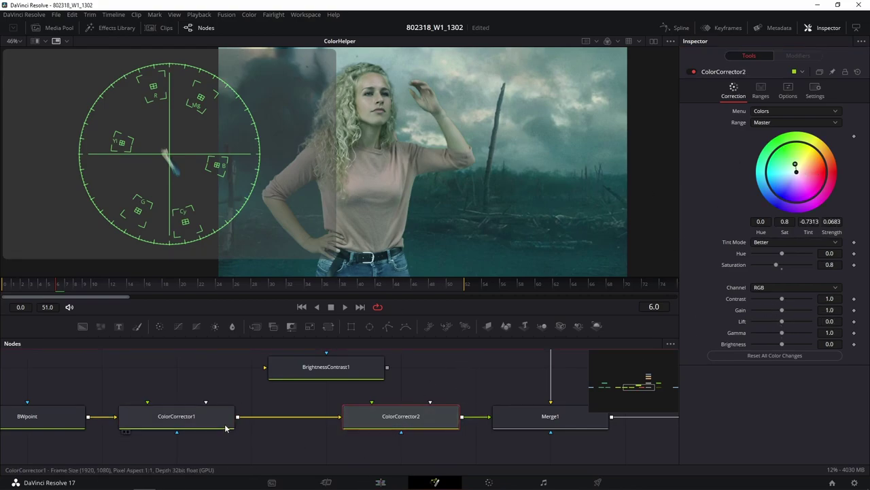
pyautogui.moveTo(207, 376)
pyautogui.mouseDown()
pyautogui.moveTo(474, 383)
pyautogui.moveTo(283, 391)
pyautogui.mouseUp()
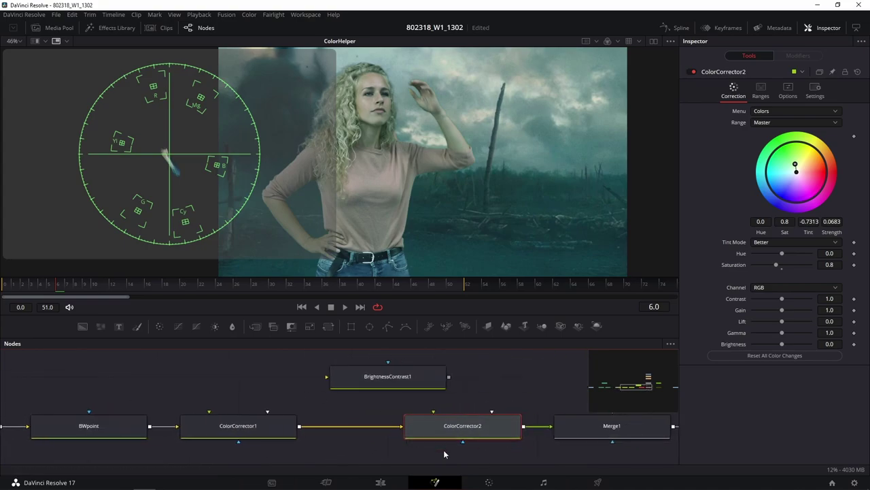
pyautogui.moveTo(481, 428); pyautogui.dragTo(406, 433)
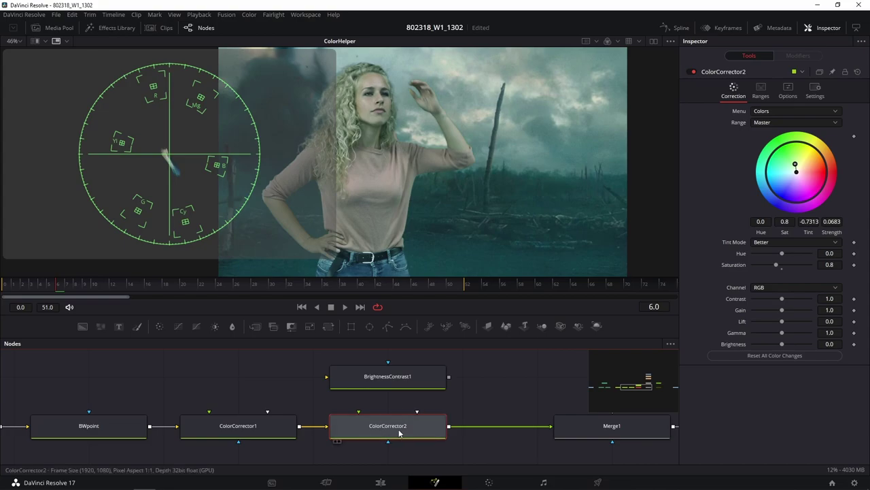
pyautogui.moveTo(400, 433)
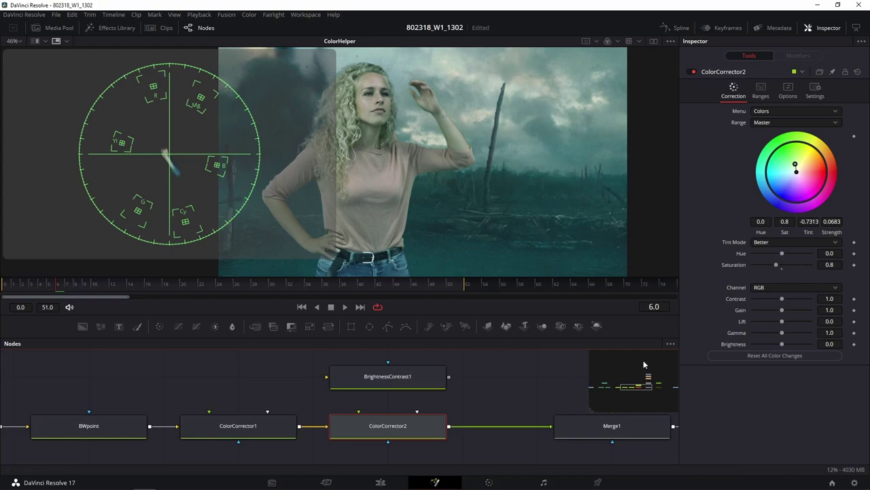
# Delete the BrightnessContrast1 node
pyautogui.click(421, 388)
pyautogui.press('Delete')
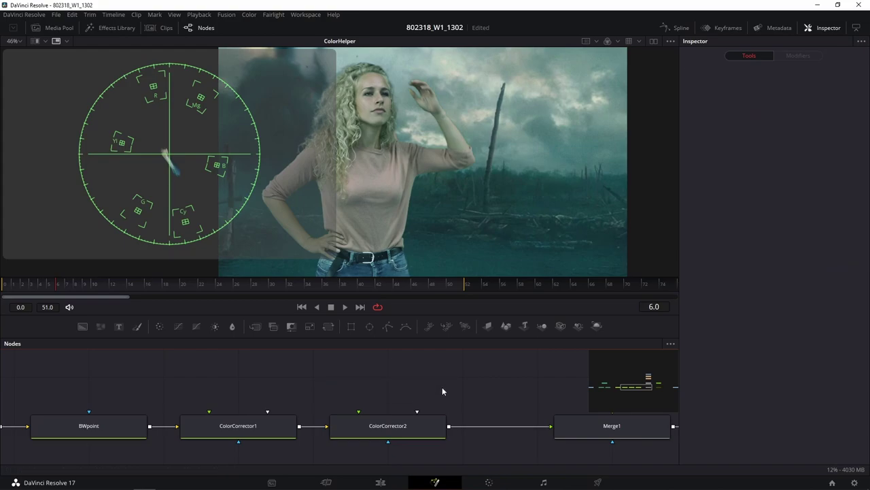
pyautogui.scroll(-1, 476, 207)
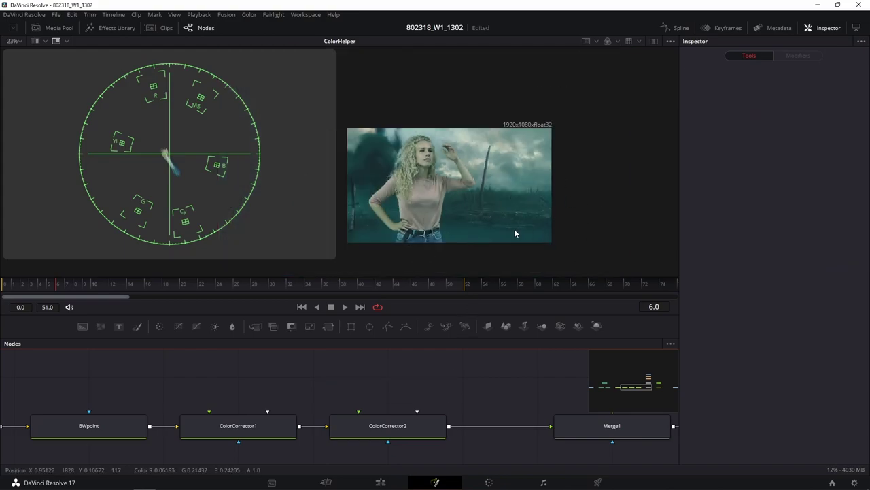
# Reduce ColorCorrector2's tint strength to 0.0533 on the colour wheel
pyautogui.click(402, 430)
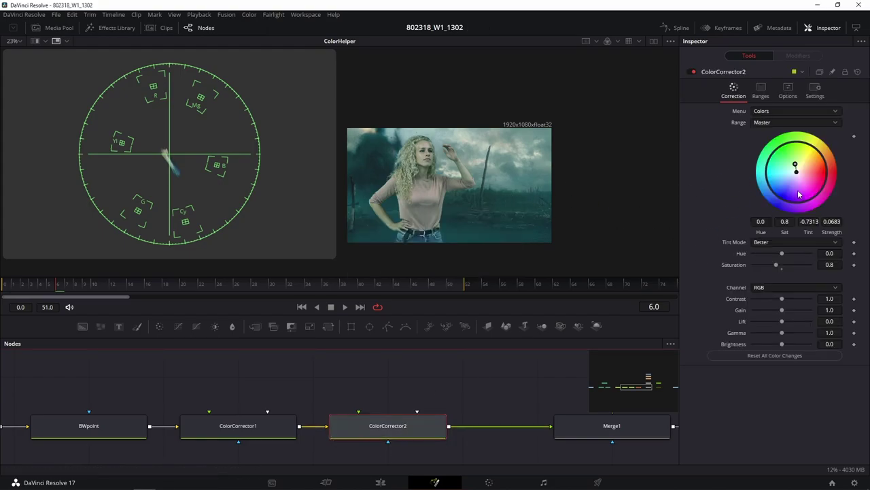
pyautogui.moveTo(796, 171); pyautogui.dragTo(796, 171)
pyautogui.moveTo(795, 164); pyautogui.dragTo(796, 164)
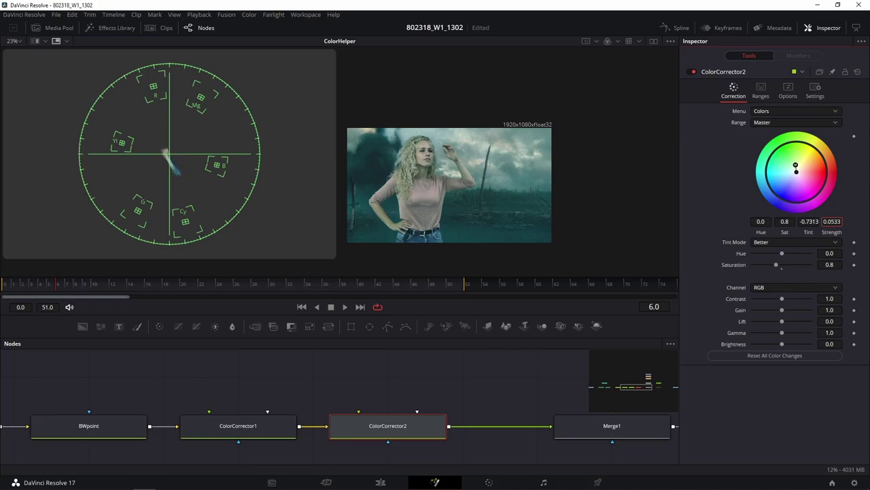
pyautogui.scroll(3, 473, 192)
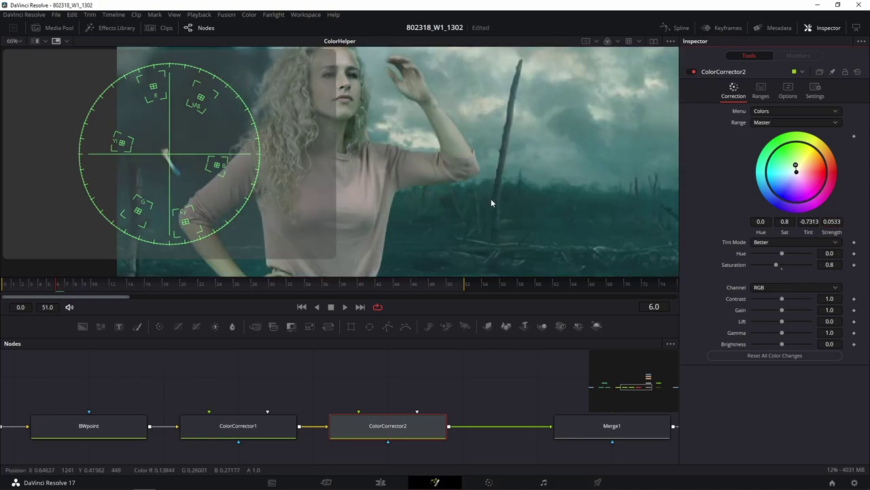
pyautogui.moveTo(491, 203); pyautogui.dragTo(593, 211)
# Toggle ColorCorrector2 off and on to compare, leaving it enabled
pyautogui.click(694, 72)
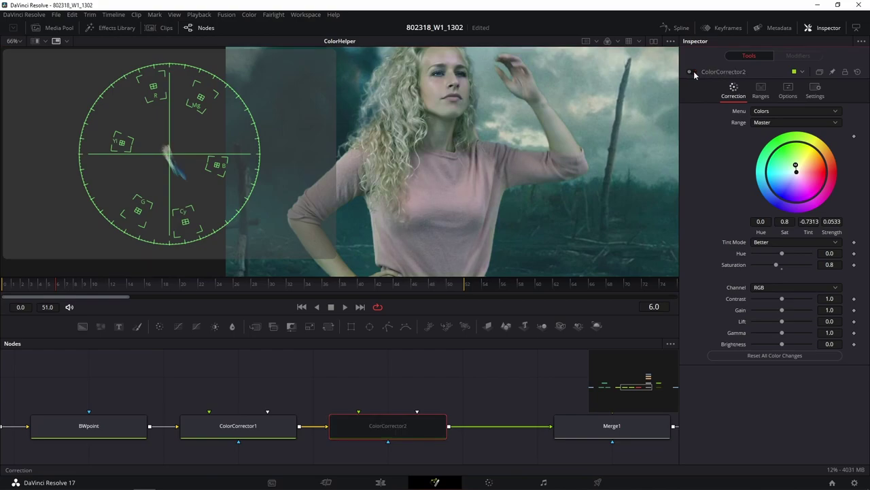
pyautogui.click(693, 71)
pyautogui.click(694, 71)
pyautogui.click(694, 70)
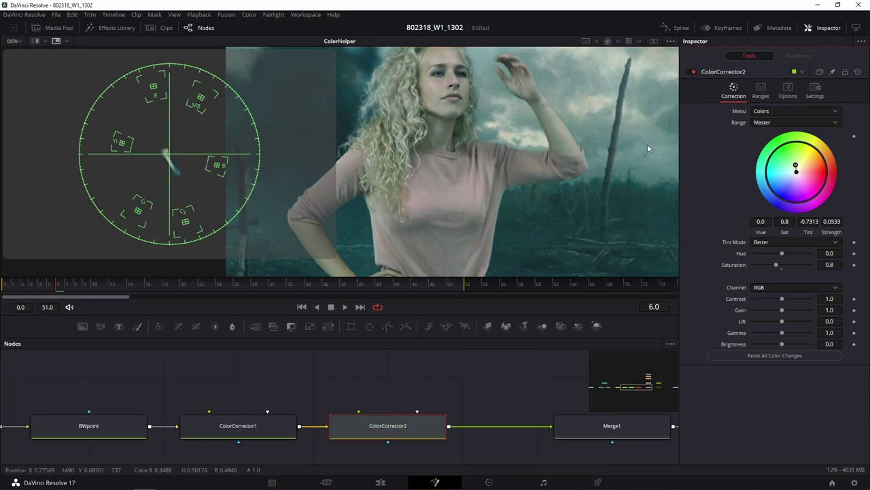
pyautogui.scroll(-2, 576, 188)
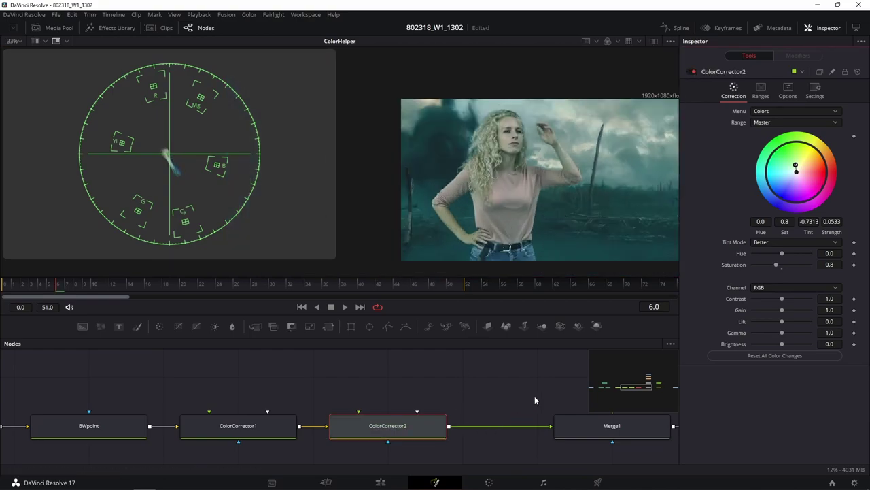
pyautogui.moveTo(534, 399); pyautogui.dragTo(268, 374)
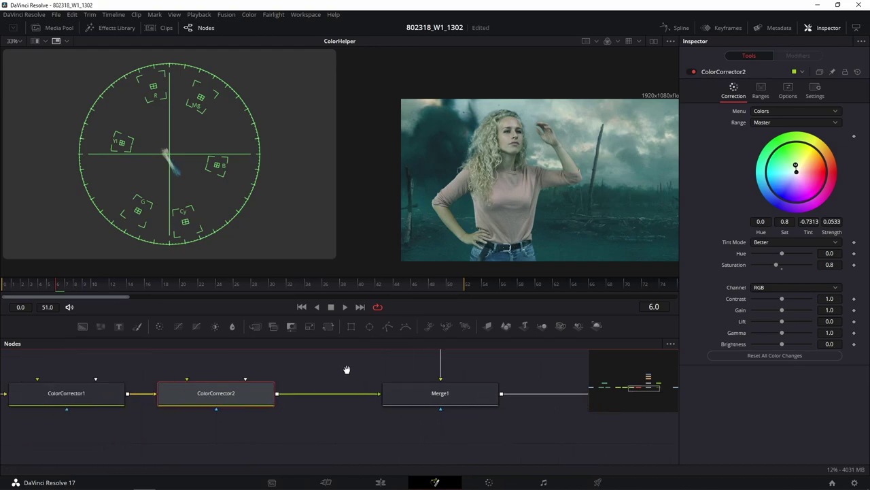
# Pan the node graph from ColorCorrector1 across to Merge2 and Background1
pyautogui.moveTo(165, 393); pyautogui.dragTo(339, 380)
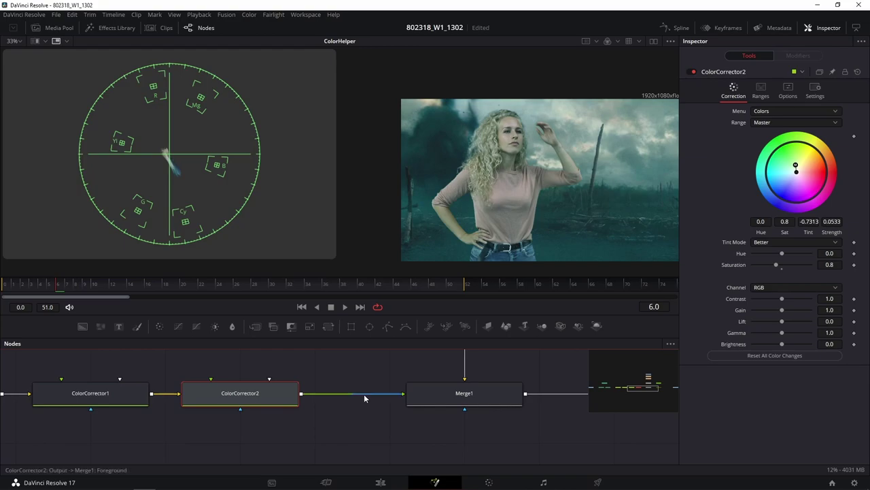
pyautogui.moveTo(395, 359); pyautogui.dragTo(232, 370)
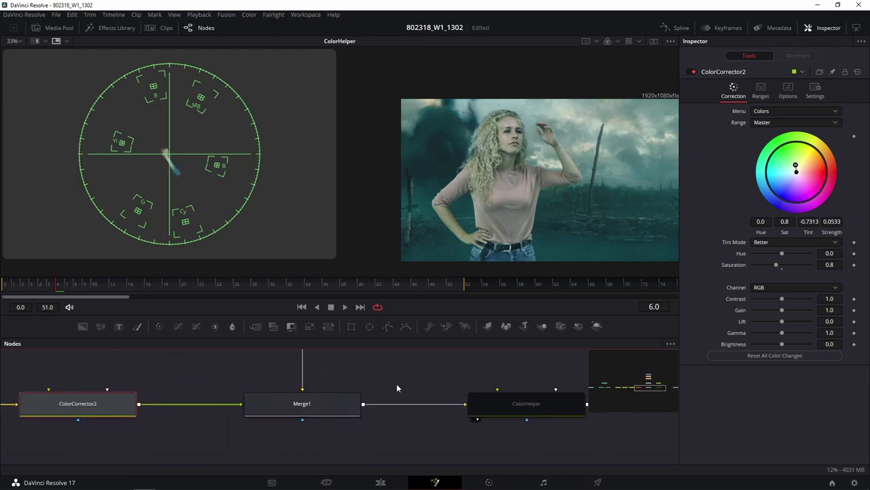
pyautogui.moveTo(456, 382); pyautogui.dragTo(299, 428)
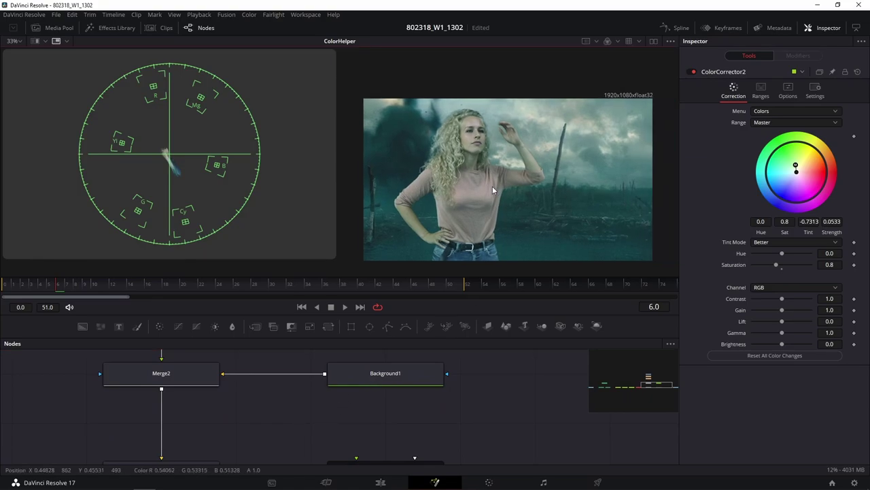
pyautogui.scroll(-2, 493, 186)
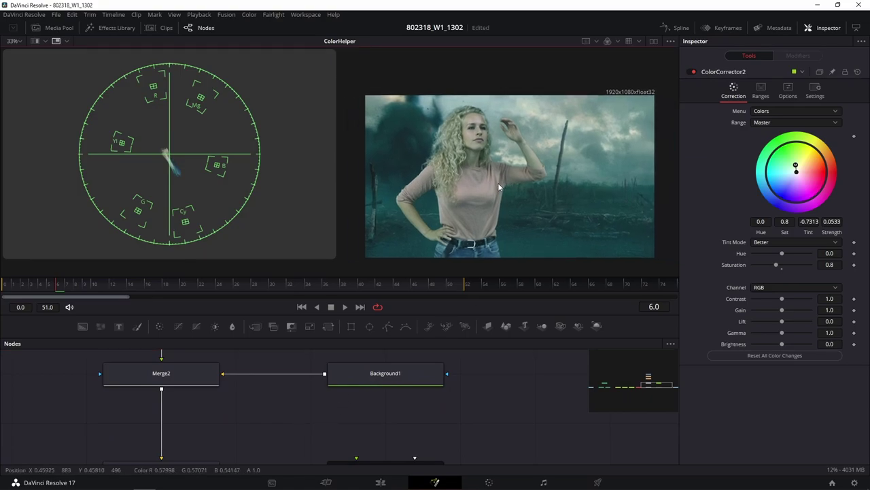
pyautogui.scroll(1, 387, 219)
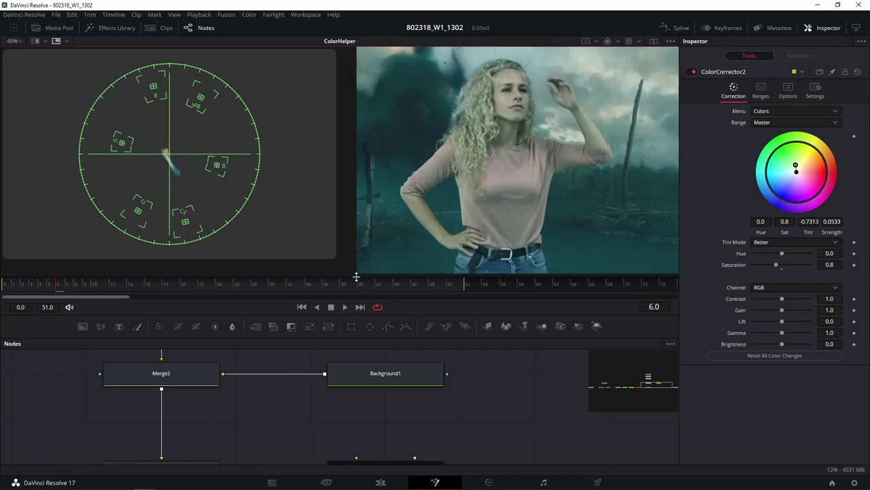
# Make the viewer taller, hide the vectorscope overlay and re-centre the image
pyautogui.moveTo(356, 276); pyautogui.dragTo(356, 353)
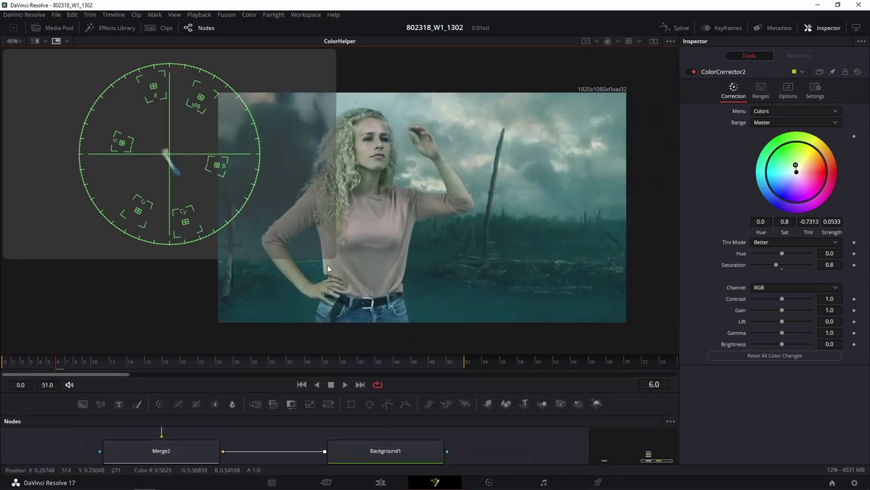
pyautogui.click(56, 42)
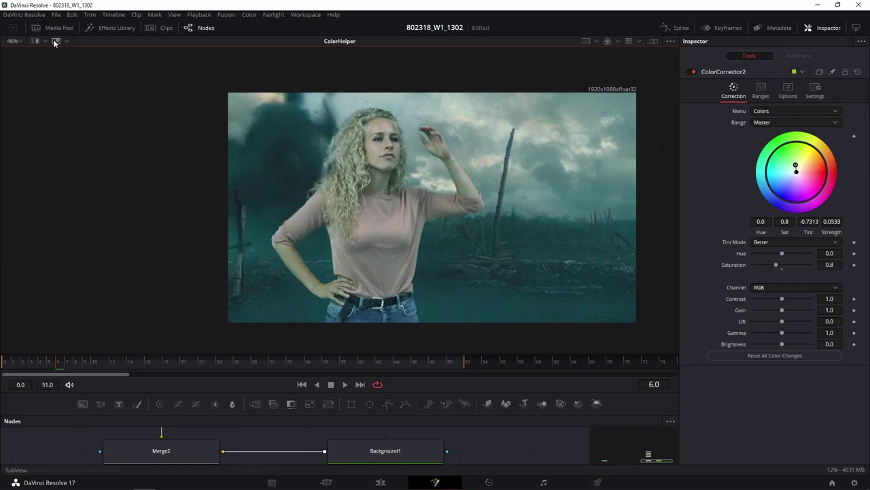
pyautogui.moveTo(188, 203); pyautogui.dragTo(116, 200)
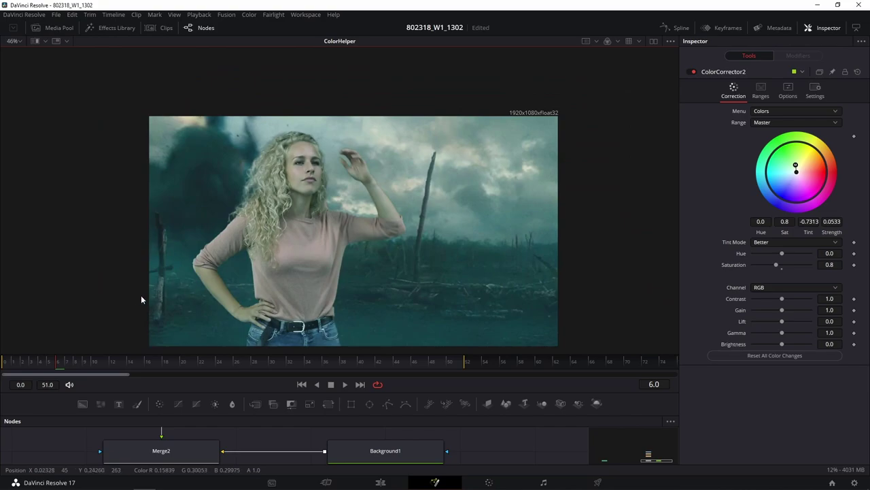
pyautogui.moveTo(141, 299); pyautogui.dragTo(165, 244)
# Pan and scroll the node graph to review the correction chain
pyautogui.moveTo(229, 449); pyautogui.dragTo(326, 430)
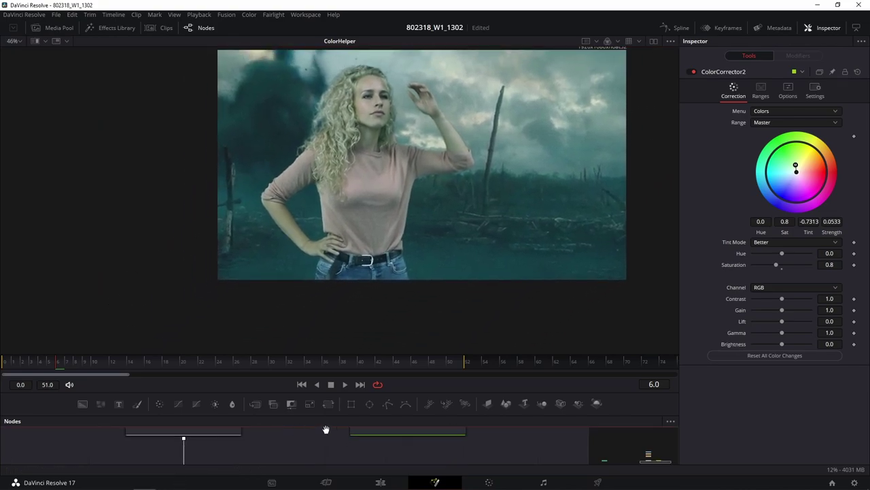
pyautogui.scroll(-3, 391, 442)
pyautogui.scroll(-3, 361, 441)
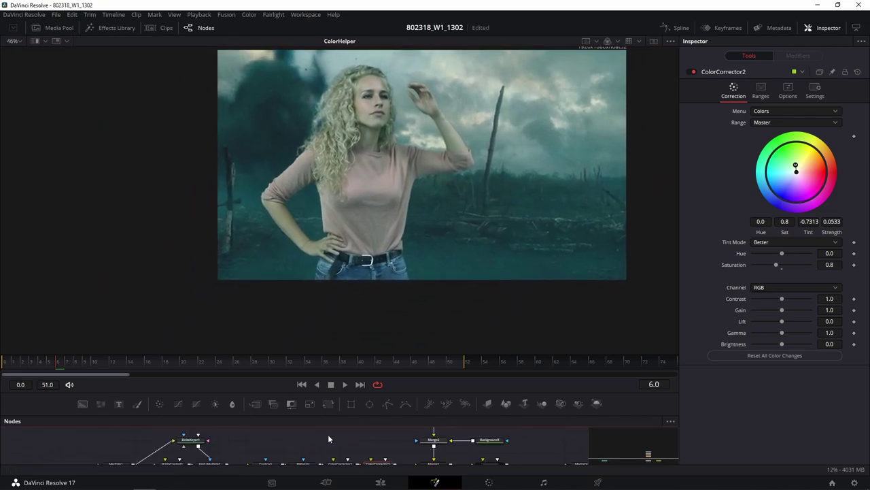
pyautogui.scroll(2, 328, 439)
pyautogui.scroll(2, 320, 441)
pyautogui.scroll(2, 303, 443)
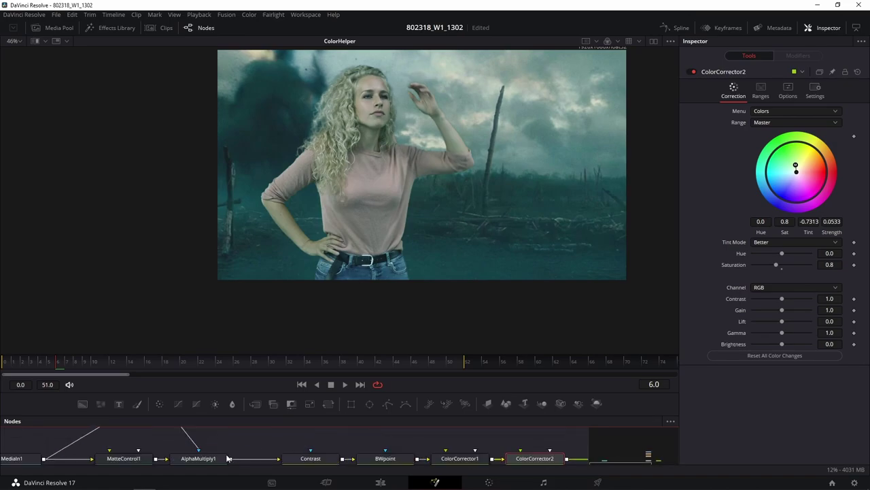
pyautogui.click(35, 41)
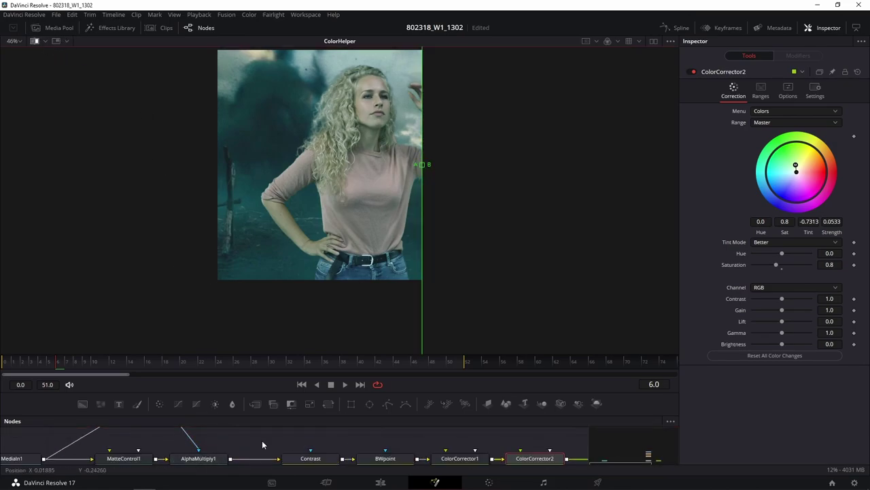
pyautogui.click(195, 461)
pyautogui.moveTo(429, 215); pyautogui.dragTo(452, 201)
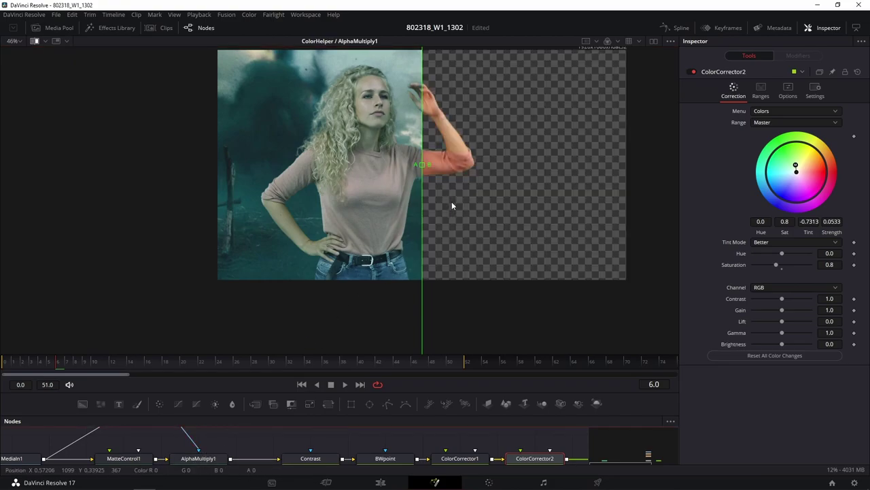
pyautogui.moveTo(424, 164)
pyautogui.mouseDown()
pyautogui.moveTo(449, 177)
pyautogui.moveTo(345, 202)
pyautogui.moveTo(428, 200)
pyautogui.mouseUp()
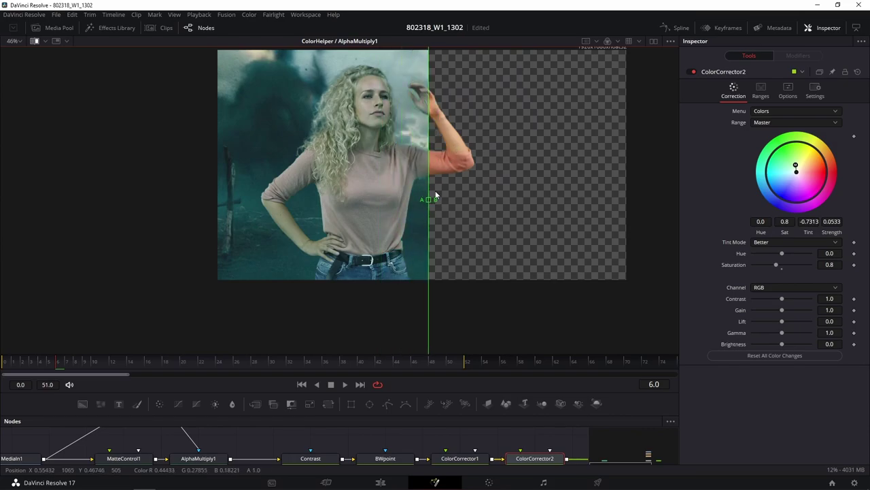
pyautogui.moveTo(430, 200)
pyautogui.mouseDown()
pyautogui.moveTo(249, 209)
pyautogui.moveTo(568, 208)
pyautogui.moveTo(377, 209)
pyautogui.mouseUp()
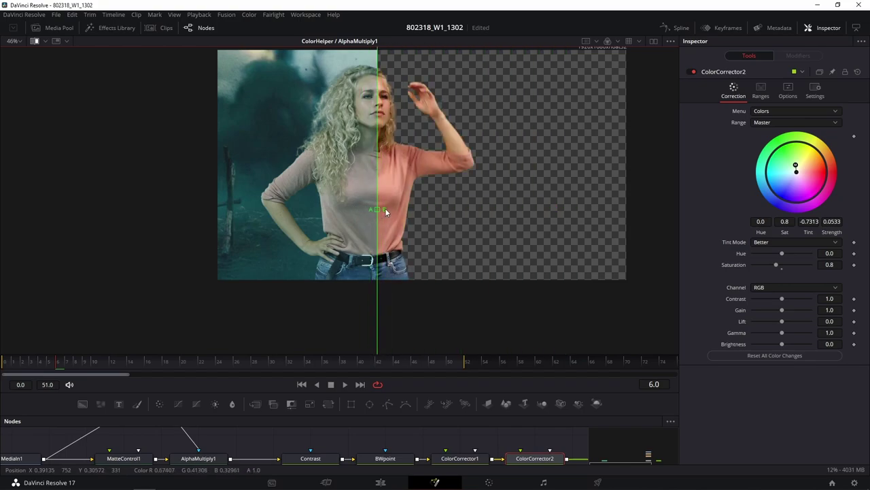
pyautogui.click(34, 41)
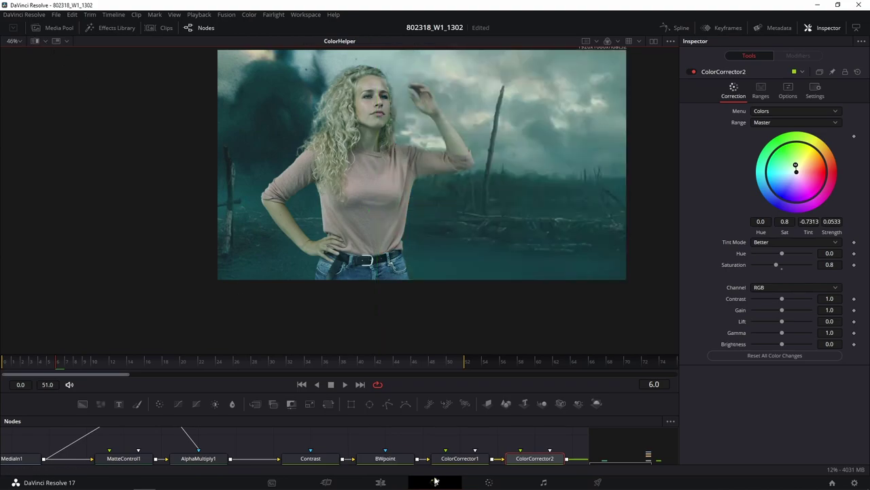
pyautogui.moveTo(474, 434); pyautogui.dragTo(134, 423)
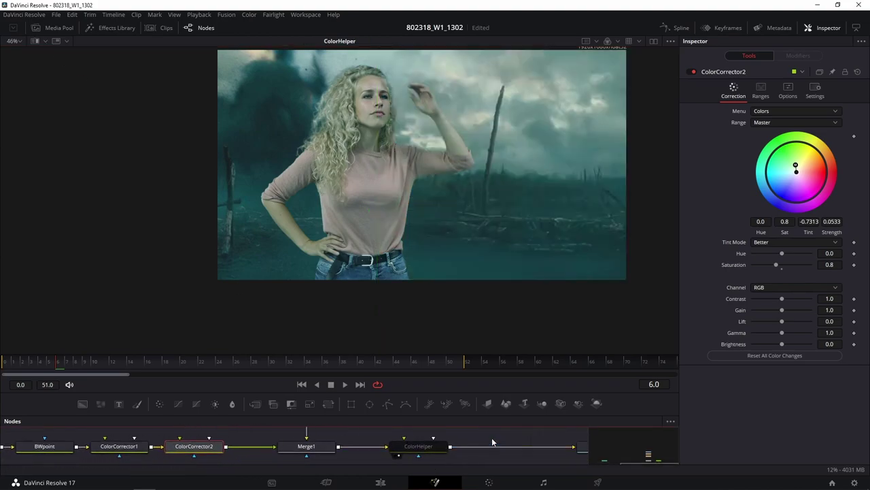